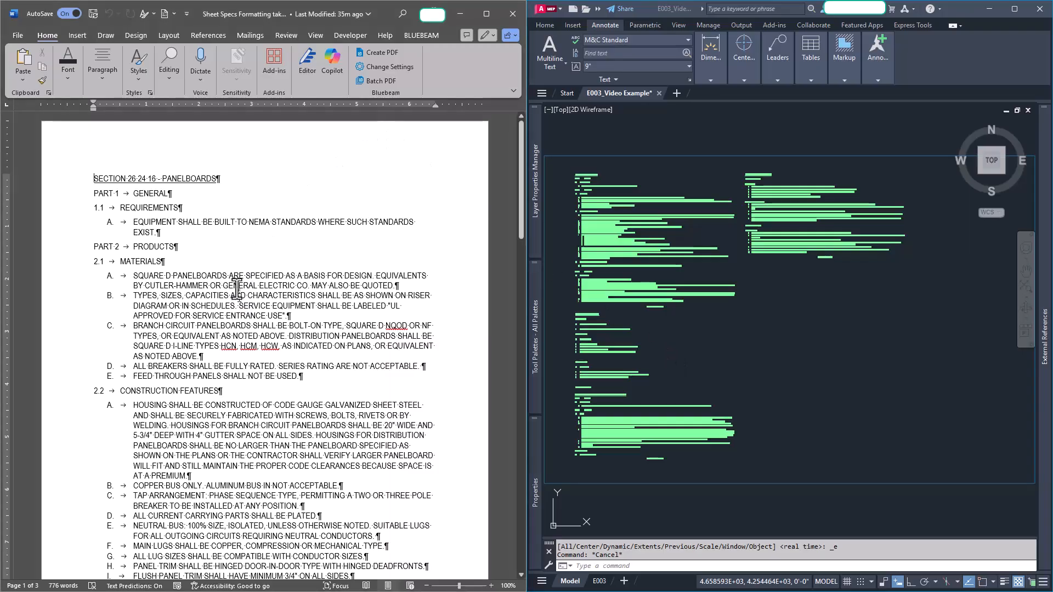
Review the Section 26 24 16 Panelboards text in the Word document and its counterpart in the AutoCAD drawing.
{"action": "scroll", "coordinate": [184, 277], "scroll_direction": "down", "scroll_amount": 1}
{"action": "scroll", "coordinate": [184, 277], "scroll_direction": "down", "scroll_amount": 3}
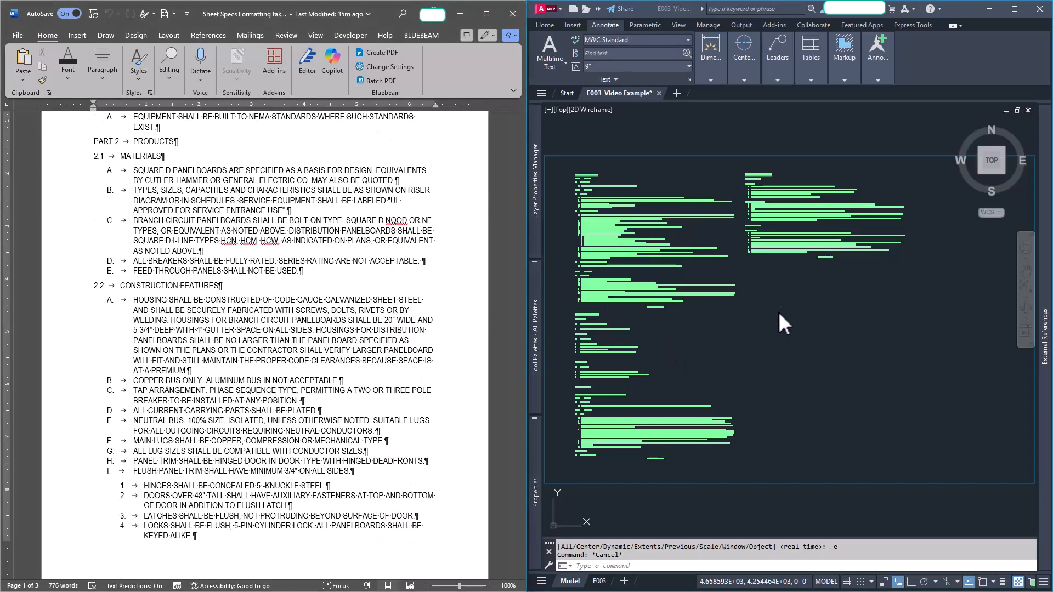
{"action": "left_click", "coordinate": [776, 290]}
{"action": "mouse_move", "coordinate": [538, 217]}
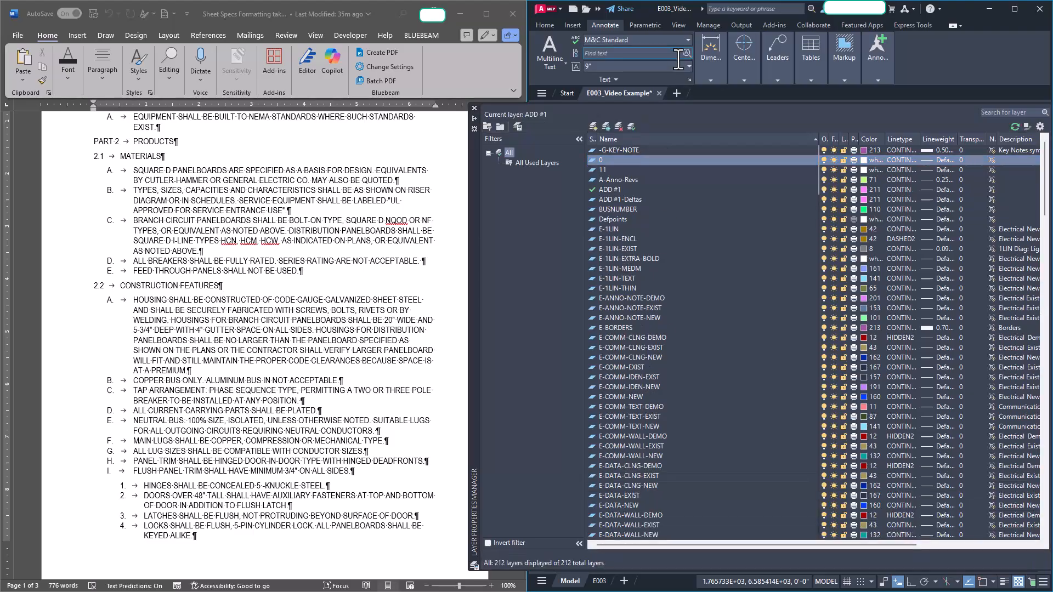
{"action": "scroll", "coordinate": [796, 199], "scroll_direction": "up", "scroll_amount": 8}
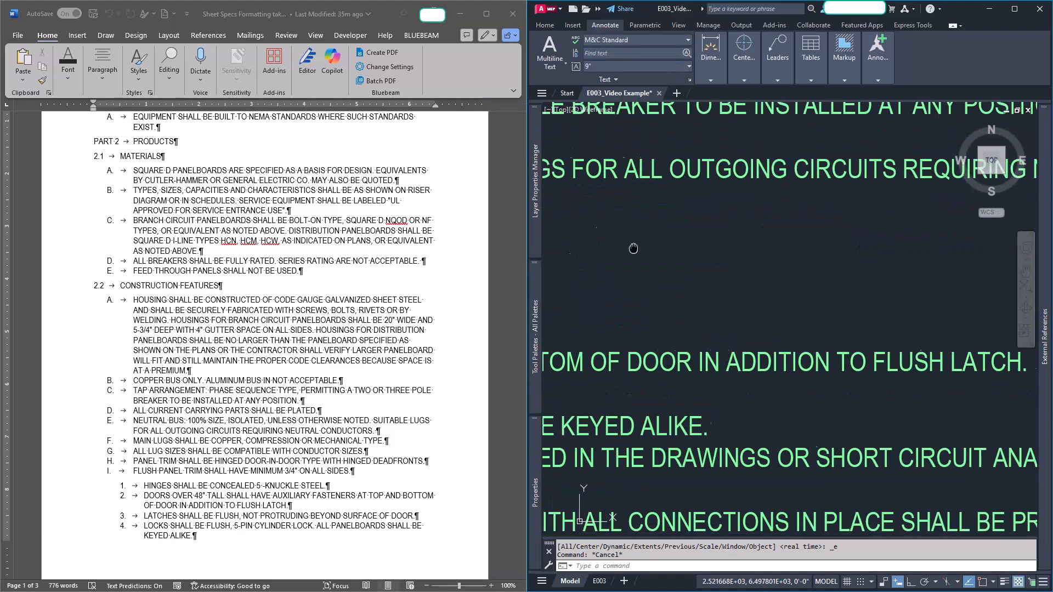
{"action": "mouse_move", "coordinate": [685, 171]}
{"action": "left_mouse_down"}
{"action": "mouse_move", "coordinate": [797, 346]}
{"action": "mouse_move", "coordinate": [863, 478]}
{"action": "left_mouse_up"}
{"action": "left_click_drag", "start_coordinate": [630, 205], "coordinate": [711, 280]}
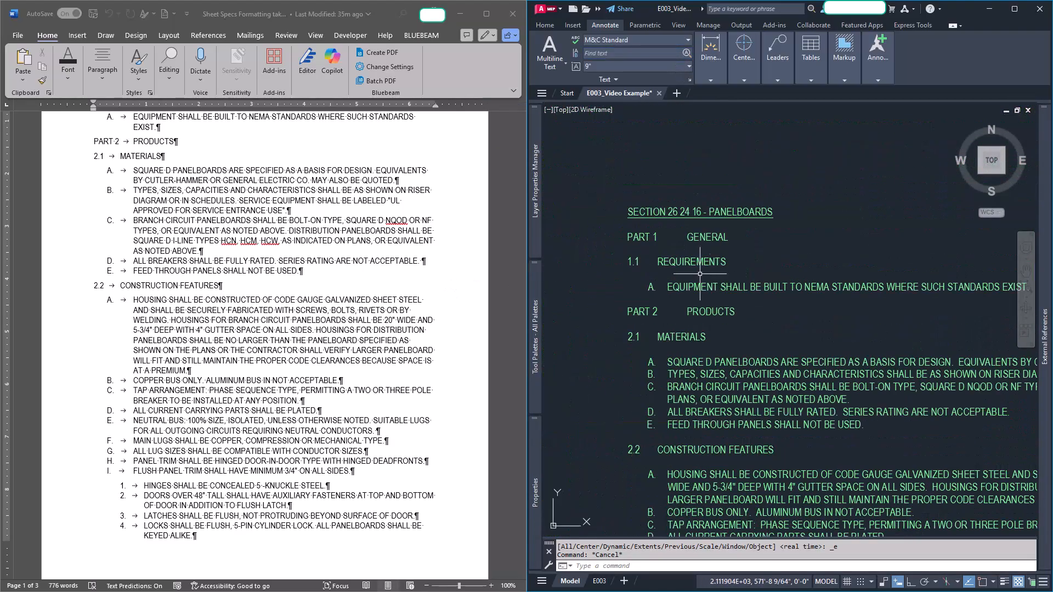
{"action": "scroll", "coordinate": [754, 211], "scroll_direction": "down", "scroll_amount": 3}
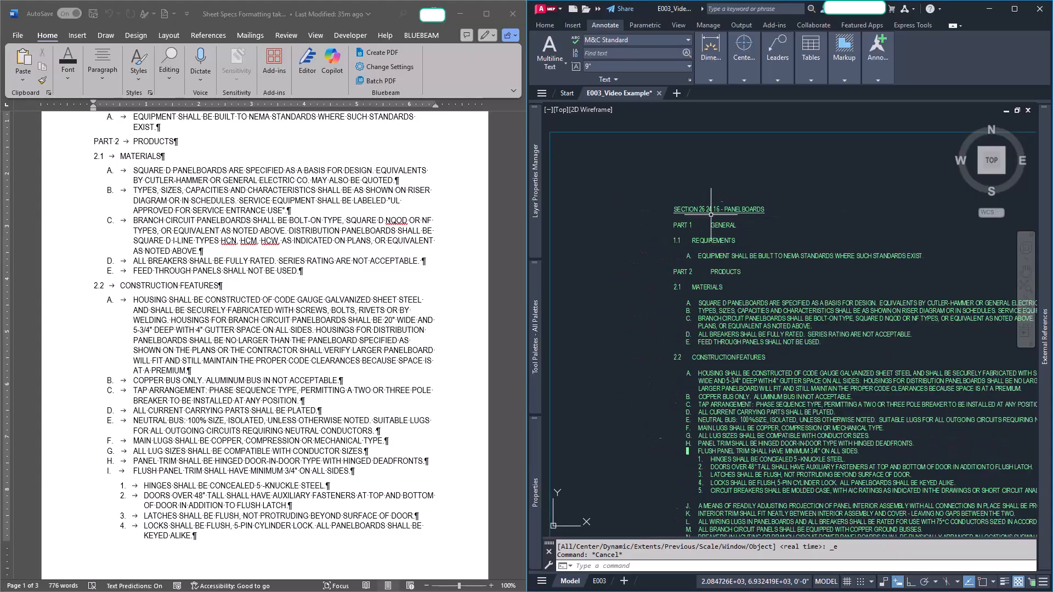
Examine the numbering, tab spacing and line spacing of the Section 26 27 26 Wiring Devices text in the drawing.
{"action": "left_click_drag", "start_coordinate": [759, 513], "coordinate": [729, 252]}
{"action": "left_click_drag", "start_coordinate": [723, 392], "coordinate": [702, 263]}
{"action": "scroll", "coordinate": [628, 431], "scroll_direction": "up", "scroll_amount": 7}
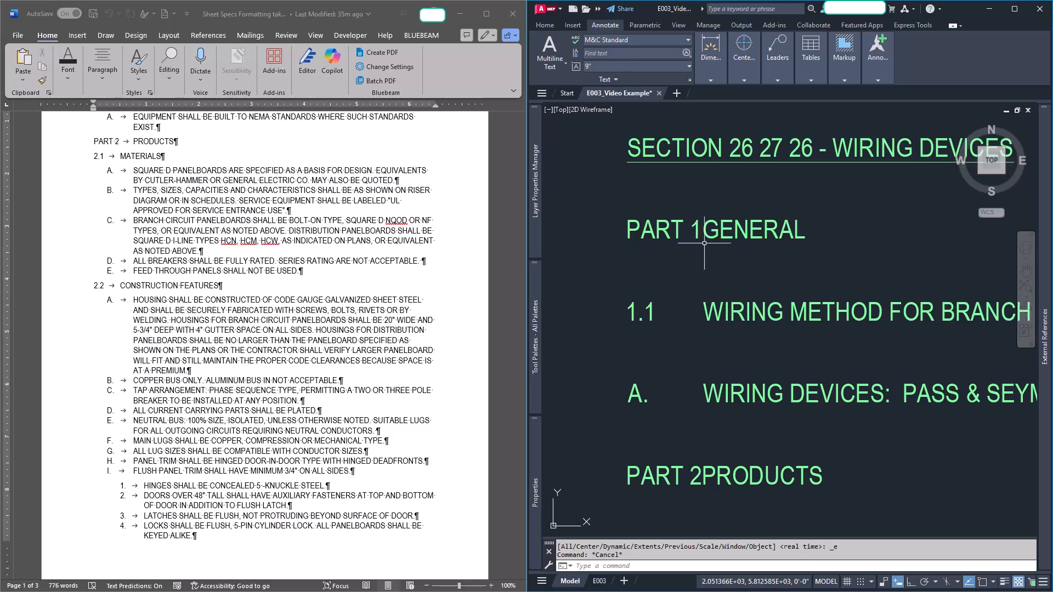
{"action": "scroll", "coordinate": [710, 261], "scroll_direction": "down", "scroll_amount": 4}
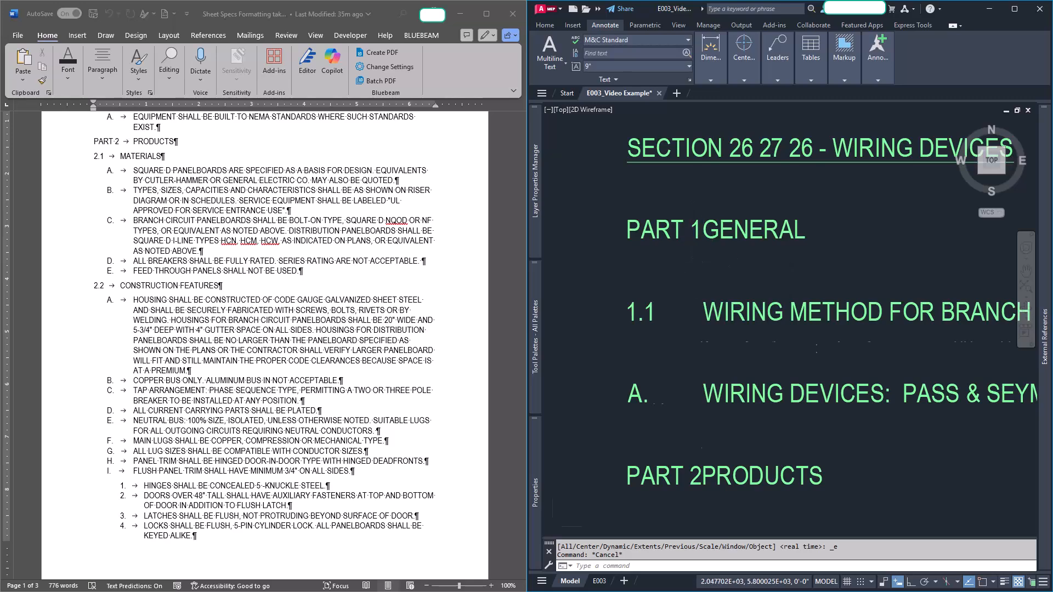
{"action": "scroll", "coordinate": [703, 403], "scroll_direction": "down", "scroll_amount": 5}
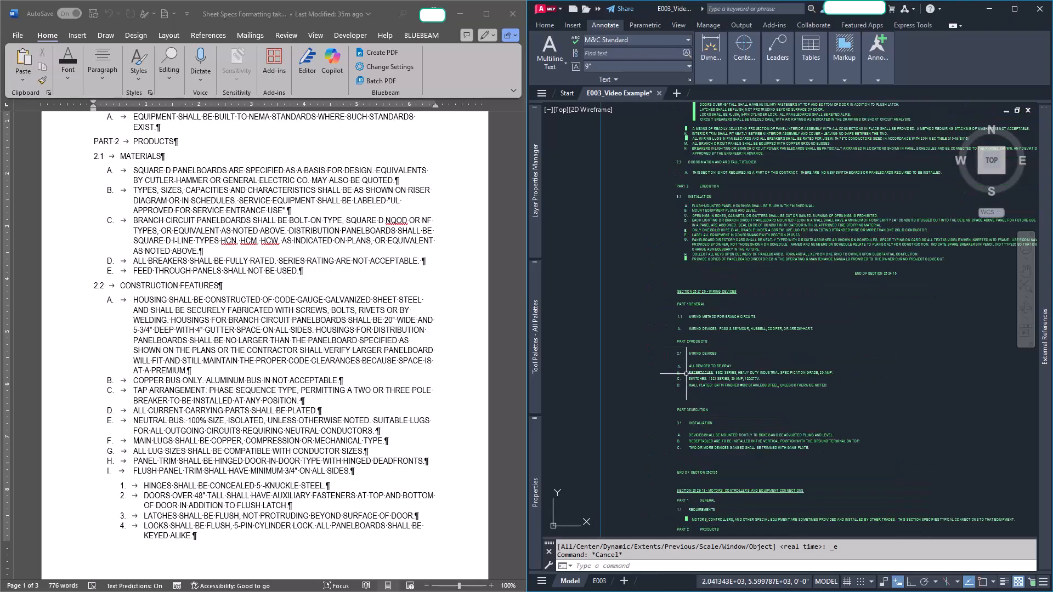
{"action": "scroll", "coordinate": [696, 385], "scroll_direction": "up", "scroll_amount": 2}
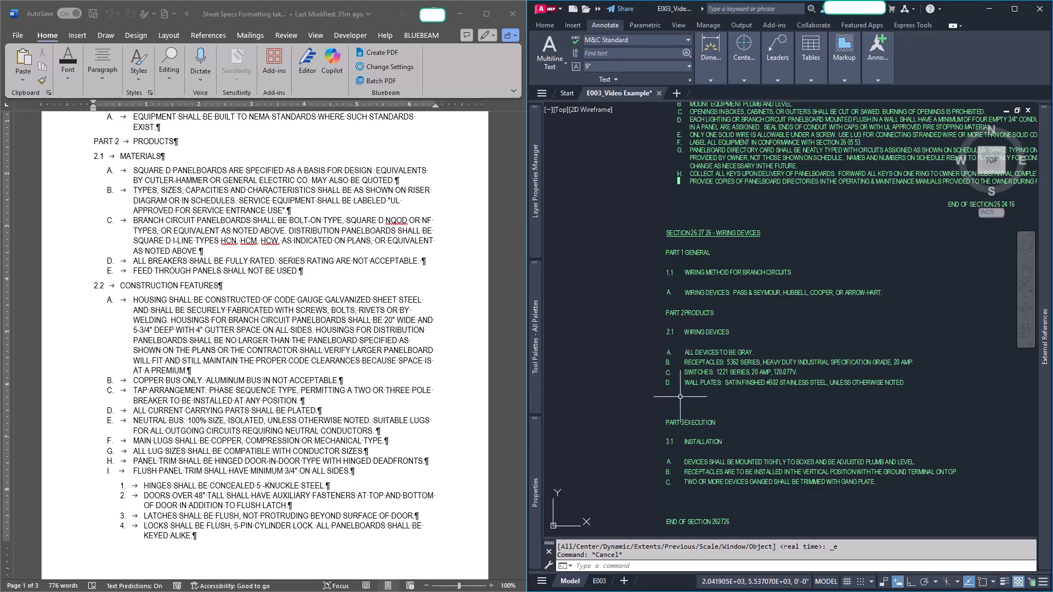
{"action": "scroll", "coordinate": [666, 362], "scroll_direction": "up", "scroll_amount": 2}
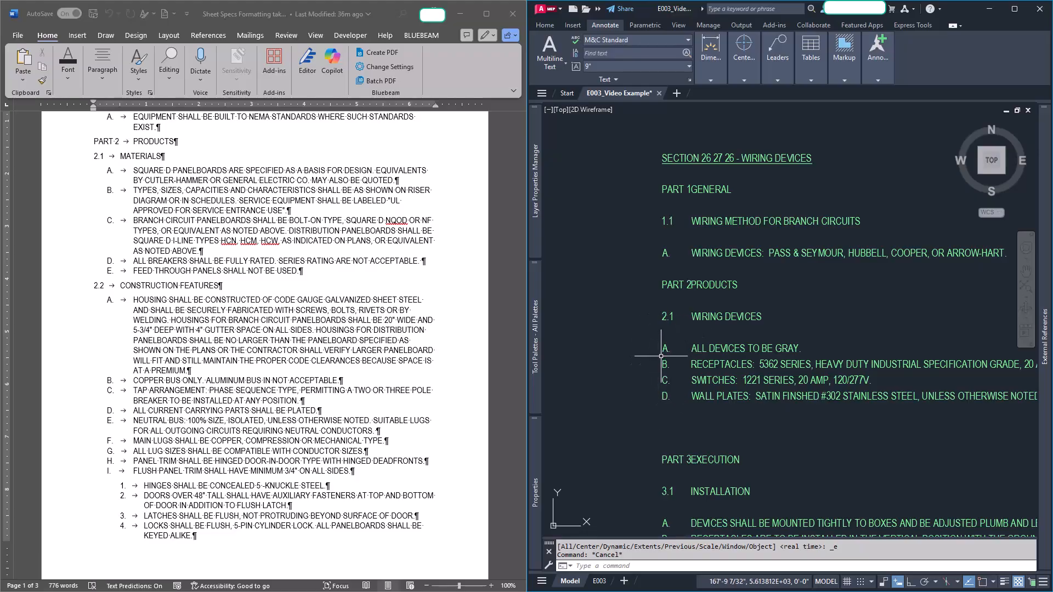
In the blank Word document, start a paragraph style "1 - Section 1 - Sheet Specs" based on Normal, using the Arial Narrow font.
{"action": "left_click", "coordinate": [460, 13]}
{"action": "left_click_drag", "start_coordinate": [683, 591], "coordinate": [702, 1]}
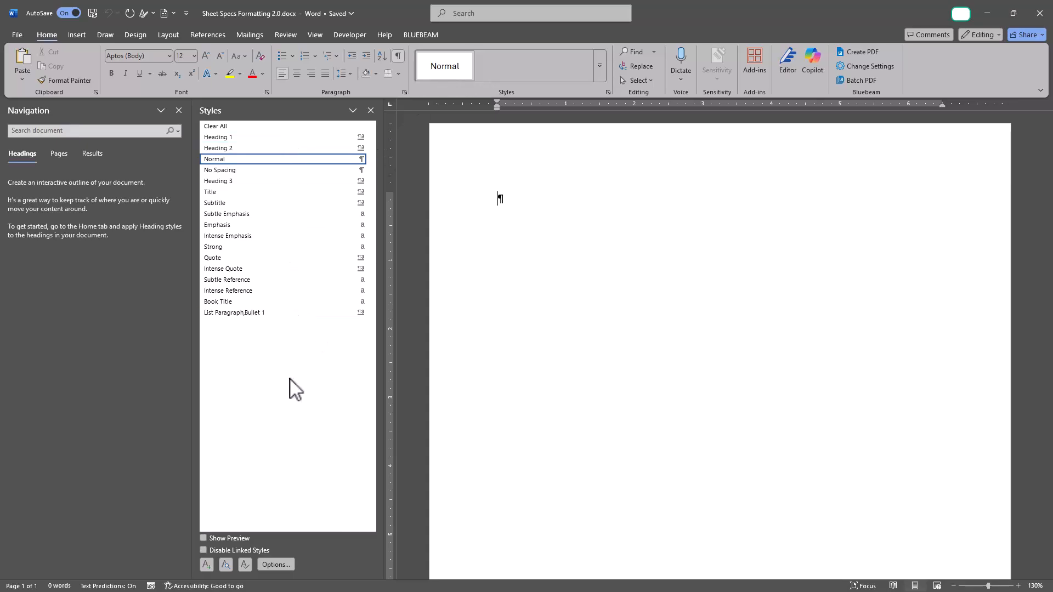
{"action": "left_click", "coordinate": [207, 566]}
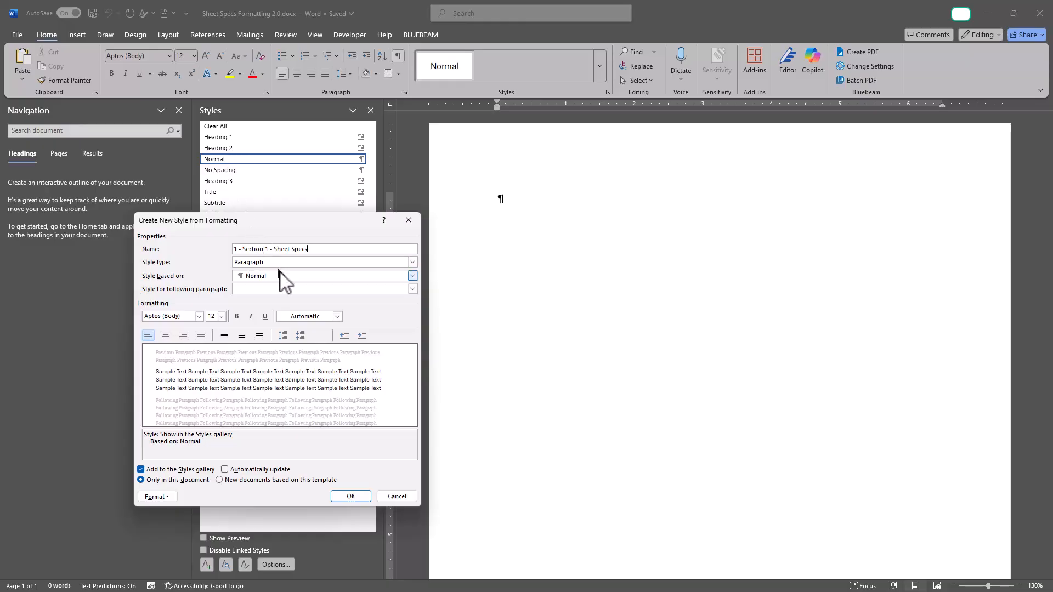
{"action": "left_click", "coordinate": [199, 317]}
{"action": "left_click", "coordinate": [188, 354]}
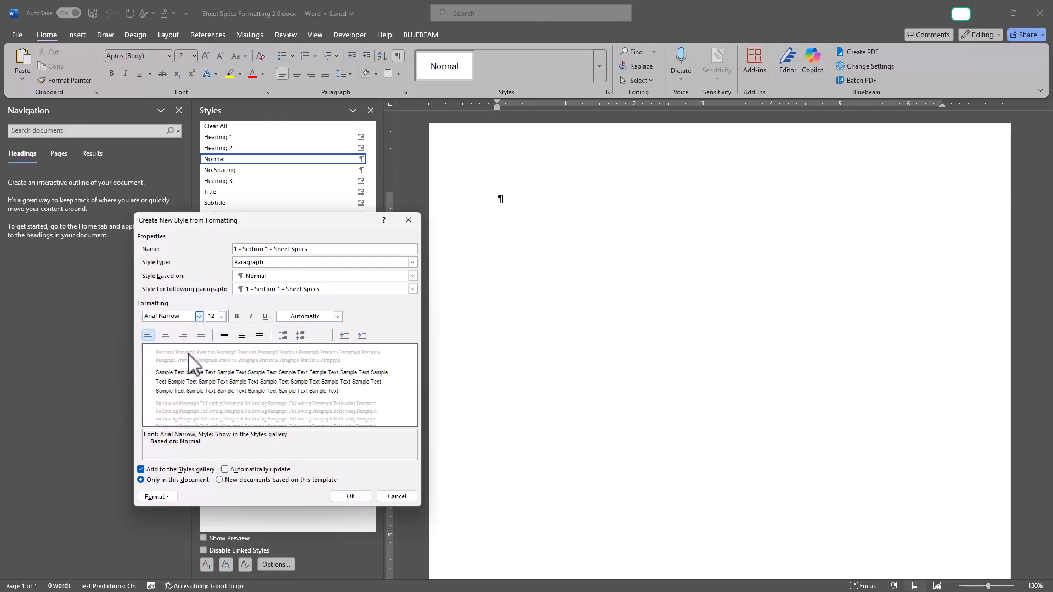
Set the paragraph outline level of the "1 - Section 1 - Sheet Specs" style to Level 1.
{"action": "left_click", "coordinate": [165, 496]}
{"action": "left_click", "coordinate": [194, 398]}
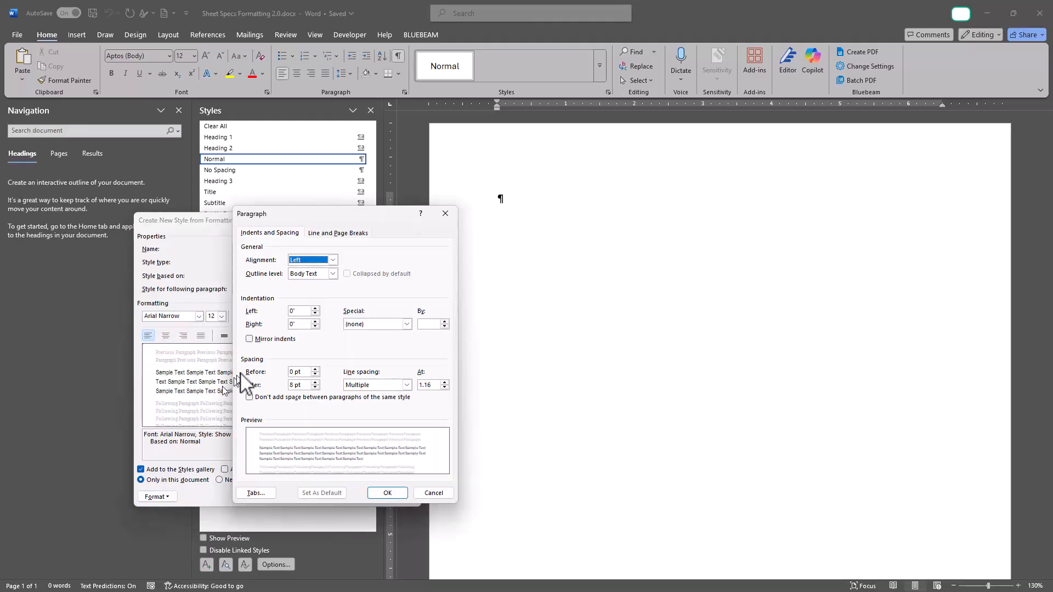
{"action": "left_click", "coordinate": [333, 273]}
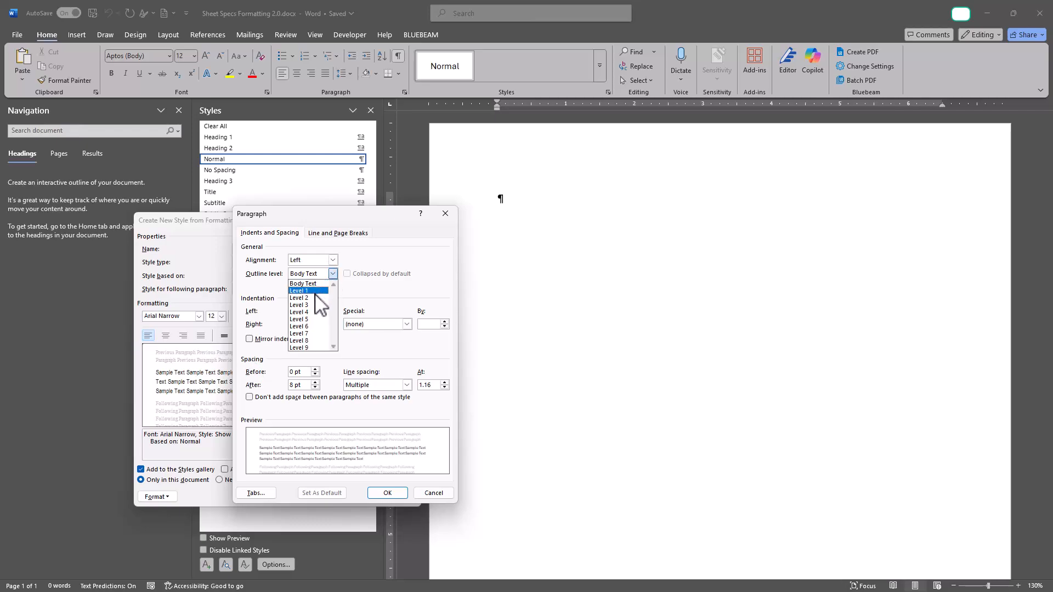
{"action": "left_click", "coordinate": [316, 292]}
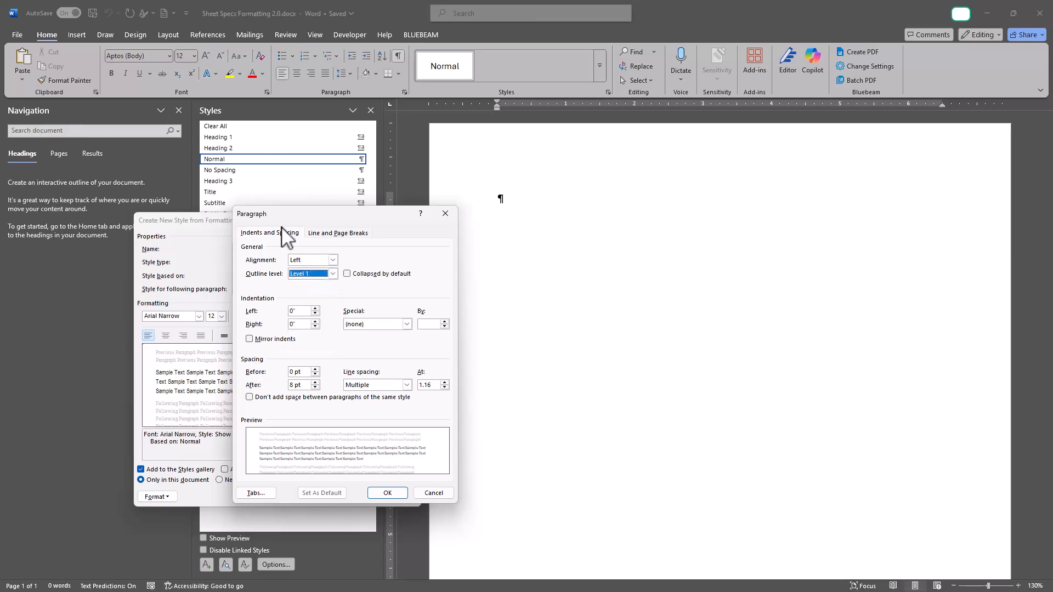
{"action": "left_click", "coordinate": [333, 274]}
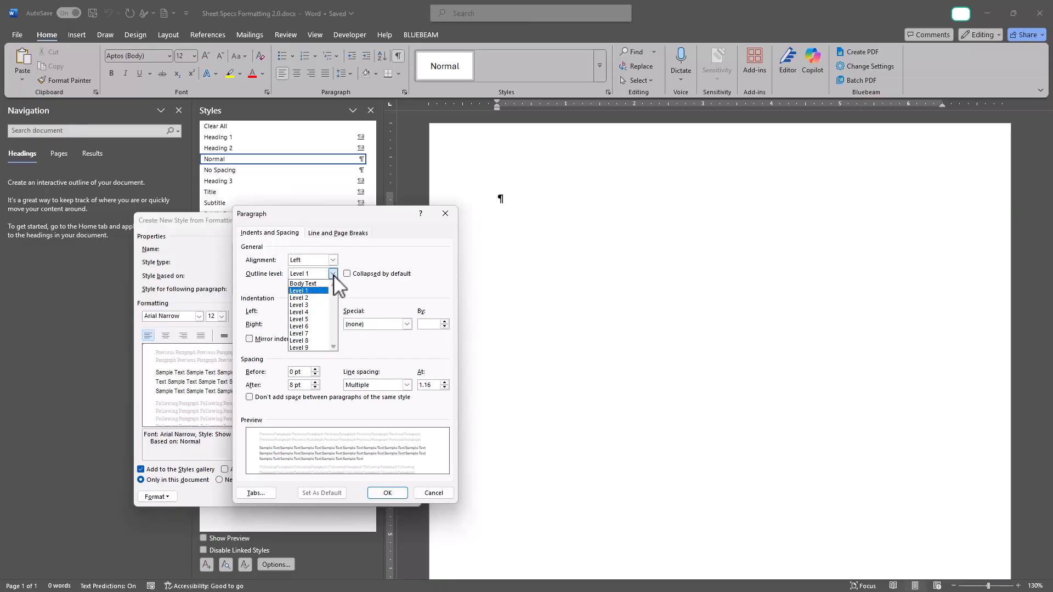
{"action": "left_click", "coordinate": [333, 274]}
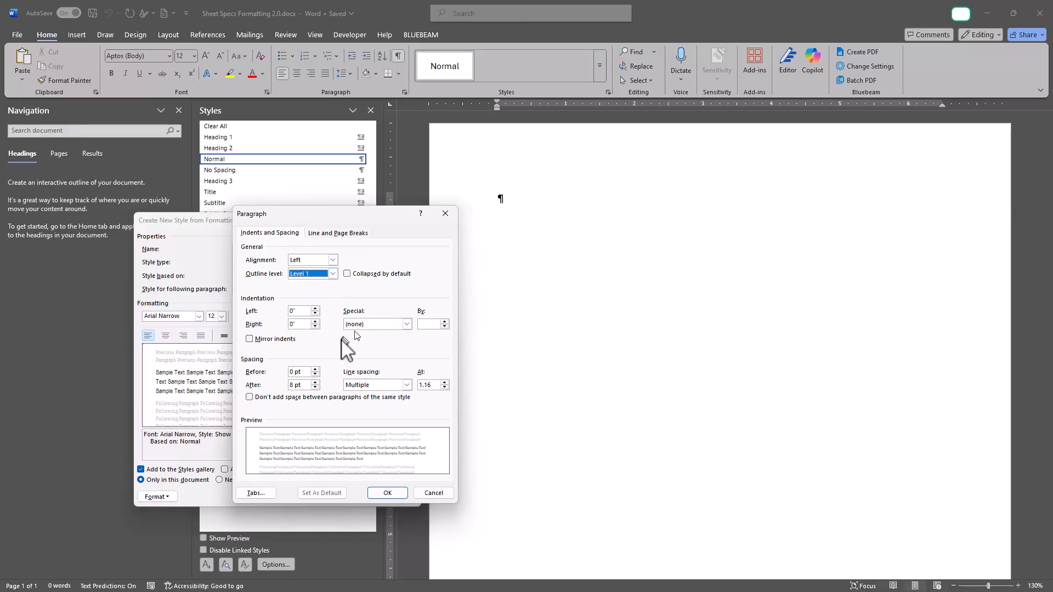
Give the Section 1 style 0 pt spacing after and single line spacing, and save the style.
{"action": "left_click", "coordinate": [315, 387]}
{"action": "left_click", "coordinate": [315, 387]}
{"action": "left_click", "coordinate": [314, 387]}
{"action": "left_click", "coordinate": [361, 385]}
{"action": "left_click", "coordinate": [362, 392]}
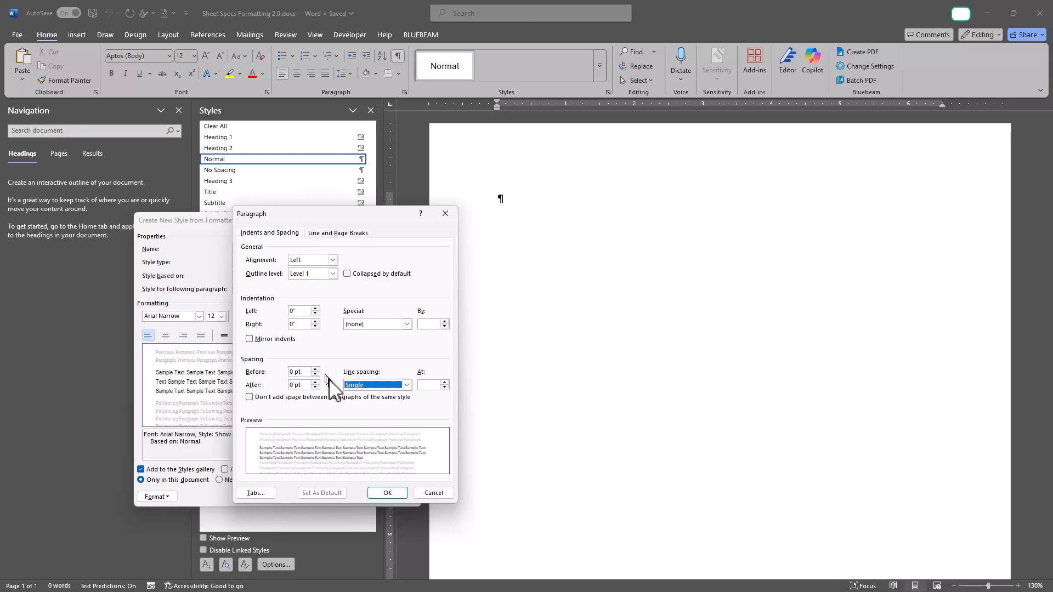
{"action": "left_click", "coordinate": [388, 493]}
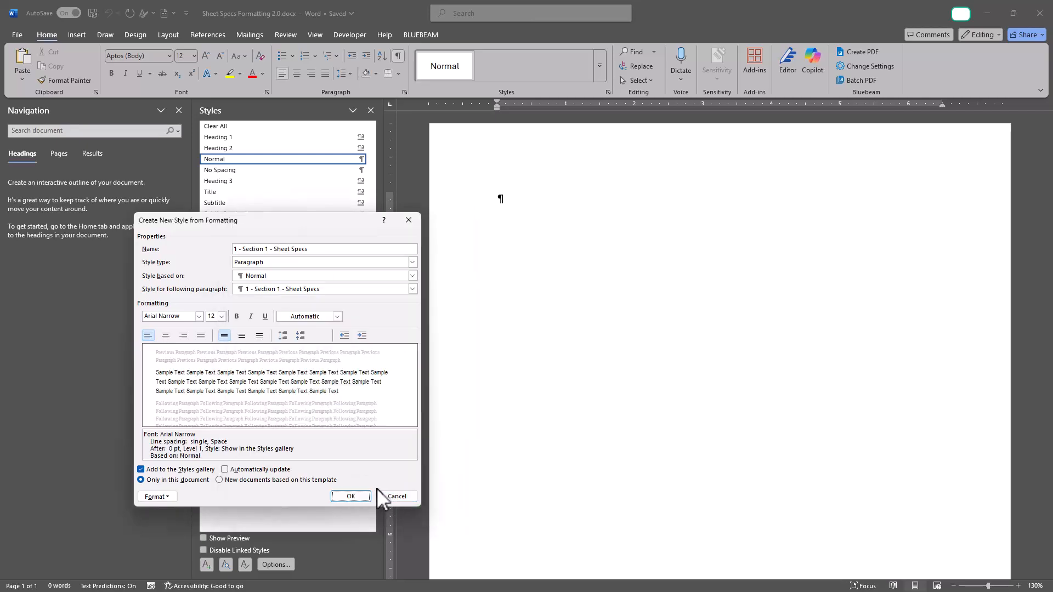
{"action": "left_click", "coordinate": [354, 496]}
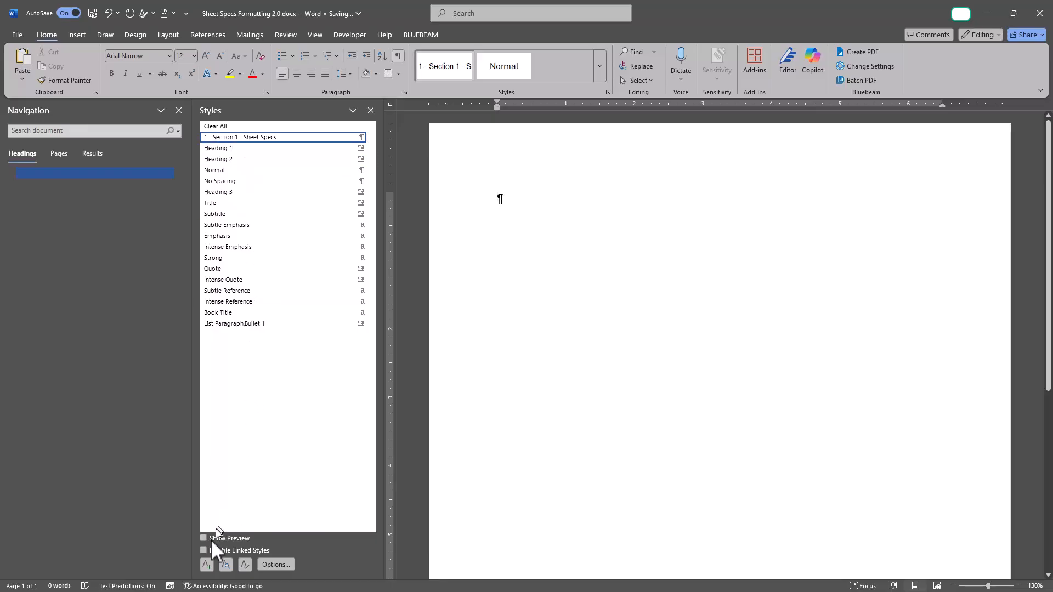
Start a new paragraph style named "2 - Part # - Sheet Spec", based on Normal, with the Arial Narrow font.
{"action": "left_click", "coordinate": [205, 565]}
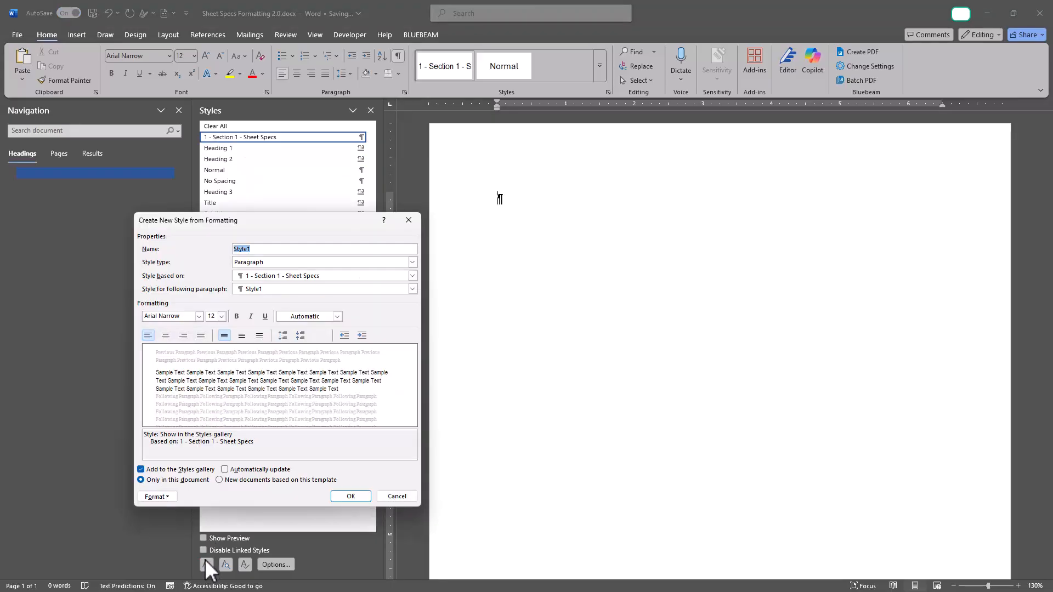
{"action": "type", "text": "2 - Part # - Sheet Spec"}
{"action": "left_click", "coordinate": [346, 276]}
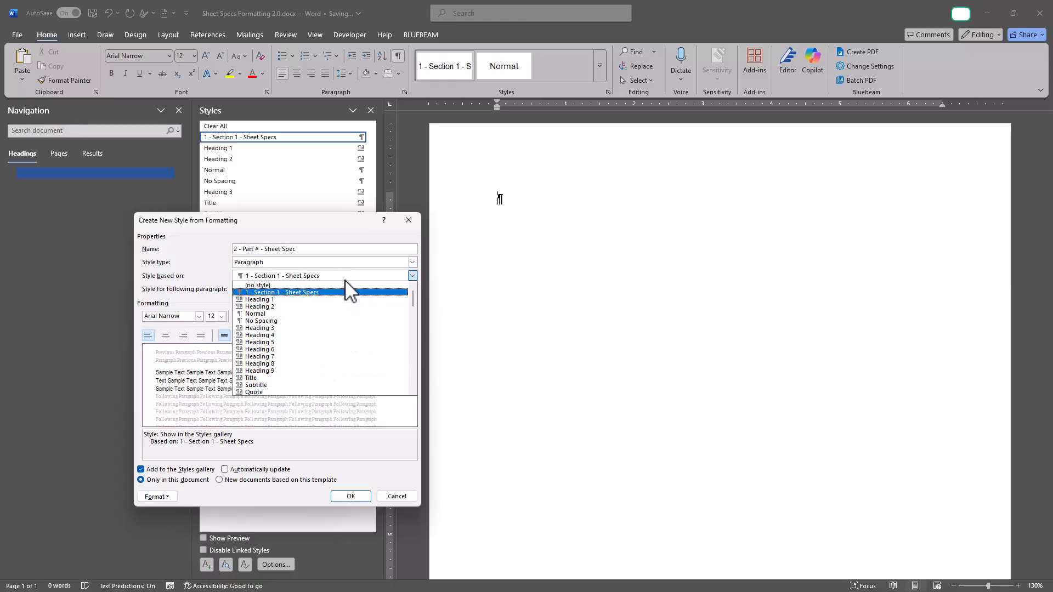
{"action": "left_click", "coordinate": [341, 313]}
{"action": "left_click", "coordinate": [186, 316]}
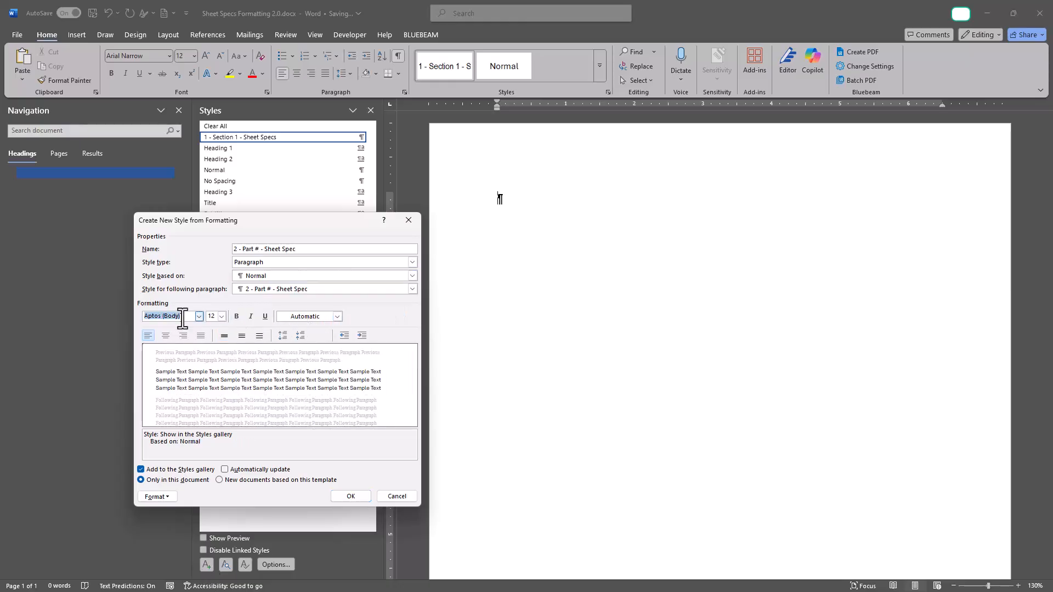
{"action": "left_click", "coordinate": [199, 317]}
{"action": "left_click", "coordinate": [193, 353]}
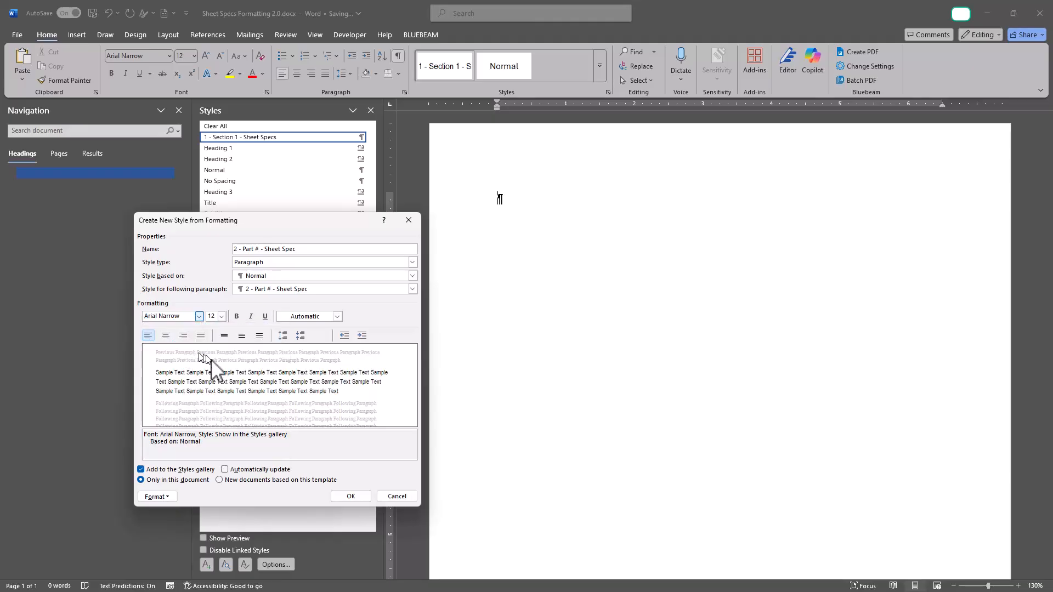
Set the Part # style's paragraph spacing to 0 pt after with single line spacing, and save the style.
{"action": "left_click", "coordinate": [166, 500]}
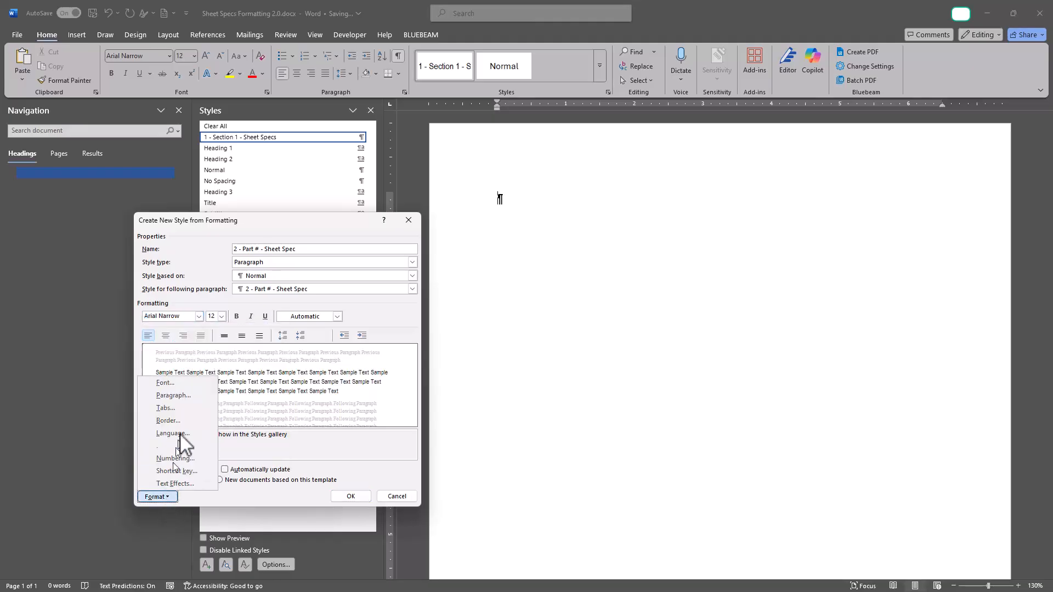
{"action": "left_click", "coordinate": [179, 396]}
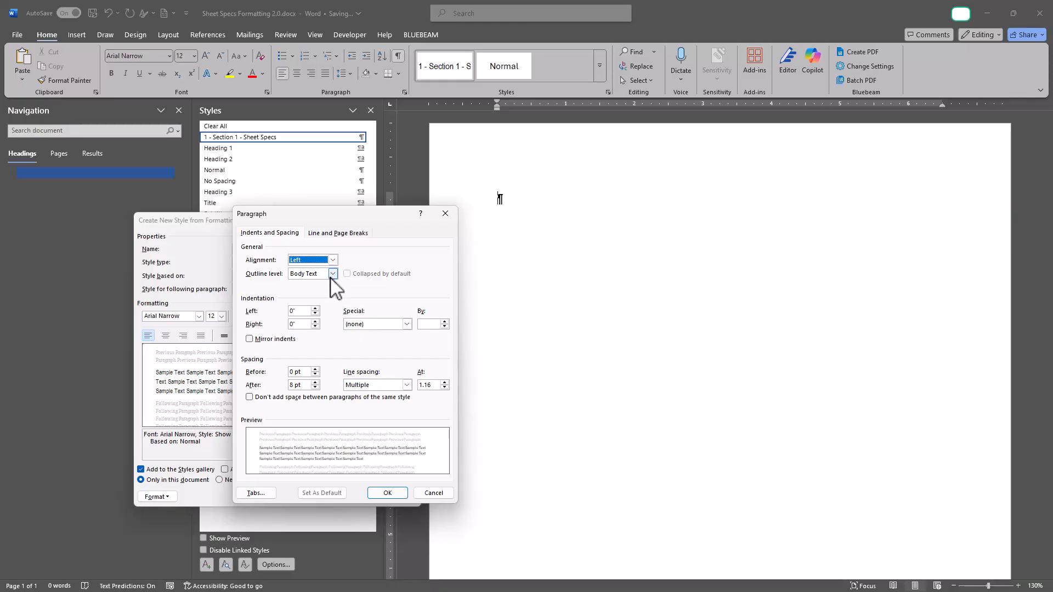
{"action": "double_click", "coordinate": [314, 388]}
{"action": "left_click", "coordinate": [359, 386]}
{"action": "left_click", "coordinate": [360, 393]}
{"action": "left_click", "coordinate": [387, 492]}
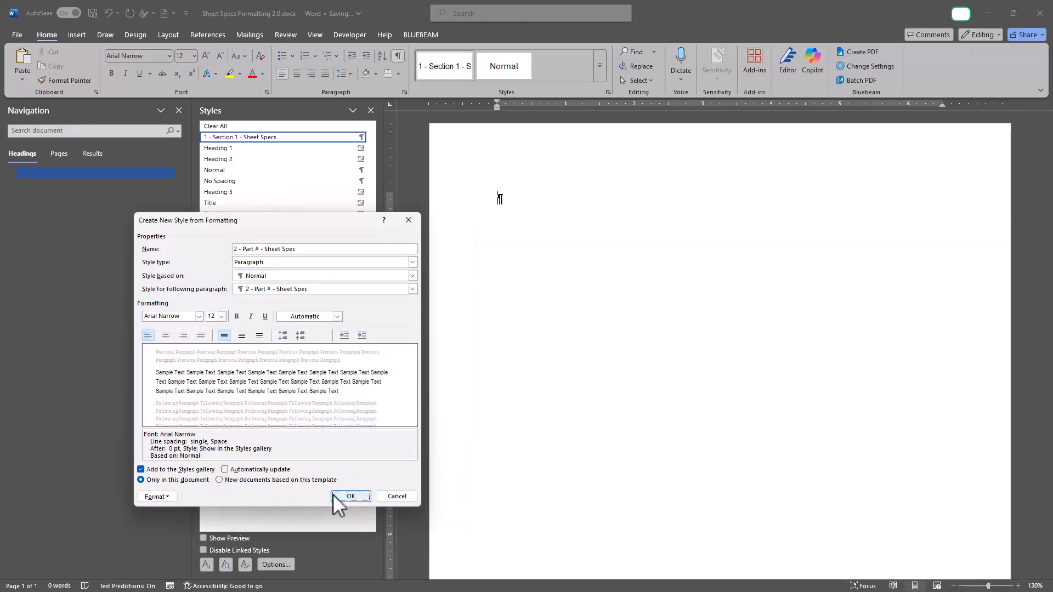
{"action": "left_click", "coordinate": [336, 495]}
Start a new paragraph style named "3 - 1.1 - Sheet Specs", based on Normal, with the Arial Narrow font.
{"action": "left_click", "coordinate": [206, 565]}
{"action": "type", "text": "3 - 1.1 - Sheet Specs"}
{"action": "left_click", "coordinate": [384, 276]}
{"action": "left_click", "coordinate": [308, 340]}
{"action": "left_click", "coordinate": [199, 317]}
{"action": "left_click", "coordinate": [201, 351]}
Set the "3 - 1.1" style's paragraph spacing to 0 pt after with single line spacing, and save the style.
{"action": "left_click", "coordinate": [158, 497]}
{"action": "left_click", "coordinate": [173, 395]}
{"action": "left_click", "coordinate": [315, 385]}
{"action": "left_click", "coordinate": [315, 385]}
{"action": "left_click", "coordinate": [362, 384]}
{"action": "left_click", "coordinate": [362, 393]}
{"action": "left_click", "coordinate": [387, 492]}
{"action": "left_click", "coordinate": [351, 496]}
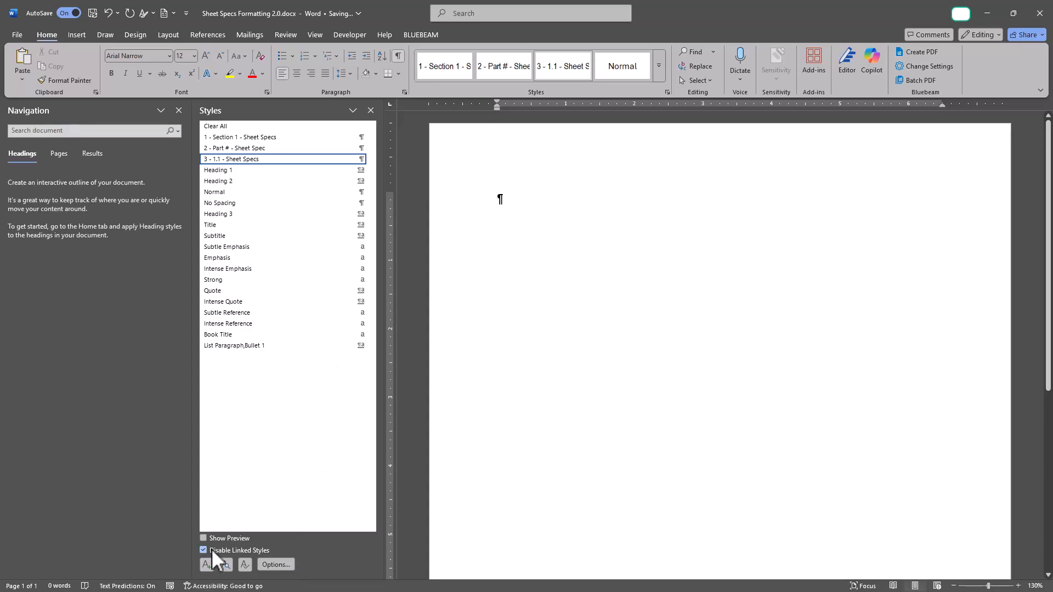
Start a new paragraph style named "4 - A - Sheet Specs", based on Normal, with the Arial Narrow font.
{"action": "left_click", "coordinate": [206, 564]}
{"action": "left_click", "coordinate": [413, 276]}
{"action": "left_click", "coordinate": [387, 304]}
{"action": "left_click", "coordinate": [199, 316]}
{"action": "left_click", "coordinate": [200, 351]}
Set the "4 - A" style's paragraph spacing to 0 pt after with single line spacing, and save the style.
{"action": "left_click", "coordinate": [158, 496]}
{"action": "left_click", "coordinate": [173, 395]}
{"action": "left_click", "coordinate": [316, 388]}
{"action": "left_click", "coordinate": [315, 388]}
{"action": "left_click", "coordinate": [362, 384]}
{"action": "left_click", "coordinate": [362, 394]}
{"action": "left_click", "coordinate": [387, 493]}
{"action": "left_click", "coordinate": [355, 496]}
Start a new paragraph style named "5 - 1 - Sheet Specs", based on Normal, with the Arial Narrow font.
{"action": "left_click", "coordinate": [205, 565]}
{"action": "type", "text": "5 - 1 - Sheet Specs"}
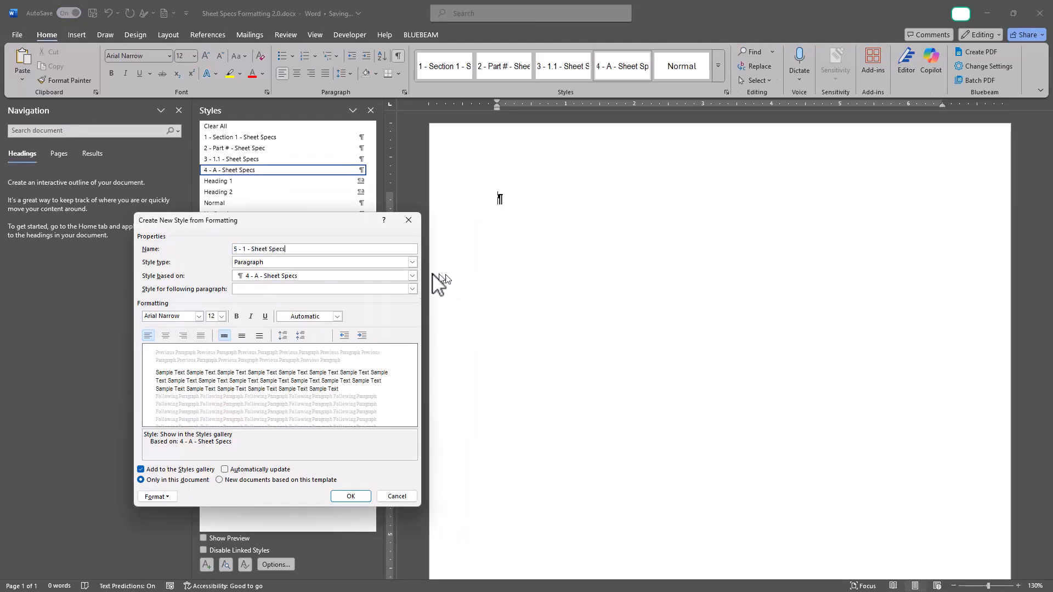
{"action": "left_click", "coordinate": [413, 276]}
{"action": "left_click", "coordinate": [384, 305]}
{"action": "left_click", "coordinate": [199, 316]}
{"action": "left_click", "coordinate": [200, 353]}
Set the "5 - 1" style's paragraph spacing to 0 pt after with single line spacing, and save the style.
{"action": "left_click", "coordinate": [158, 496]}
{"action": "left_click", "coordinate": [173, 395]}
{"action": "left_click", "coordinate": [316, 388]}
{"action": "left_click", "coordinate": [316, 388]}
{"action": "left_click", "coordinate": [367, 384]}
{"action": "left_click", "coordinate": [369, 394]}
{"action": "left_click", "coordinate": [387, 493]}
{"action": "left_click", "coordinate": [350, 496]}
Start a new paragraph style named "6 - EoS - Sheet Specs", based on Normal, with the Arial Narrow font.
{"action": "left_click", "coordinate": [207, 565]}
{"action": "type", "text": "6 - EoS - Sheet Specs"}
{"action": "left_click", "coordinate": [412, 276]}
{"action": "left_click", "coordinate": [376, 342]}
{"action": "left_click", "coordinate": [198, 317]}
{"action": "left_click", "coordinate": [200, 353]}
Set the EoS style's paragraph spacing to 0 pt after with single line spacing, and save the style.
{"action": "left_click", "coordinate": [163, 497]}
{"action": "left_click", "coordinate": [173, 395]}
{"action": "left_click", "coordinate": [367, 384]}
{"action": "left_click", "coordinate": [357, 394]}
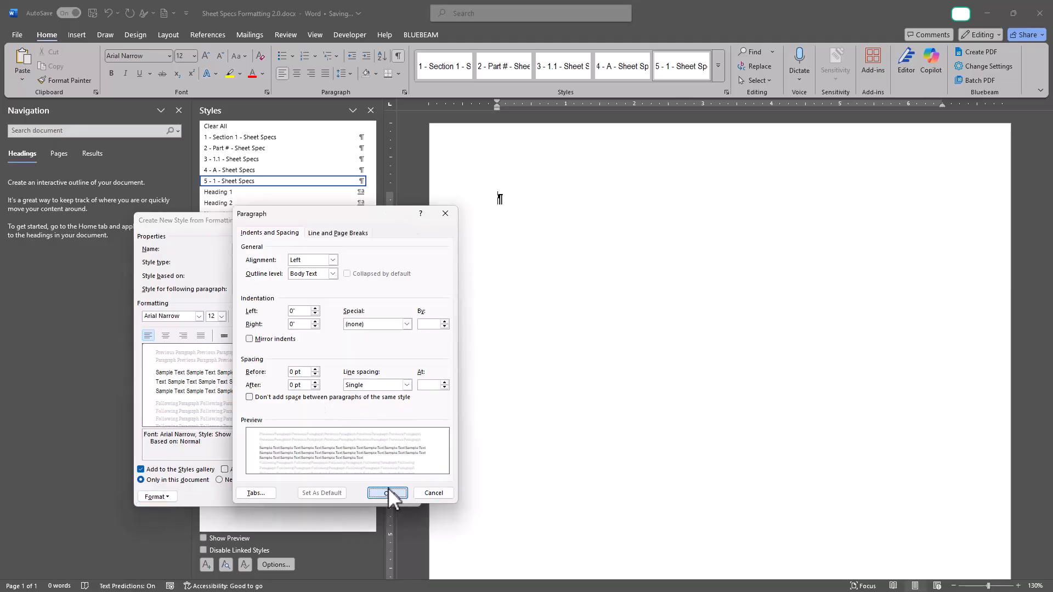
{"action": "left_click", "coordinate": [387, 493]}
{"action": "left_click", "coordinate": [350, 496]}
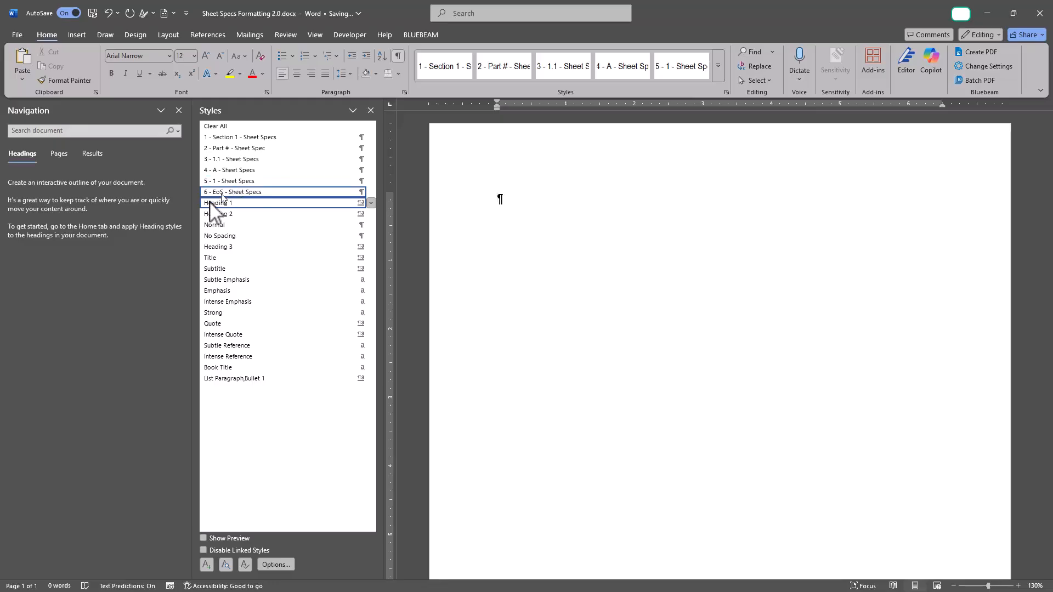
Apply the Normal style to the document's empty paragraph and select that paragraph.
{"action": "mouse_move", "coordinate": [216, 197]}
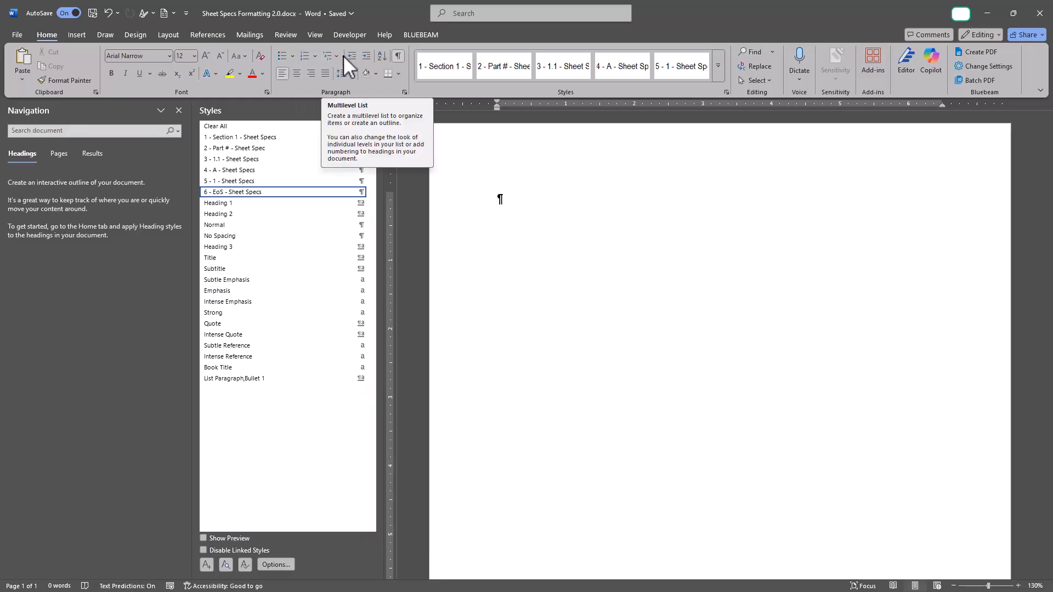
{"action": "left_click", "coordinate": [323, 225]}
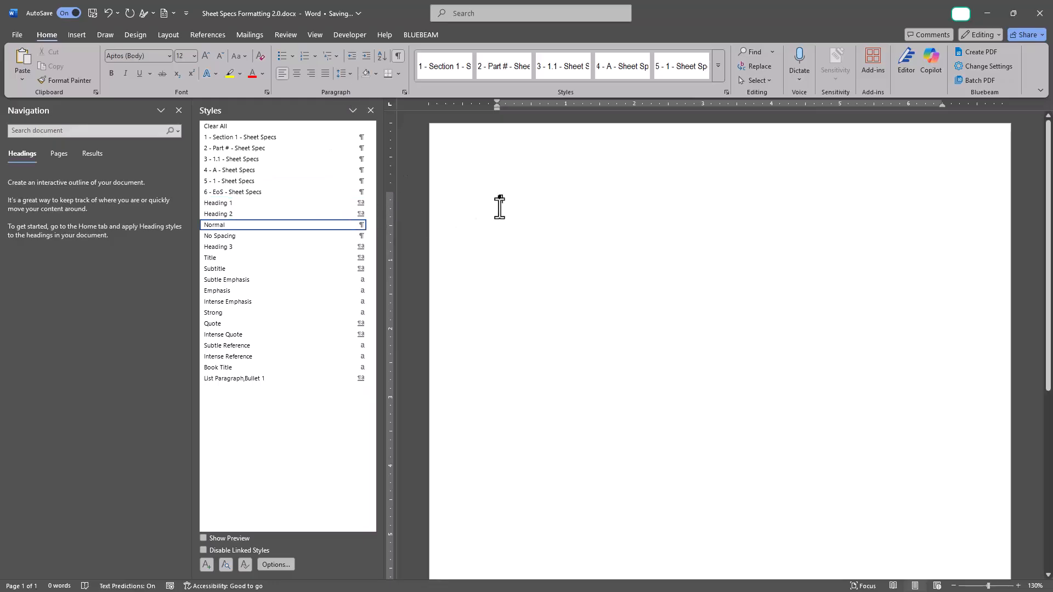
{"action": "left_click", "coordinate": [462, 201]}
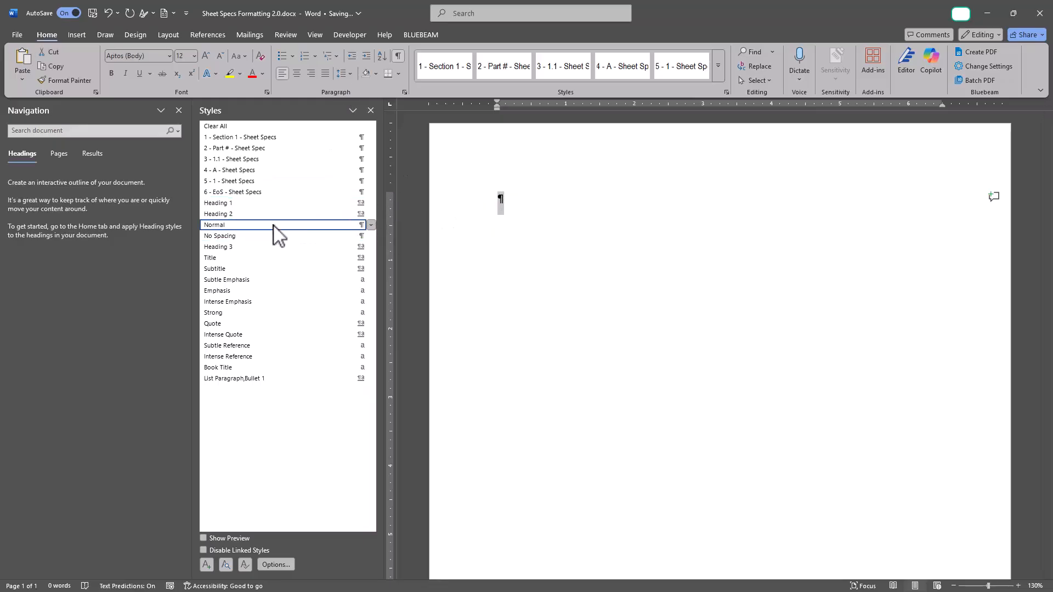
Start defining a new multilevel list for the empty paragraph and expand the dialog to show its additional options.
{"action": "left_click", "coordinate": [500, 204]}
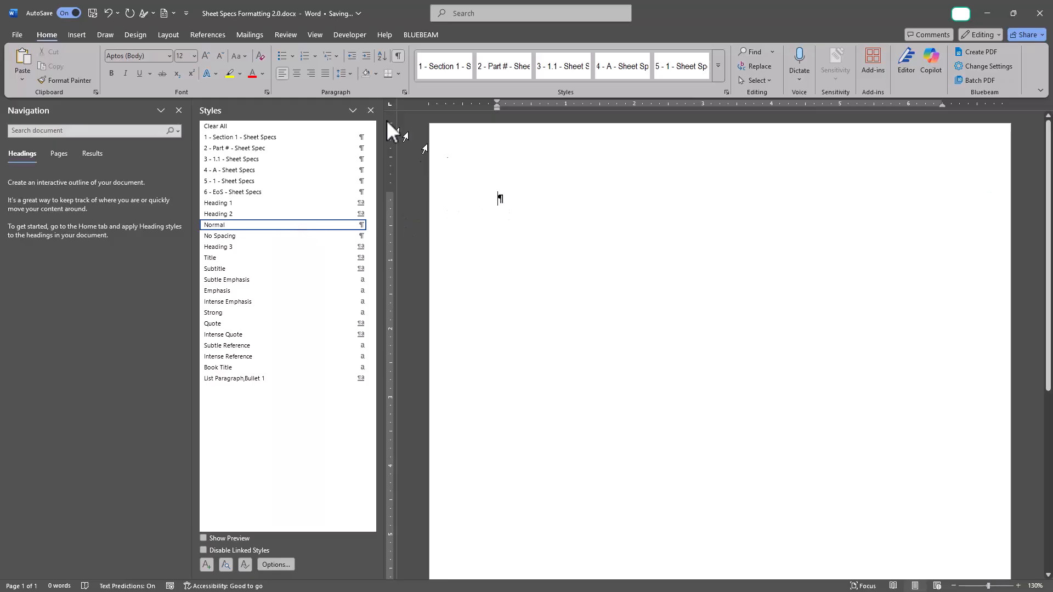
{"action": "left_click", "coordinate": [332, 56]}
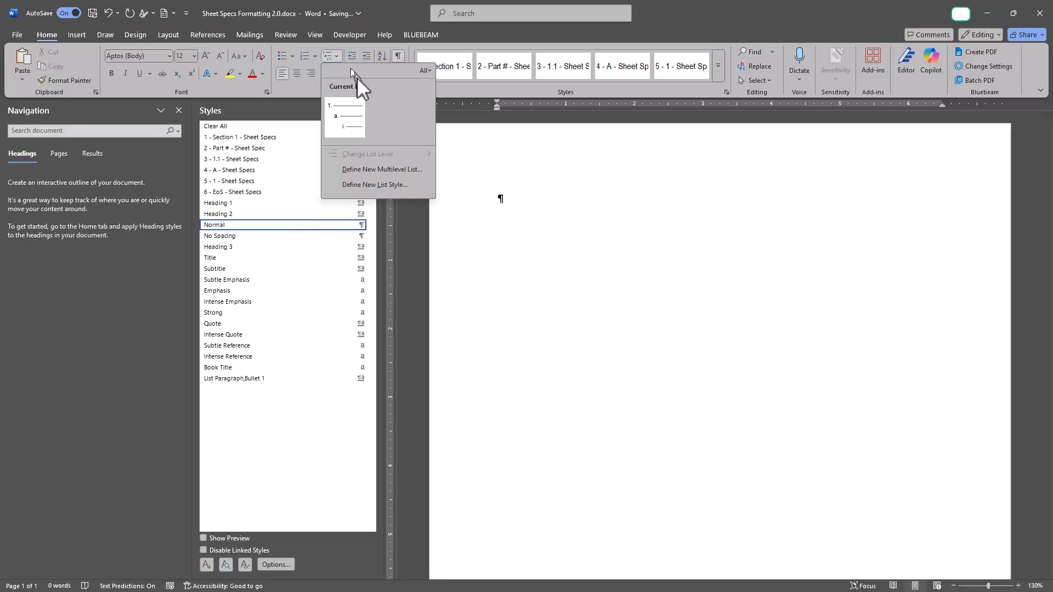
{"action": "left_click", "coordinate": [367, 170]}
{"action": "left_click_drag", "start_coordinate": [351, 279], "coordinate": [605, 153]}
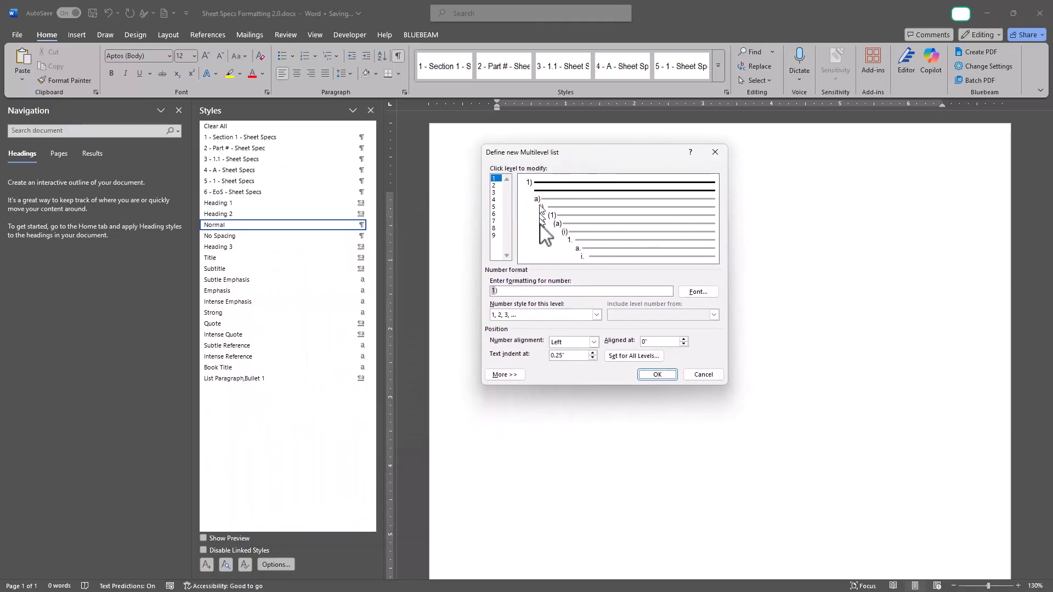
{"action": "left_click", "coordinate": [504, 375]}
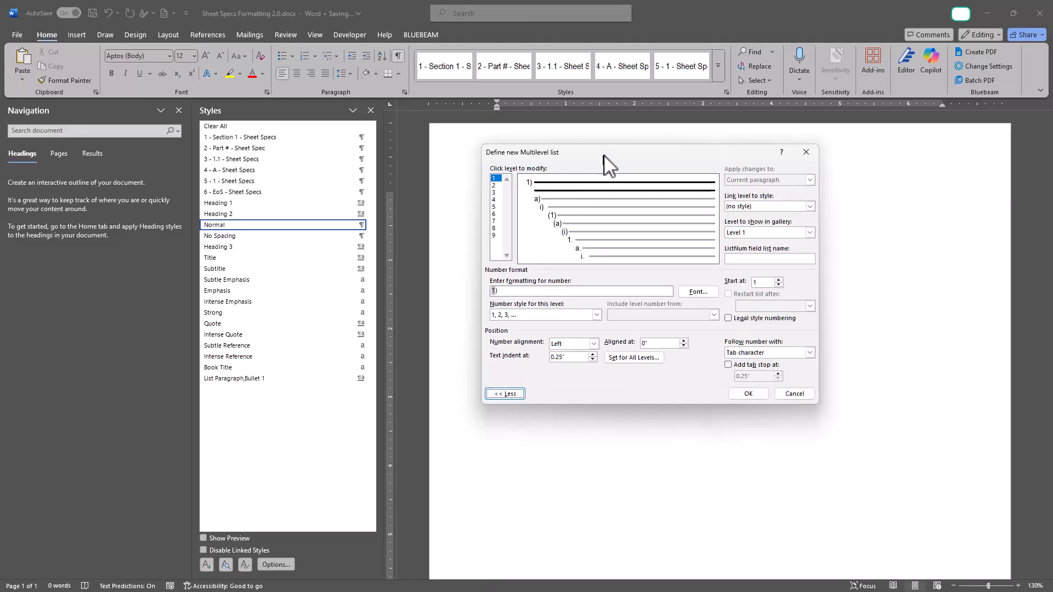
{"action": "left_click_drag", "start_coordinate": [609, 156], "coordinate": [565, 159]}
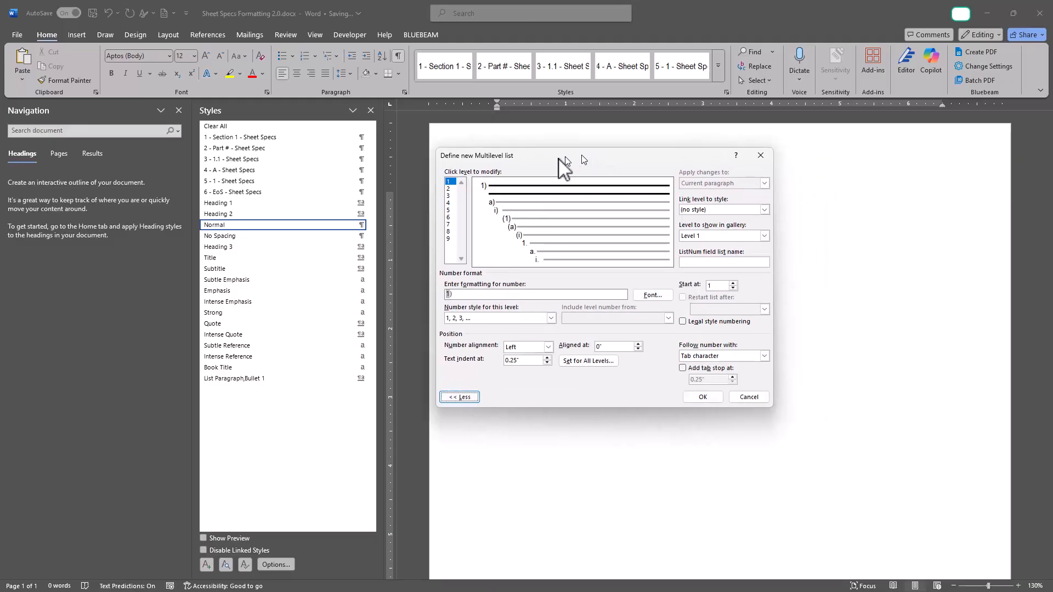
Link level 1 to the "1 - Section 1 - Sheet Specs" style and level 2 to "2 - Part # - Sheet Spec".
{"action": "left_click", "coordinate": [764, 209]}
{"action": "left_click", "coordinate": [721, 233]}
{"action": "left_click", "coordinate": [744, 227]}
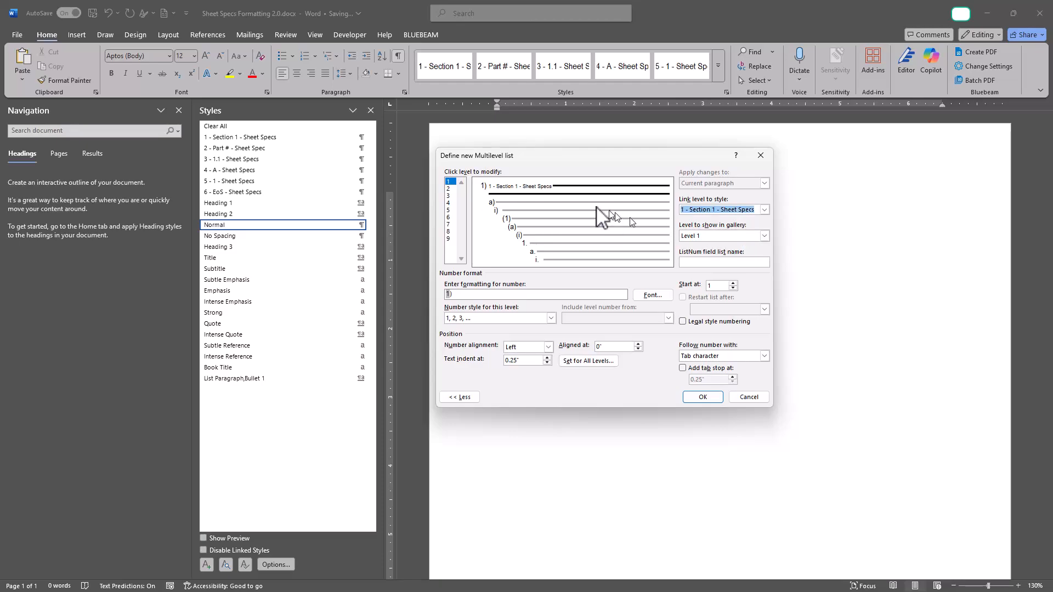
{"action": "left_click", "coordinate": [450, 189]}
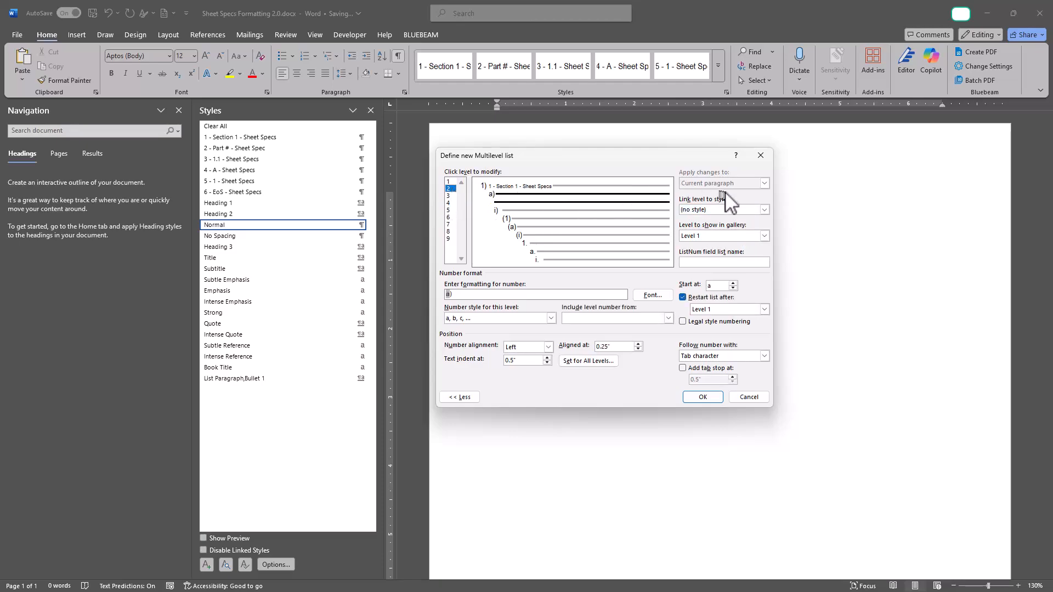
{"action": "left_click", "coordinate": [764, 210]}
{"action": "left_click", "coordinate": [713, 233]}
Link level 3 to the "3 - 1.1 - Sheet Specs" style and level 4 to "4 - A - Sheet Specs".
{"action": "left_click", "coordinate": [456, 196]}
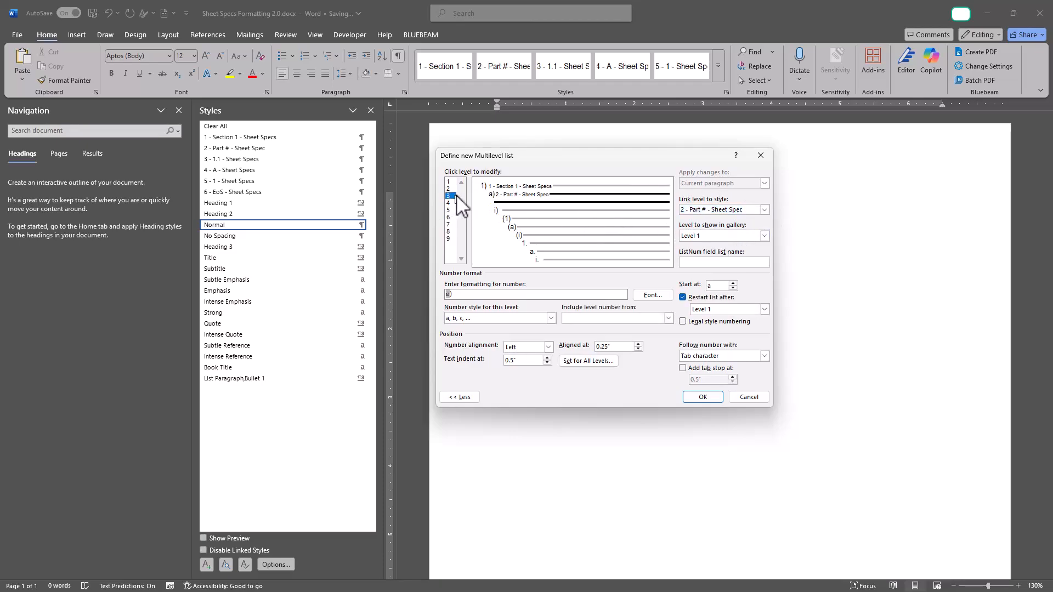
{"action": "left_click", "coordinate": [765, 211]}
{"action": "left_click", "coordinate": [740, 242]}
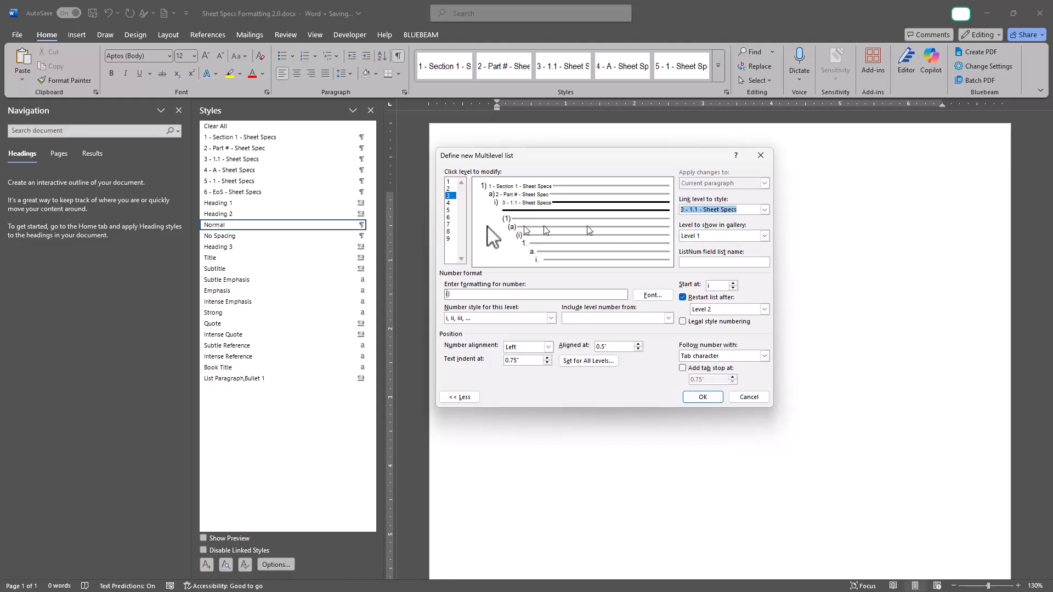
{"action": "left_click", "coordinate": [448, 203]}
{"action": "left_click", "coordinate": [765, 210]}
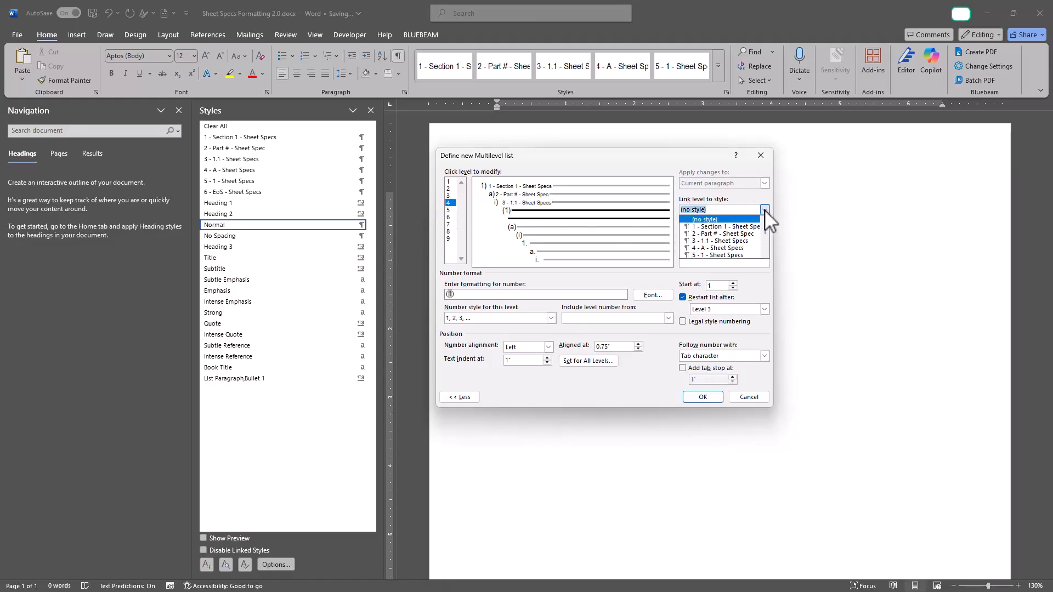
{"action": "left_click", "coordinate": [732, 250]}
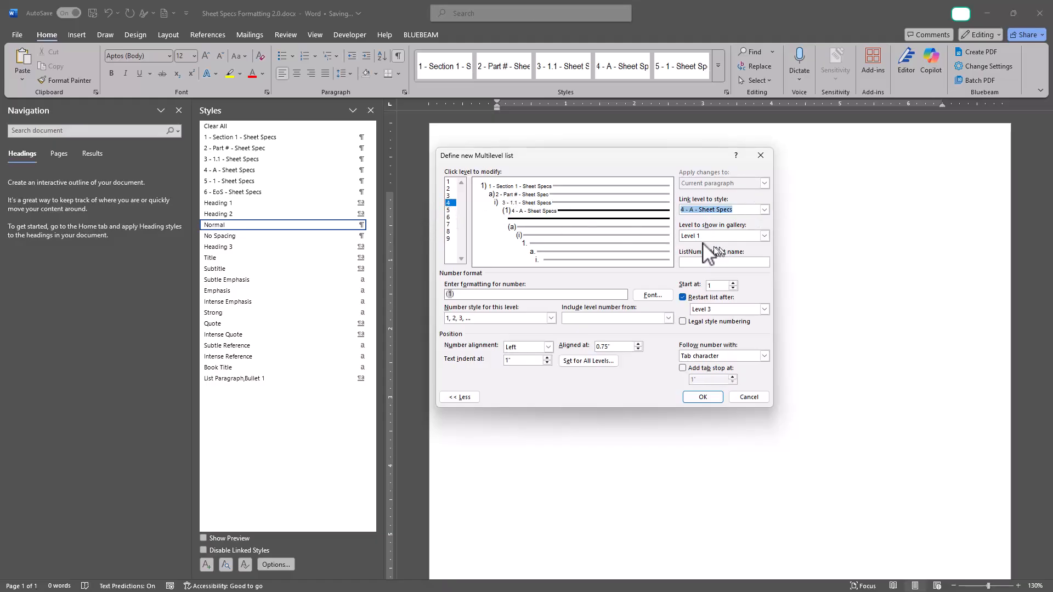
Link level 5 of the multilevel list to the "5 - 1 - Sheet Specs" style.
{"action": "left_click", "coordinate": [448, 210]}
{"action": "left_click", "coordinate": [764, 209]}
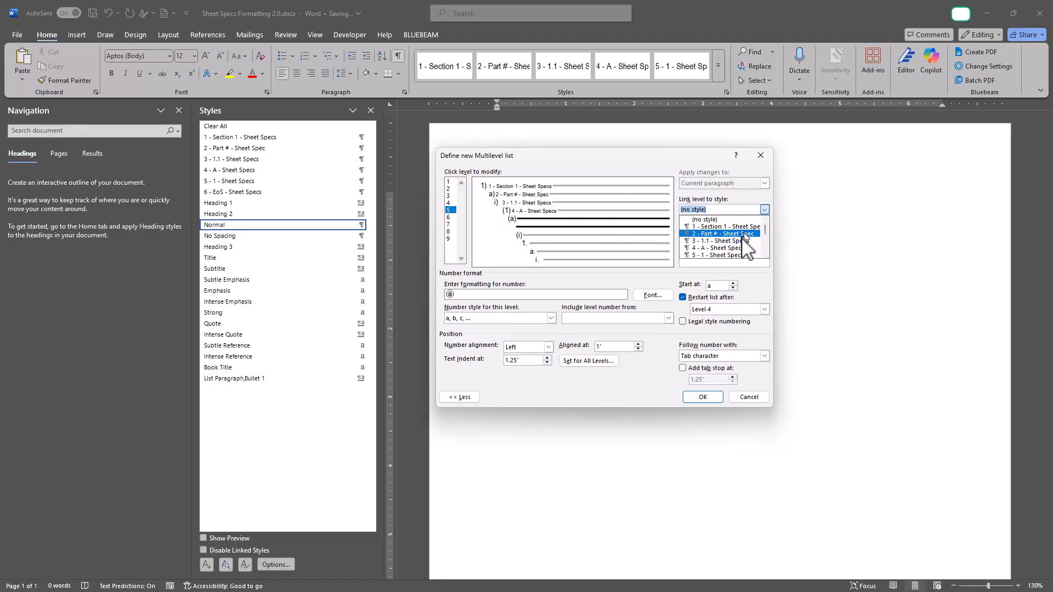
{"action": "left_click", "coordinate": [727, 258]}
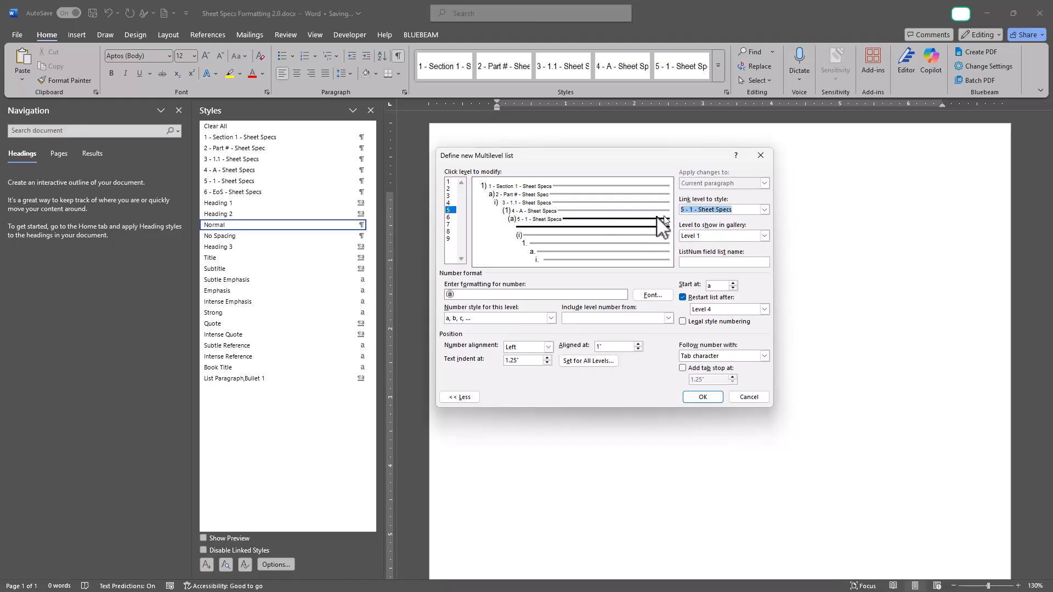
Check the section heading in the AutoCAD drawing, and remove level 1's numbering with number style (none) and an empty number format.
{"action": "left_click", "coordinate": [452, 182]}
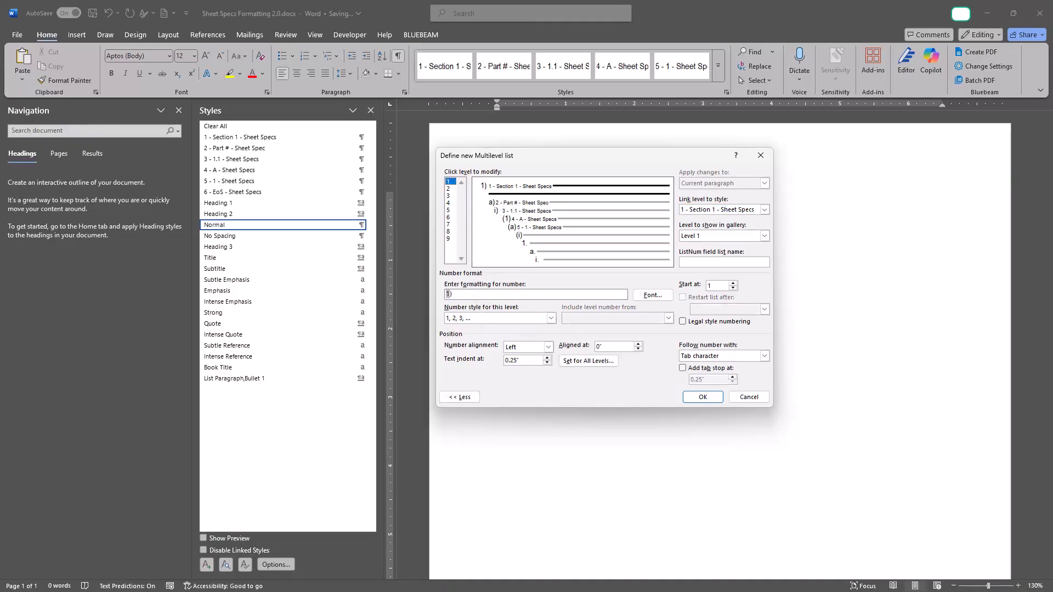
{"action": "key", "text": "alt+Tab"}
{"action": "scroll", "coordinate": [684, 155], "scroll_direction": "up", "scroll_amount": 4}
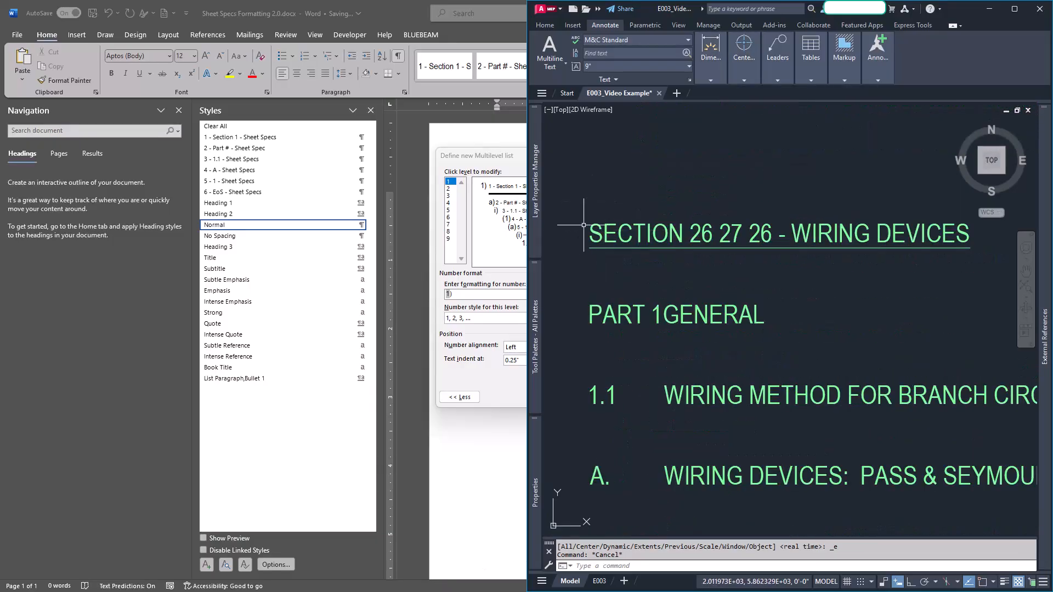
{"action": "left_click", "coordinate": [501, 171]}
{"action": "left_click", "coordinate": [494, 318]}
{"action": "left_click", "coordinate": [496, 328]}
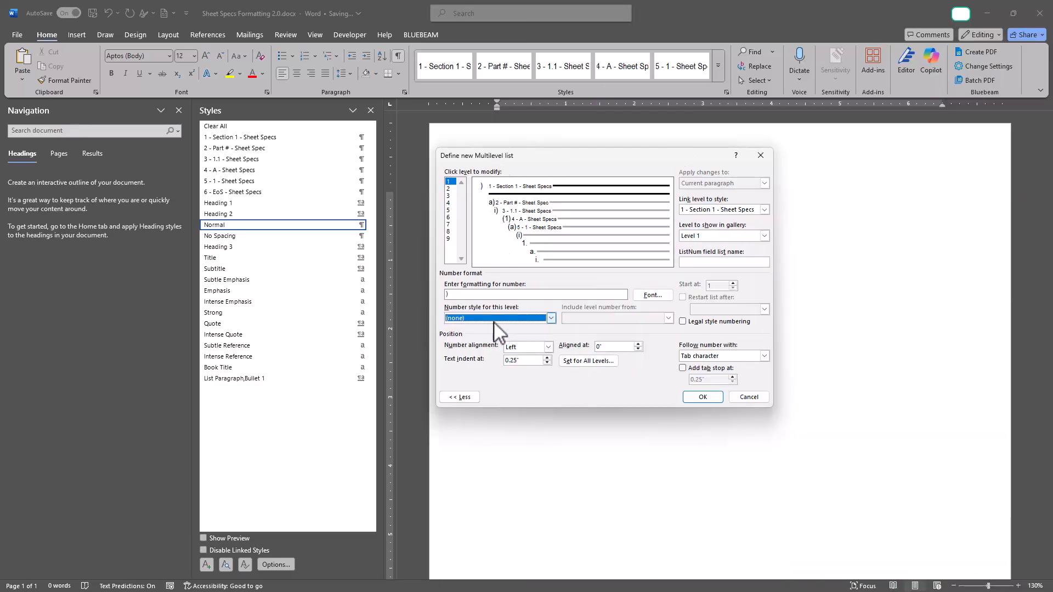
{"action": "left_click", "coordinate": [476, 295]}
{"action": "key", "text": "BackSpace"}
Set level 1's text indent to 0 and have Nothing follow the number.
{"action": "left_click_drag", "start_coordinate": [535, 364], "coordinate": [492, 364]}
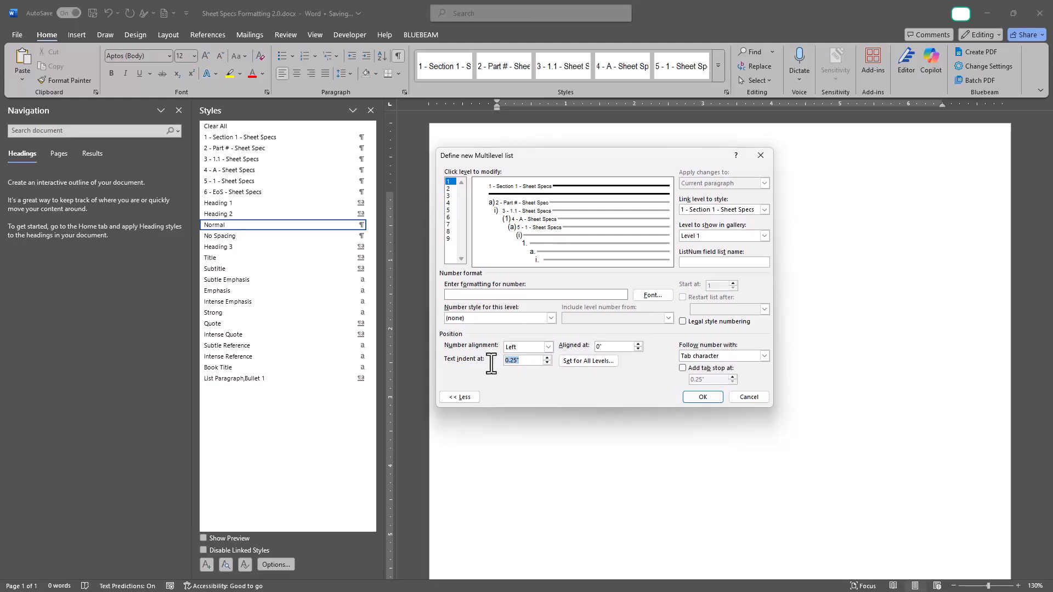
{"action": "type", "text": "0"}
{"action": "left_click_drag", "start_coordinate": [609, 347], "coordinate": [581, 347]}
{"action": "left_click_drag", "start_coordinate": [513, 362], "coordinate": [495, 362]}
{"action": "left_click", "coordinate": [695, 356]}
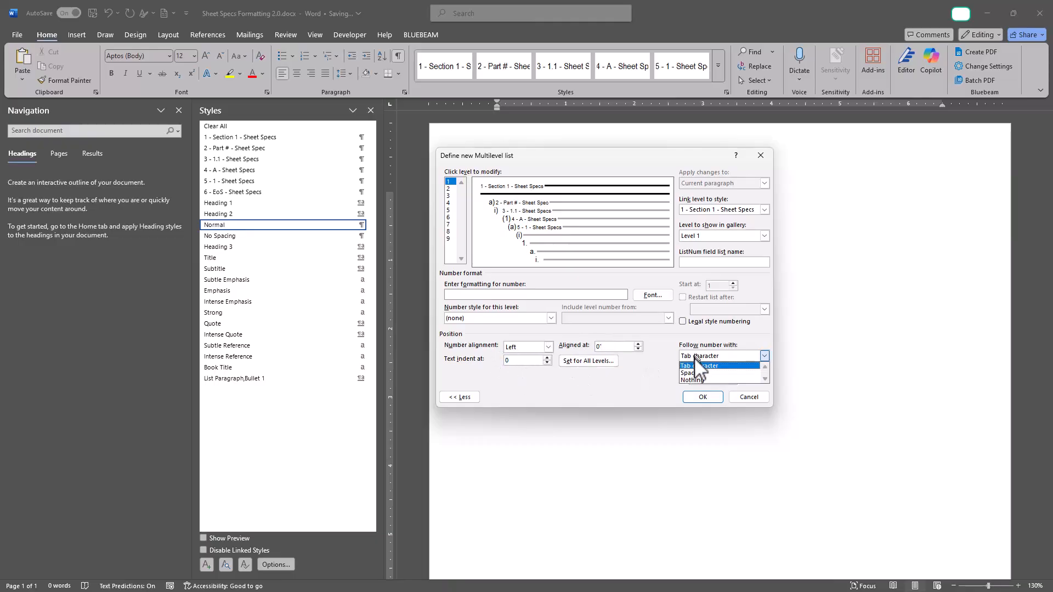
{"action": "left_click", "coordinate": [692, 380]}
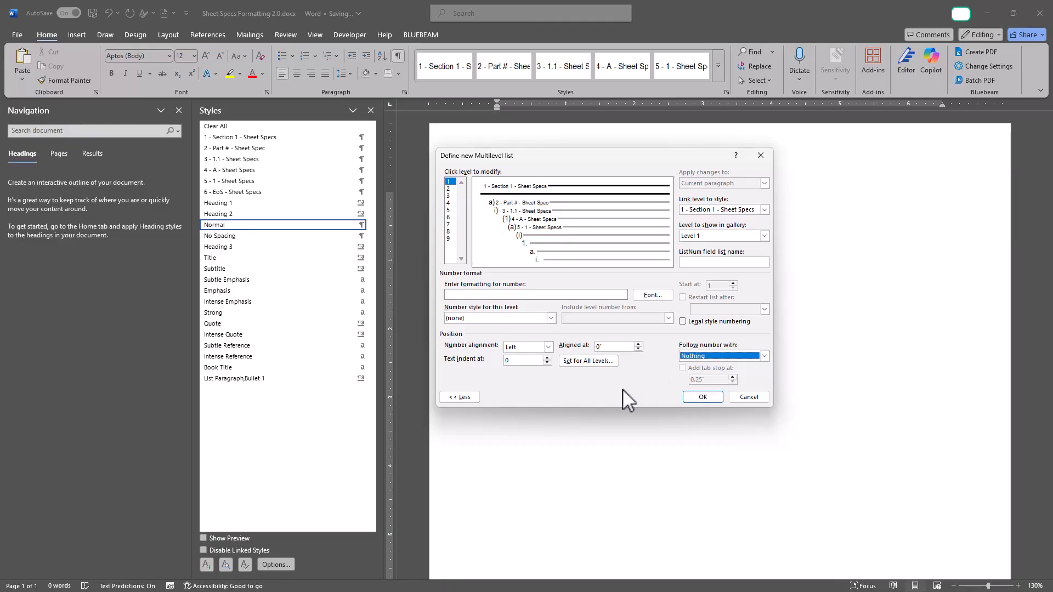
Give level 2 the 1, 2, 3 number style and format its number as "PART 1" without the closing parenthesis.
{"action": "left_click", "coordinate": [449, 188]}
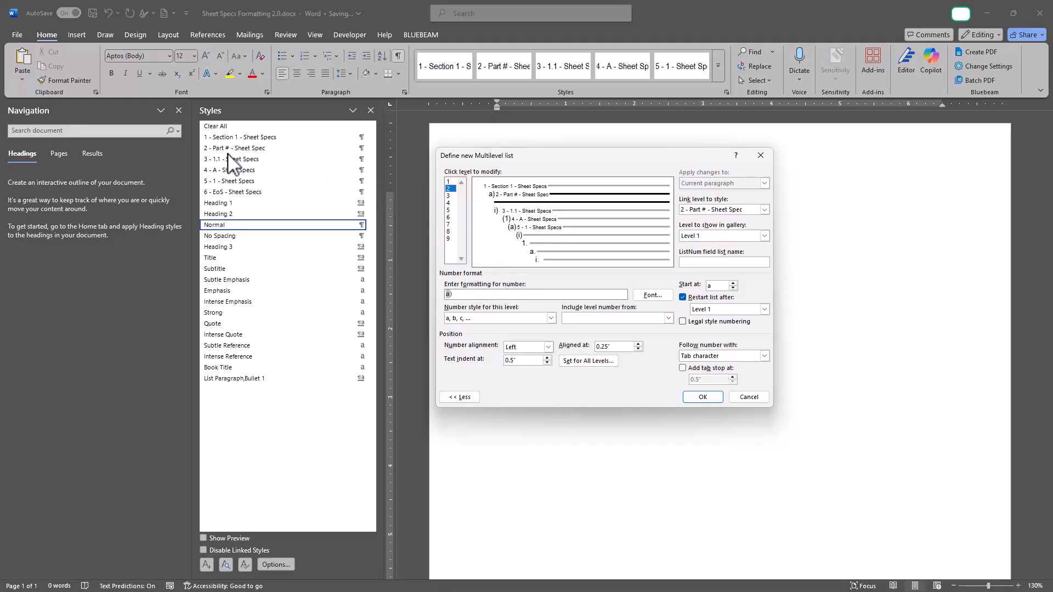
{"action": "left_click", "coordinate": [472, 318]}
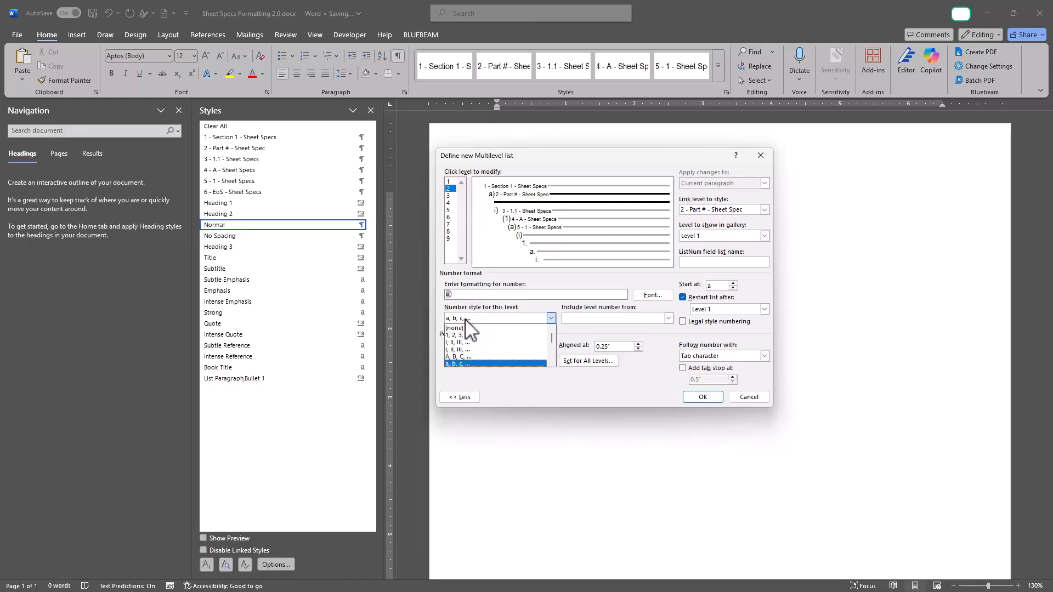
{"action": "left_click", "coordinate": [473, 327]}
{"action": "left_click", "coordinate": [486, 295]}
{"action": "key", "text": "BackSpace"}
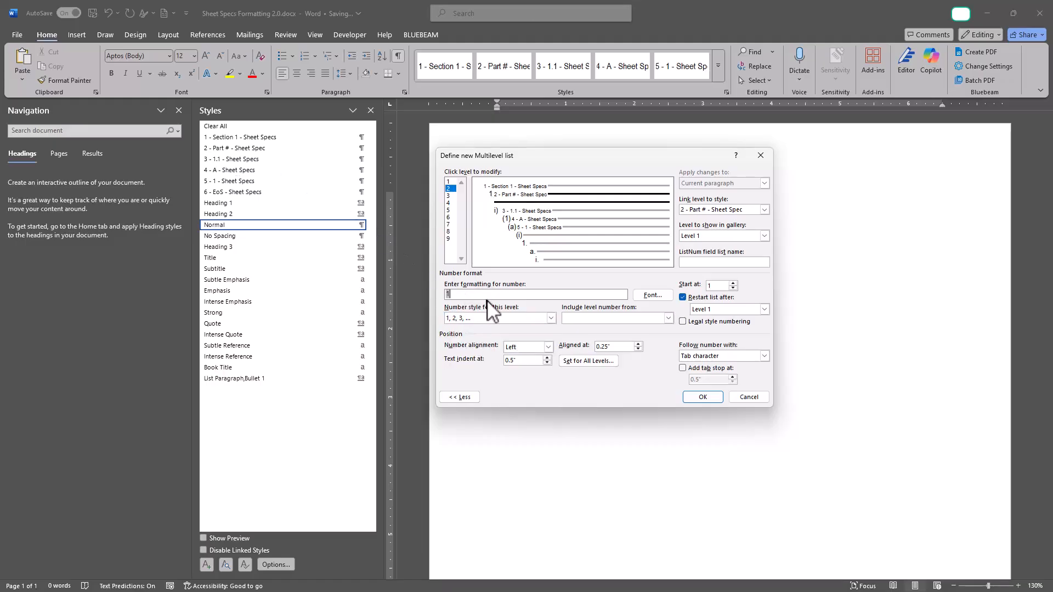
{"action": "type", "text": "PART"}
Align level 2 at 0 with a 0.75" text indent, and compare with the part headings in the AutoCAD drawing.
{"action": "double_click", "coordinate": [624, 352]}
{"action": "type", "text": "0"}
{"action": "key", "text": "alt+Tab"}
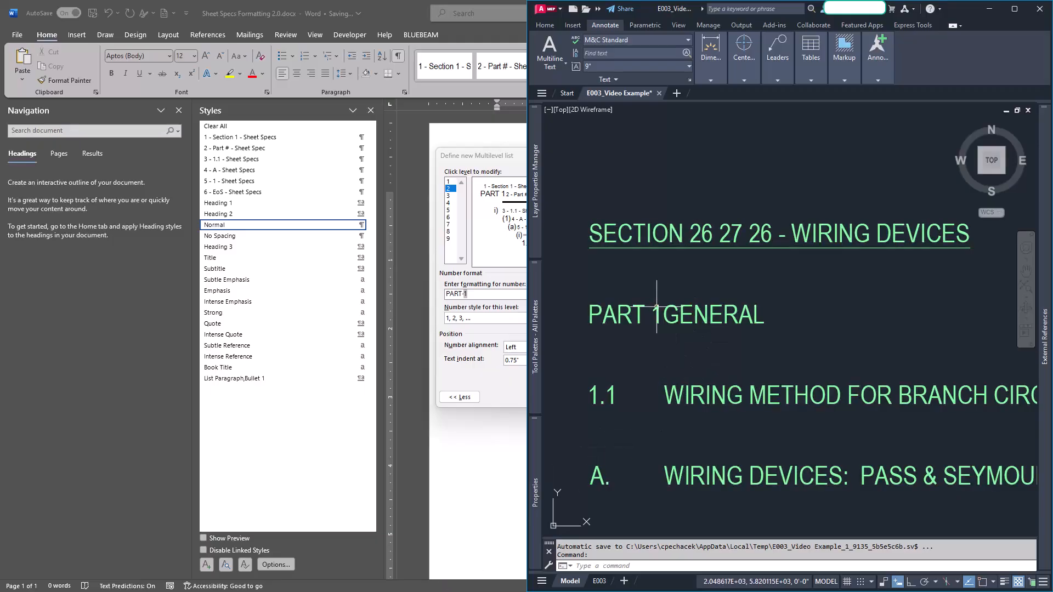
{"action": "scroll", "coordinate": [655, 410], "scroll_direction": "down", "scroll_amount": 4}
{"action": "scroll", "coordinate": [654, 410], "scroll_direction": "down", "scroll_amount": 2}
{"action": "scroll", "coordinate": [677, 193], "scroll_direction": "up", "scroll_amount": 6}
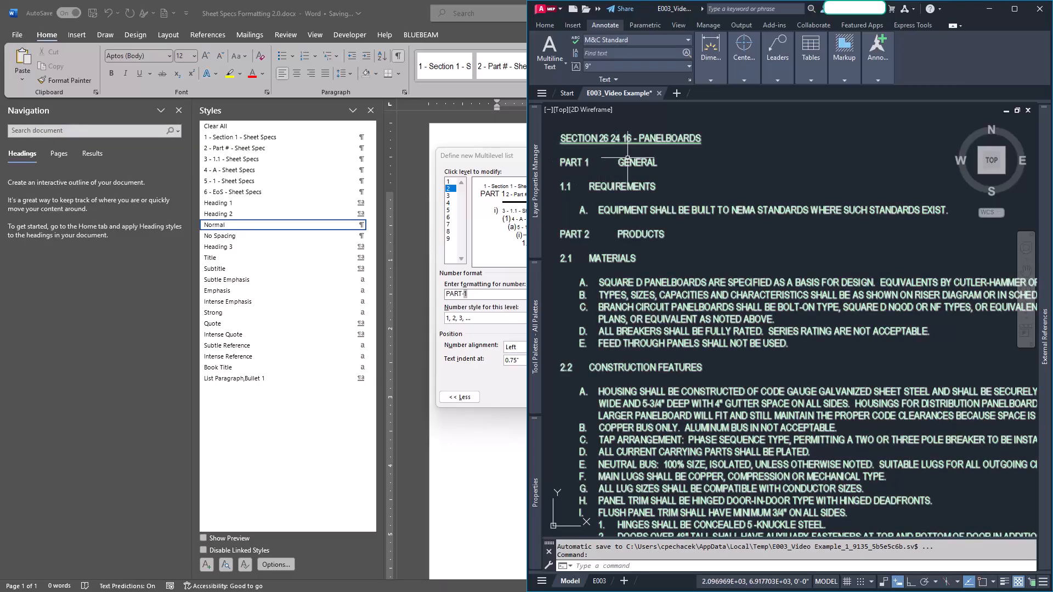
{"action": "scroll", "coordinate": [581, 164], "scroll_direction": "up", "scroll_amount": 5}
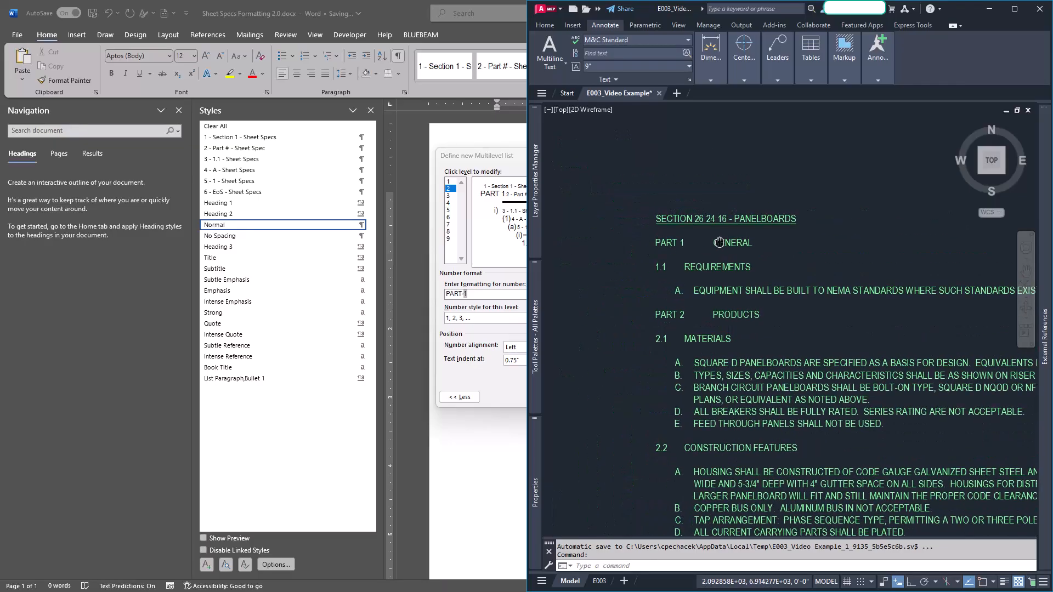
{"action": "left_click", "coordinate": [483, 351]}
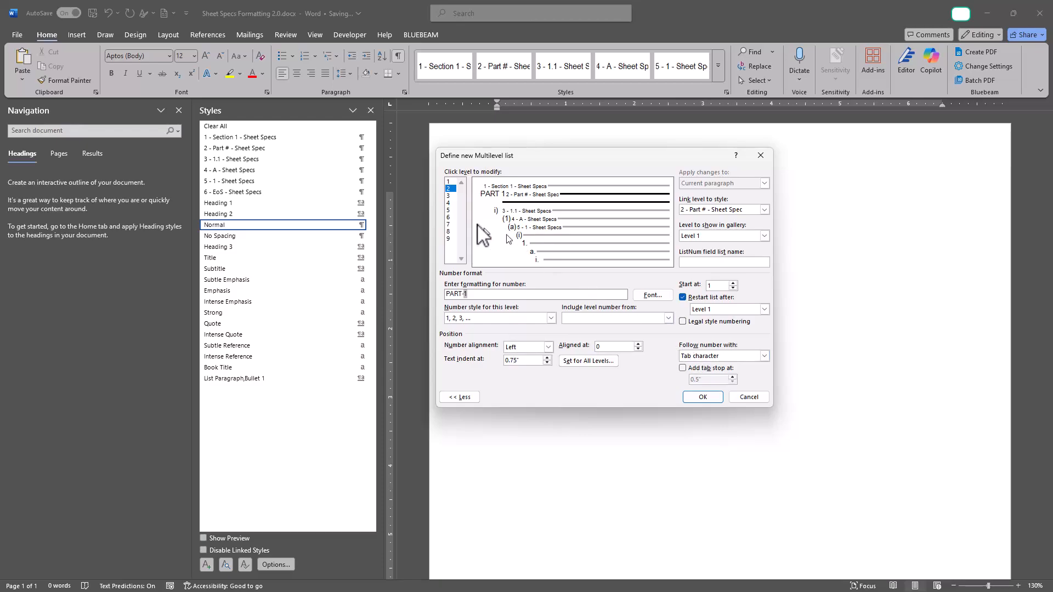
Number level 3 as "1.1" using the 1, 2, 3 style with the Level 2 number included, aligned at 0 with a .5 text indent.
{"action": "left_click", "coordinate": [454, 196]}
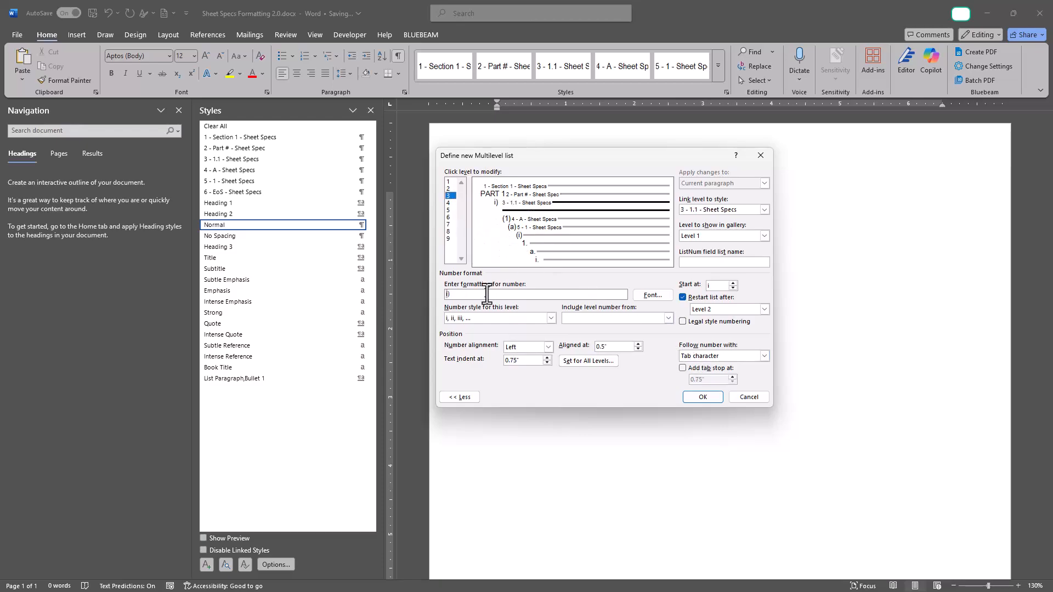
{"action": "left_click", "coordinate": [483, 319]}
{"action": "left_click", "coordinate": [483, 328]}
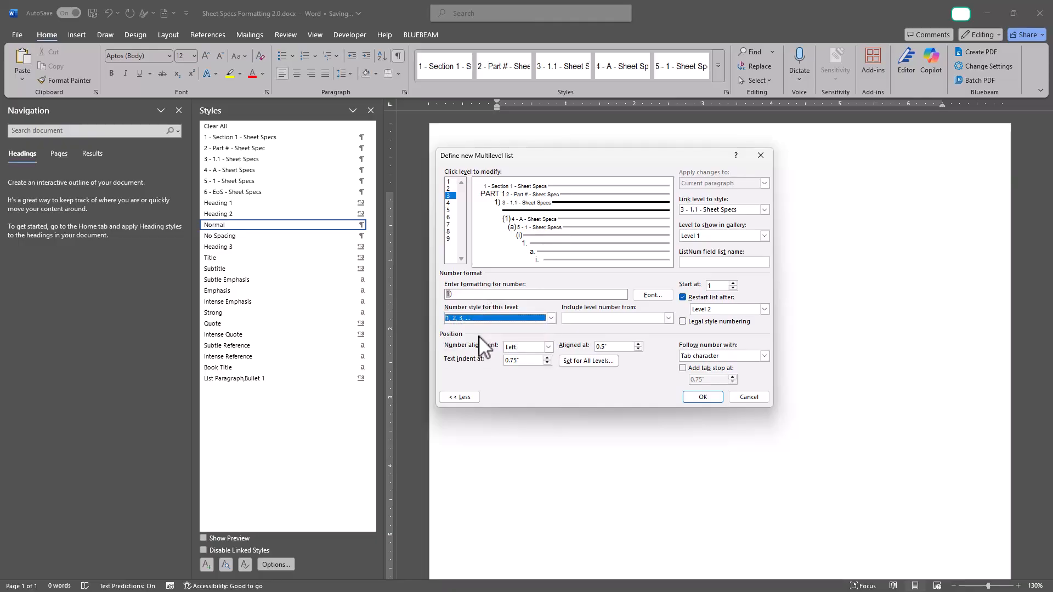
{"action": "left_click", "coordinate": [494, 295]}
{"action": "key", "text": "BackSpace"}
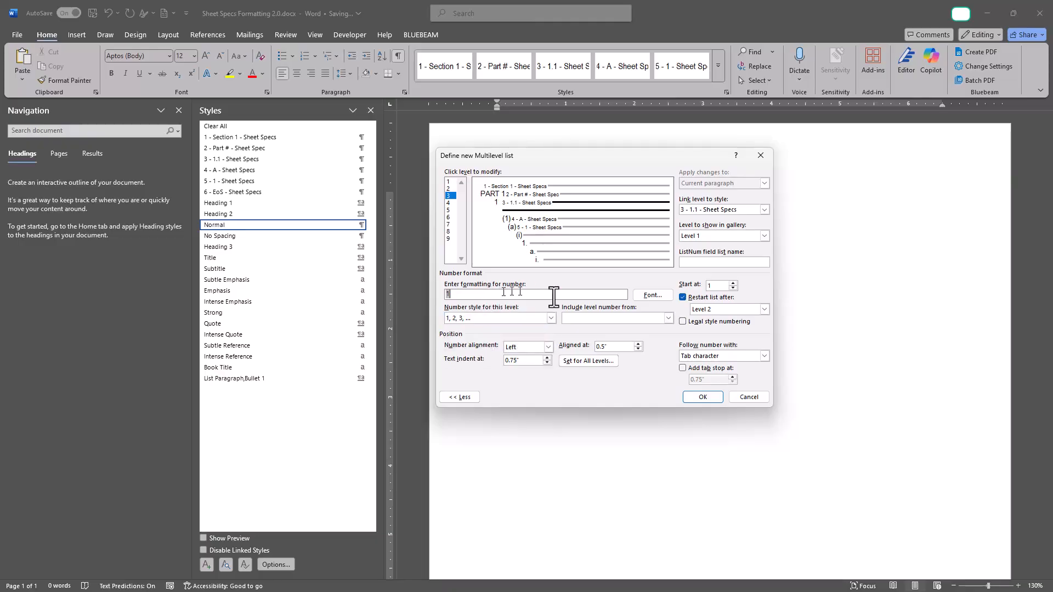
{"action": "left_click", "coordinate": [574, 317]}
{"action": "left_click", "coordinate": [573, 337]}
{"action": "left_click", "coordinate": [668, 318]}
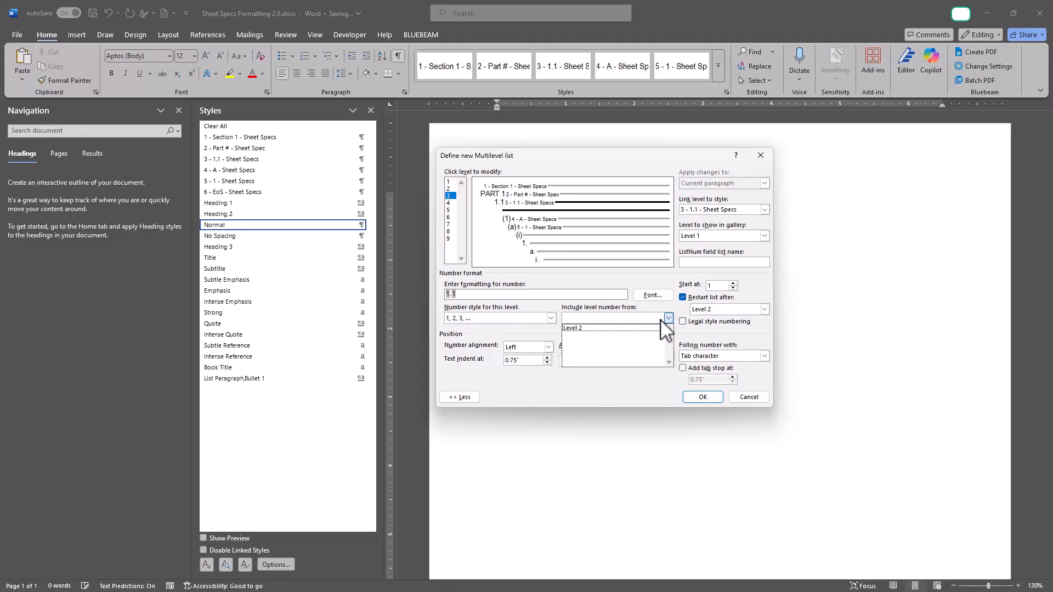
{"action": "left_click", "coordinate": [663, 319]}
{"action": "left_click", "coordinate": [563, 295]}
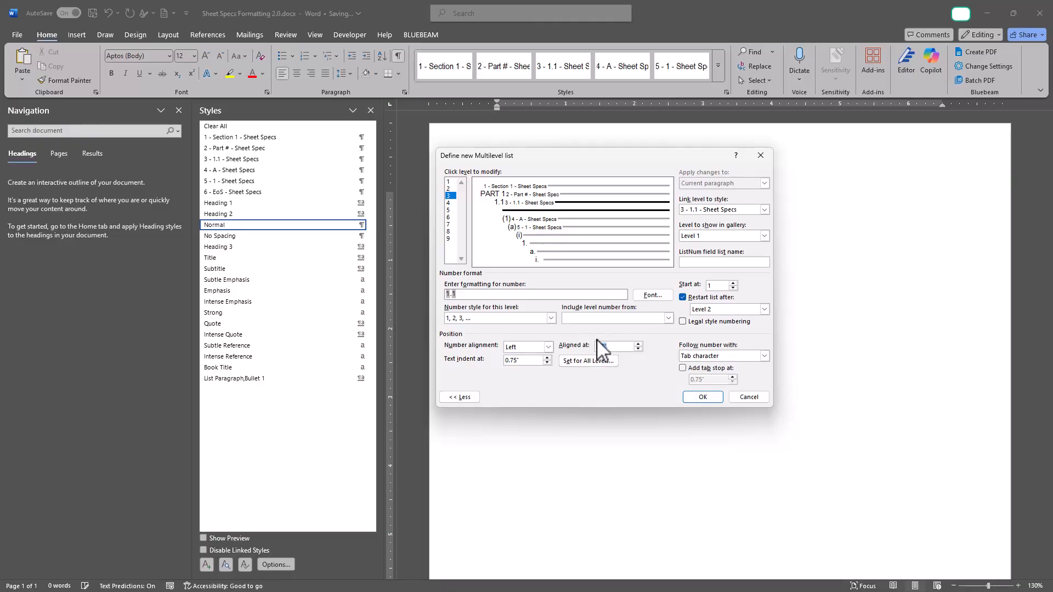
{"action": "key", "text": "Tab"}
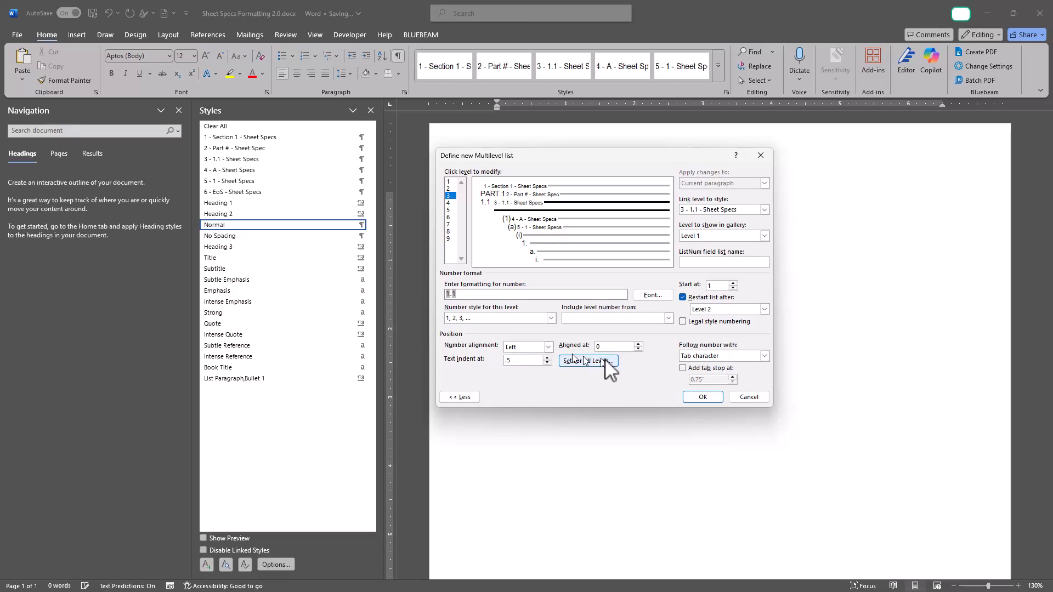
Number level 4 as "A." using the A, B, C style, align it at .25 and change its text indent.
{"action": "left_click", "coordinate": [454, 204]}
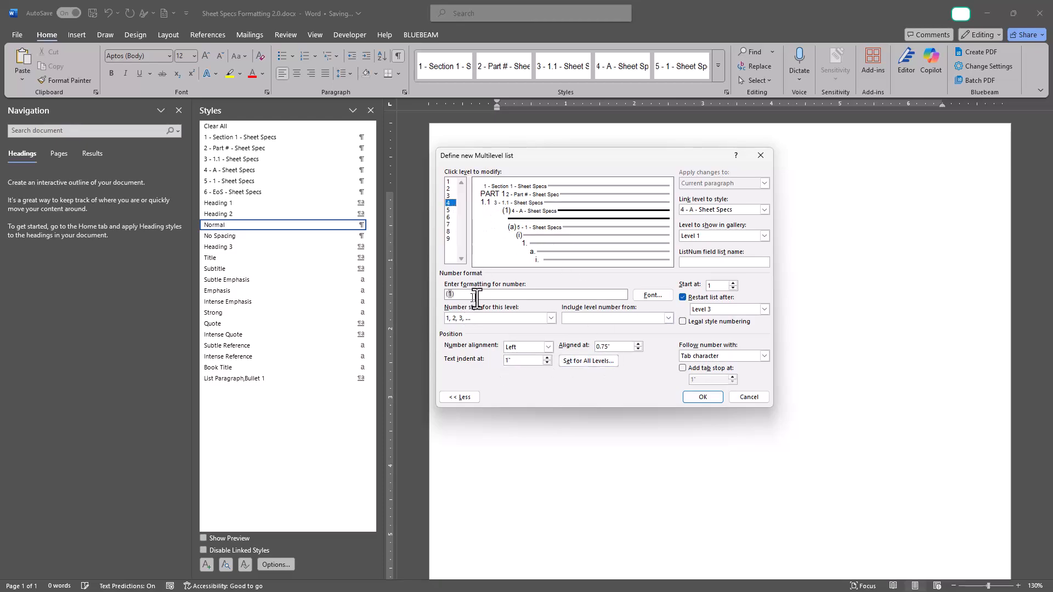
{"action": "left_click", "coordinate": [472, 318]}
{"action": "left_click", "coordinate": [471, 357]}
{"action": "left_click_drag", "start_coordinate": [619, 349], "coordinate": [593, 351]}
{"action": "type", "text": ".25"}
{"action": "left_click", "coordinate": [532, 362]}
{"action": "type", "text": "."}
Number level 5 as "1." using the 1, 2, 3 style, aligned at 0.5 with a .95 text indent.
{"action": "left_click", "coordinate": [455, 212]}
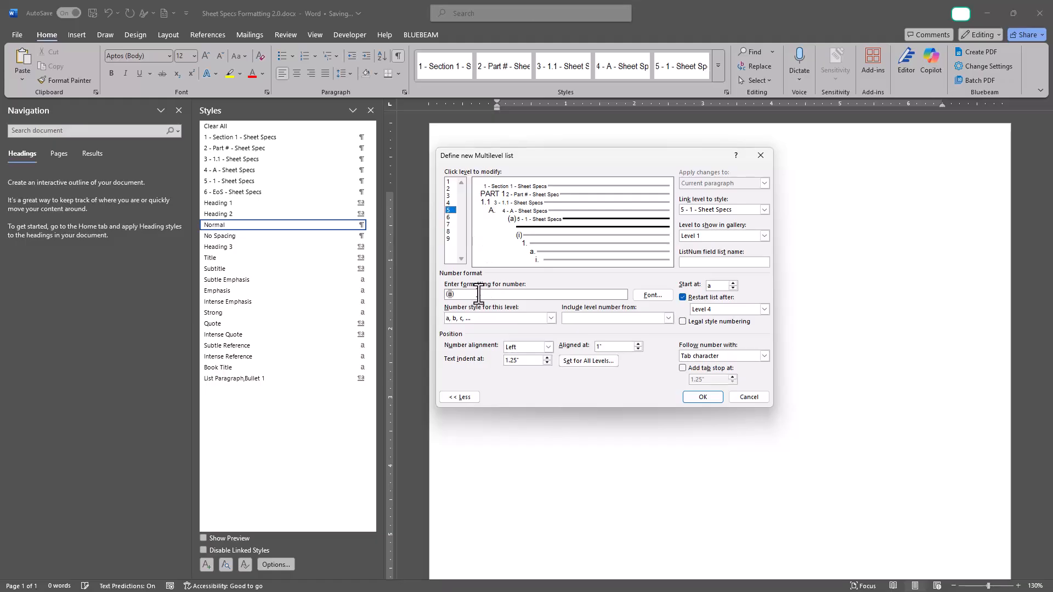
{"action": "left_click", "coordinate": [472, 318]}
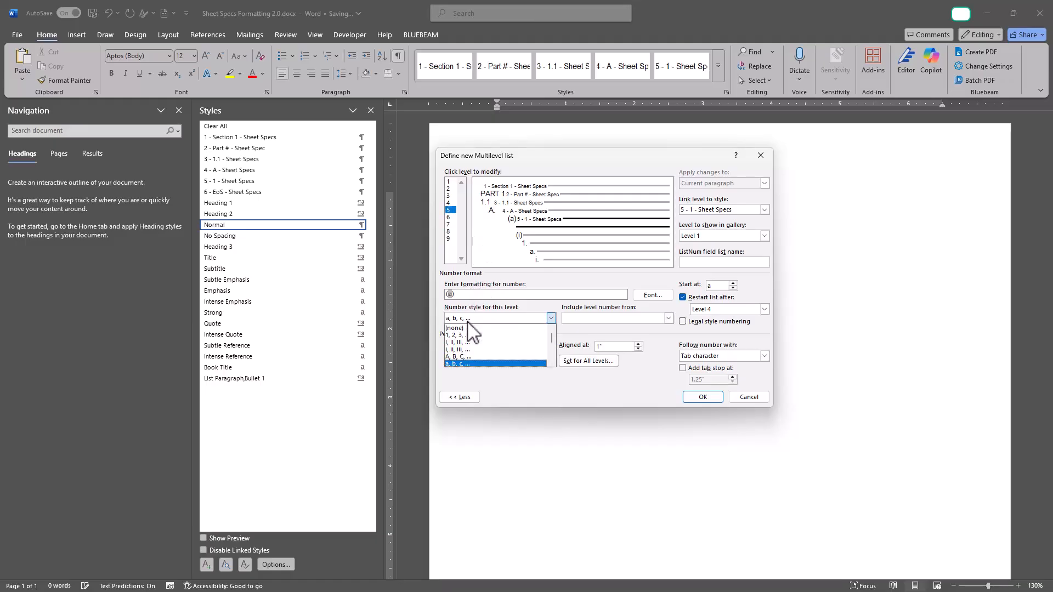
{"action": "left_click", "coordinate": [471, 332]}
{"action": "left_click", "coordinate": [478, 296]}
{"action": "key", "text": "BackSpace"}
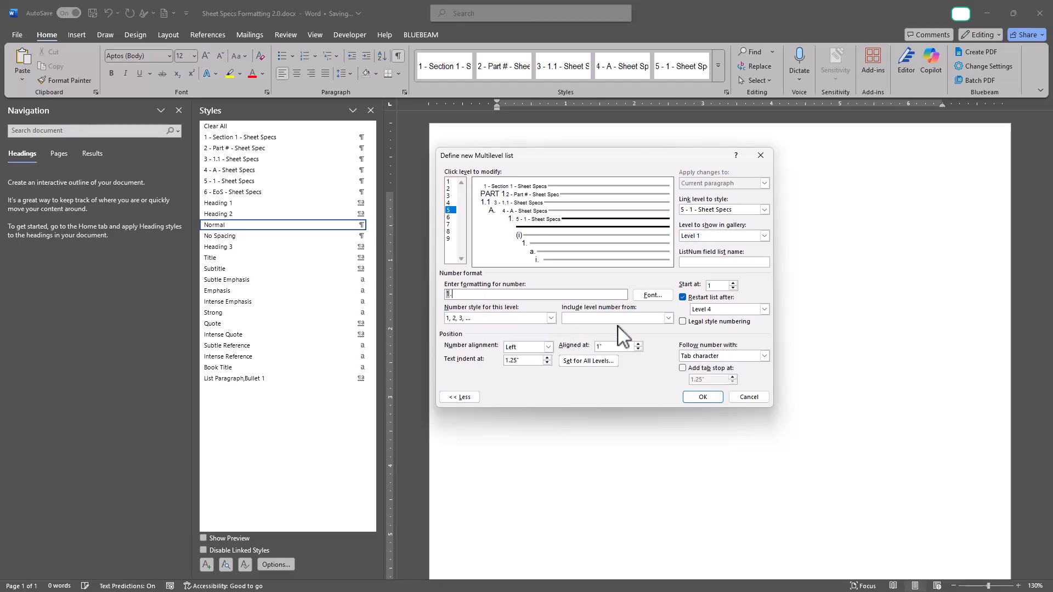
{"action": "left_click", "coordinate": [620, 347]}
{"action": "type", "text": "05"}
{"action": "left_click_drag", "start_coordinate": [520, 363], "coordinate": [475, 365]}
{"action": "type", "text": ".95"}
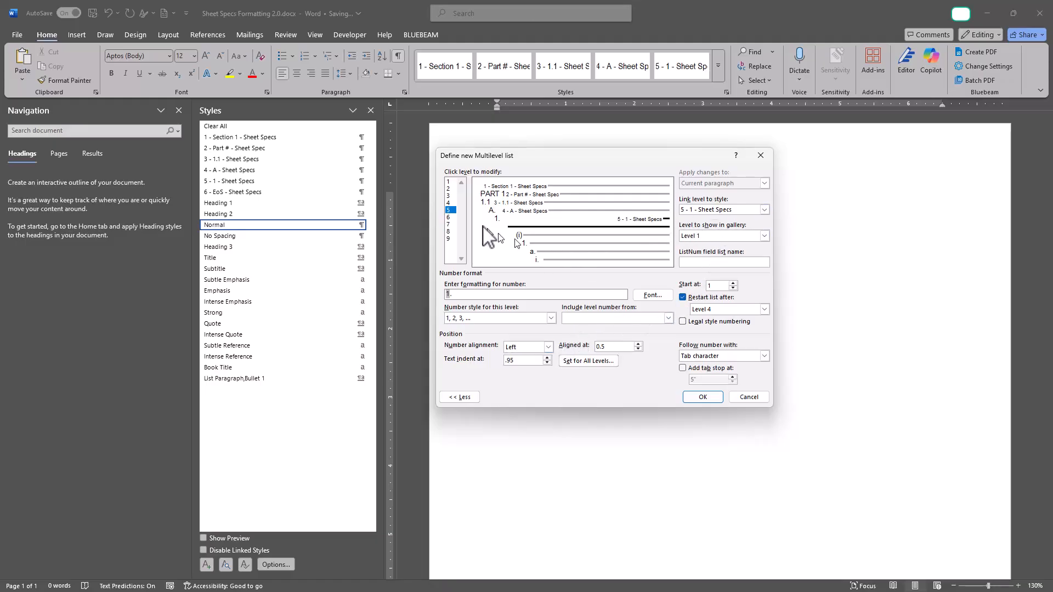
Review the settings of the list levels and accept the multilevel list definition.
{"action": "left_click", "coordinate": [449, 204]}
{"action": "key", "text": "Up"}
{"action": "key", "text": "Up"}
{"action": "key", "text": "Up"}
{"action": "key", "text": "Down"}
{"action": "key", "text": "Down"}
{"action": "key", "text": "Down"}
{"action": "key", "text": "alt+i"}
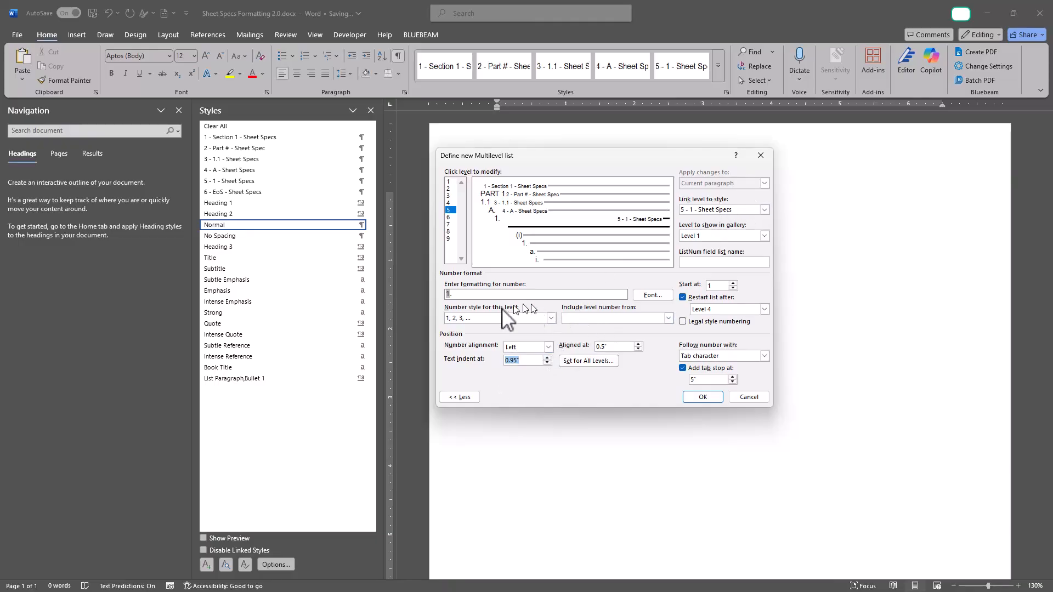
{"action": "left_click", "coordinate": [463, 297]}
{"action": "left_click", "coordinate": [692, 399]}
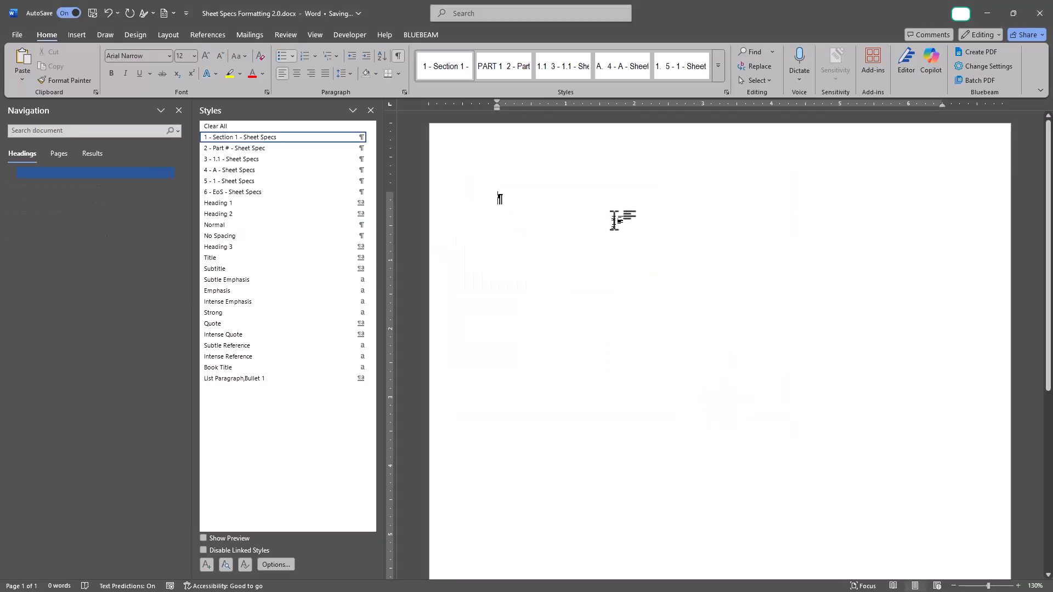
Switch to AutoCAD and examine the specification text blocks laid out on the sheet.
{"action": "key", "text": "alt+Tab"}
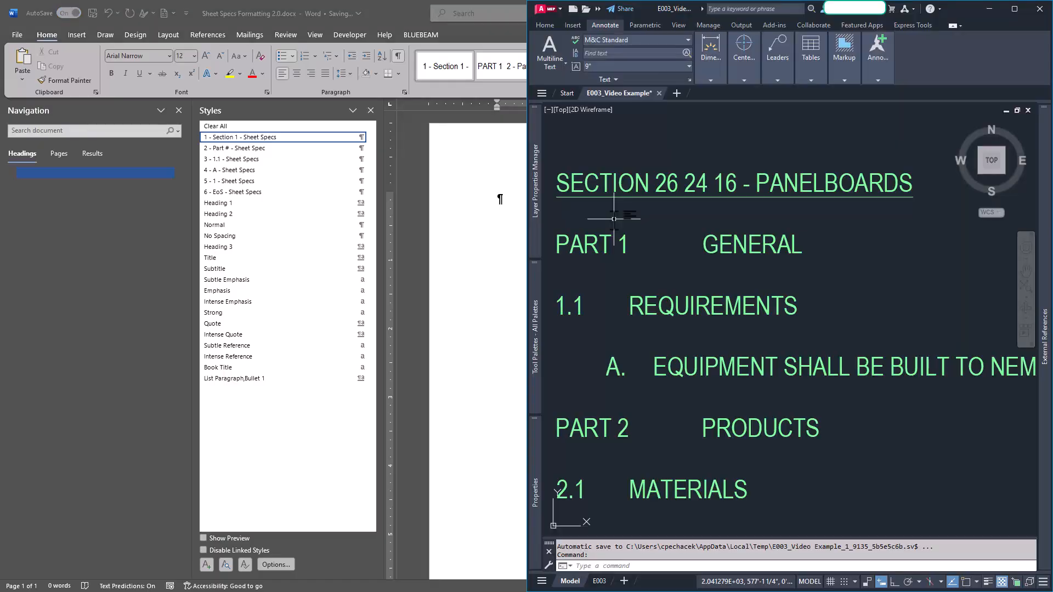
{"action": "left_click", "coordinate": [632, 265]}
{"action": "scroll", "coordinate": [632, 265], "scroll_direction": "down", "scroll_amount": 8}
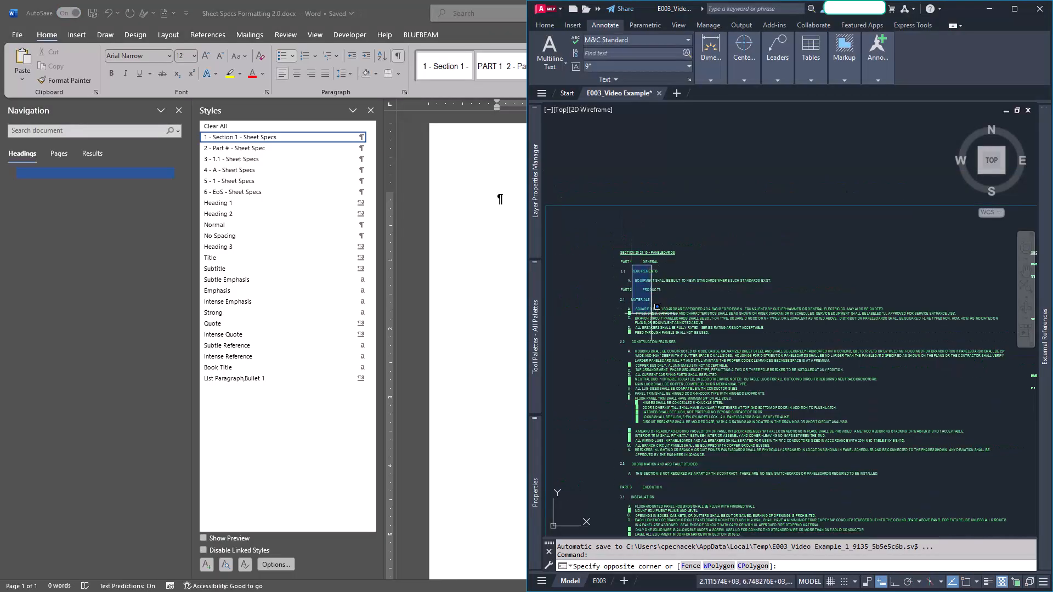
{"action": "left_click_drag", "start_coordinate": [652, 314], "coordinate": [681, 197]}
{"action": "key", "text": "Escape"}
{"action": "left_click_drag", "start_coordinate": [695, 290], "coordinate": [686, 233]}
{"action": "left_click", "coordinate": [686, 235]}
{"action": "key", "text": "Escape"}
{"action": "left_click", "coordinate": [661, 337]}
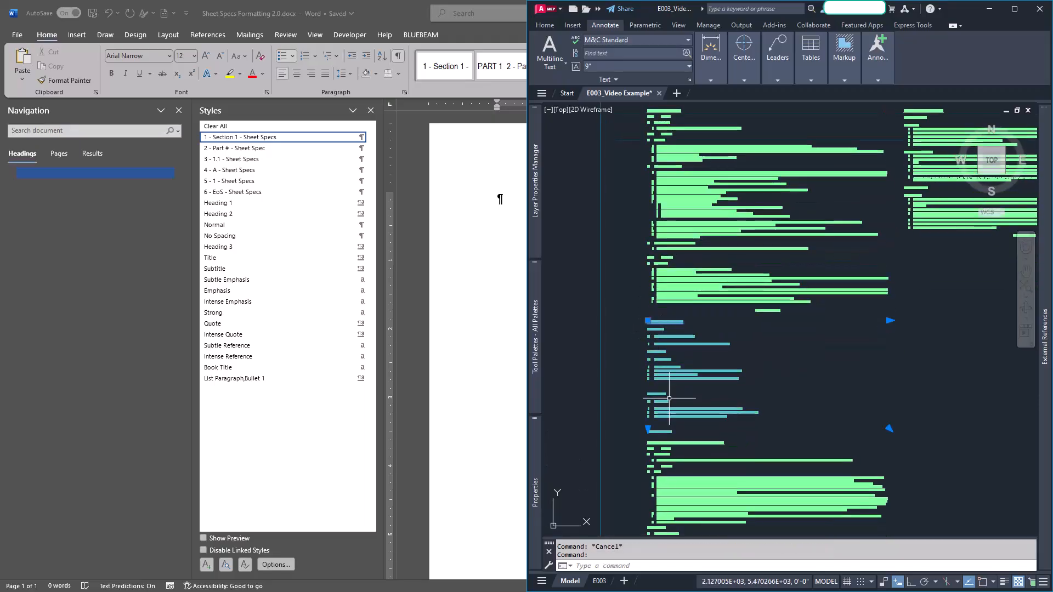
{"action": "left_click_drag", "start_coordinate": [668, 400], "coordinate": [646, 232]}
{"action": "key", "text": "Escape"}
{"action": "left_click", "coordinate": [644, 337]}
{"action": "key", "text": "Escape"}
{"action": "scroll", "coordinate": [639, 342], "scroll_direction": "down", "scroll_amount": 4}
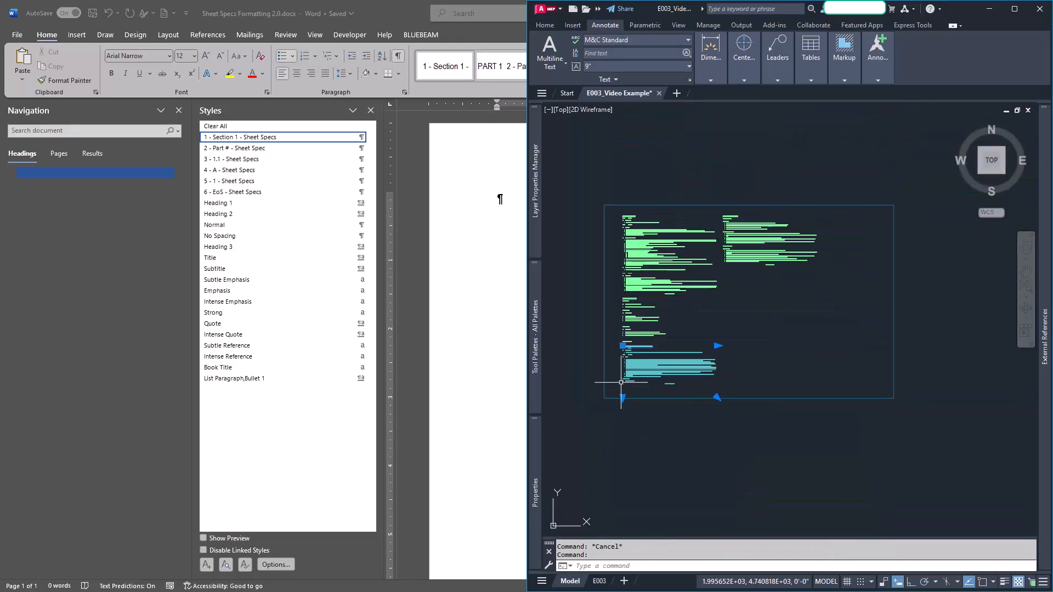
Switch to Notepad and read through the plain-text specification sections.
{"action": "left_click_drag", "start_coordinate": [0, 11], "coordinate": [743, 1]}
{"action": "scroll", "coordinate": [523, 205], "scroll_direction": "up", "scroll_amount": 2}
{"action": "scroll", "coordinate": [523, 204], "scroll_direction": "up", "scroll_amount": 15}
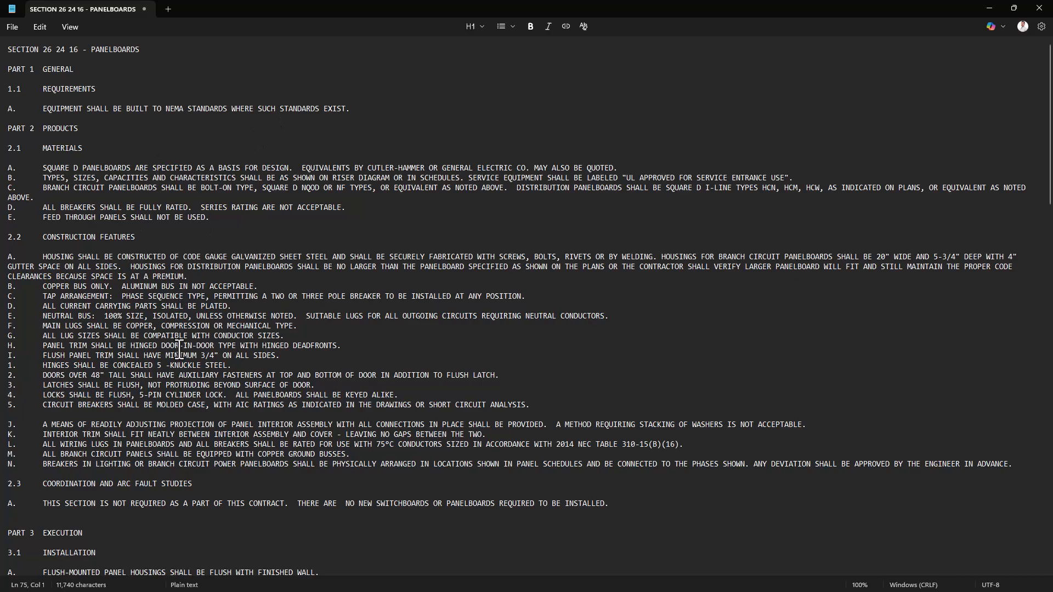
{"action": "scroll", "coordinate": [179, 350], "scroll_direction": "down", "scroll_amount": 5}
{"action": "scroll", "coordinate": [164, 339], "scroll_direction": "down", "scroll_amount": 2}
{"action": "scroll", "coordinate": [167, 331], "scroll_direction": "down", "scroll_amount": 2}
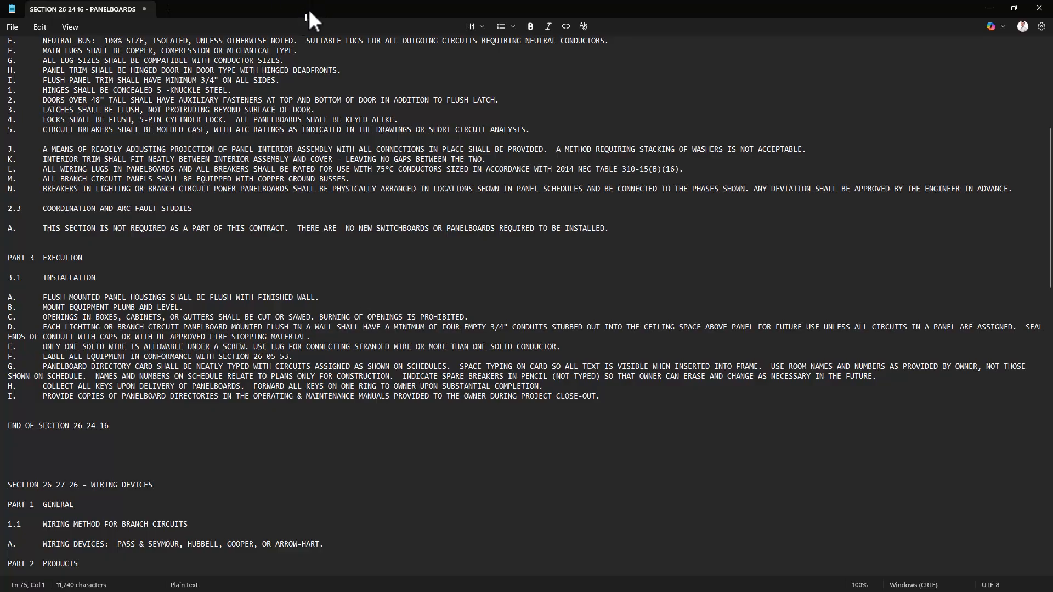
{"action": "left_click", "coordinate": [279, 169]}
{"action": "scroll", "coordinate": [264, 293], "scroll_direction": "down", "scroll_amount": 4}
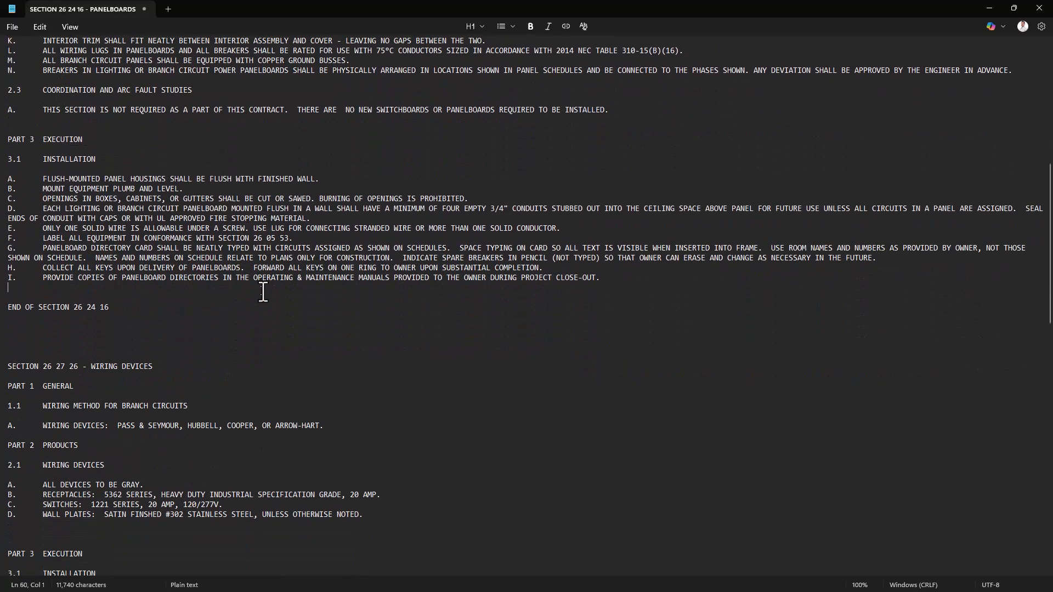
Copy all the specification text from Notepad and paste it into the blank Word document.
{"action": "key", "text": "ctrl+a"}
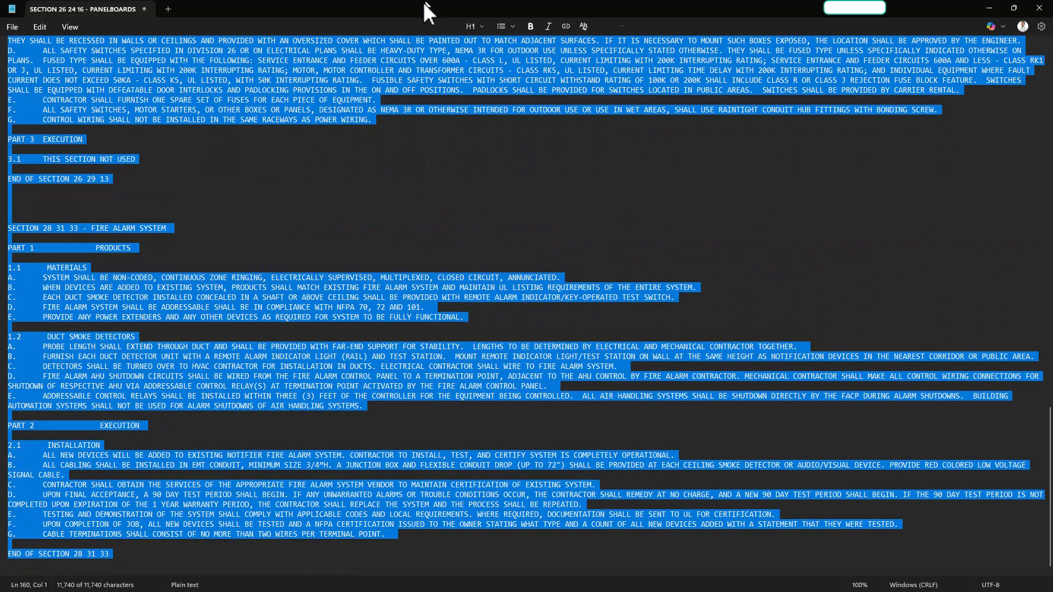
{"action": "left_click_drag", "start_coordinate": [427, 2], "coordinate": [0, 268]}
{"action": "left_click", "coordinate": [469, 252]}
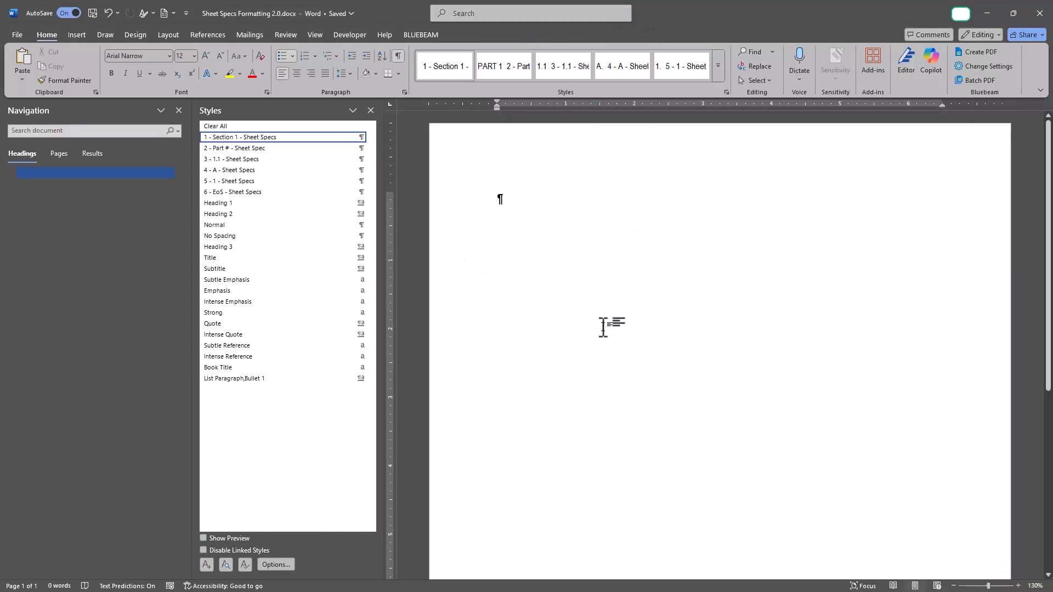
{"action": "key", "text": "ctrl+v"}
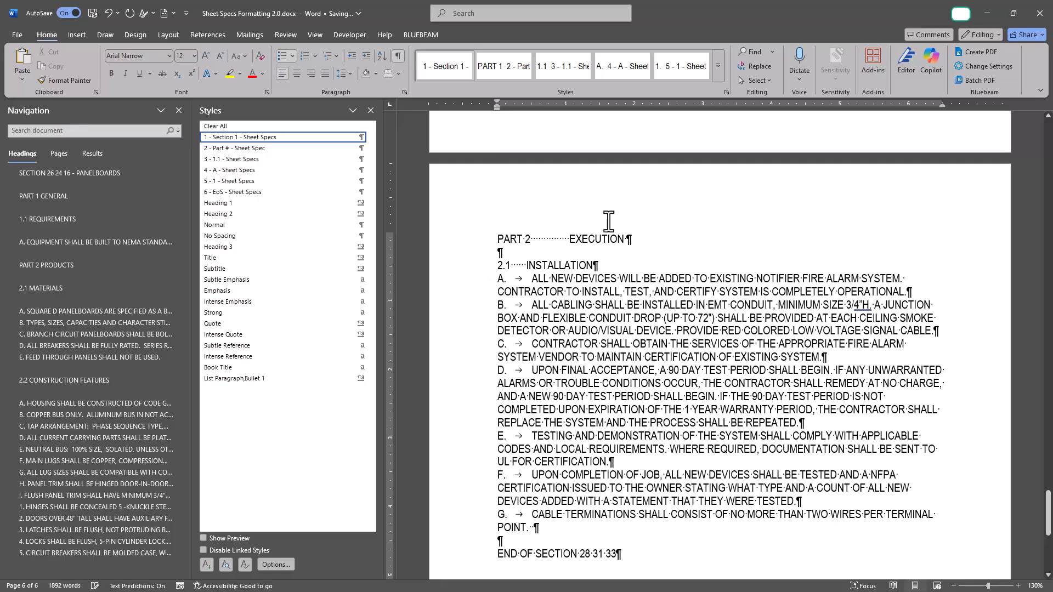
Delete the blank line between the SECTION 26 24 16 title and PART 1 GENERAL.
{"action": "left_click_drag", "start_coordinate": [758, 450], "coordinate": [551, 245]}
{"action": "scroll", "coordinate": [604, 357], "scroll_direction": "up", "scroll_amount": 20}
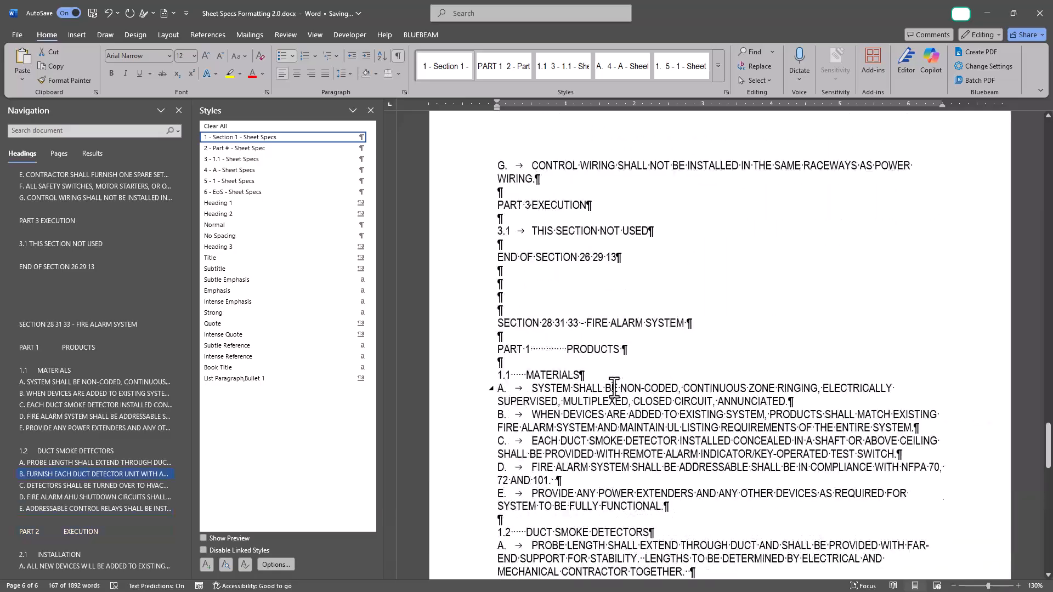
{"action": "scroll", "coordinate": [614, 387], "scroll_direction": "up", "scroll_amount": 20}
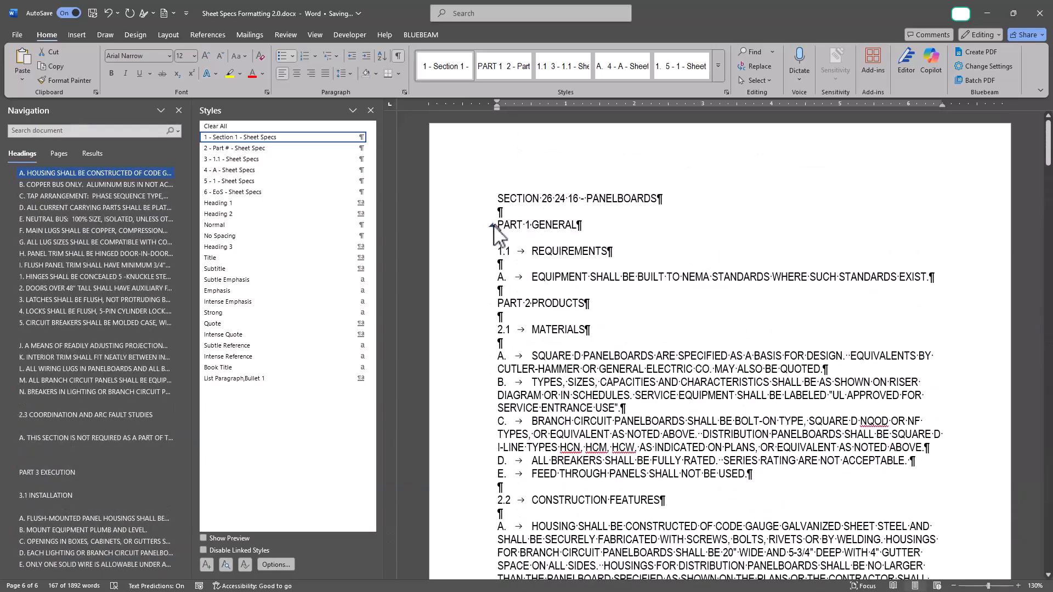
{"action": "left_click", "coordinate": [448, 223]}
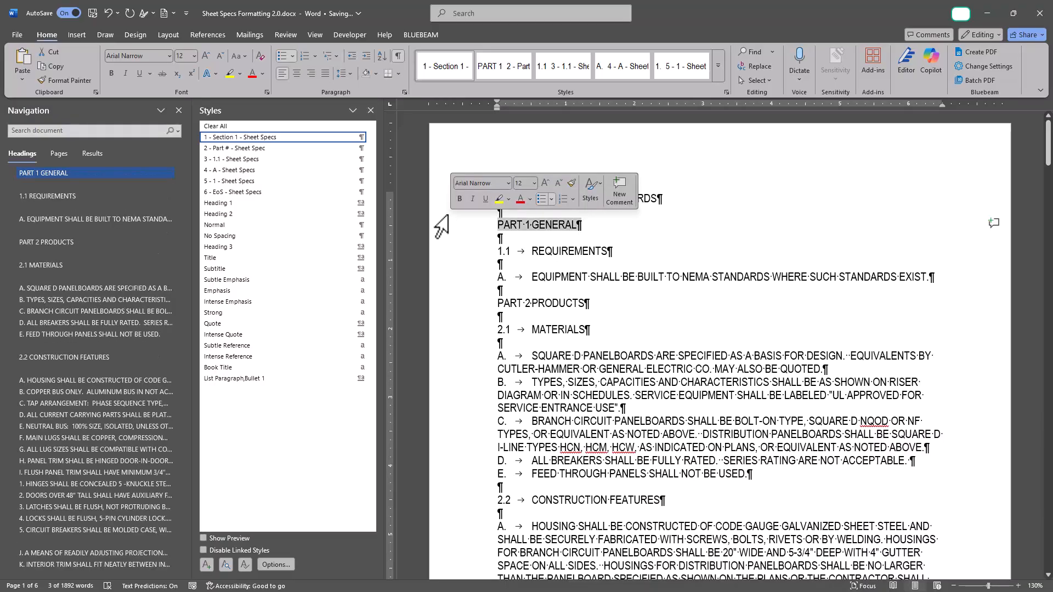
{"action": "left_click", "coordinate": [448, 211]}
{"action": "left_click", "coordinate": [456, 242]}
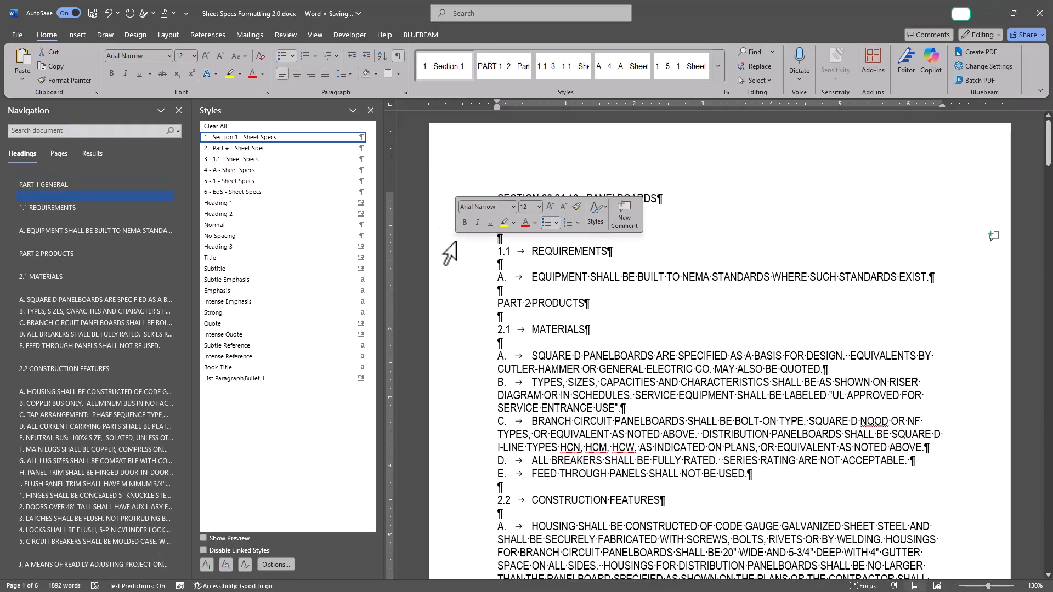
{"action": "left_click", "coordinate": [434, 216]}
{"action": "key", "text": "Delete"}
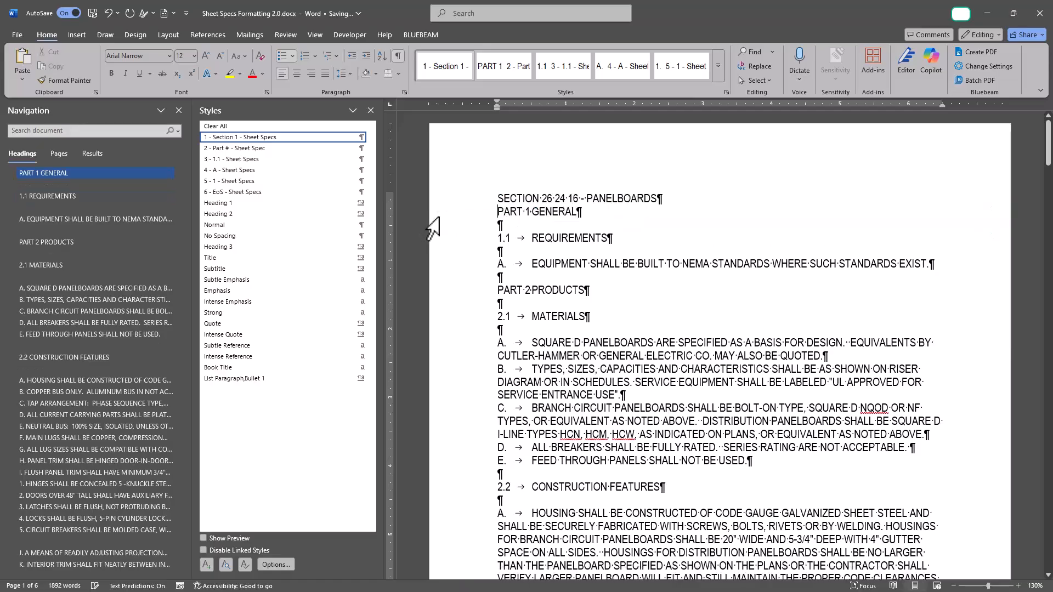
Remove the blank lines between the headings and items from PART 1 GENERAL through 2.2 CONSTRUCTION FEATURES.
{"action": "key", "text": "Delete"}
{"action": "key", "text": "Down"}
{"action": "key", "text": "Delete"}
{"action": "key", "text": "Down"}
{"action": "key", "text": "Delete"}
{"action": "key", "text": "Down"}
{"action": "key", "text": "Delete"}
{"action": "key", "text": "Down"}
{"action": "key", "text": "Delete"}
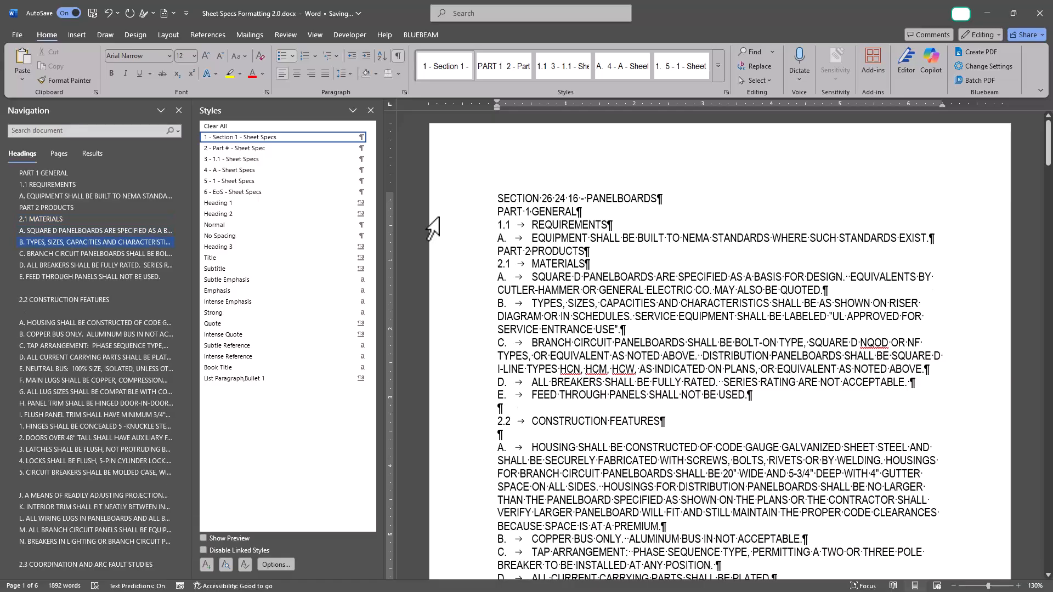
{"action": "key", "text": "Down"}
{"action": "key", "text": "Delete"}
{"action": "key", "text": "Delete"}
{"action": "key", "text": "Down"}
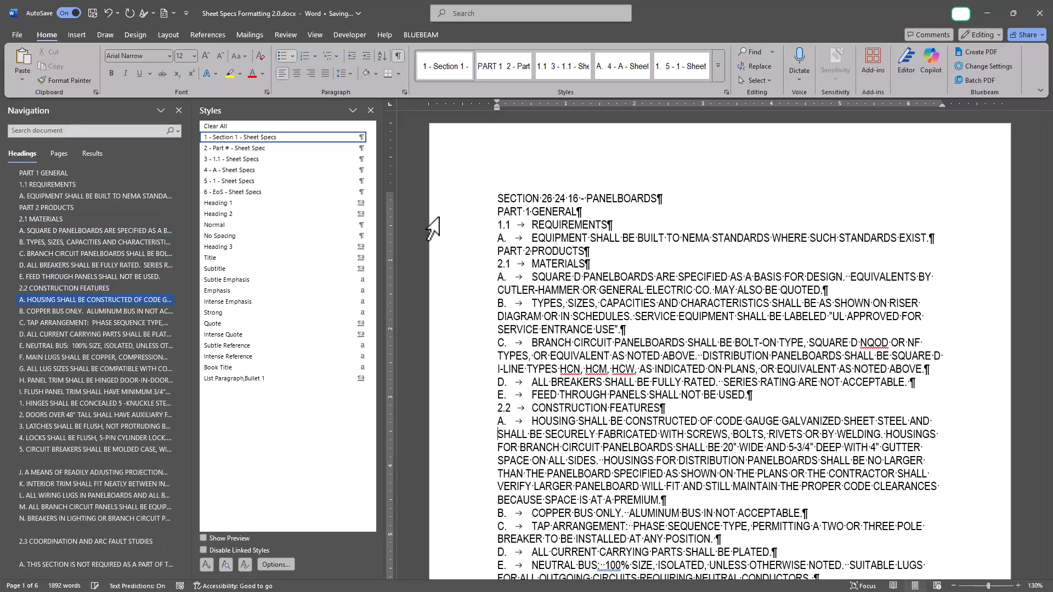
Remove the blank lines from before item J of 2.2 through the 2.3, PART 3 and 3.1 headings of section 26 24 16.
{"action": "scroll", "coordinate": [434, 227], "scroll_direction": "down", "scroll_amount": 7}
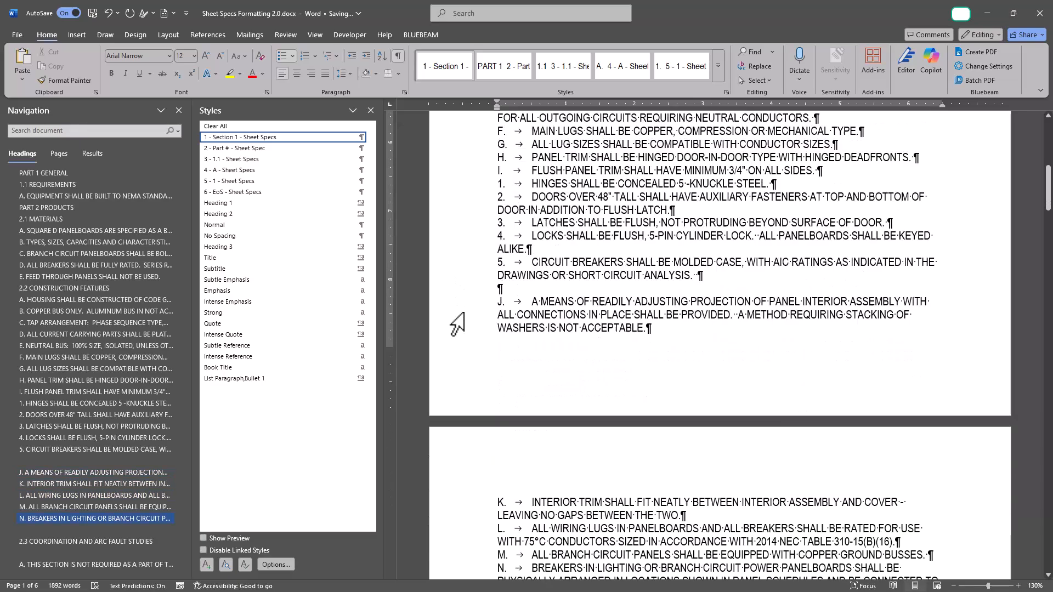
{"action": "scroll", "coordinate": [463, 305], "scroll_direction": "down", "scroll_amount": 4}
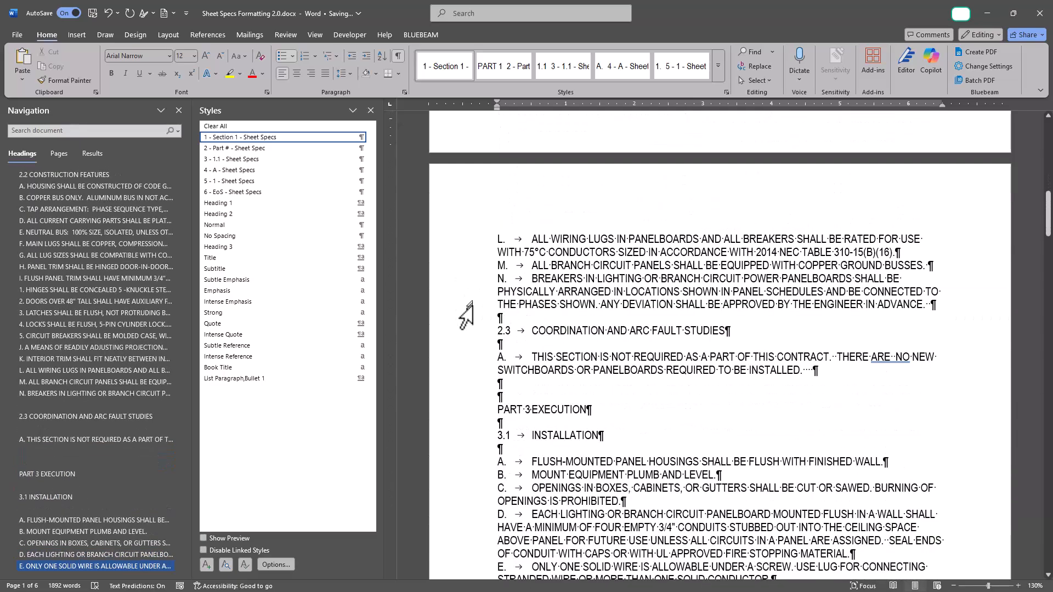
{"action": "left_click", "coordinate": [467, 324]}
{"action": "key", "text": "Delete"}
{"action": "left_click", "coordinate": [482, 335]}
{"action": "key", "text": "Delete"}
{"action": "left_click", "coordinate": [481, 360]}
{"action": "key", "text": "Delete"}
{"action": "key", "text": "Delete"}
{"action": "left_click", "coordinate": [453, 380]}
{"action": "left_click", "coordinate": [446, 371]}
{"action": "key", "text": "Delete"}
{"action": "left_click", "coordinate": [447, 382]}
{"action": "key", "text": "Delete"}
Reduce the gaps around END OF SECTION 26 24 16 to one blank line and clear those from SECTION 26 27 26 to PART 2 PRODUCTS.
{"action": "scroll", "coordinate": [446, 383], "scroll_direction": "down", "scroll_amount": 7}
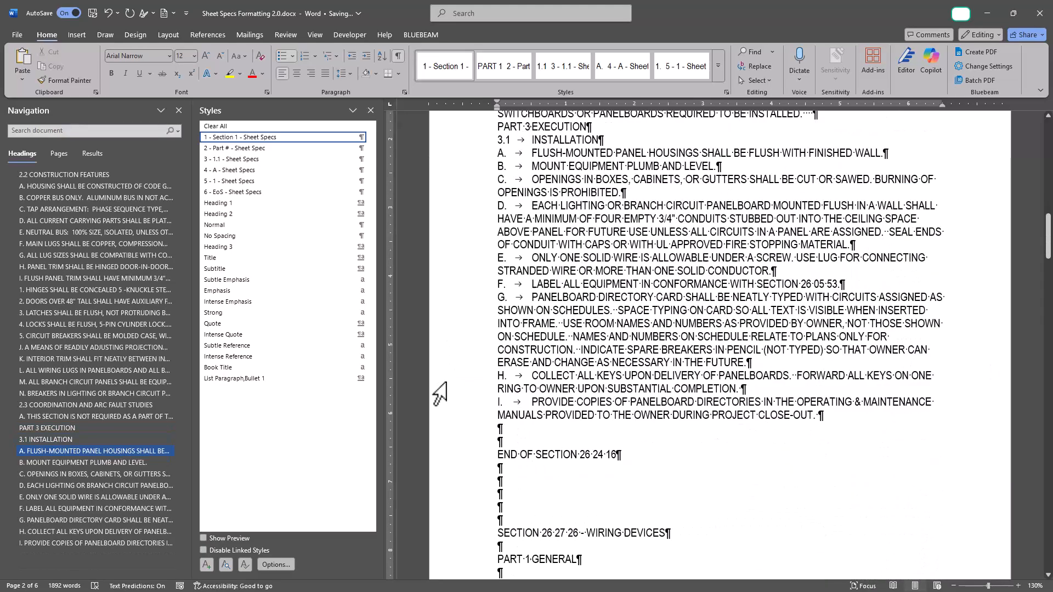
{"action": "left_click_drag", "start_coordinate": [451, 434], "coordinate": [451, 475]}
{"action": "key", "text": "Delete"}
{"action": "scroll", "coordinate": [452, 473], "scroll_direction": "down", "scroll_amount": 4}
{"action": "left_click", "coordinate": [467, 284]}
{"action": "key", "text": "Delete"}
{"action": "left_click", "coordinate": [462, 298]}
{"action": "key", "text": "Delete"}
{"action": "left_click", "coordinate": [458, 314]}
{"action": "key", "text": "Delete"}
{"action": "left_click", "coordinate": [462, 326]}
{"action": "key", "text": "Delete"}
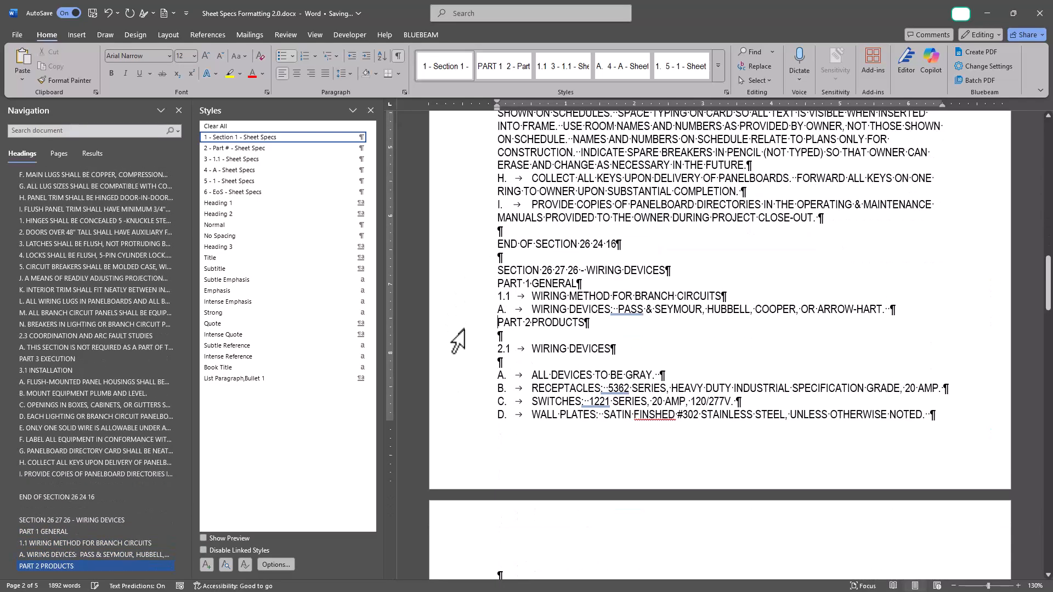
Remove the blank lines around 2.1 WIRING DEVICES, PART 3 EXECUTION and 3.1 INSTALLATION in section 26 27 26.
{"action": "left_click", "coordinate": [454, 340]}
{"action": "key", "text": "Delete"}
{"action": "key", "text": "Down"}
{"action": "key", "text": "Delete"}
{"action": "key", "text": "Down"}
{"action": "key", "text": "Down"}
{"action": "key", "text": "Down"}
{"action": "key", "text": "Down"}
{"action": "key", "text": "Delete"}
{"action": "key", "text": "Down"}
{"action": "key", "text": "Delete"}
{"action": "key", "text": "Down"}
{"action": "key", "text": "Delete"}
{"action": "key", "text": "Down"}
Reduce the gaps around END OF SECTION 262726 to one blank line and clear those from SECTION 26 29 13 to 1.1 REQUIREMENTS.
{"action": "scroll", "coordinate": [454, 342], "scroll_direction": "down", "scroll_amount": 10}
{"action": "left_click", "coordinate": [456, 234]}
{"action": "key", "text": "Delete"}
{"action": "key", "text": "Delete"}
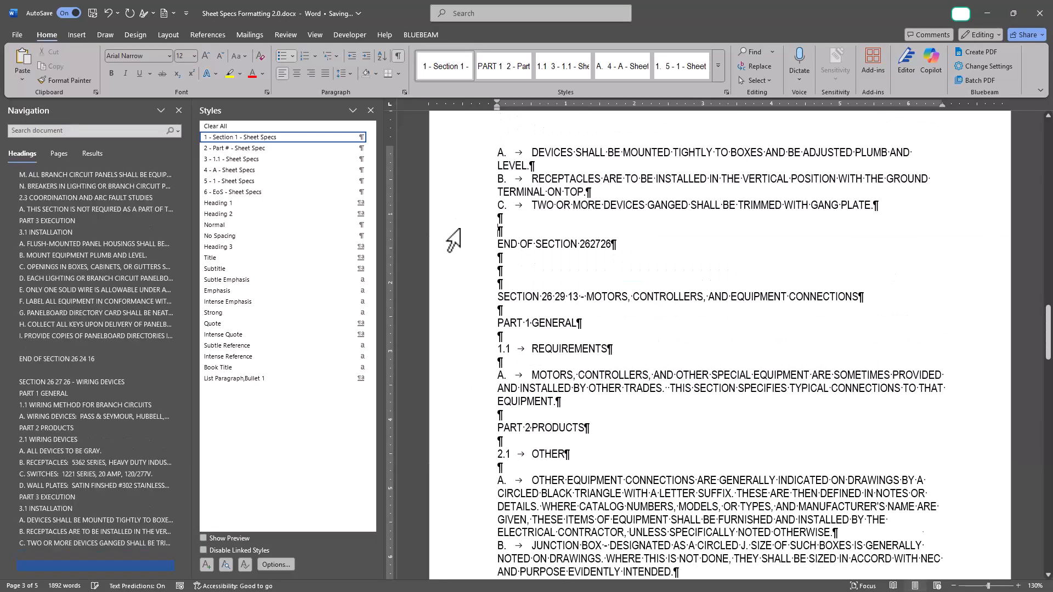
{"action": "left_click", "coordinate": [460, 259]}
{"action": "key", "text": "Delete"}
{"action": "key", "text": "Delete"}
{"action": "left_click", "coordinate": [459, 272]}
{"action": "key", "text": "Delete"}
{"action": "left_click", "coordinate": [467, 282]}
{"action": "key", "text": "Delete"}
{"action": "key", "text": "Down"}
{"action": "key", "text": "Delete"}
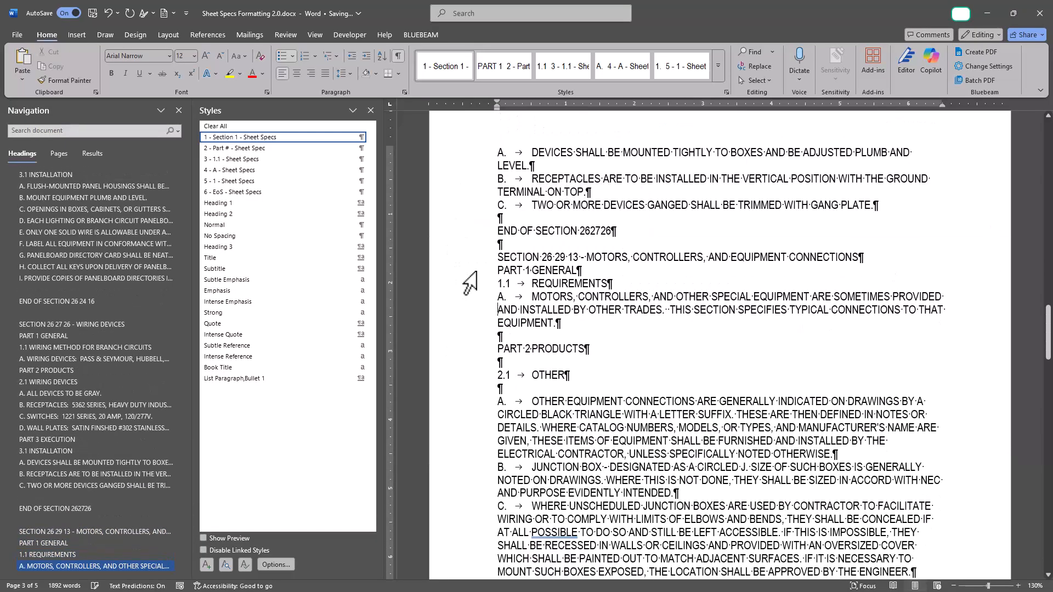
Remove the blank lines around PART 2 PRODUCTS and 2.1 OTHER in section 26 29 13.
{"action": "key", "text": "Down"}
{"action": "key", "text": "Down"}
{"action": "key", "text": "Down"}
{"action": "key", "text": "Delete"}
{"action": "key", "text": "Down"}
{"action": "key", "text": "Delete"}
{"action": "key", "text": "Down"}
{"action": "key", "text": "Delete"}
{"action": "key", "text": "Down"}
{"action": "key", "text": "Down"}
Remove the surplus blank lines from PART 3 EXECUTION of section 26 29 13 to 1.1 MATERIALS of section 28 31 33.
{"action": "scroll", "coordinate": [469, 282], "scroll_direction": "down", "scroll_amount": 18}
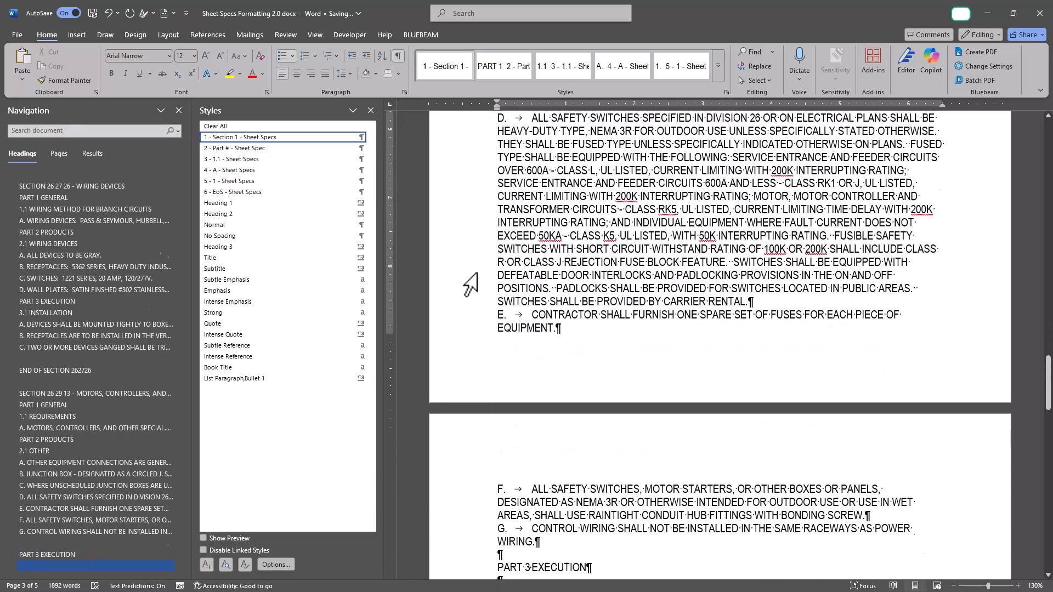
{"action": "left_click", "coordinate": [483, 239]}
{"action": "key", "text": "Delete"}
{"action": "left_click", "coordinate": [482, 279]}
{"action": "key", "text": "Delete"}
{"action": "key", "text": "Delete"}
{"action": "key", "text": "Delete"}
{"action": "left_click", "coordinate": [464, 302]}
{"action": "key", "text": "Delete"}
{"action": "left_click", "coordinate": [458, 314]}
{"action": "key", "text": "Delete"}
Remove the blank lines before 1.2 DUCT SMOKE DETECTORS and around PART 2 EXECUTION in section 28 31 33.
{"action": "scroll", "coordinate": [458, 314], "scroll_direction": "down", "scroll_amount": 5}
{"action": "left_click", "coordinate": [462, 295]}
{"action": "key", "text": "Delete"}
{"action": "scroll", "coordinate": [462, 296], "scroll_direction": "down", "scroll_amount": 6}
{"action": "left_click", "coordinate": [469, 302]}
{"action": "key", "text": "Delete"}
{"action": "left_click", "coordinate": [466, 314]}
{"action": "key", "text": "Delete"}
Check the end of section 28 31 33 and examine the extra spaces in its PART 2 EXECUTION and 2.1 INSTALLATION headings.
{"action": "scroll", "coordinate": [483, 274], "scroll_direction": "down", "scroll_amount": 13}
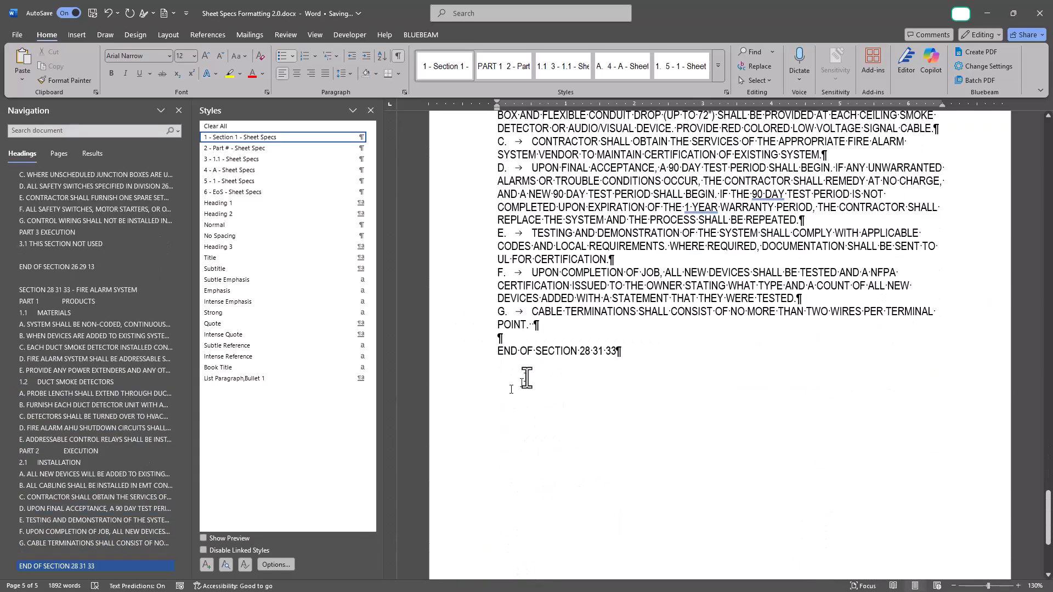
{"action": "scroll", "coordinate": [529, 370], "scroll_direction": "up", "scroll_amount": 3}
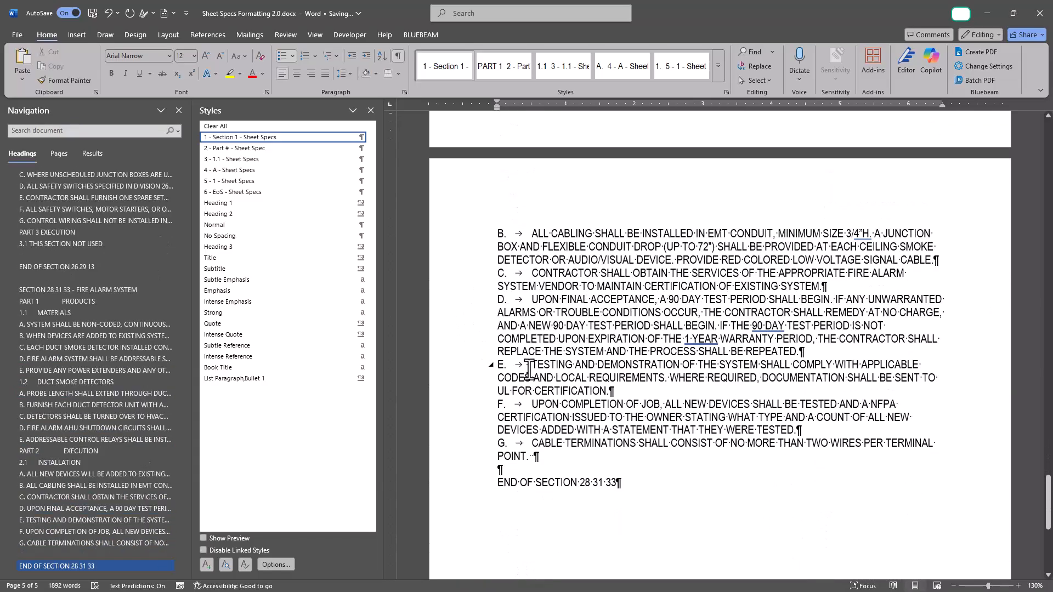
{"action": "left_click", "coordinate": [593, 326]}
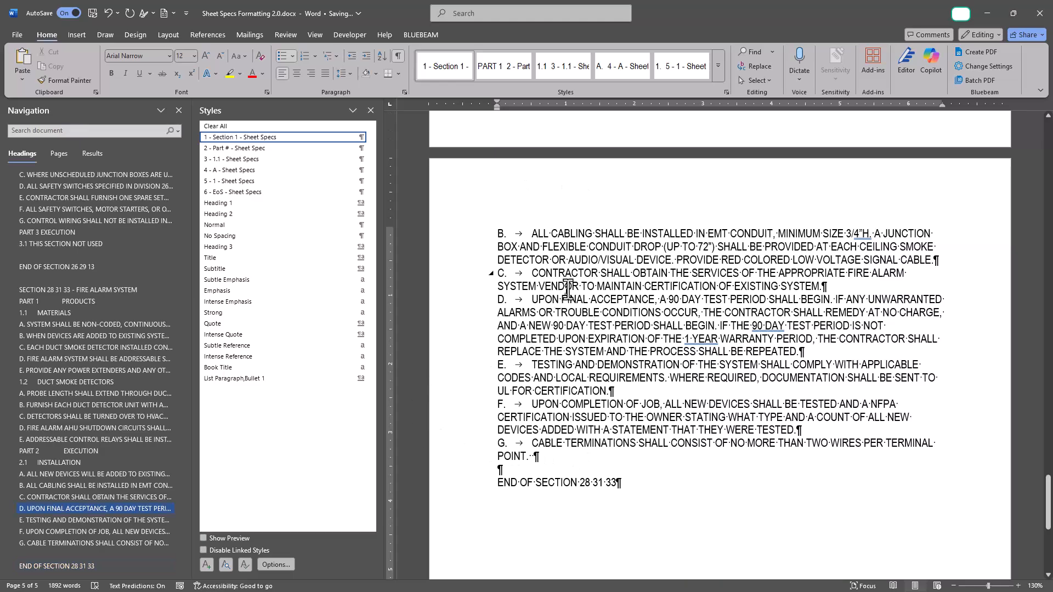
{"action": "scroll", "coordinate": [568, 291], "scroll_direction": "up", "scroll_amount": 6}
{"action": "left_click_drag", "start_coordinate": [570, 303], "coordinate": [538, 303]}
{"action": "left_click", "coordinate": [553, 317]}
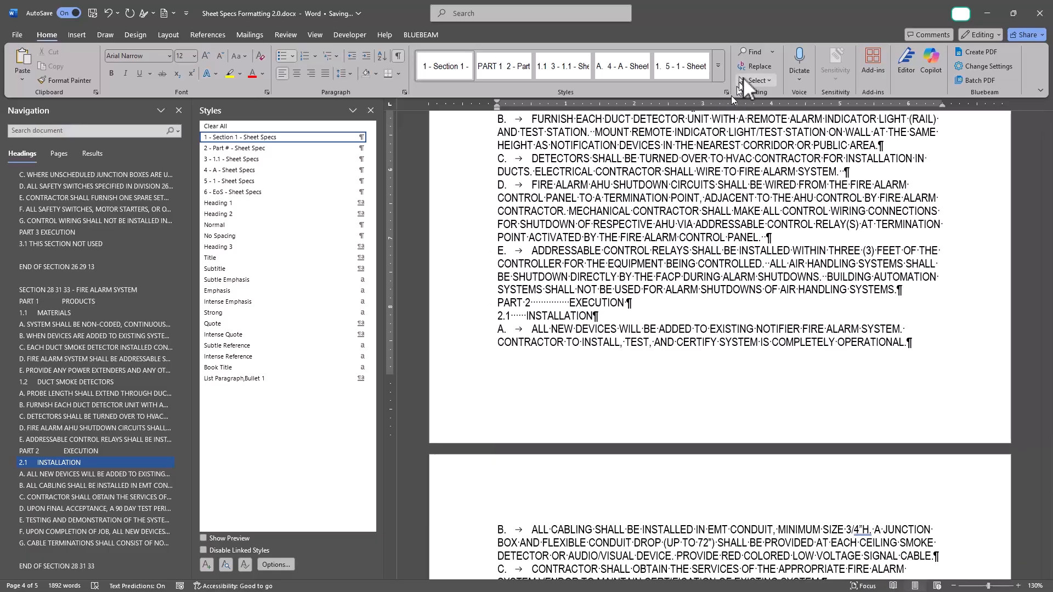
Replace every double space in the document with a single space using Find and Replace.
{"action": "left_click", "coordinate": [752, 64]}
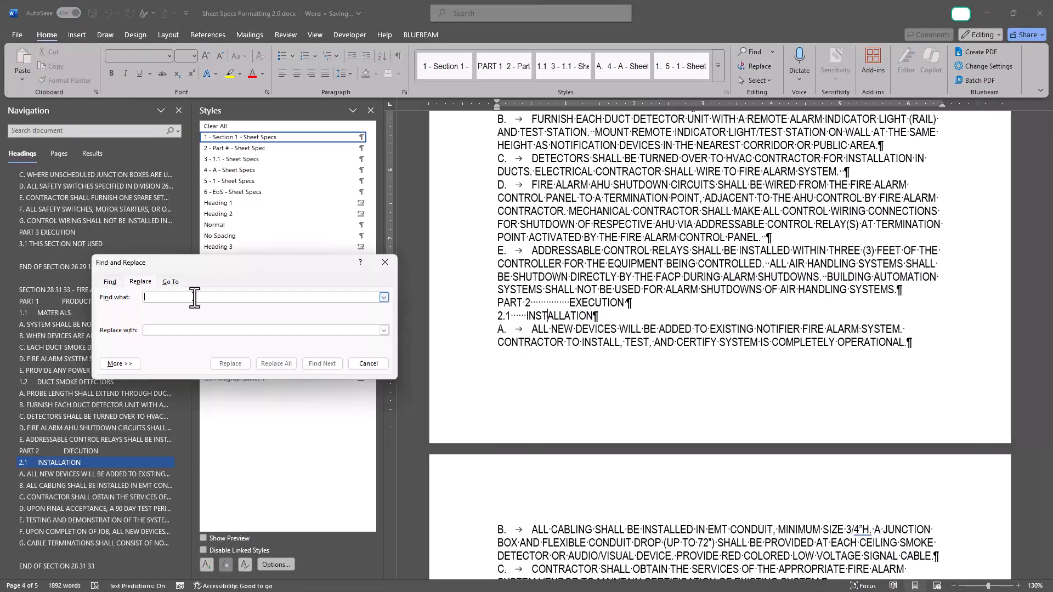
{"action": "left_click", "coordinate": [195, 298]}
{"action": "left_click", "coordinate": [193, 331]}
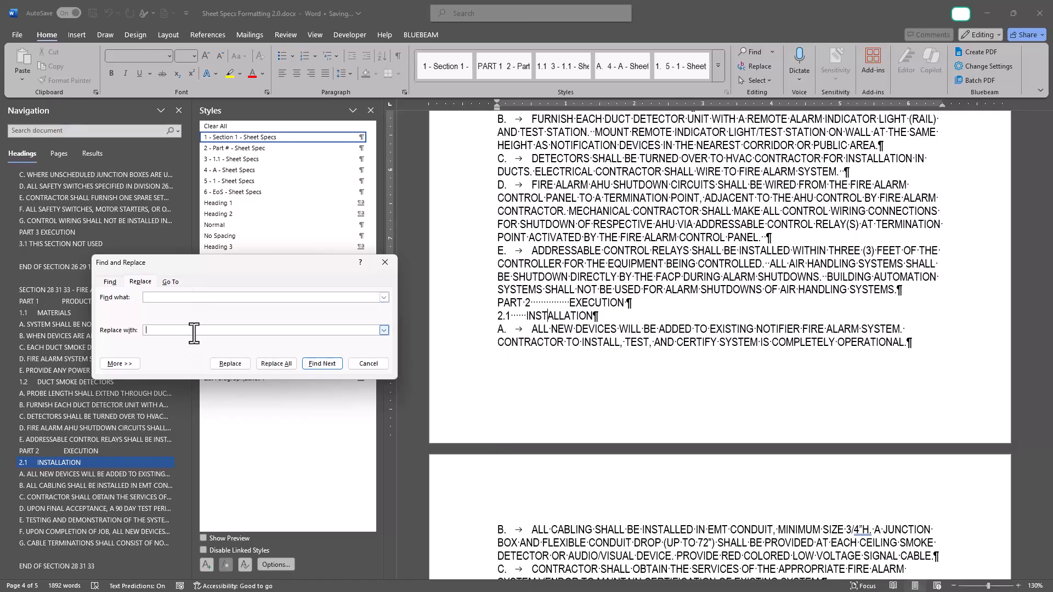
{"action": "left_click", "coordinate": [277, 364]}
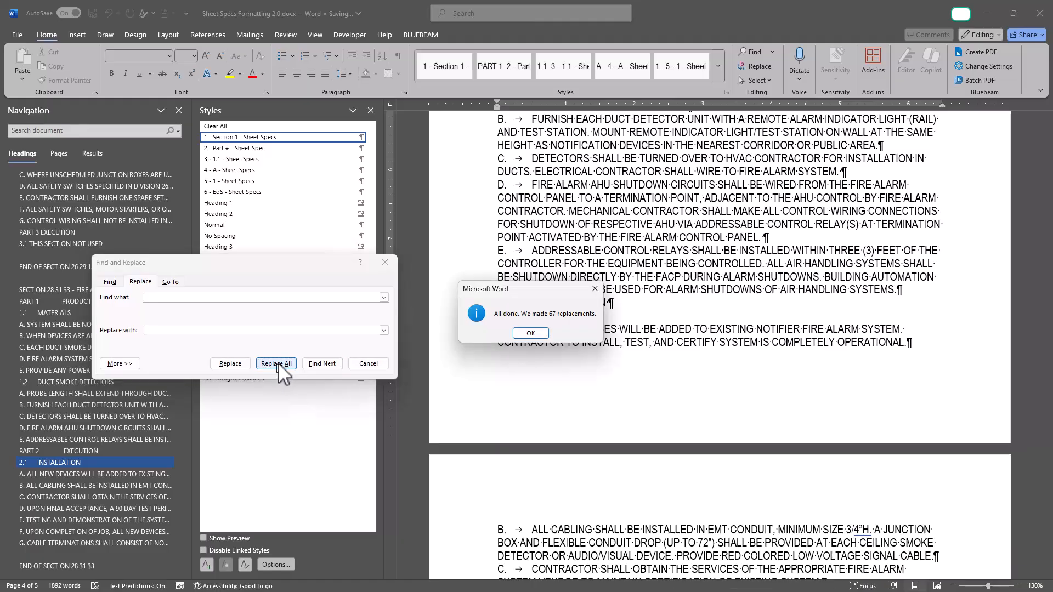
{"action": "left_click", "coordinate": [533, 334]}
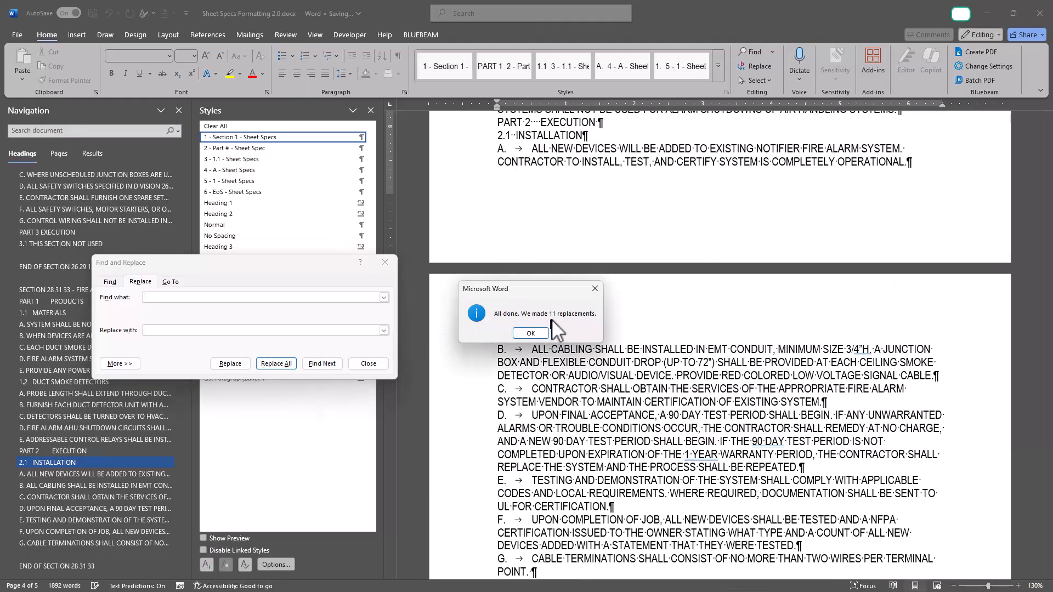
Repeat the document-wide double-space replacement until no double spaces remain, and close Find and Replace.
{"action": "left_click", "coordinate": [543, 331]}
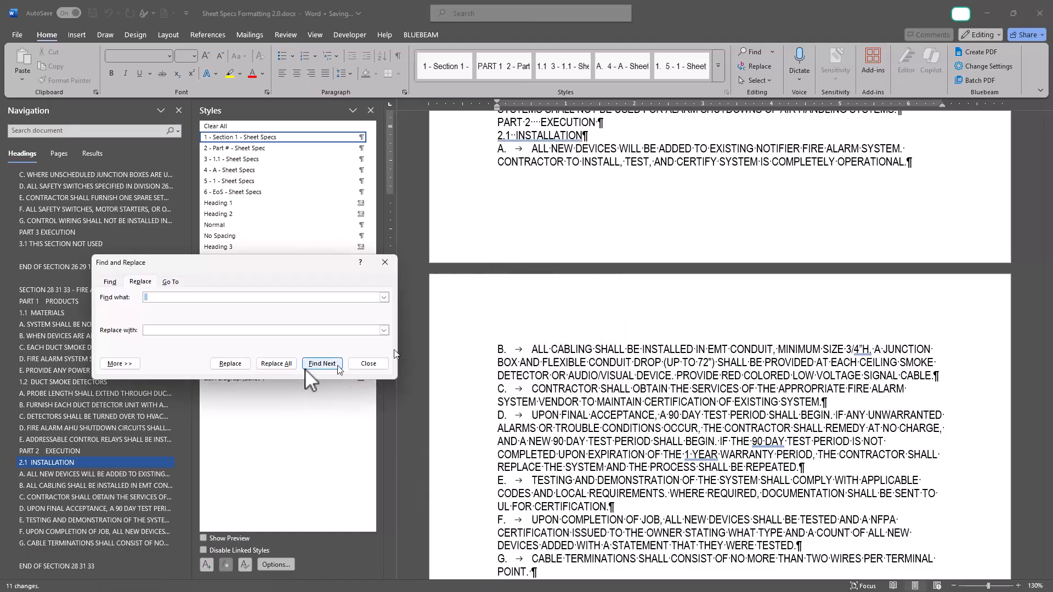
{"action": "left_click", "coordinate": [267, 368]}
{"action": "left_click", "coordinate": [536, 333]}
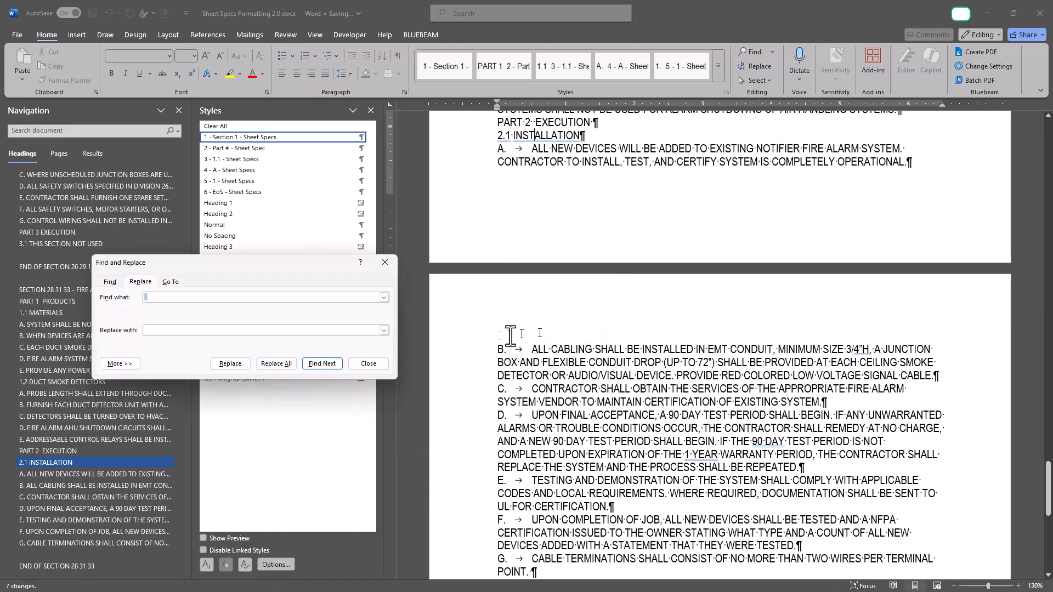
{"action": "left_click", "coordinate": [288, 365]}
{"action": "left_click", "coordinate": [530, 333]}
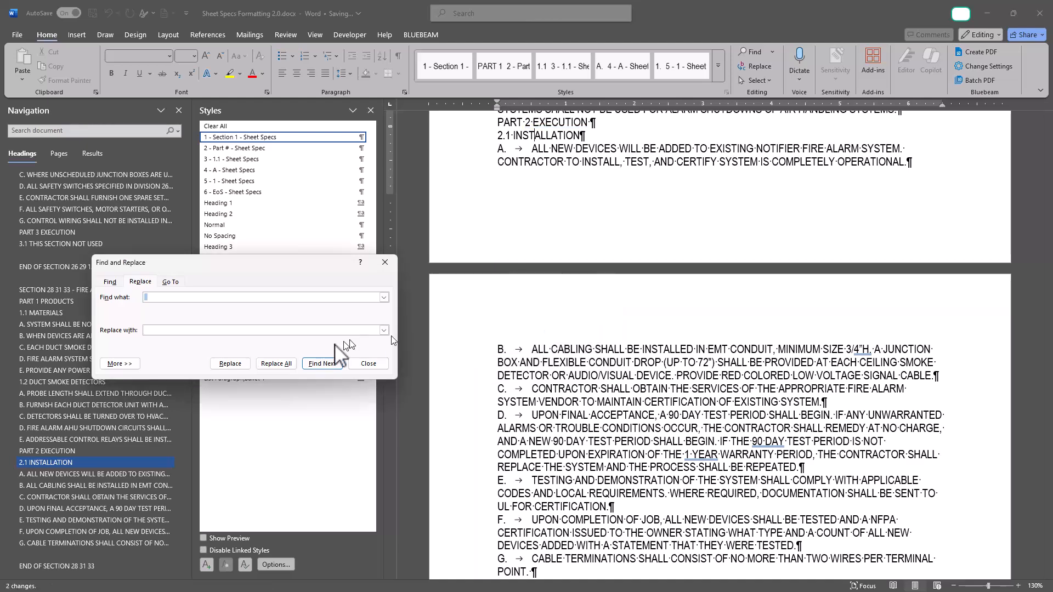
{"action": "left_click", "coordinate": [285, 364]}
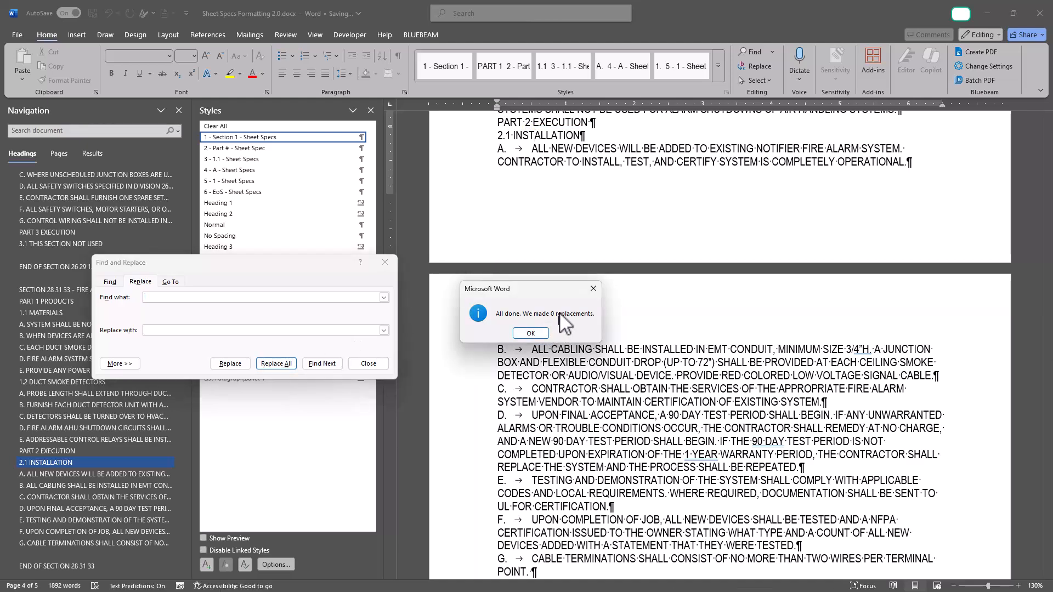
{"action": "left_click", "coordinate": [530, 333]}
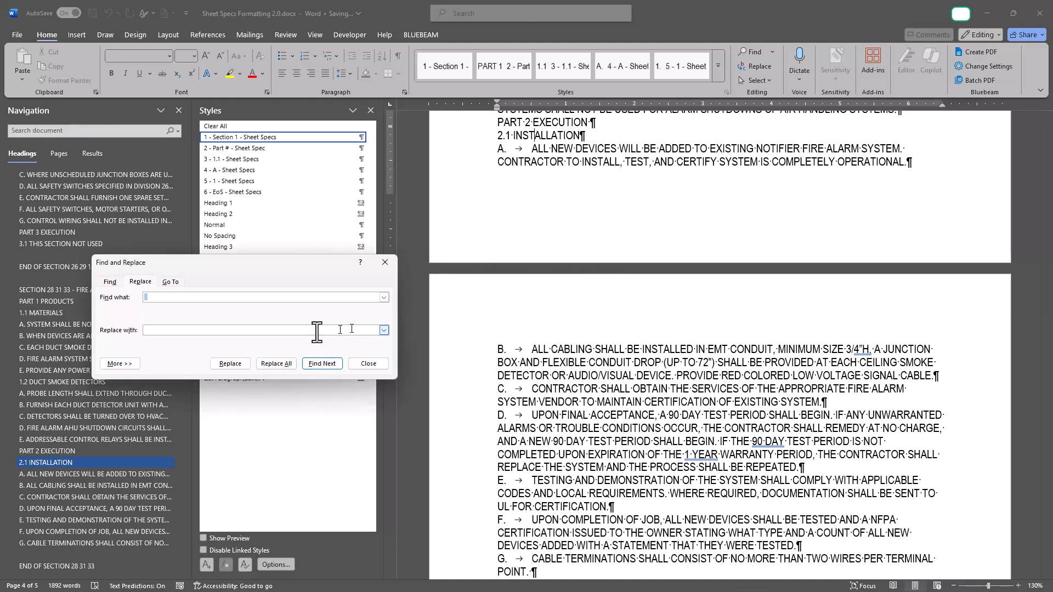
{"action": "left_click", "coordinate": [384, 364]}
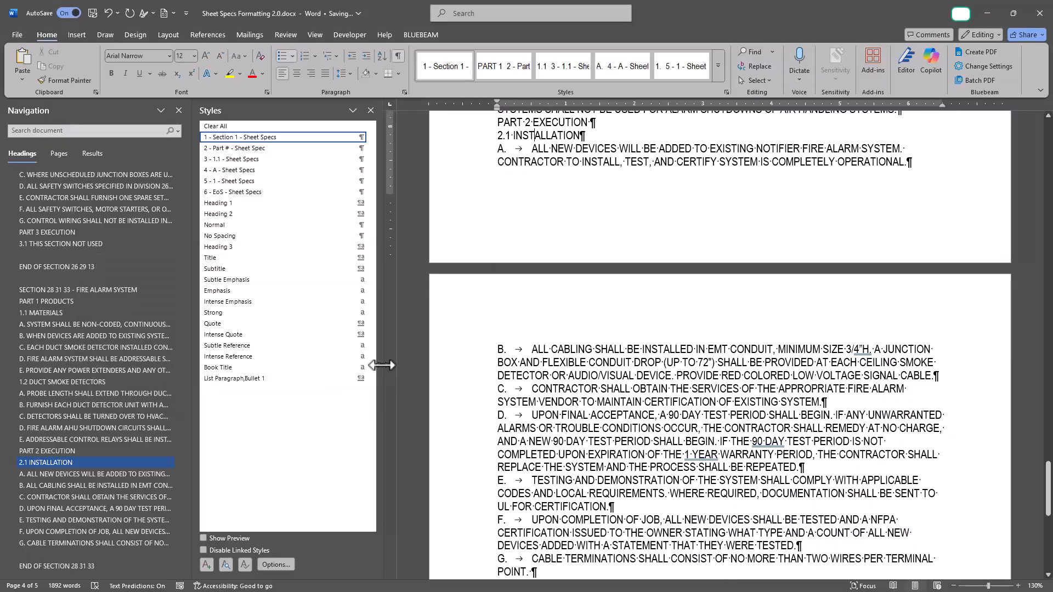
Apply the 4 - A - Sheet Specs style to the entire document.
{"action": "left_click", "coordinate": [652, 406]}
{"action": "key", "text": "ctrl+a"}
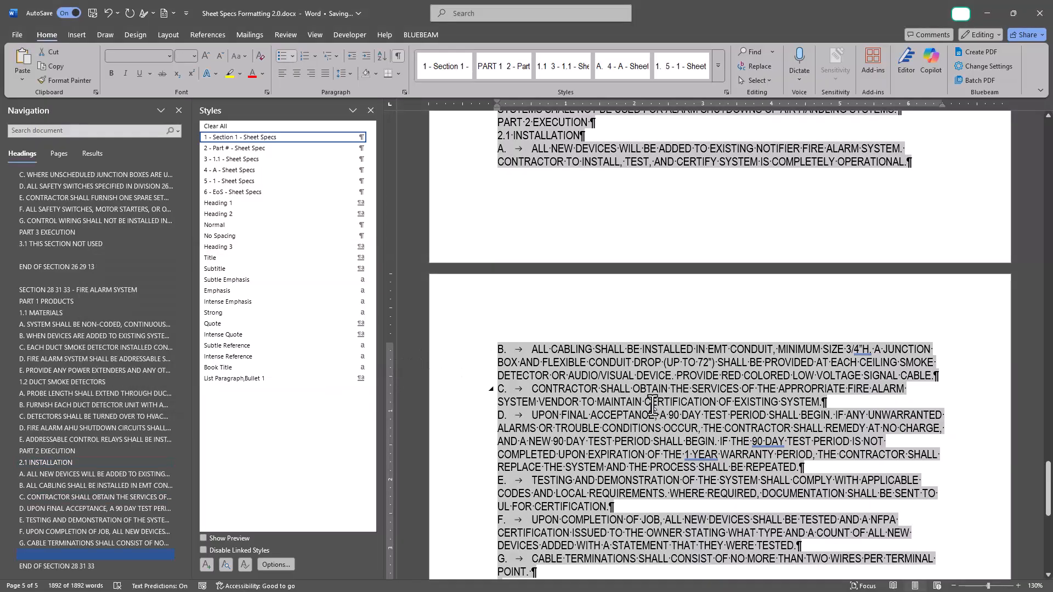
{"action": "scroll", "coordinate": [630, 362], "scroll_direction": "up", "scroll_amount": 20}
{"action": "scroll", "coordinate": [604, 307], "scroll_direction": "up", "scroll_amount": 10}
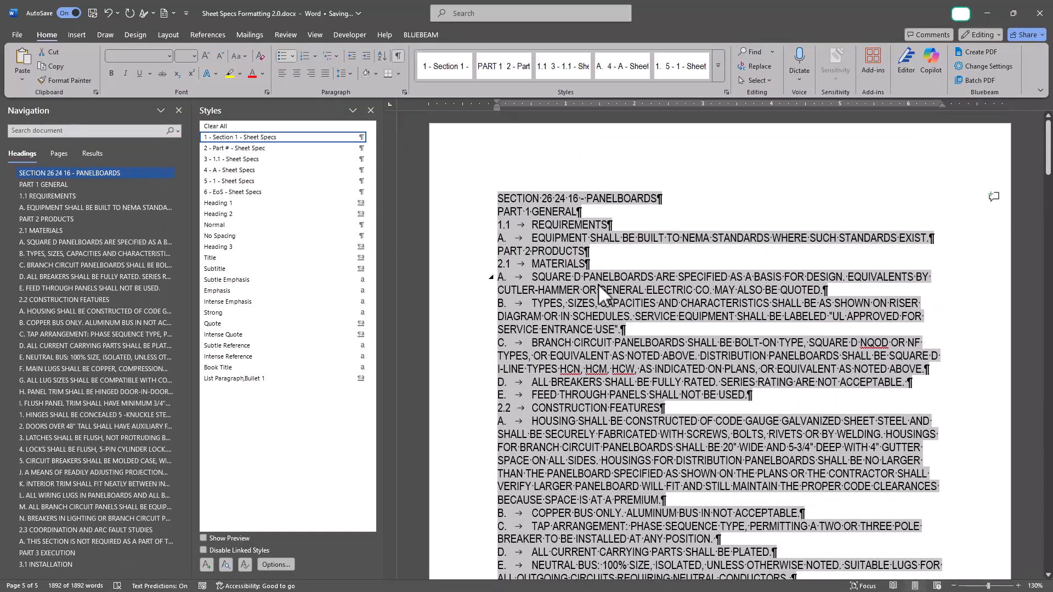
{"action": "left_click", "coordinate": [284, 172]}
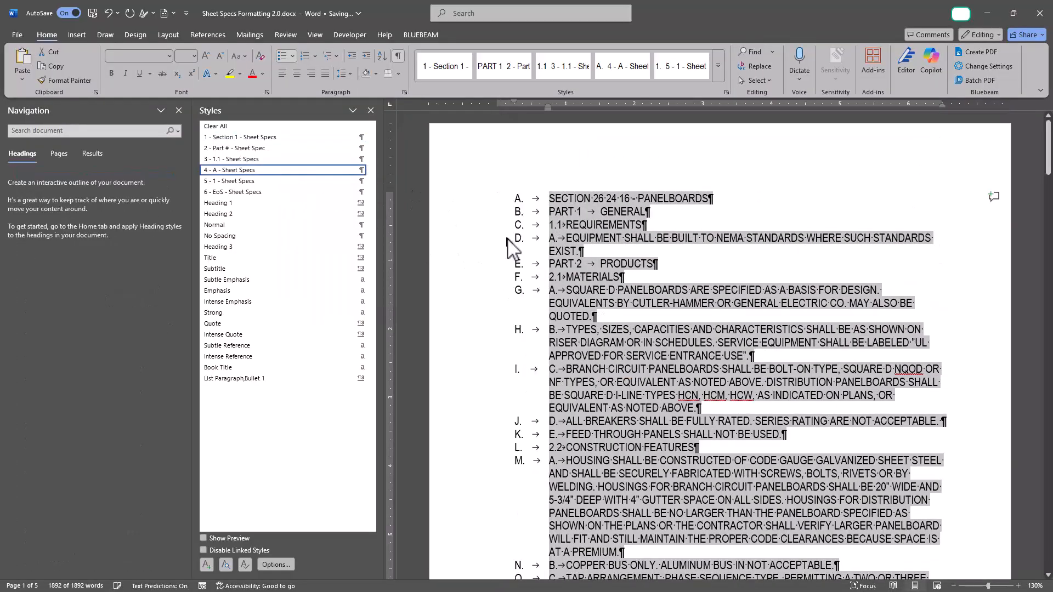
Switch to AutoCAD, examine the numbering levels in the panelboard specification text, and return to Word.
{"action": "key", "text": "alt+F11"}
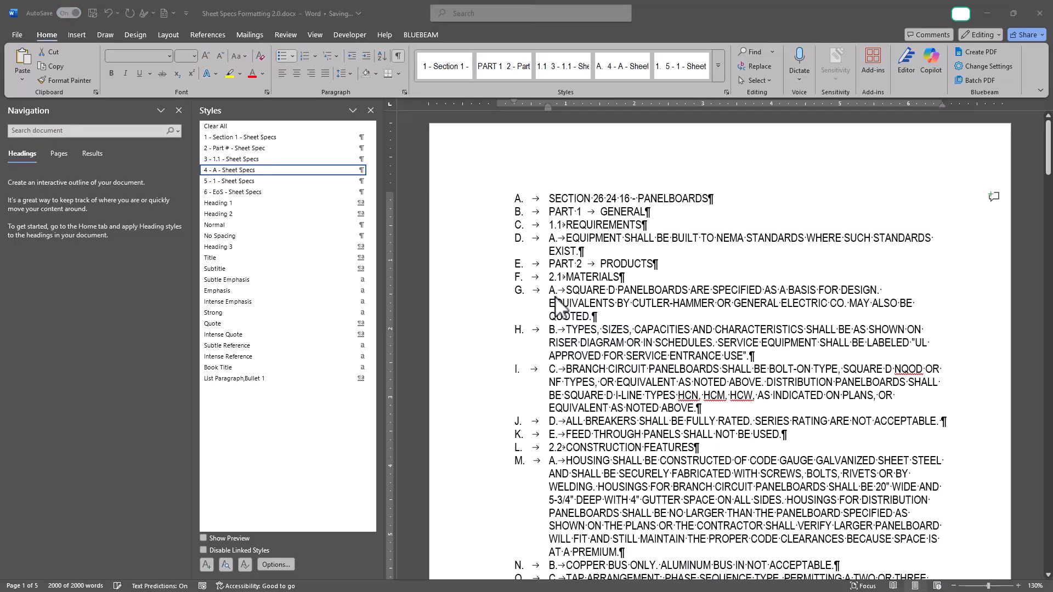
{"action": "key", "text": "alt+Tab"}
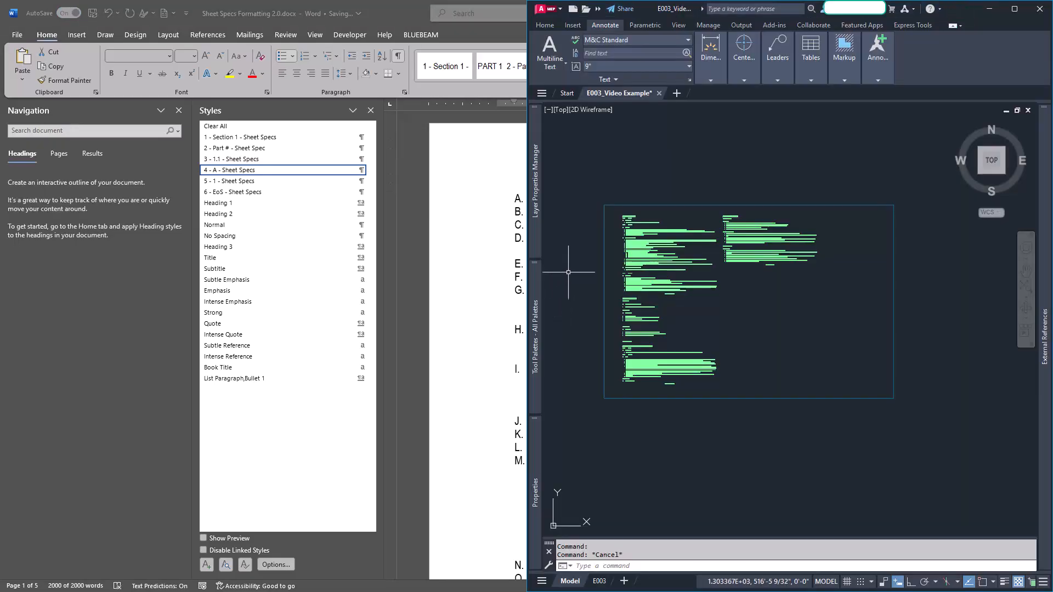
{"action": "scroll", "coordinate": [644, 252], "scroll_direction": "up", "scroll_amount": 4}
{"action": "scroll", "coordinate": [608, 282], "scroll_direction": "up", "scroll_amount": 4}
{"action": "scroll", "coordinate": [647, 265], "scroll_direction": "up", "scroll_amount": 4}
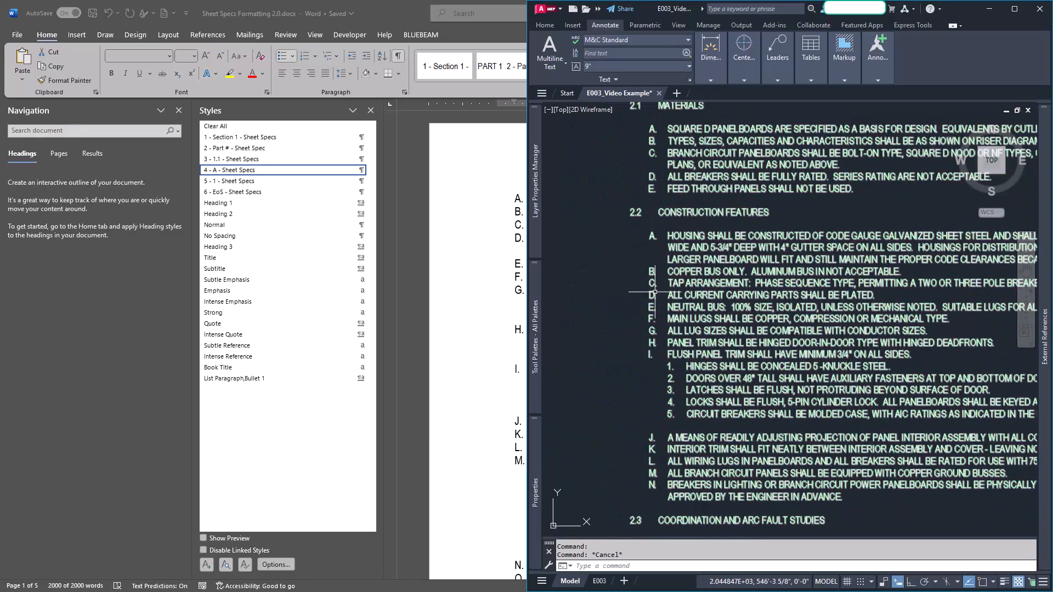
{"action": "scroll", "coordinate": [645, 287], "scroll_direction": "down", "scroll_amount": 2}
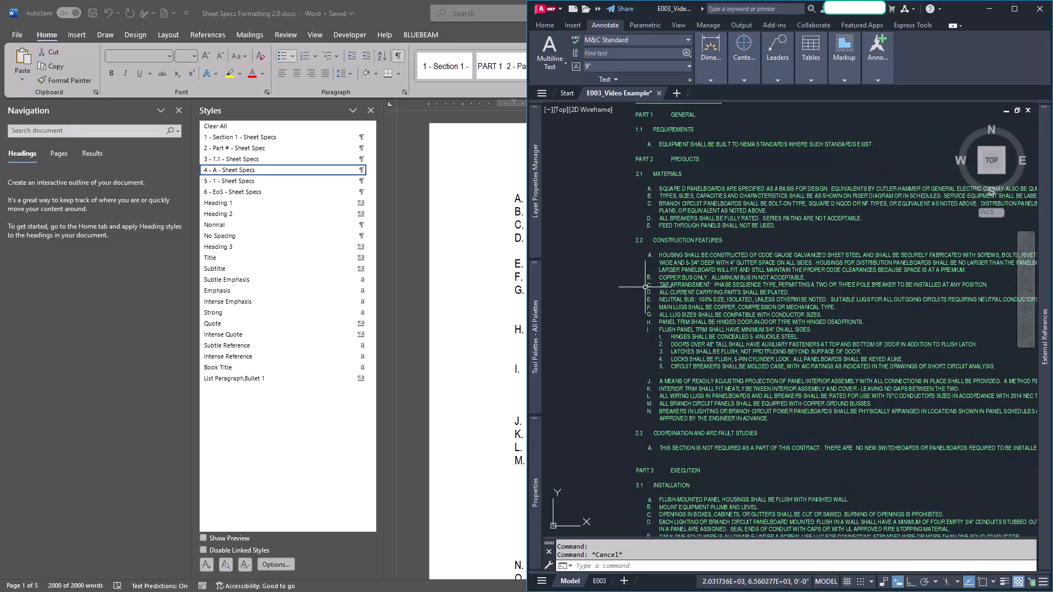
{"action": "scroll", "coordinate": [645, 286], "scroll_direction": "up", "scroll_amount": 2}
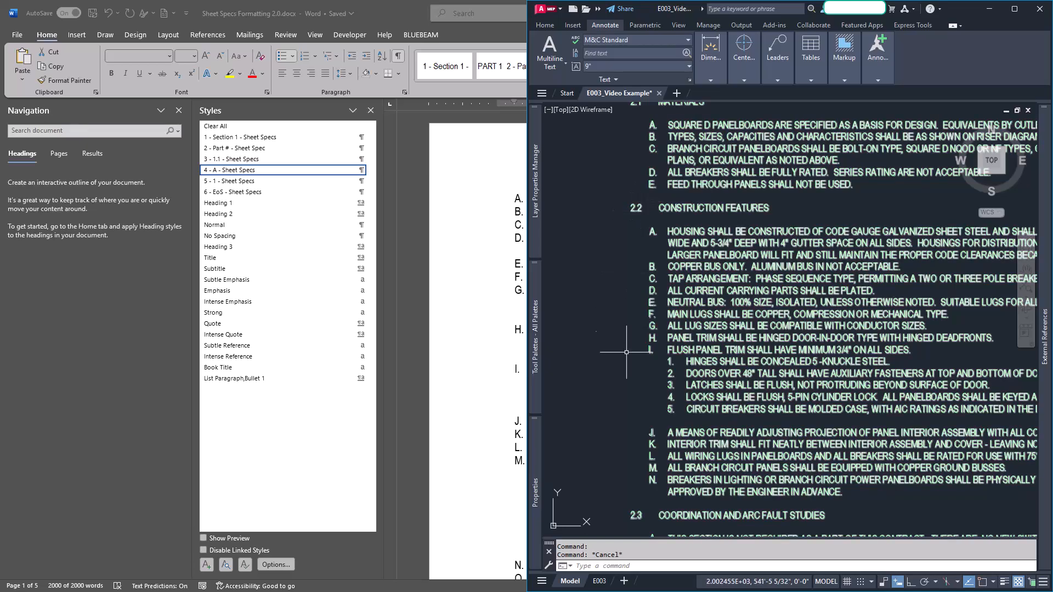
{"action": "left_click", "coordinate": [474, 360]}
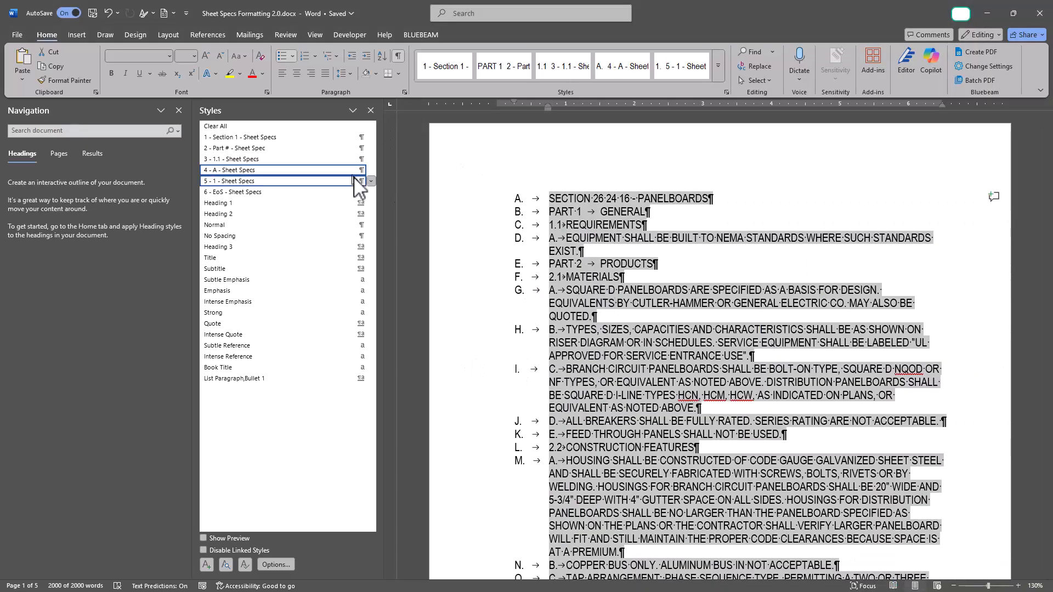
{"action": "left_click", "coordinate": [589, 290]}
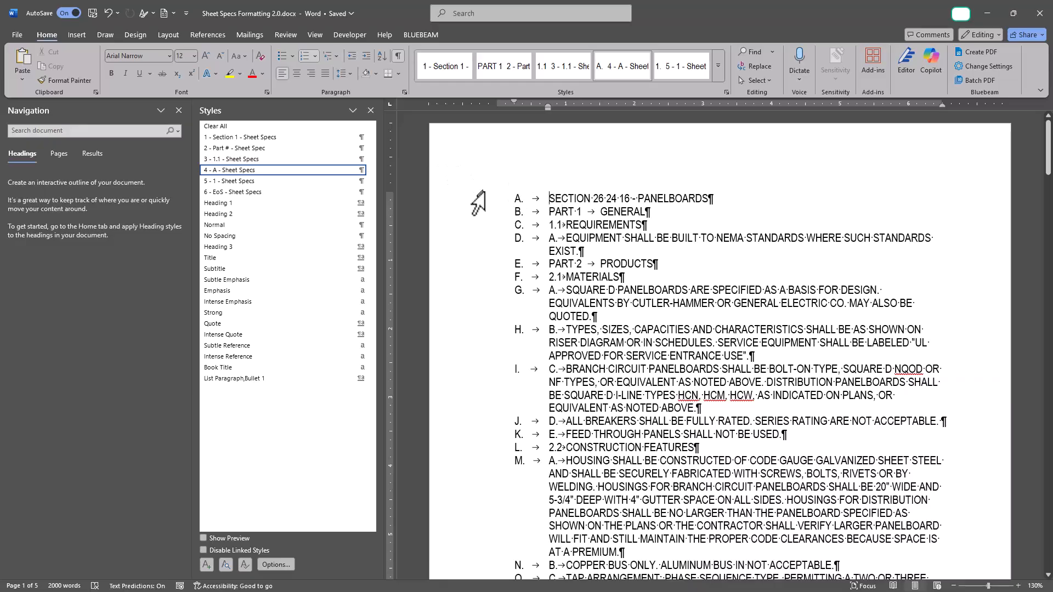
{"action": "left_click_drag", "start_coordinate": [607, 199], "coordinate": [581, 527]}
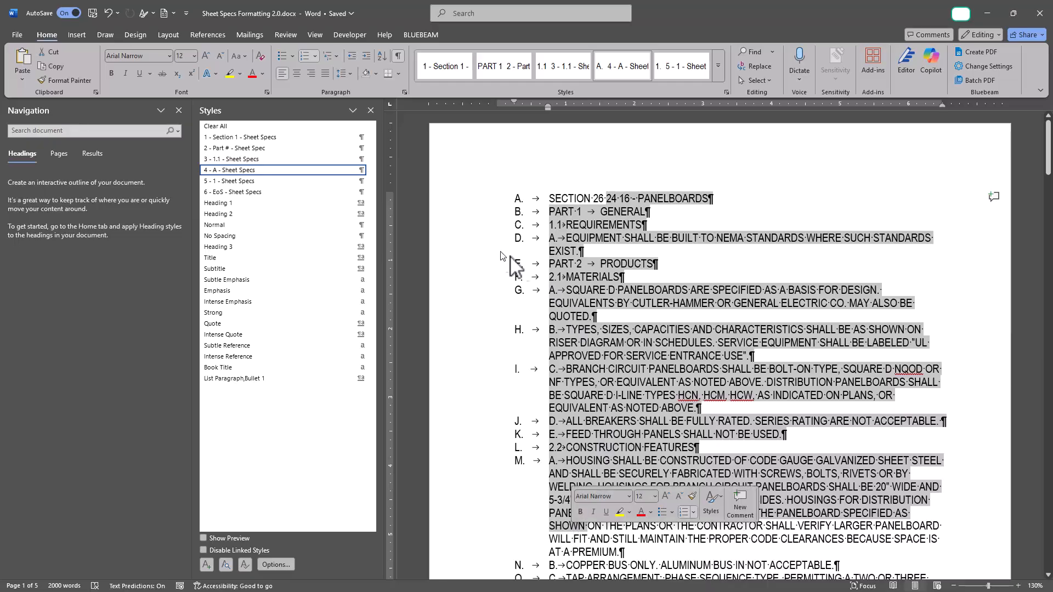
{"action": "scroll", "coordinate": [521, 338], "scroll_direction": "down", "scroll_amount": 3}
{"action": "scroll", "coordinate": [521, 338], "scroll_direction": "down", "scroll_amount": 15}
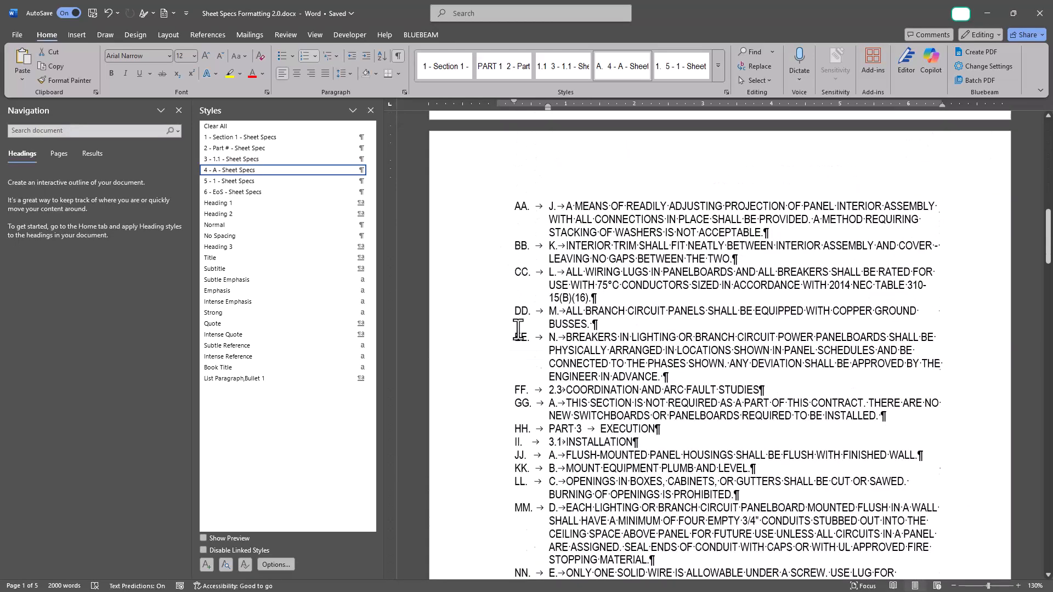
{"action": "scroll", "coordinate": [519, 327], "scroll_direction": "up", "scroll_amount": 15}
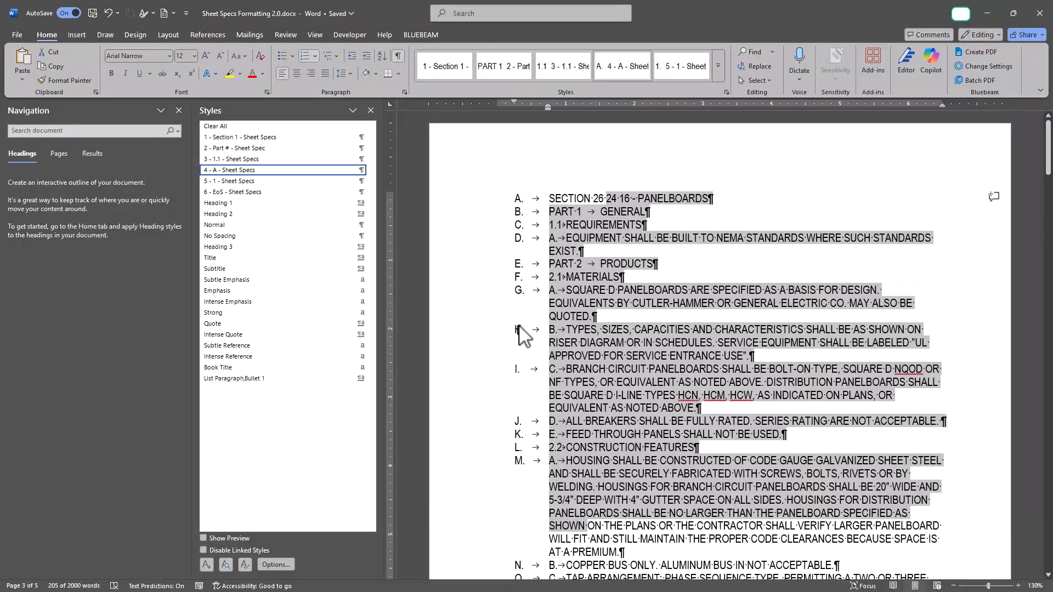
Promote the SECTION 26 24 16 - PANELBOARDS line three list levels to the 1 - Section 1 - Sheet Specs style.
{"action": "left_click", "coordinate": [621, 198]}
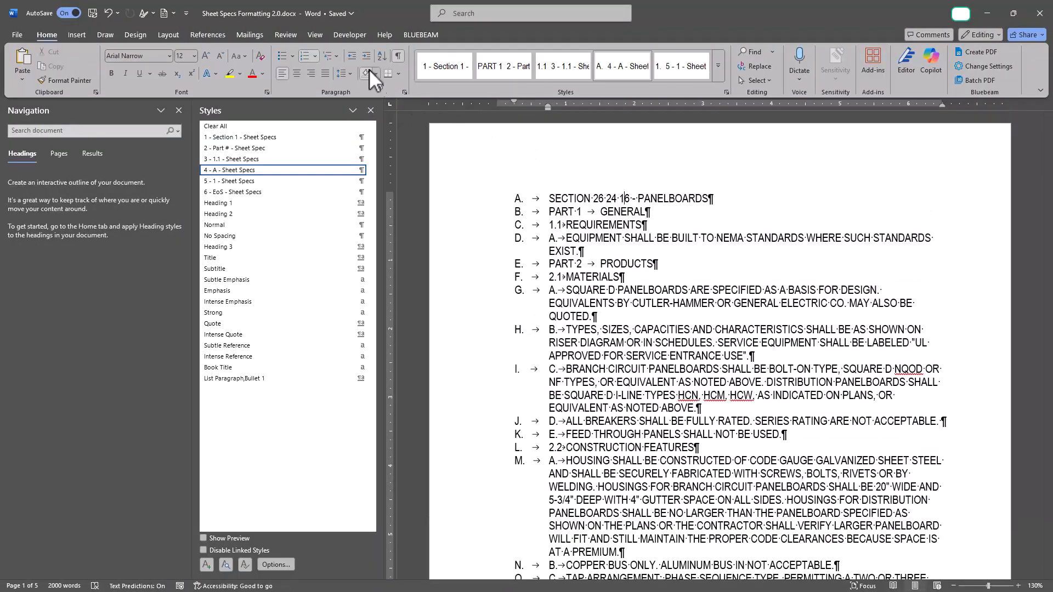
{"action": "left_click", "coordinate": [350, 57]}
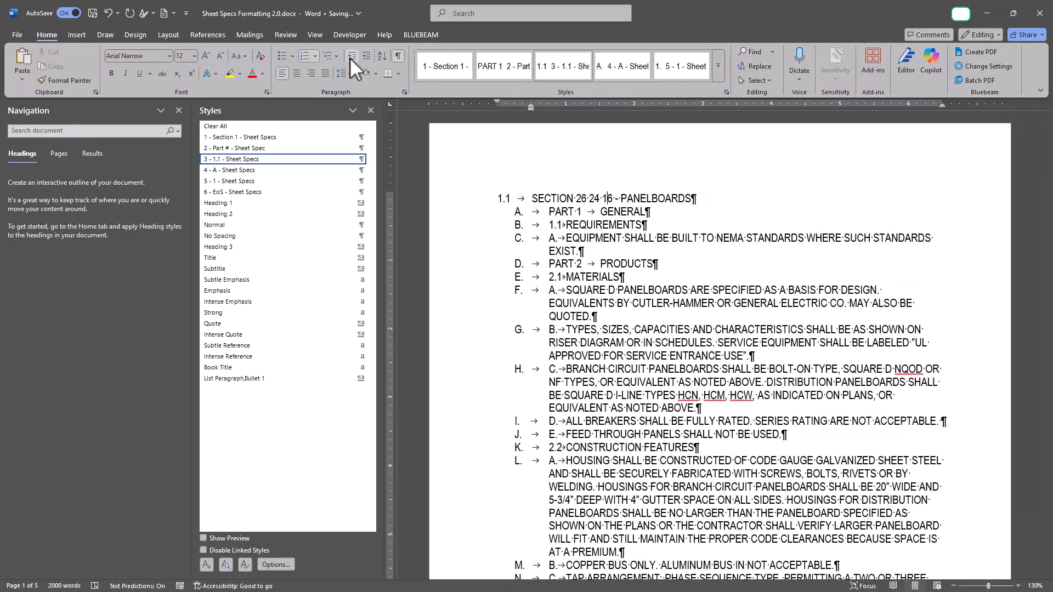
{"action": "left_click", "coordinate": [350, 58]}
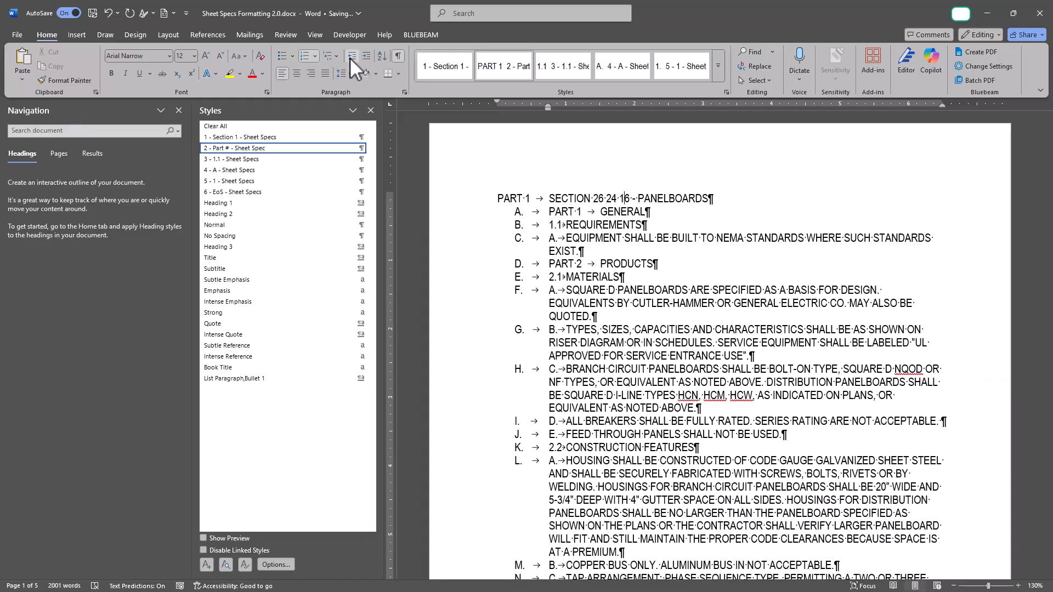
{"action": "left_click", "coordinate": [350, 58]}
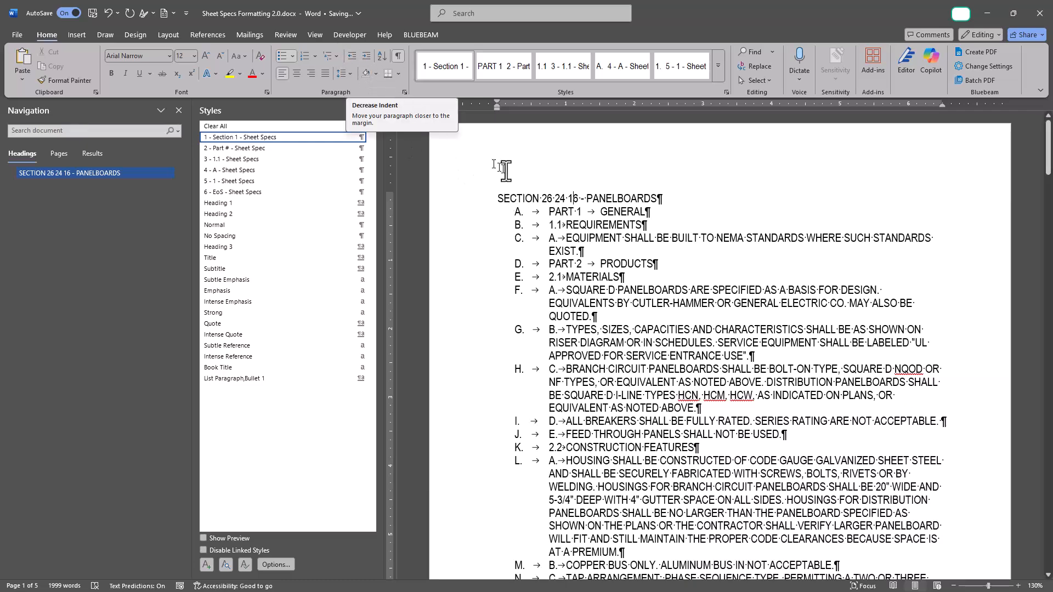
Promote PART 1 GENERAL to the 2 - Part # - Sheet Spec style and 1.1 REQUIREMENTS to the 3 - 1.1 - Sheet Specs style.
{"action": "left_click", "coordinate": [551, 212]}
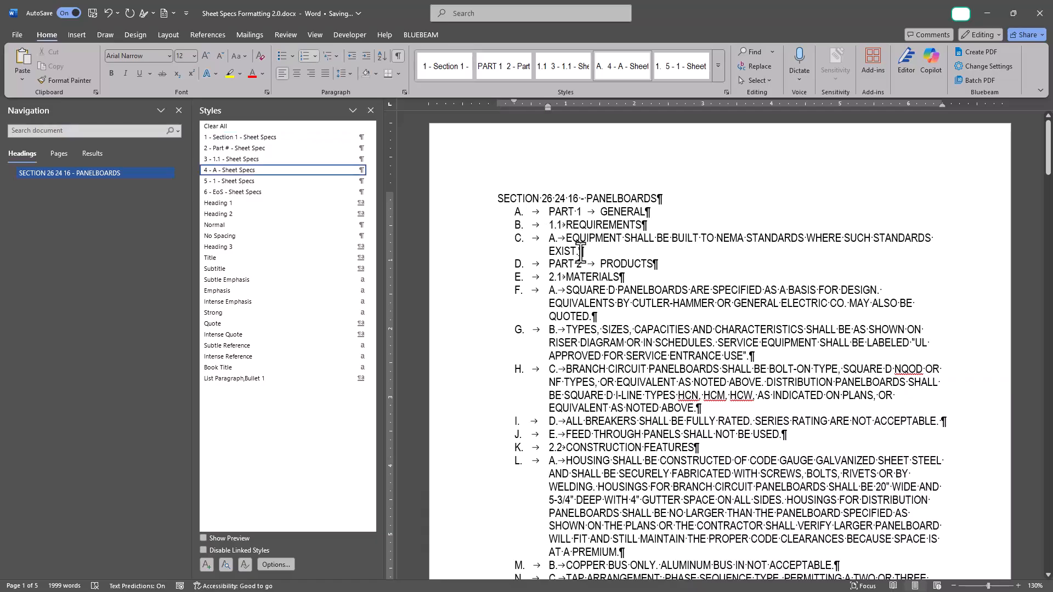
{"action": "key", "text": "shift+Tab"}
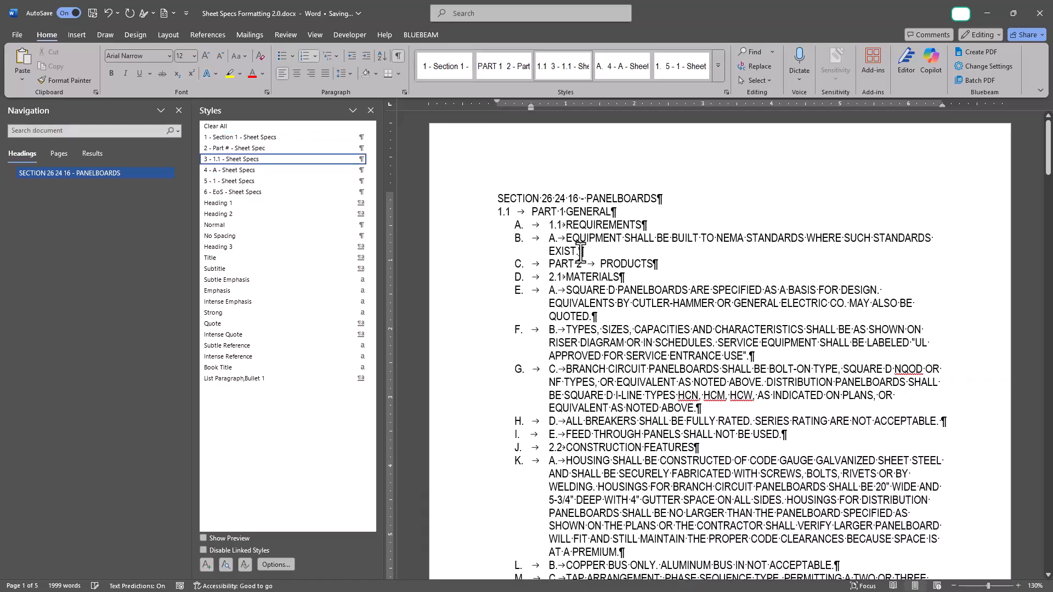
{"action": "key", "text": "shift+Tab"}
{"action": "left_click", "coordinate": [546, 225]}
{"action": "key", "text": "ctrl+3"}
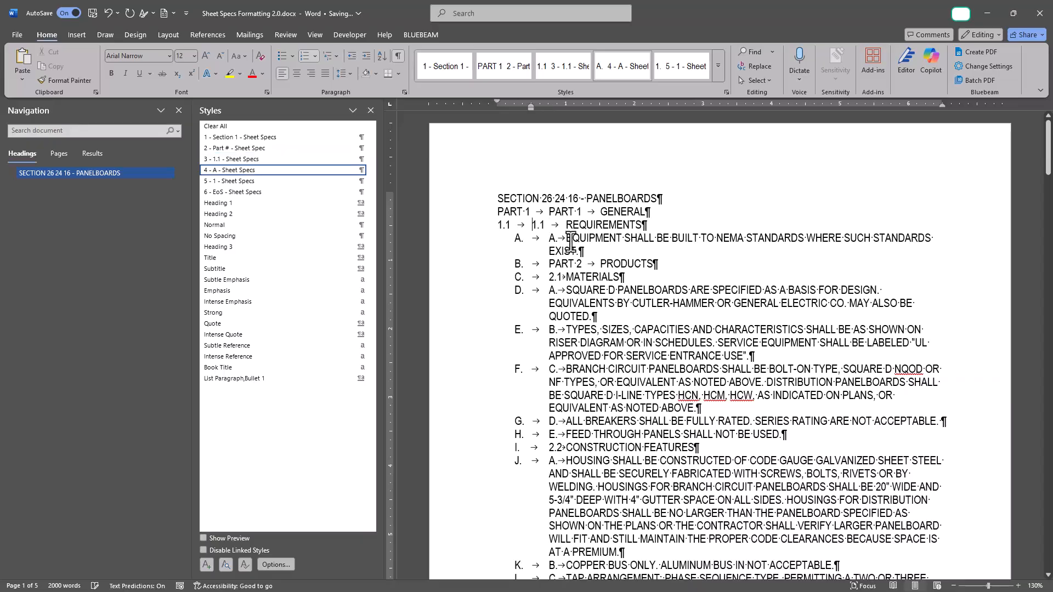
Promote PART 2 PRODUCTS to the 2 - Part # - Sheet Spec style and 2.1 MATERIALS to the 3 - 1.1 - Sheet Specs style.
{"action": "left_click", "coordinate": [546, 264]}
{"action": "key", "text": "ctrl+3"}
{"action": "key", "text": "ctrl+2"}
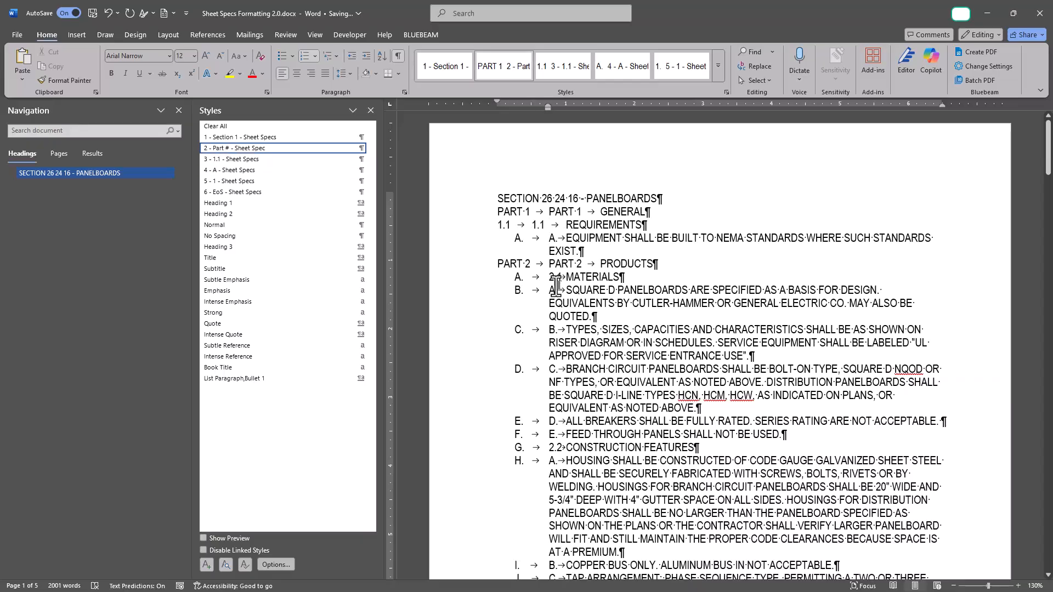
{"action": "left_click", "coordinate": [548, 278]}
{"action": "key", "text": "ctrl+3"}
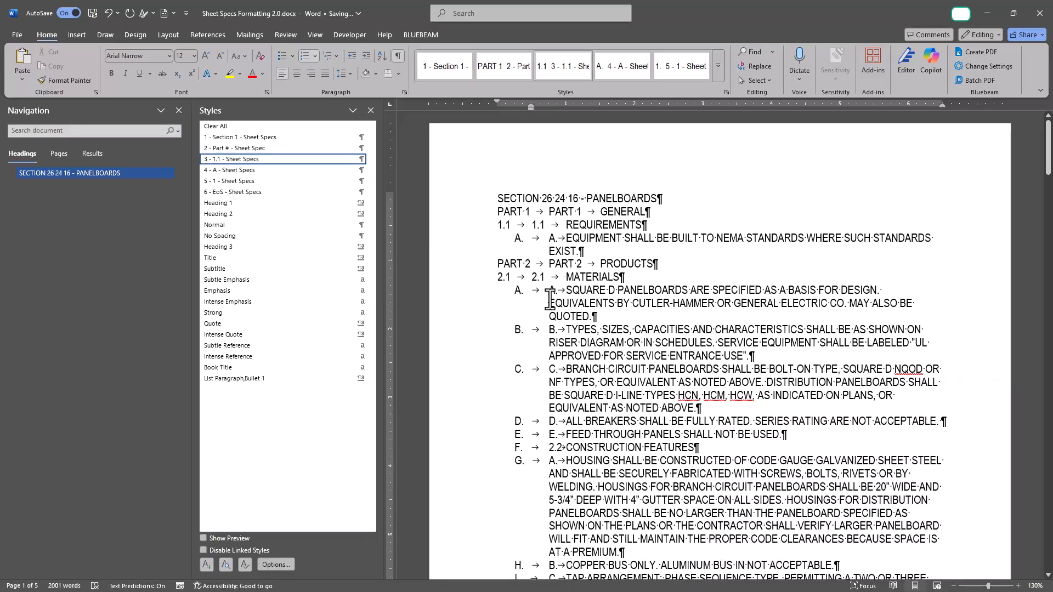
Promote the 2.2 CONSTRUCTION FEATURES heading to the 3 - 1.1 - Sheet Specs style.
{"action": "scroll", "coordinate": [550, 300], "scroll_direction": "down", "scroll_amount": 5}
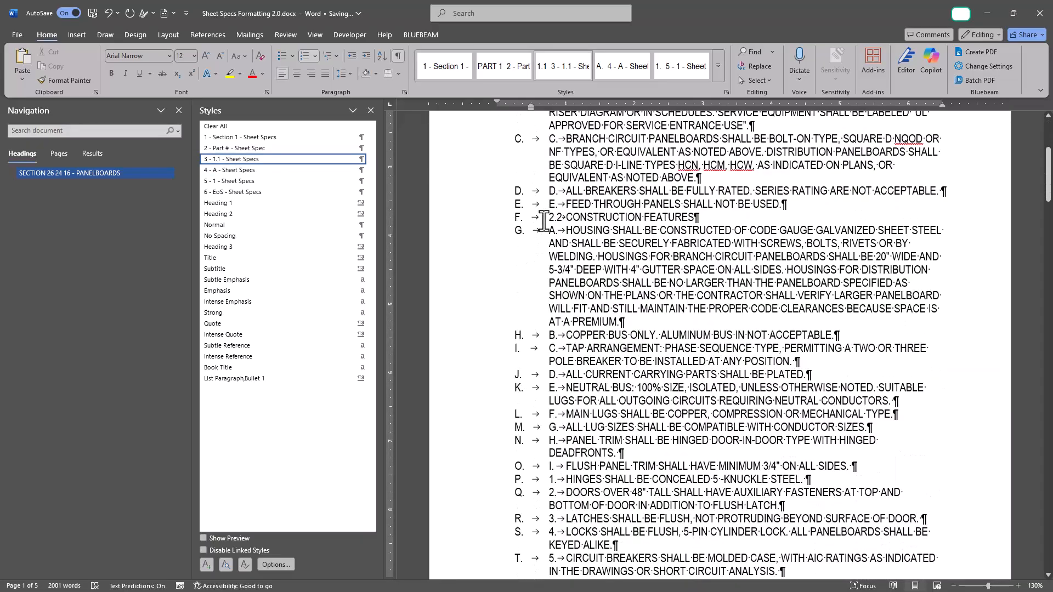
{"action": "left_click", "coordinate": [547, 217]}
{"action": "key", "text": "ctrl+3"}
Demote the five numbered items from HINGES to CIRCUIT BREAKERS, under FLUSH PANEL TRIM, to the 5 - 1 - Sheet Specs style.
{"action": "scroll", "coordinate": [553, 262], "scroll_direction": "down", "scroll_amount": 2}
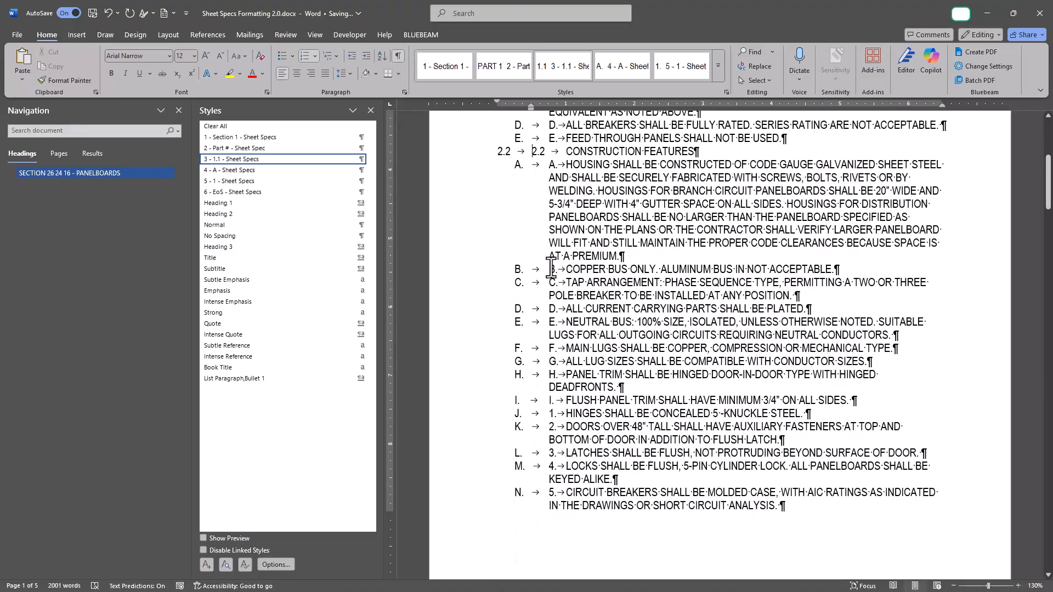
{"action": "scroll", "coordinate": [545, 342], "scroll_direction": "down", "scroll_amount": 1}
{"action": "left_click_drag", "start_coordinate": [547, 384], "coordinate": [561, 475]}
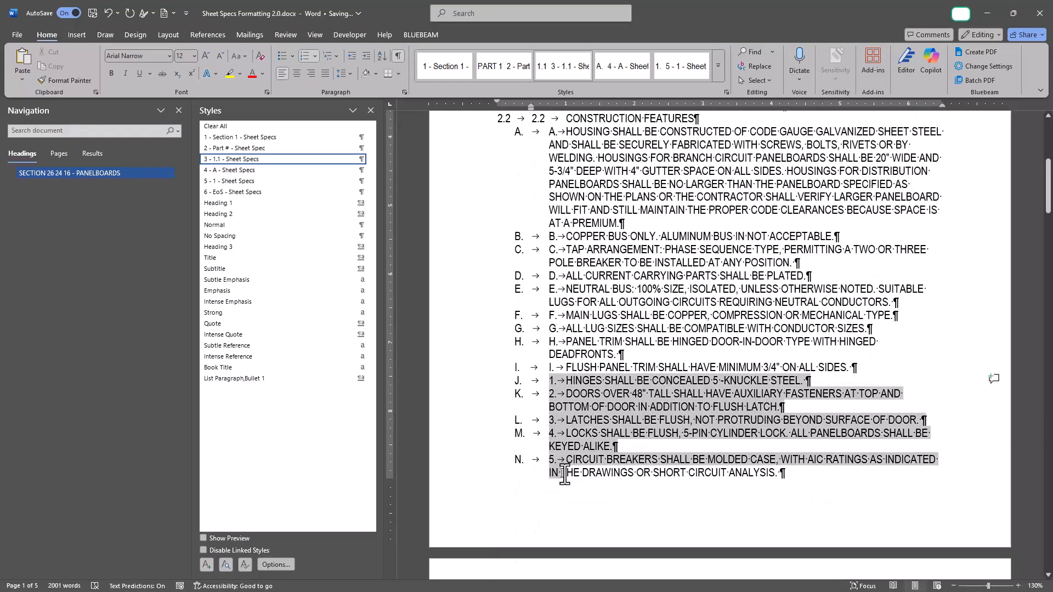
{"action": "left_click", "coordinate": [367, 57]}
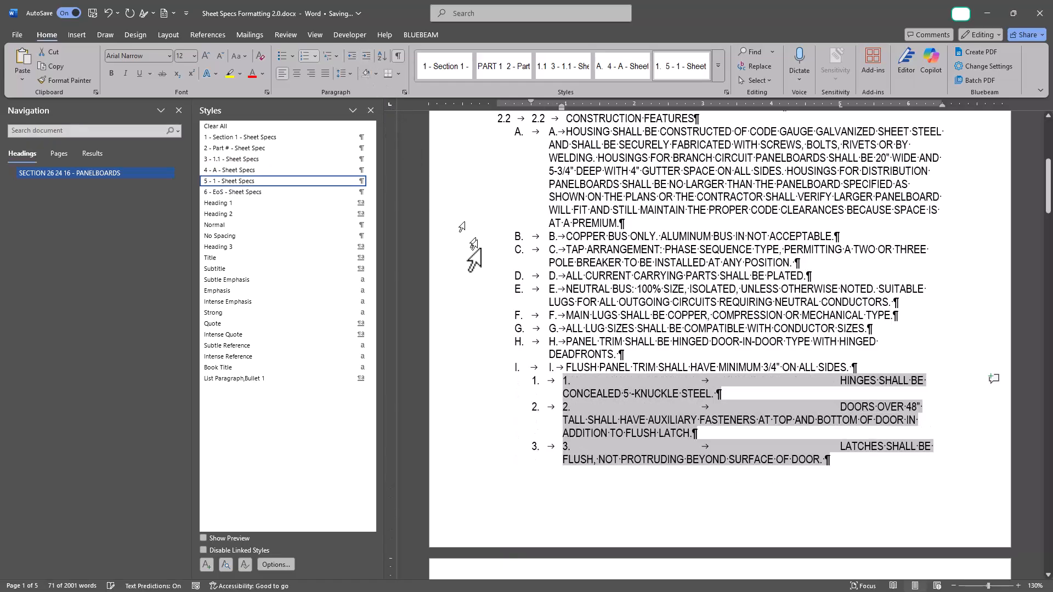
Delete the tab after the typed number in each of the five items from HINGES to CIRCUIT BREAKERS.
{"action": "scroll", "coordinate": [485, 277], "scroll_direction": "down", "scroll_amount": 1}
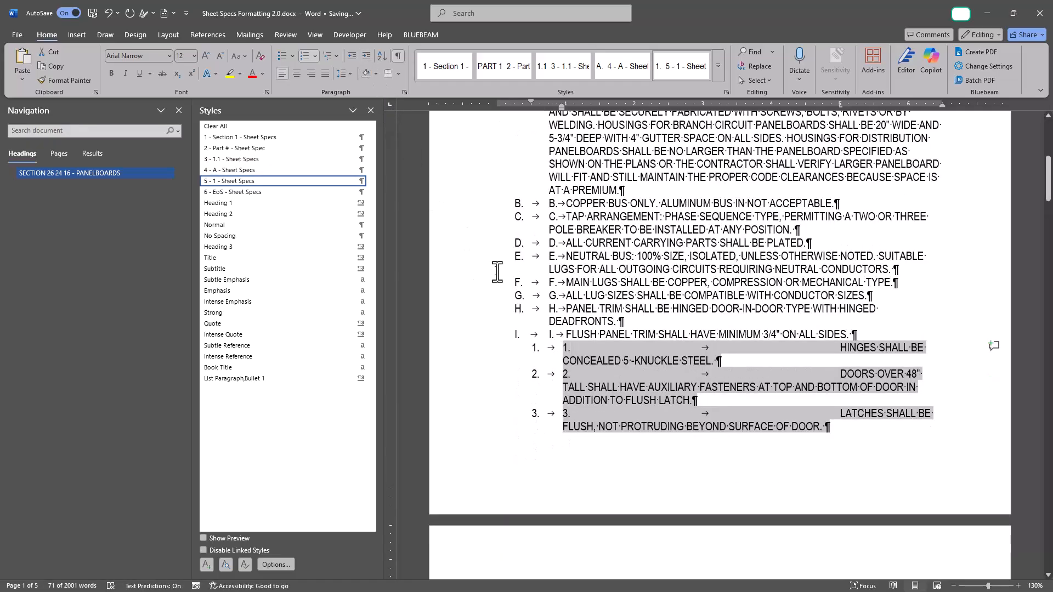
{"action": "left_click", "coordinate": [578, 349]}
{"action": "key", "text": "Delete"}
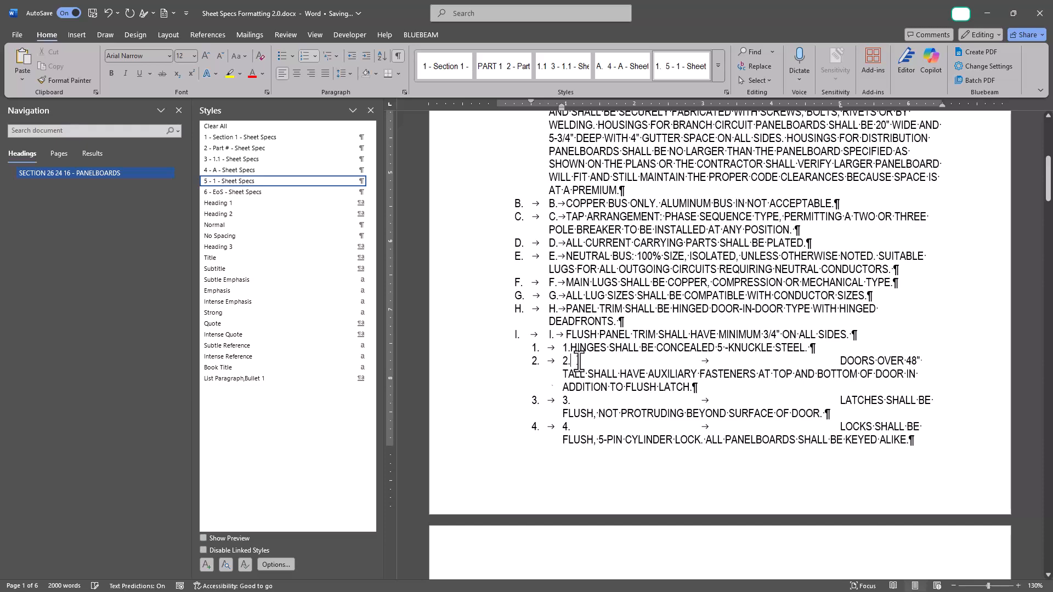
{"action": "key", "text": "Delete"}
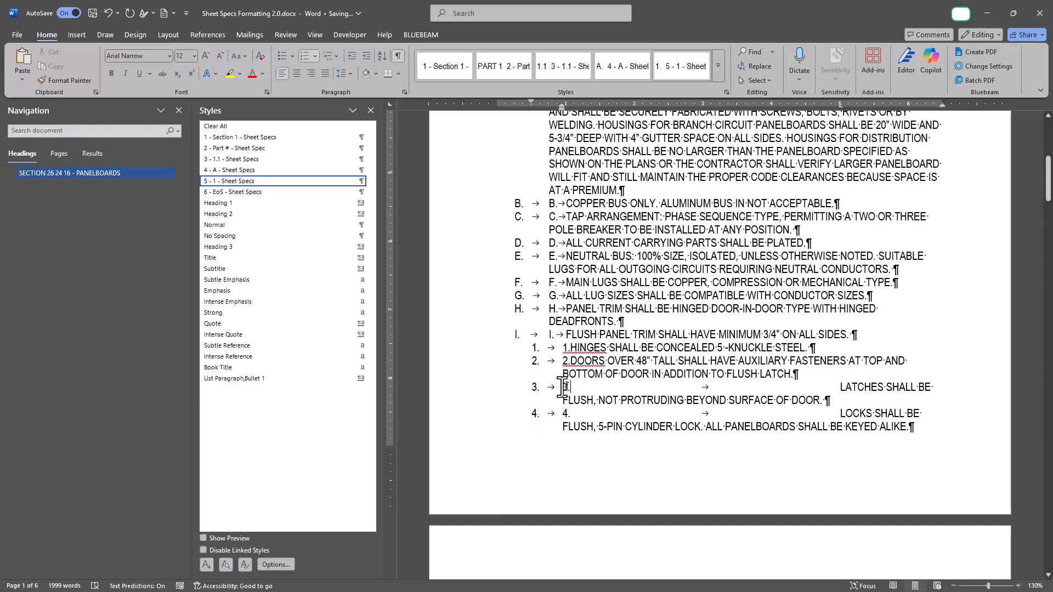
{"action": "left_click_drag", "start_coordinate": [697, 217], "coordinate": [622, 409]}
{"action": "left_click", "coordinate": [610, 373]}
{"action": "key", "text": "Delete"}
{"action": "left_click", "coordinate": [584, 415]}
{"action": "key", "text": "Delete"}
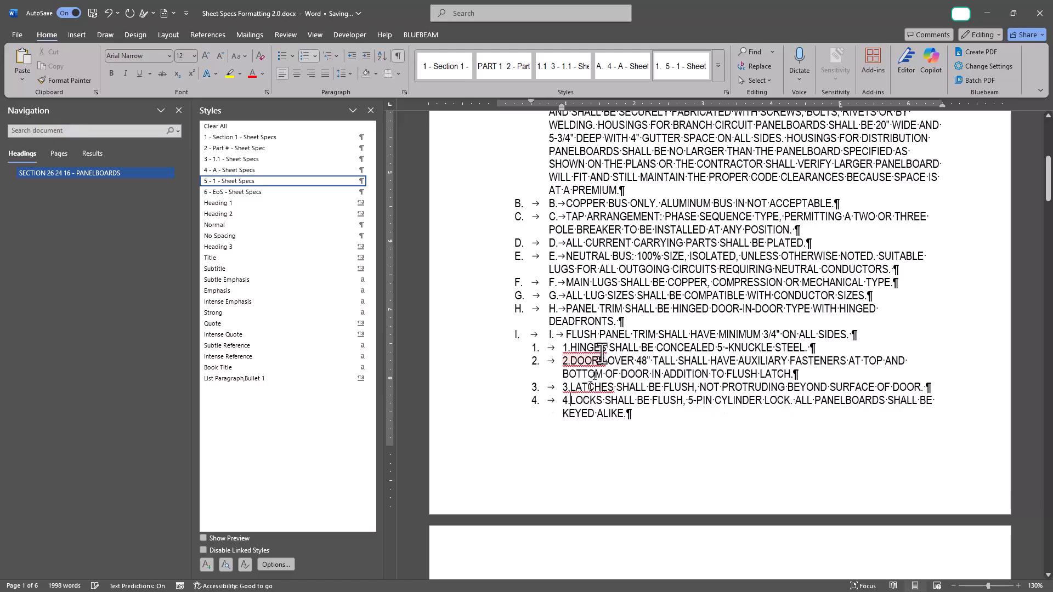
{"action": "scroll", "coordinate": [581, 271], "scroll_direction": "down", "scroll_amount": 5}
{"action": "left_click", "coordinate": [572, 305]}
{"action": "key", "text": "Delete"}
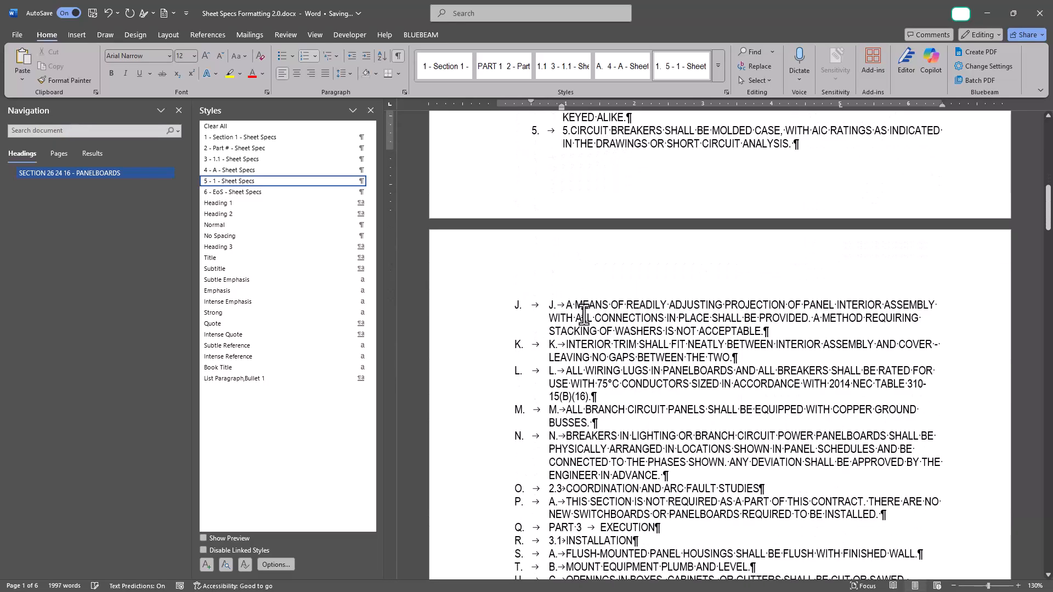
Search the document for SECTION, list the matches and go to the first one.
{"action": "scroll", "coordinate": [585, 298], "scroll_direction": "down", "scroll_amount": 15}
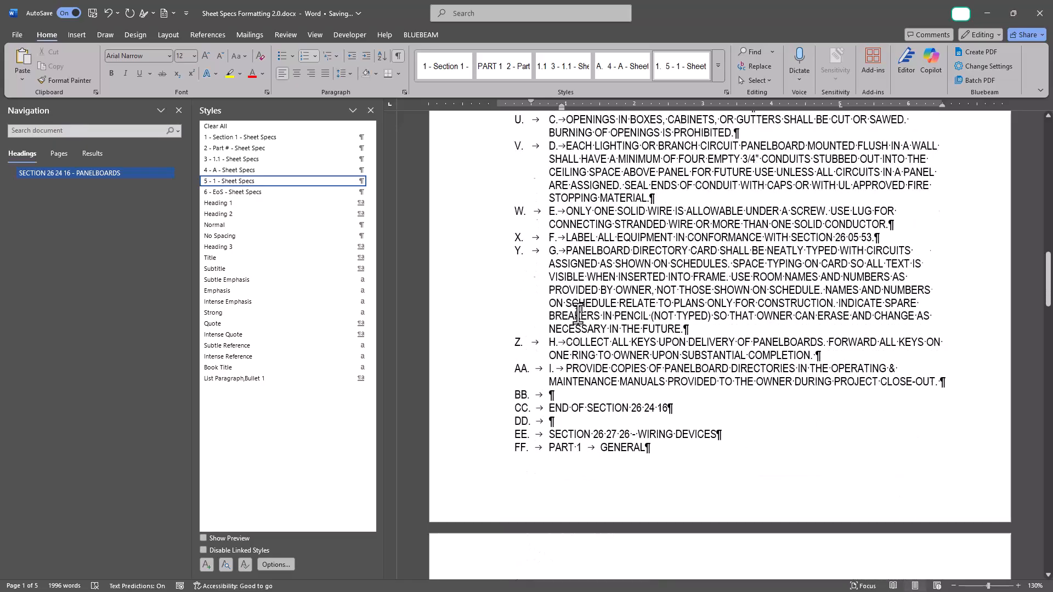
{"action": "left_click", "coordinate": [547, 303]}
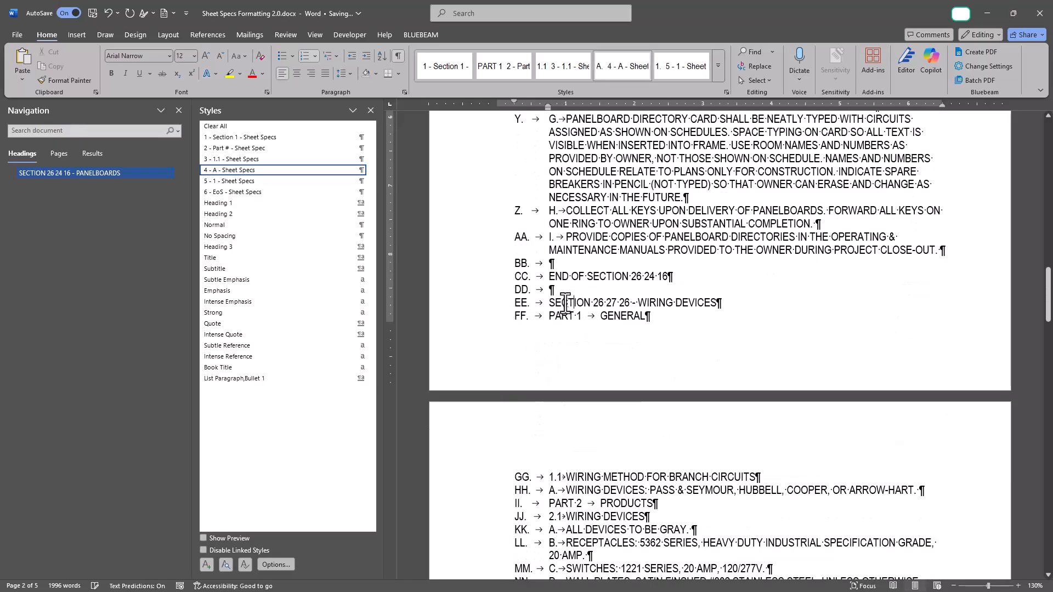
{"action": "left_click", "coordinate": [123, 131]}
{"action": "type", "text": "SECTION"}
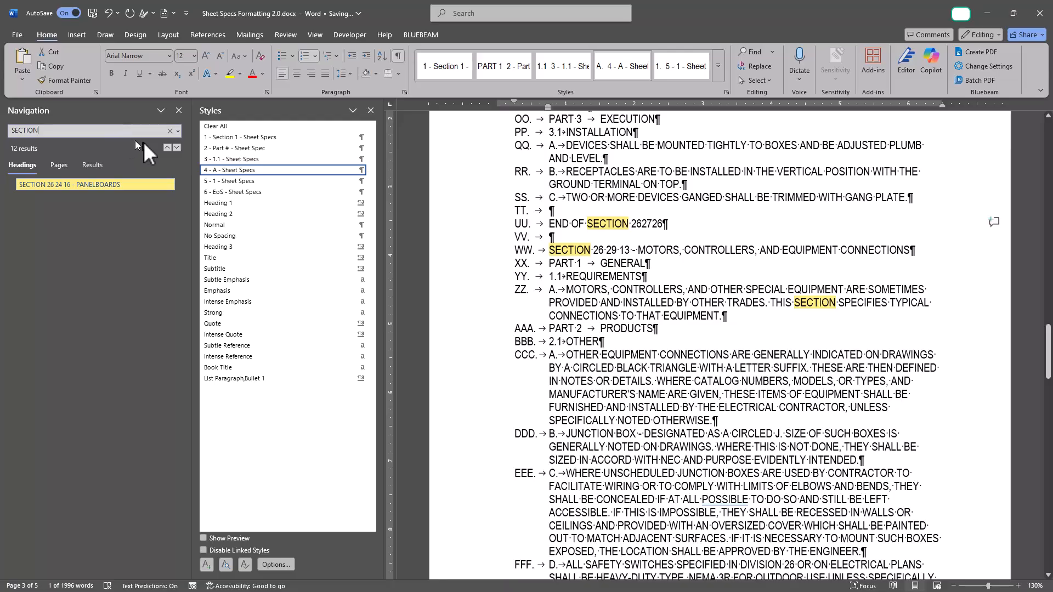
{"action": "left_click", "coordinate": [91, 165]}
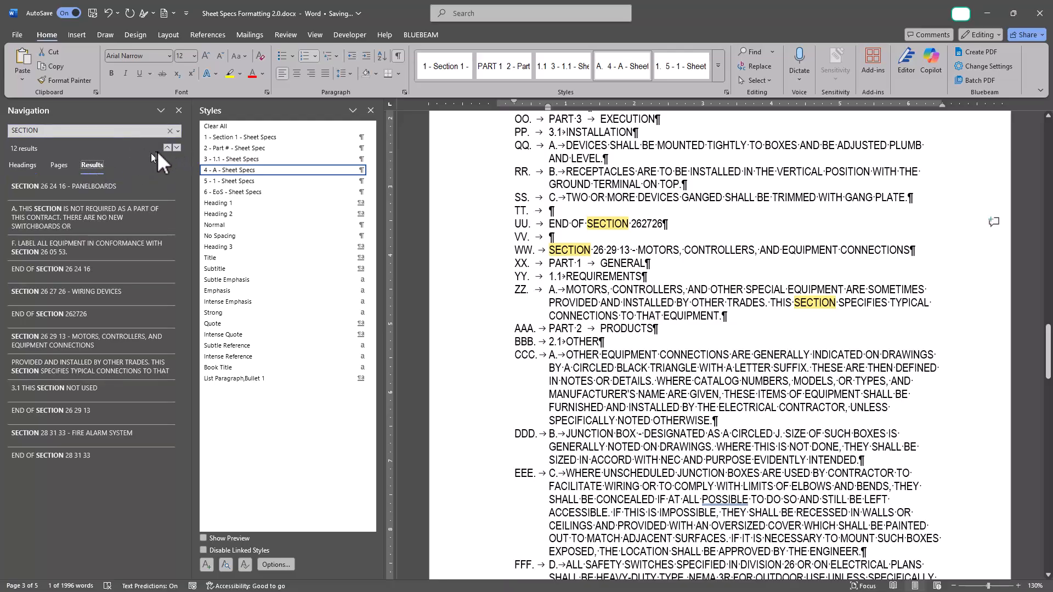
{"action": "left_click", "coordinate": [127, 196]}
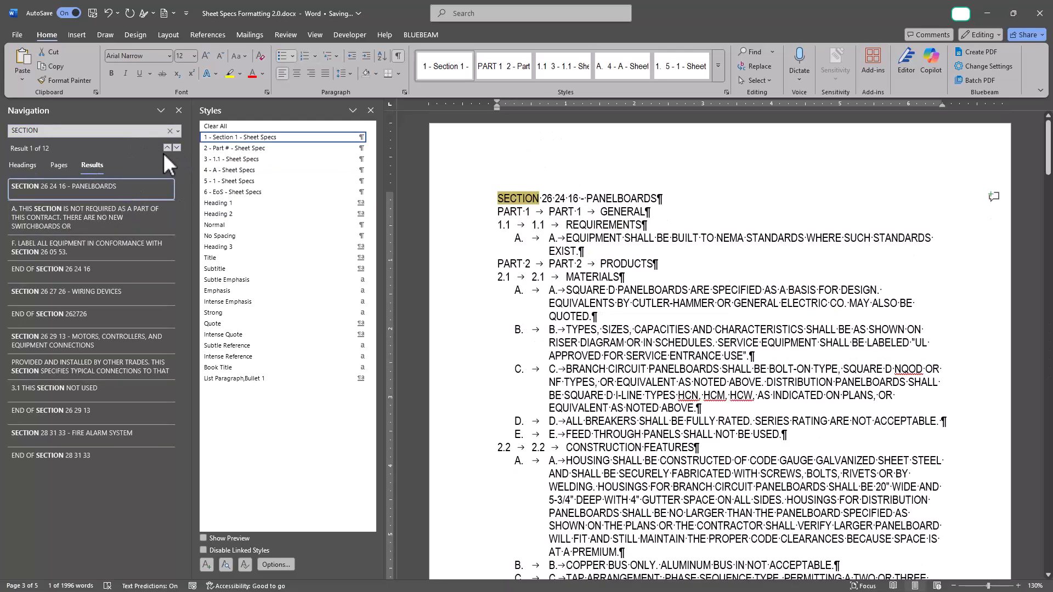
Find the SECTION 26 27 26 - WIRING DEVICES line and promote it three list levels to the 1 - Section 1 - Sheet Specs style.
{"action": "left_click", "coordinate": [177, 148]}
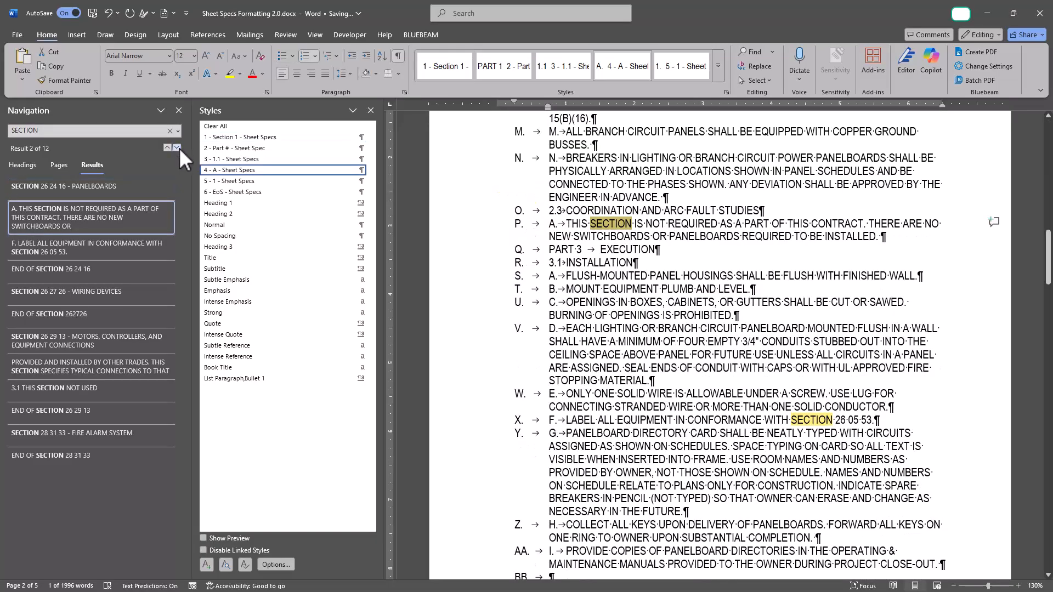
{"action": "left_click", "coordinate": [177, 148]}
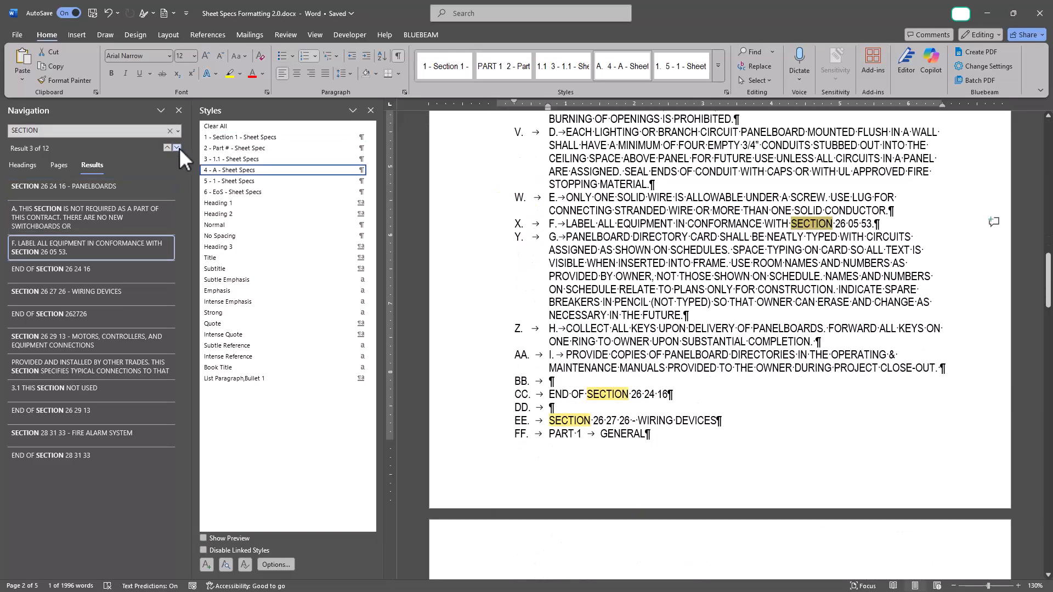
{"action": "left_click", "coordinate": [177, 149]}
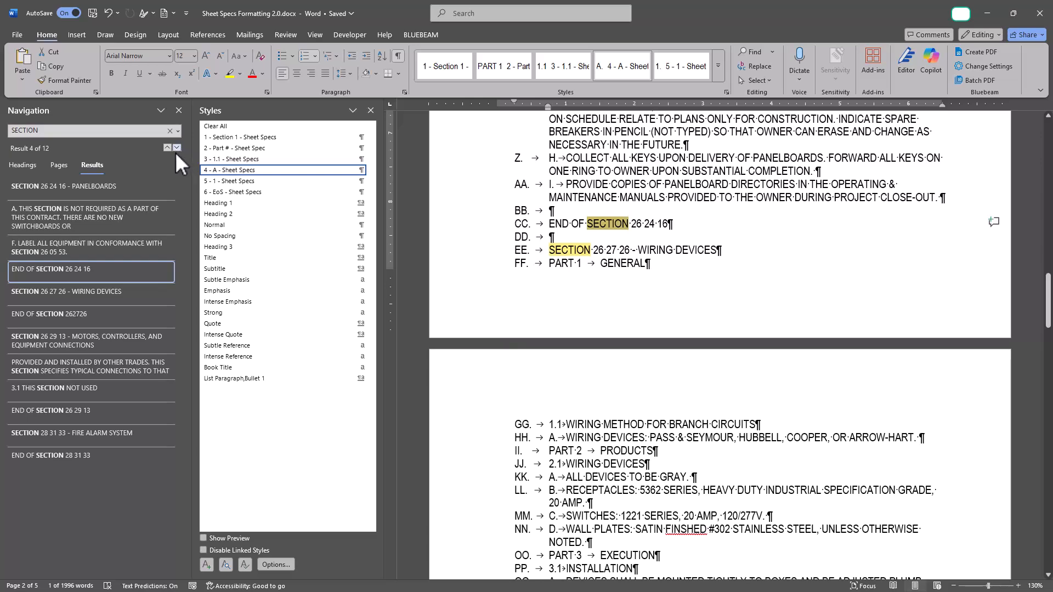
{"action": "left_click", "coordinate": [177, 149]}
{"action": "left_click", "coordinate": [354, 58]}
{"action": "left_click", "coordinate": [354, 58]}
{"action": "left_click", "coordinate": [353, 59]}
Find the SECTION 26 29 13 - MOTORS, CONTROLLERS, AND EQUIPMENT CONNECTIONS line and promote it to the 1 - Section 1 - Sheet Specs style.
{"action": "left_click", "coordinate": [177, 148]}
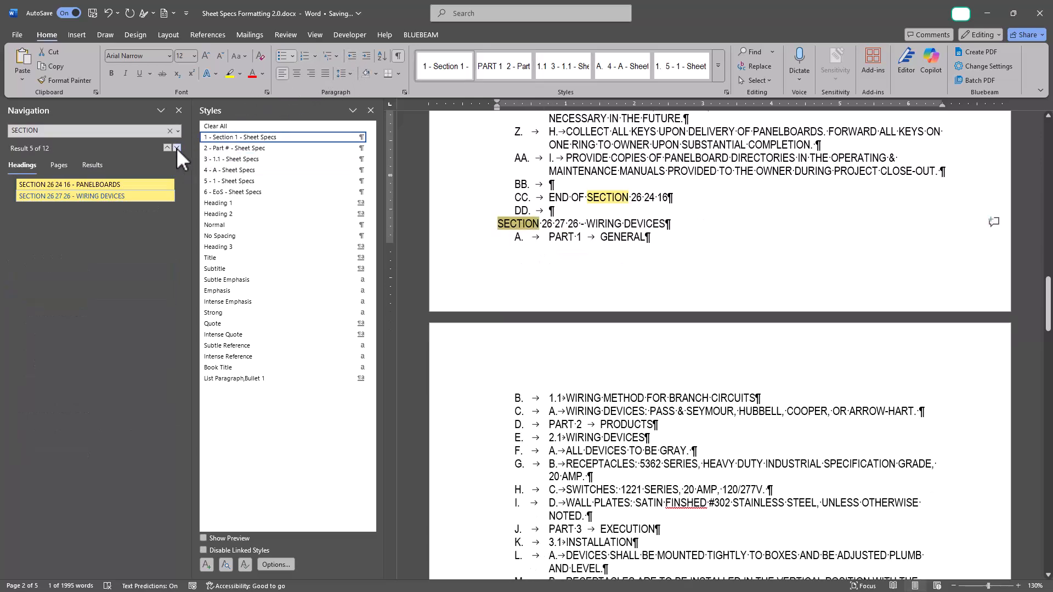
{"action": "left_click", "coordinate": [177, 148]}
{"action": "left_click", "coordinate": [176, 148]}
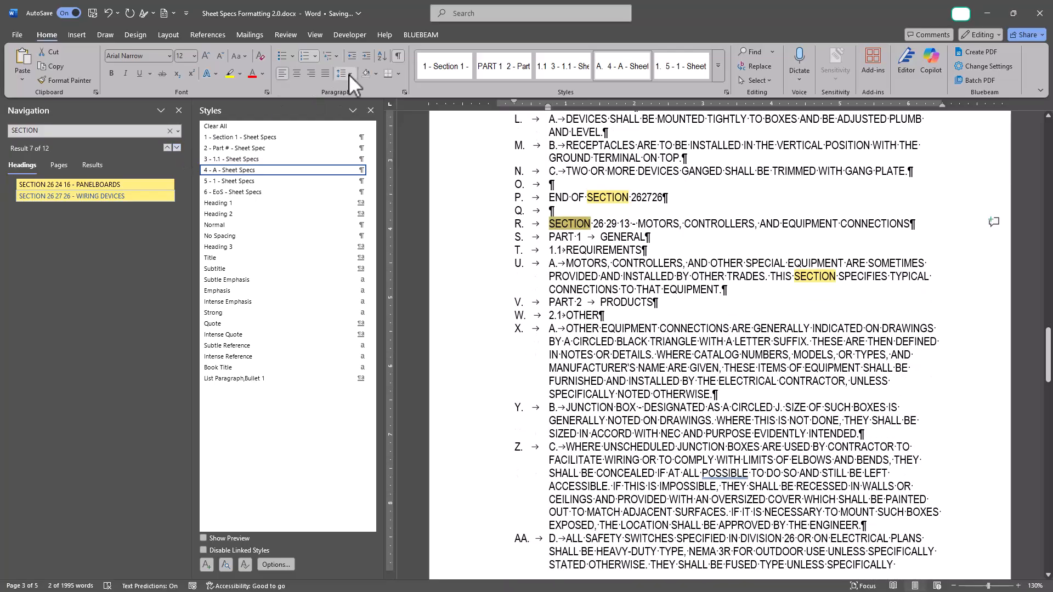
{"action": "left_click", "coordinate": [354, 57]}
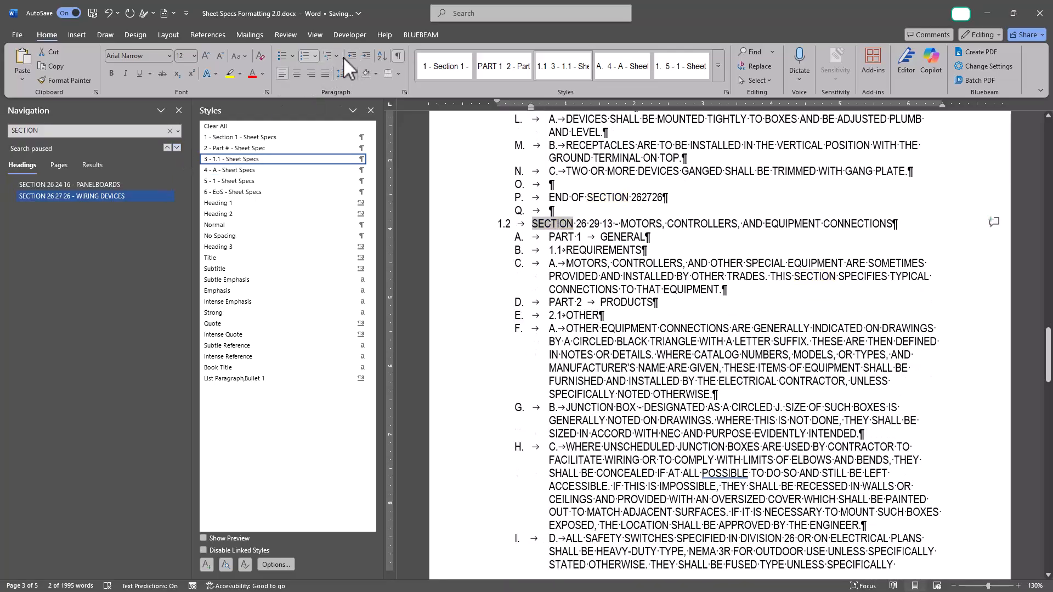
{"action": "left_click", "coordinate": [356, 57]}
{"action": "left_click", "coordinate": [356, 57]}
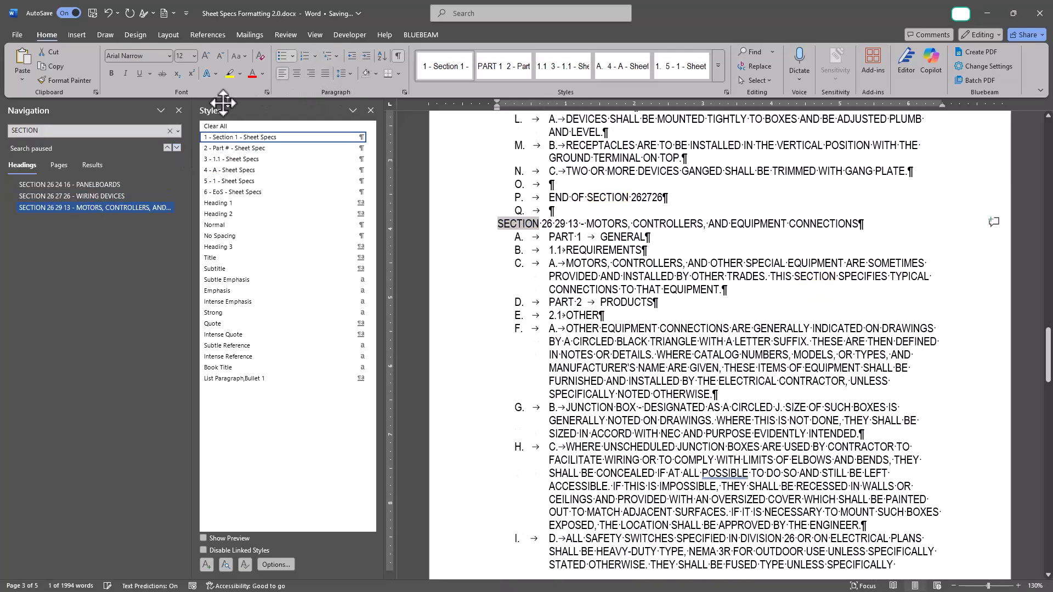
Find the SECTION 28 31 33 - FIRE ALARM SYSTEM line and promote it to the 1 - Section 1 - Sheet Specs style.
{"action": "left_click", "coordinate": [176, 147]}
{"action": "left_click", "coordinate": [177, 147]}
{"action": "left_click", "coordinate": [176, 147]}
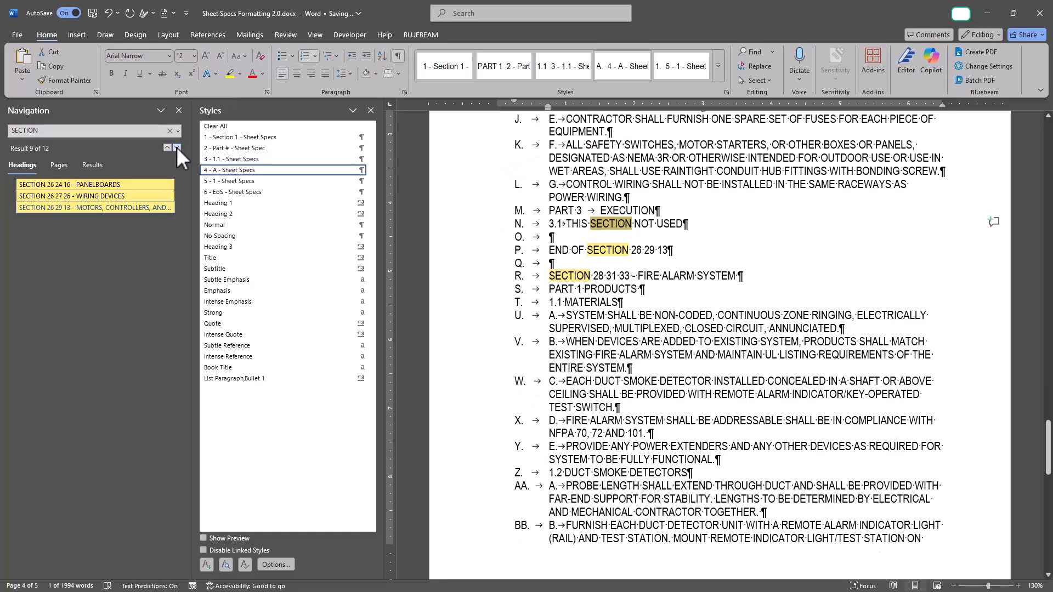
{"action": "left_click", "coordinate": [177, 147]}
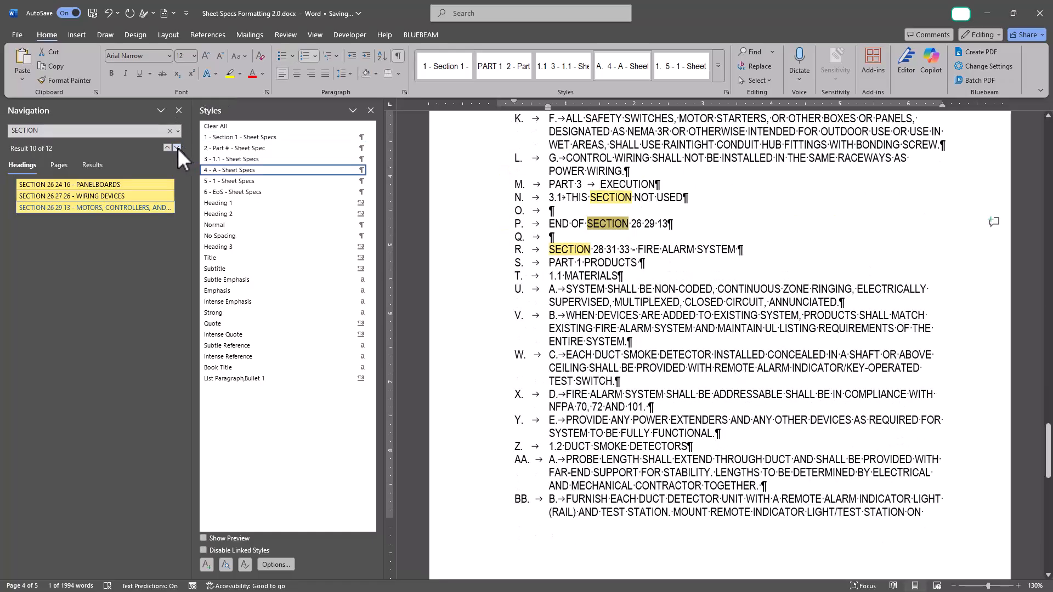
{"action": "left_click", "coordinate": [176, 147]}
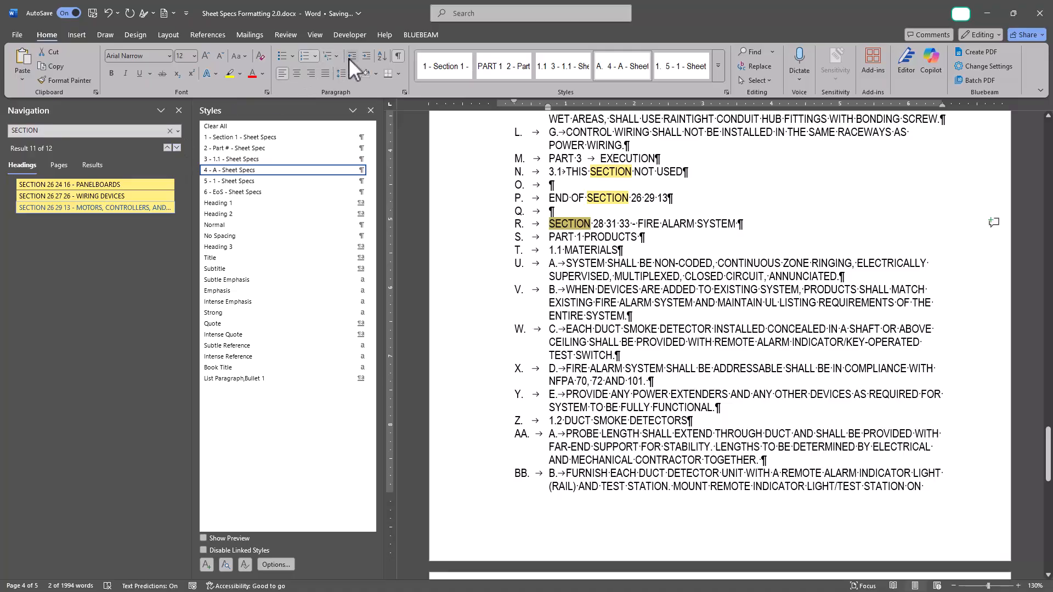
{"action": "left_click", "coordinate": [241, 137]}
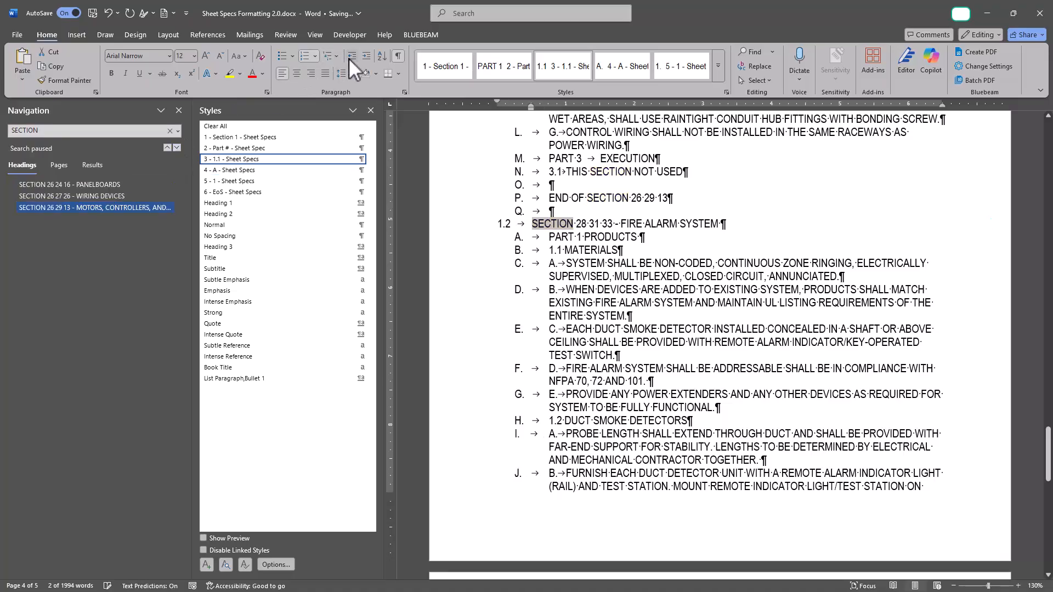
{"action": "left_click", "coordinate": [177, 147]}
{"action": "left_click", "coordinate": [177, 147]}
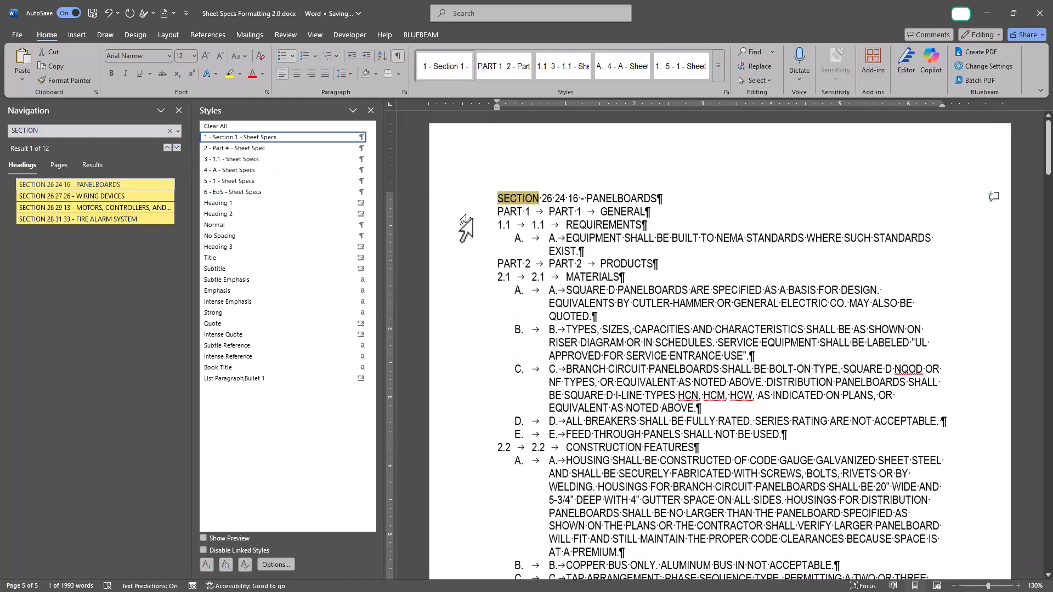
Search for PART 1 and promote the PART 1 PRODUCTS line under FIRE ALARM SYSTEM to the 2 - Part # - Sheet Spec style.
{"action": "left_click", "coordinate": [104, 135]}
{"action": "type", "text": "PART 1"}
{"action": "left_click", "coordinate": [178, 147]}
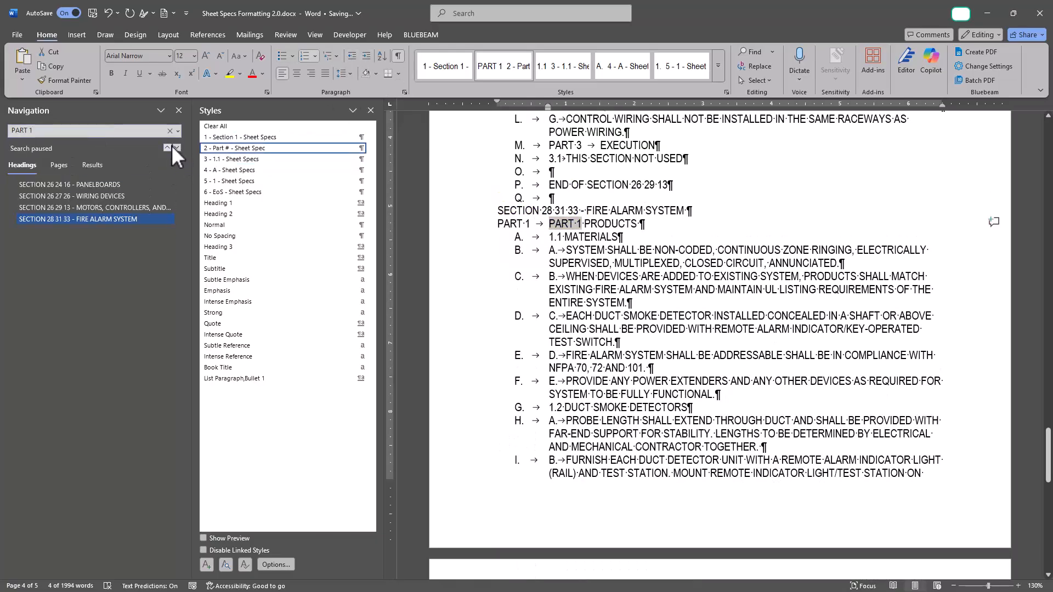
{"action": "left_click", "coordinate": [176, 147]}
{"action": "left_click", "coordinate": [176, 147]}
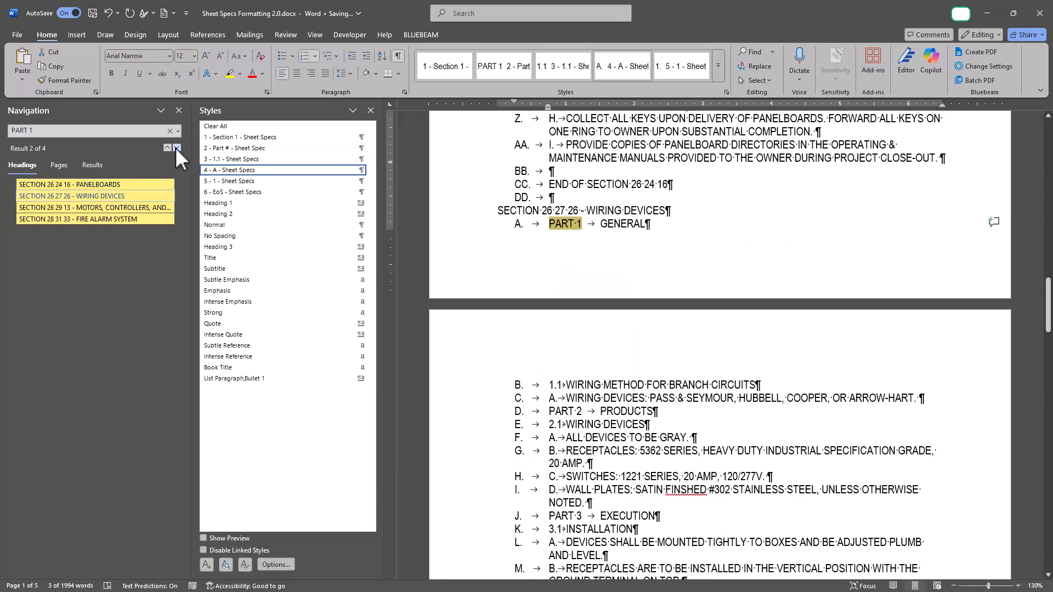
{"action": "key", "text": "Delete"}
{"action": "left_click", "coordinate": [176, 147]}
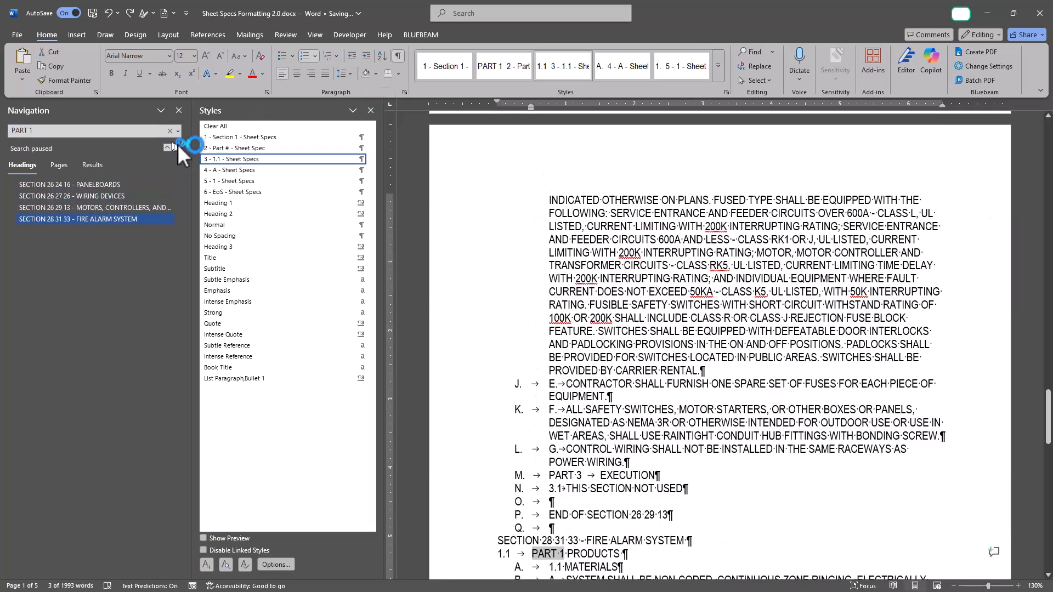
{"action": "left_click", "coordinate": [354, 60]}
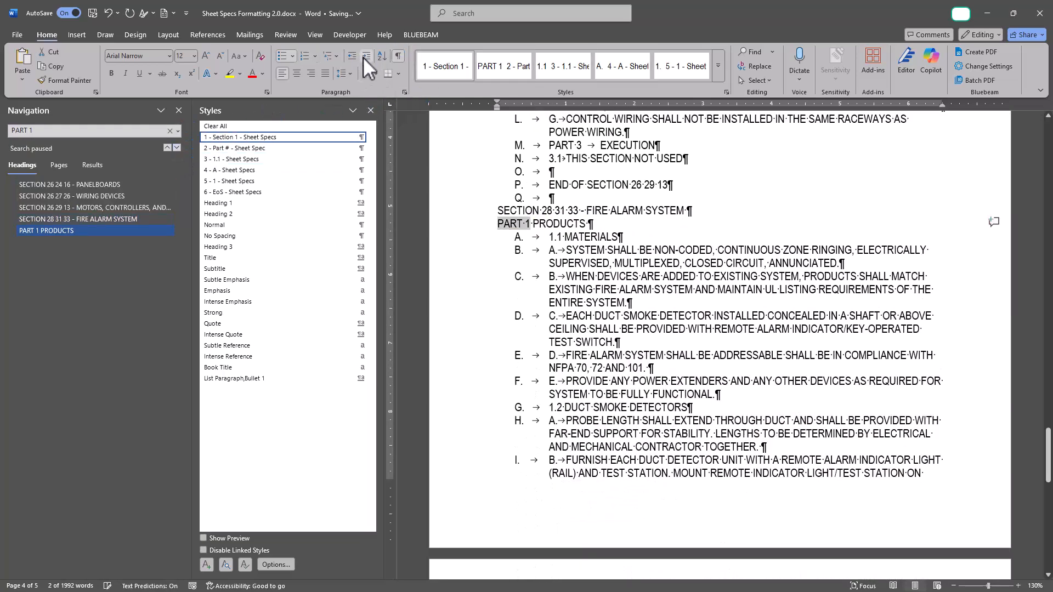
{"action": "left_click", "coordinate": [176, 147]}
{"action": "left_click", "coordinate": [176, 146]}
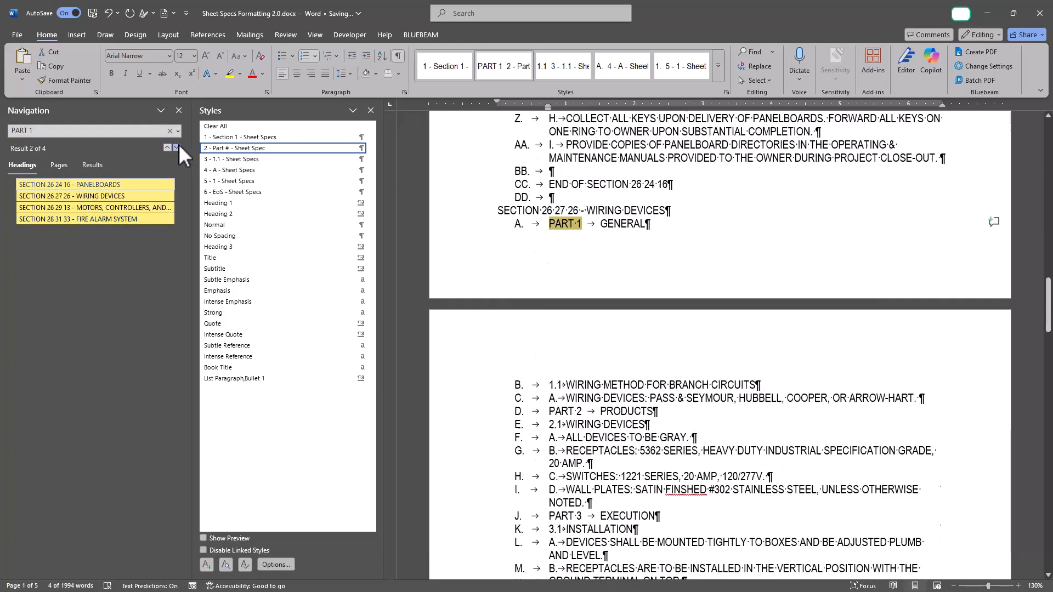
Promote the PART 1 GENERAL lines of SECTION 26 27 26 and SECTION 26 29 13 to the 2 - Part # - Sheet Spec style.
{"action": "left_click", "coordinate": [354, 58]}
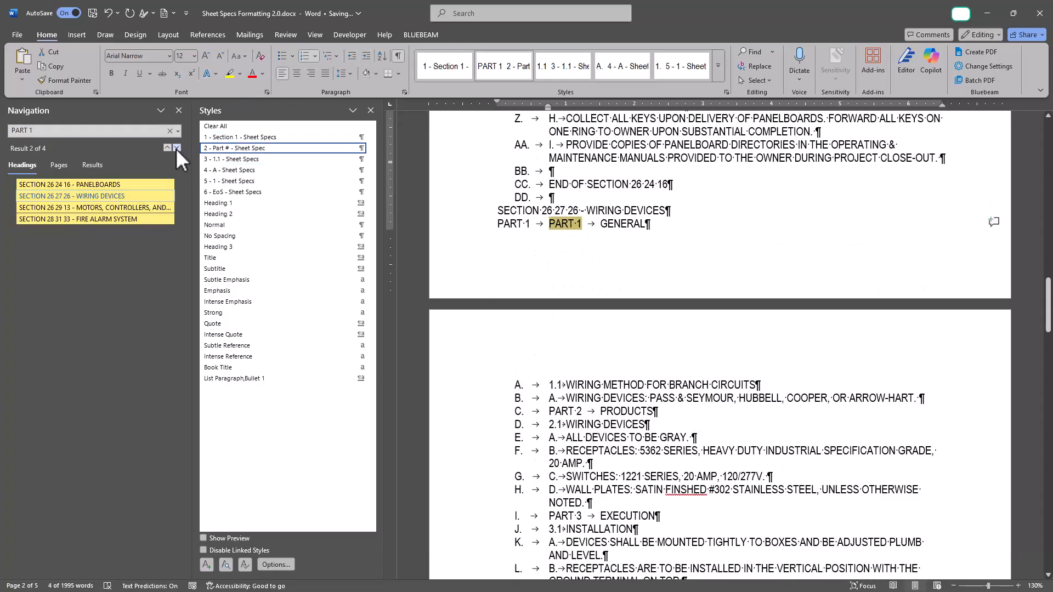
{"action": "left_click", "coordinate": [176, 148]}
{"action": "left_click", "coordinate": [350, 55]}
{"action": "left_click", "coordinate": [349, 52]}
{"action": "left_click", "coordinate": [177, 147]}
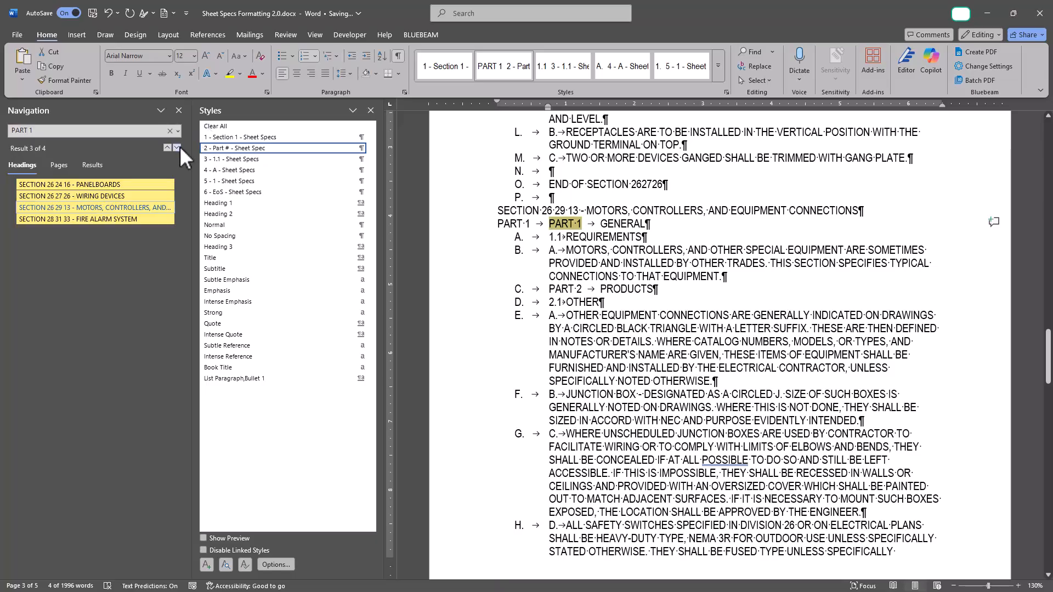
{"action": "left_click", "coordinate": [176, 147]}
{"action": "left_click", "coordinate": [178, 147]}
{"action": "left_click", "coordinate": [178, 147]}
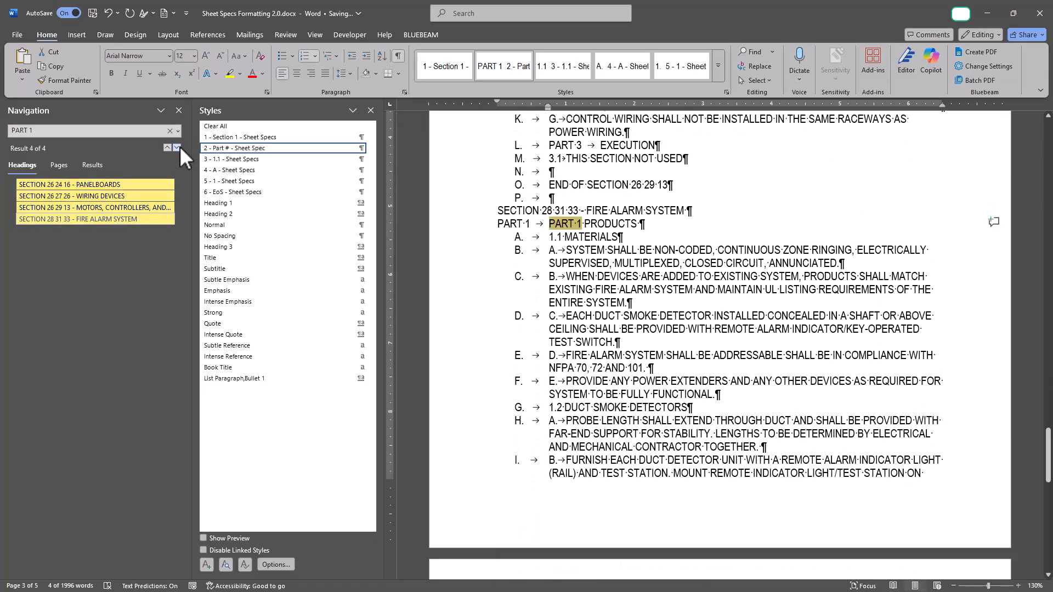
Search for PART 2 and promote the PART 2 lines of SECTION 26 29 13, 28 31 33 and 26 27 26 to 2 - Part # - Sheet Spec.
{"action": "left_click", "coordinate": [73, 133]}
{"action": "left_click", "coordinate": [75, 135]}
{"action": "type", "text": "3"}
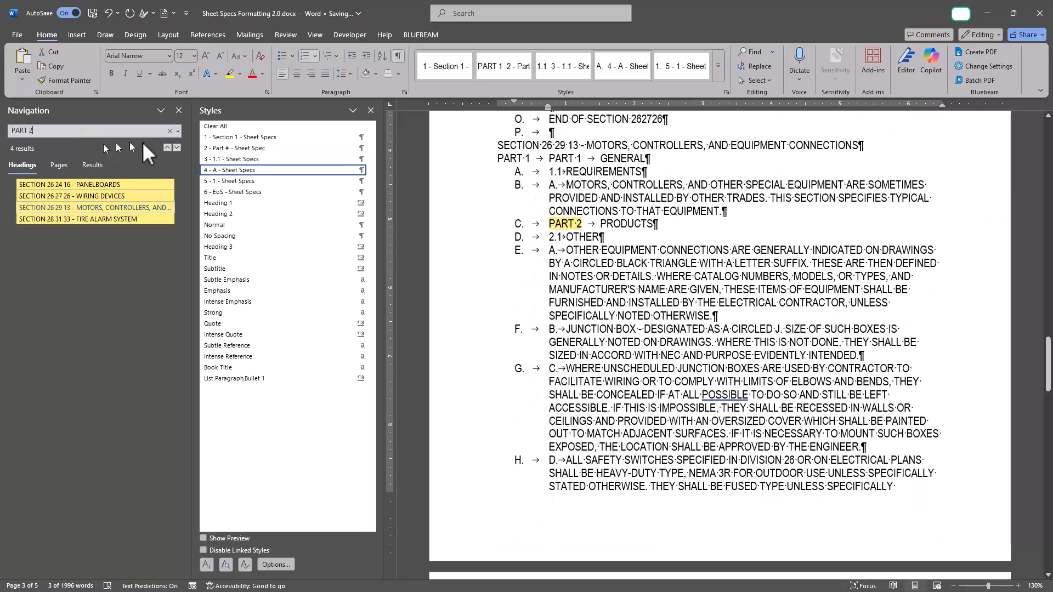
{"action": "left_click", "coordinate": [349, 55]}
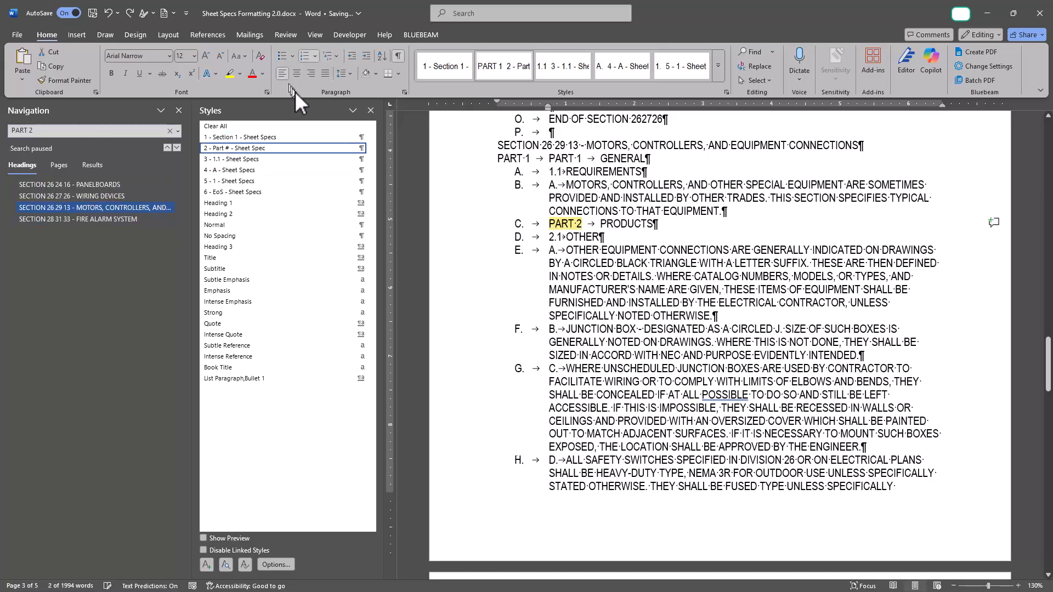
{"action": "left_click", "coordinate": [176, 148]}
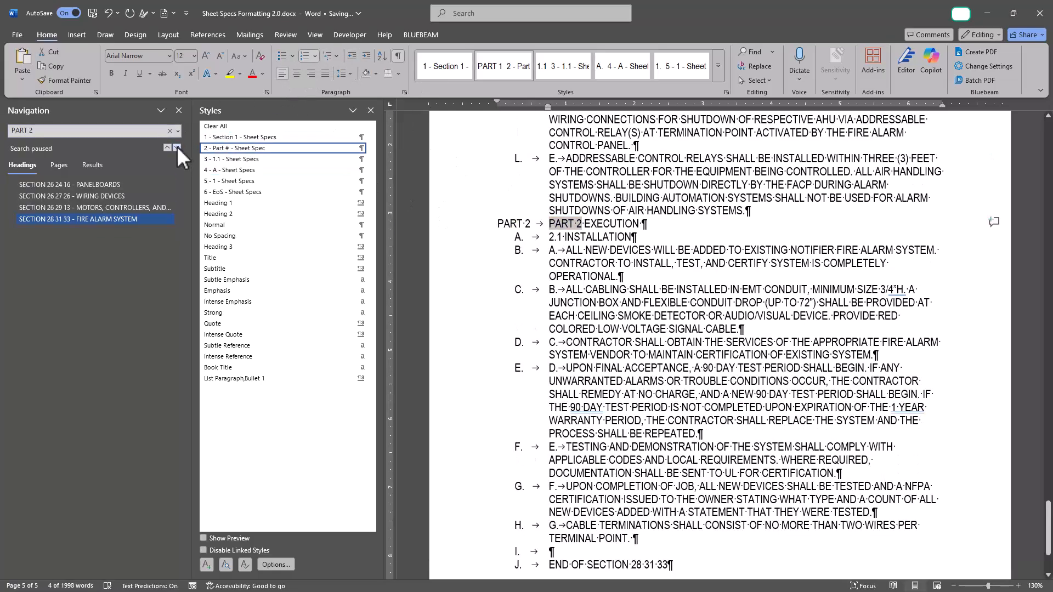
{"action": "left_click", "coordinate": [177, 148]}
{"action": "left_click", "coordinate": [176, 148]}
{"action": "left_click", "coordinate": [176, 148]}
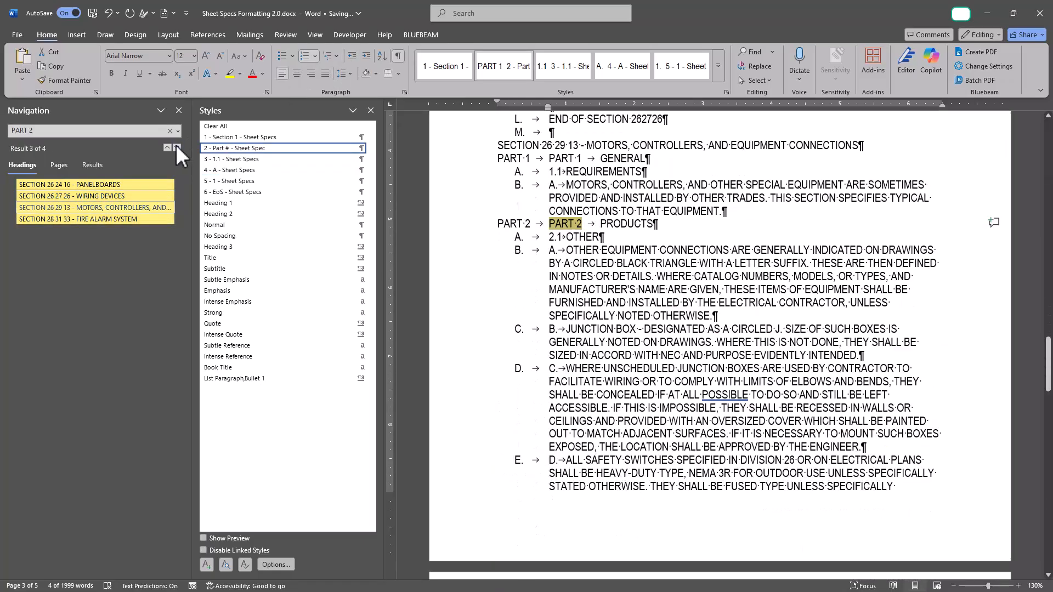
{"action": "left_click", "coordinate": [177, 148]}
Search for PART 3 and promote the PART 3 EXECUTION line of SECTION 26 27 26 to the 2 - Part # - Sheet Spec style.
{"action": "left_click", "coordinate": [61, 131]}
{"action": "key", "text": "BackSpace"}
{"action": "type", "text": "3"}
{"action": "left_click", "coordinate": [351, 56]}
{"action": "left_click", "coordinate": [351, 56]}
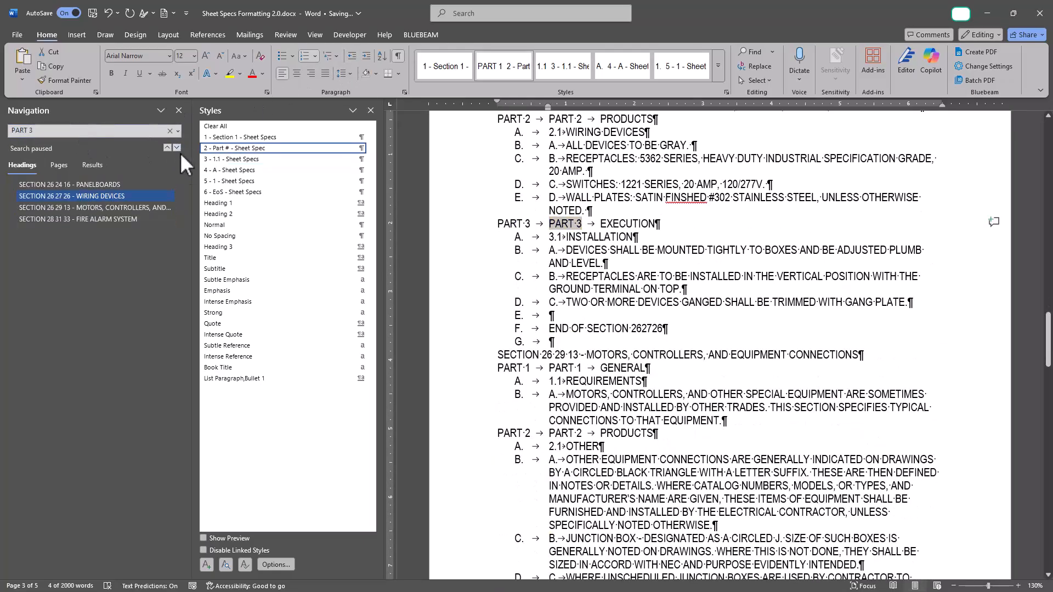
Promote the PART 3 EXECUTION lines of SECTION 26 29 13 and SECTION 26 24 16 to the 2 - Part # - Sheet Spec style.
{"action": "left_click", "coordinate": [176, 148]}
{"action": "left_click", "coordinate": [352, 56]}
{"action": "left_click", "coordinate": [352, 56]}
{"action": "left_click", "coordinate": [176, 148]}
{"action": "left_click", "coordinate": [352, 56]}
{"action": "left_click", "coordinate": [352, 55]}
{"action": "left_click", "coordinate": [178, 147]}
{"action": "left_click", "coordinate": [177, 148]}
{"action": "left_click", "coordinate": [177, 148]}
Review the list levels of the SECTION 26 24 16 - PANELBOARDS paragraphs, starting from the beginning of the document.
{"action": "scroll", "coordinate": [498, 228], "scroll_direction": "down", "scroll_amount": 20}
{"action": "scroll", "coordinate": [551, 378], "scroll_direction": "up", "scroll_amount": 6}
{"action": "scroll", "coordinate": [551, 382], "scroll_direction": "down", "scroll_amount": 4}
{"action": "scroll", "coordinate": [576, 354], "scroll_direction": "up", "scroll_amount": 5}
{"action": "scroll", "coordinate": [576, 351], "scroll_direction": "up", "scroll_amount": 6}
{"action": "scroll", "coordinate": [566, 206], "scroll_direction": "up", "scroll_amount": 20}
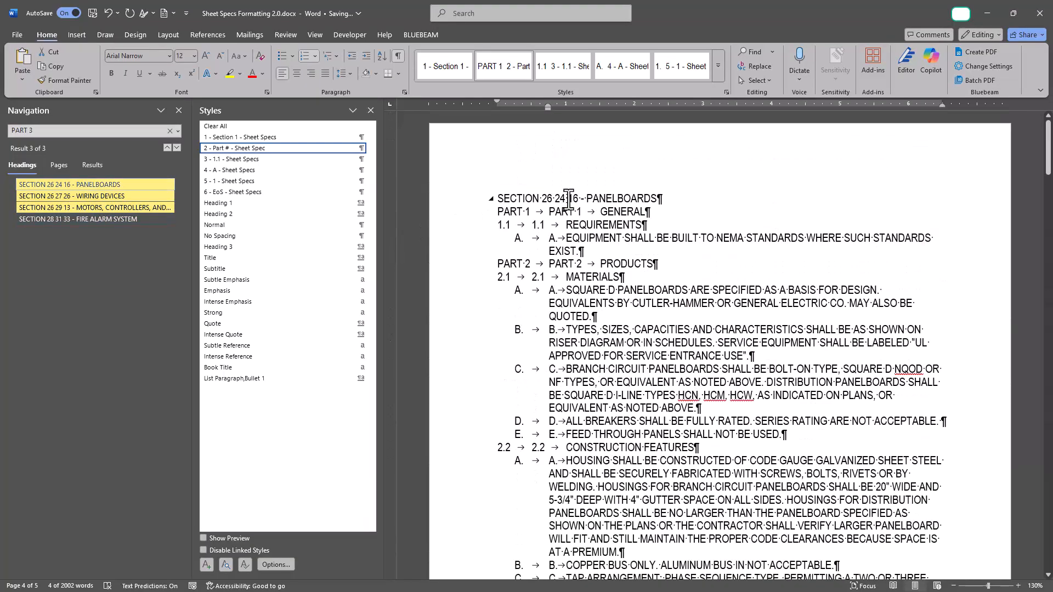
{"action": "left_click", "coordinate": [552, 242]}
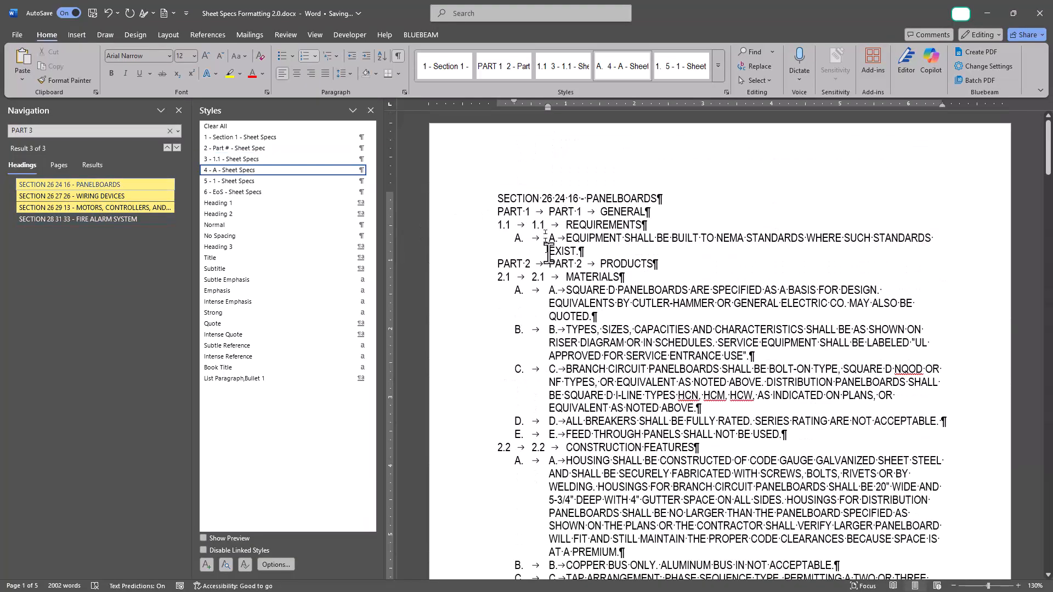
{"action": "scroll", "coordinate": [546, 379], "scroll_direction": "down", "scroll_amount": 5}
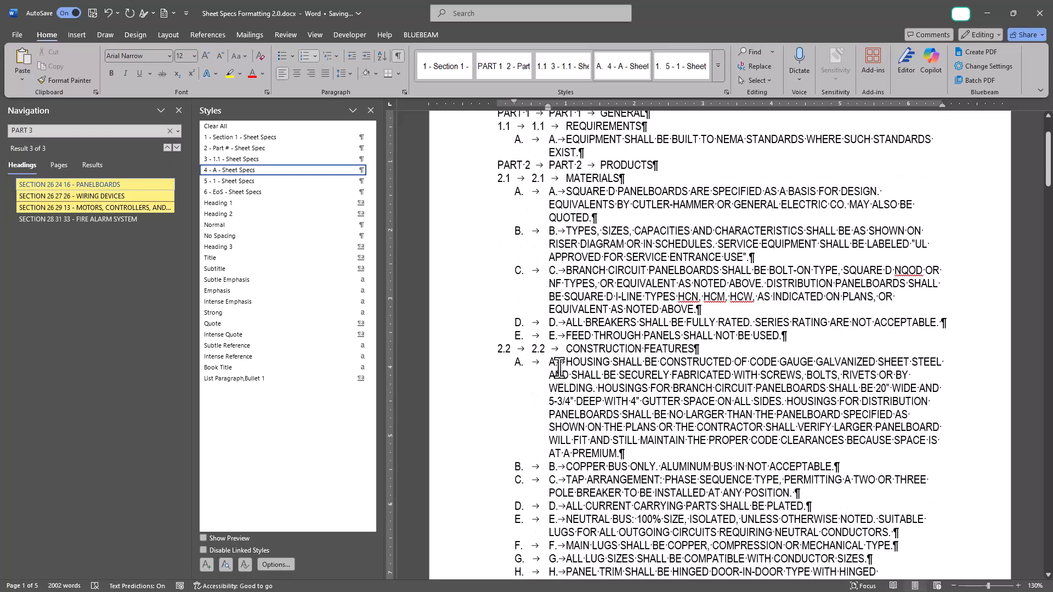
{"action": "scroll", "coordinate": [546, 380], "scroll_direction": "down", "scroll_amount": 3}
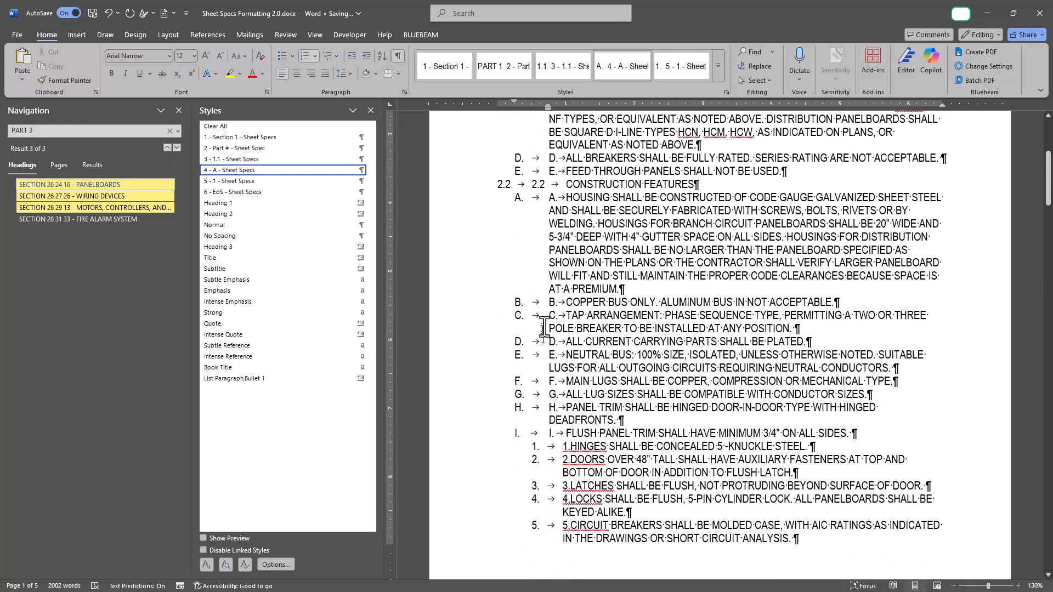
{"action": "scroll", "coordinate": [552, 436], "scroll_direction": "down", "scroll_amount": 2}
{"action": "scroll", "coordinate": [552, 436], "scroll_direction": "down", "scroll_amount": 8}
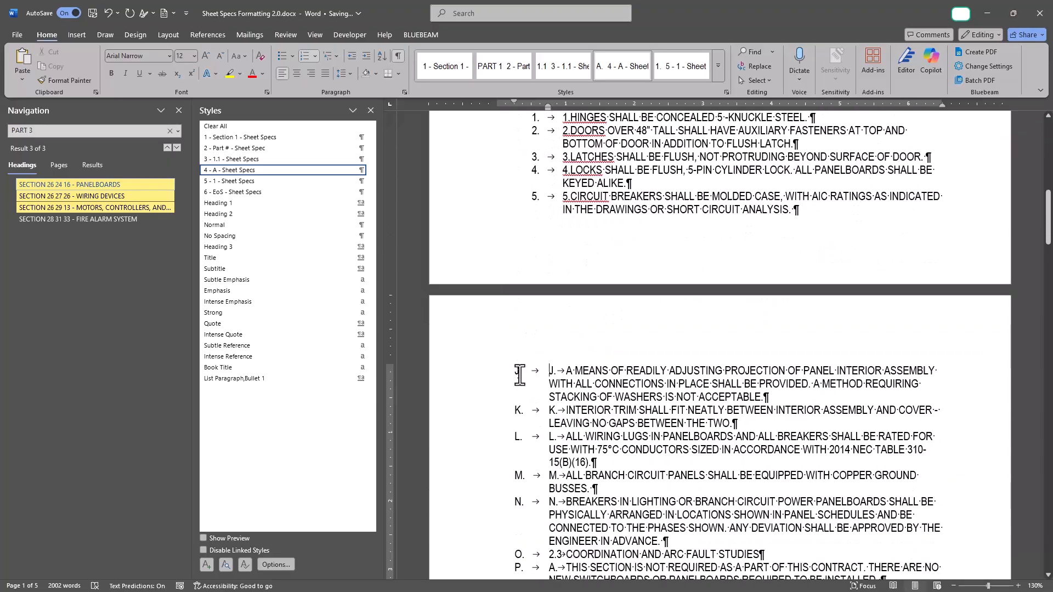
{"action": "left_click", "coordinate": [519, 371]}
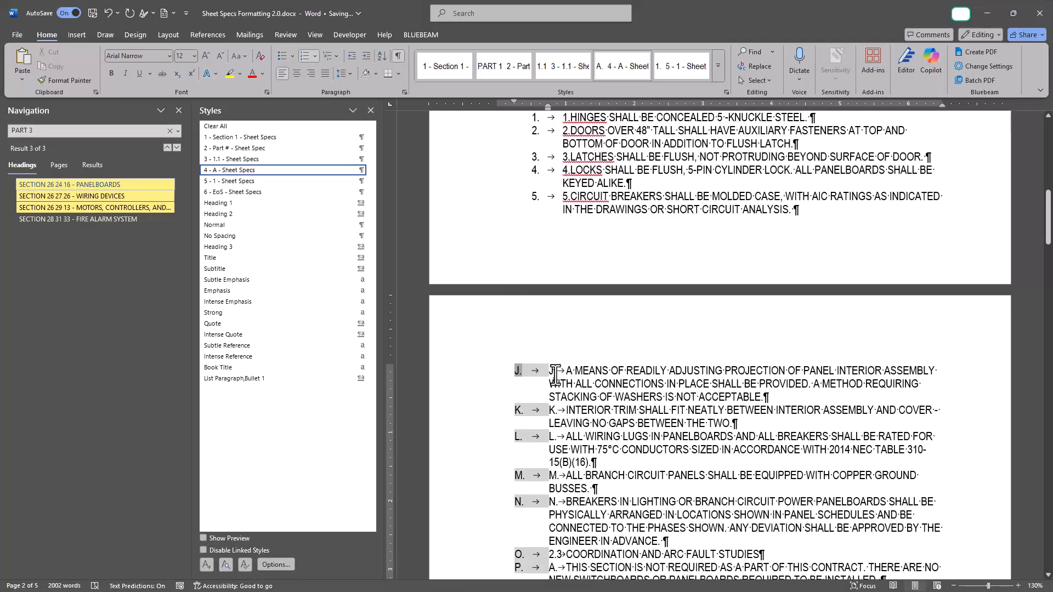
Promote 2.3 COORDINATION AND ARC FAULT STUDIES and 3.1 INSTALLATION in SECTION 26 24 16 to the 3 - 1.1 - Sheet Specs style.
{"action": "scroll", "coordinate": [543, 406], "scroll_direction": "down", "scroll_amount": 4}
{"action": "left_click", "coordinate": [559, 423]}
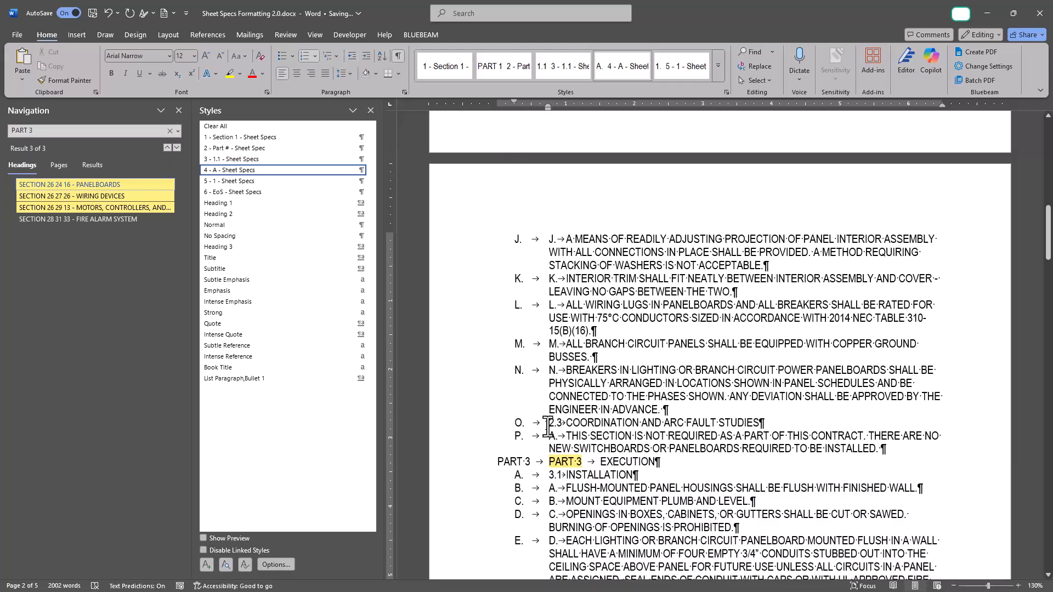
{"action": "key", "text": "shift+Tab"}
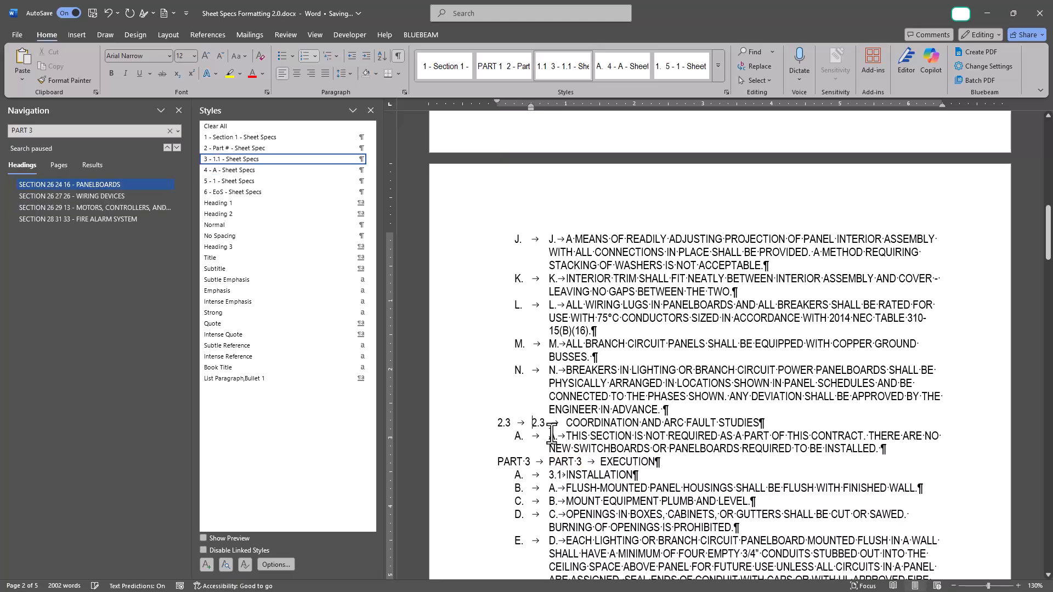
{"action": "scroll", "coordinate": [550, 447], "scroll_direction": "down", "scroll_amount": 1}
{"action": "key", "text": "shift+Tab"}
{"action": "scroll", "coordinate": [548, 444], "scroll_direction": "down", "scroll_amount": 4}
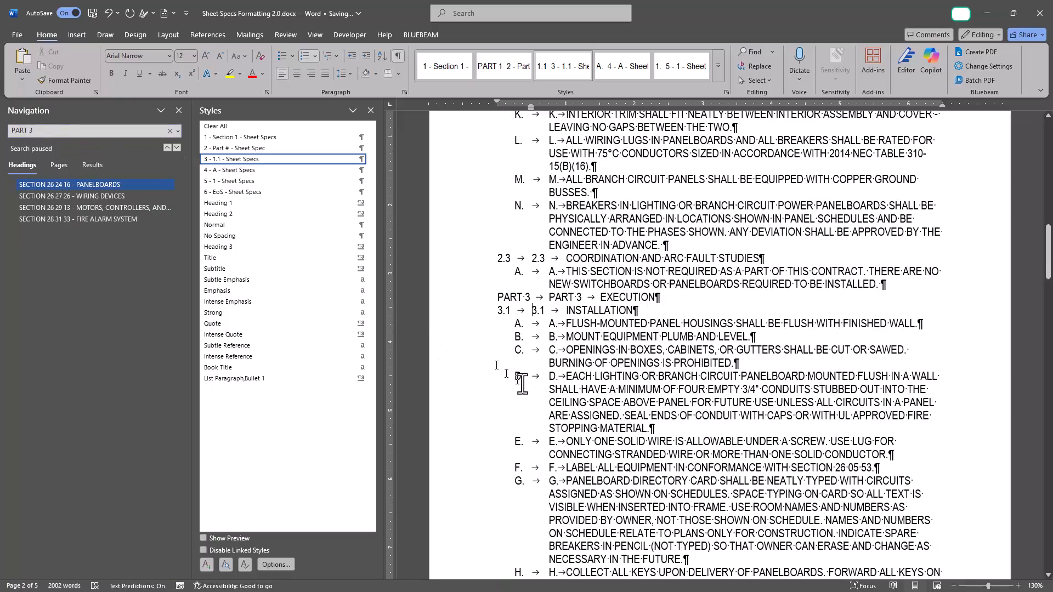
Promote 1.1 WIRING METHOD FOR BRANCH CIRCUITS, 2.1 WIRING DEVICES and 3.1 INSTALLATION in SECTION 26 27 26 to the 3 - 1.1 - Sheet Specs style.
{"action": "scroll", "coordinate": [555, 416], "scroll_direction": "down", "scroll_amount": 5}
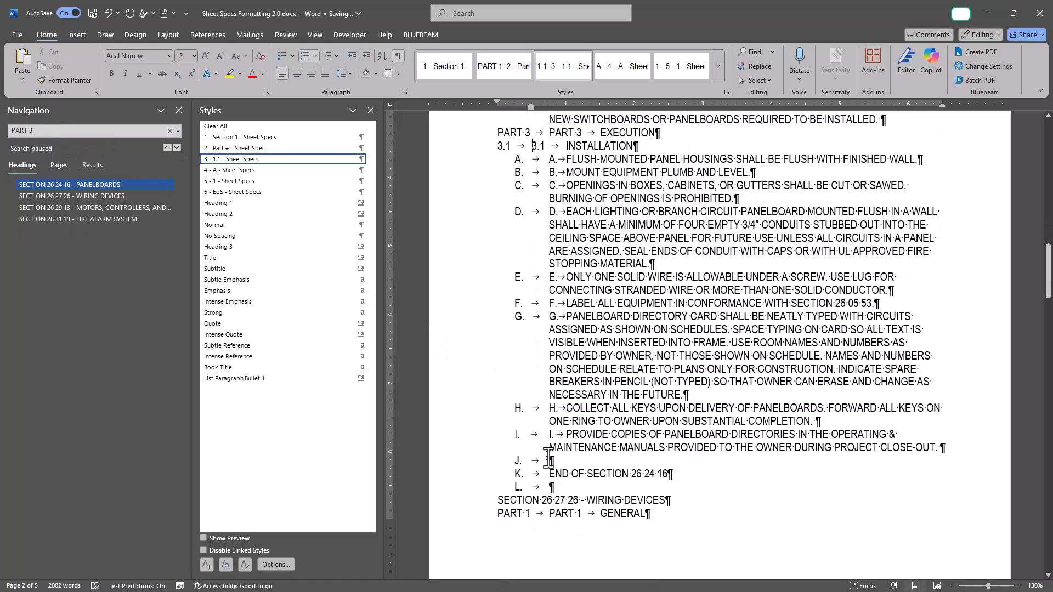
{"action": "scroll", "coordinate": [557, 461], "scroll_direction": "down", "scroll_amount": 11}
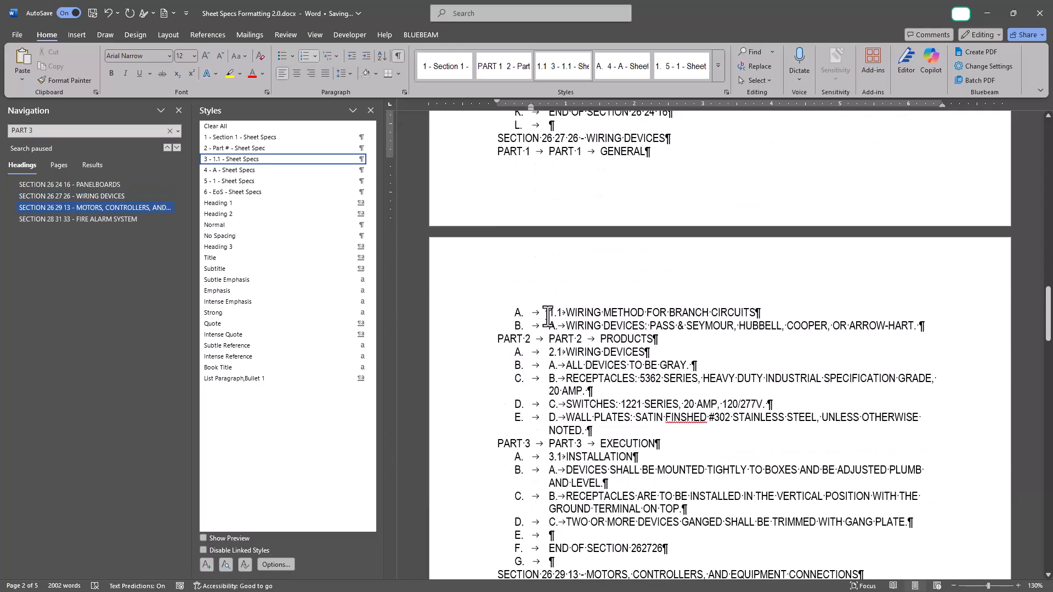
{"action": "left_click", "coordinate": [548, 315]}
{"action": "key", "text": "F4"}
{"action": "left_click", "coordinate": [547, 354]}
{"action": "key", "text": "F4"}
{"action": "scroll", "coordinate": [546, 420], "scroll_direction": "down", "scroll_amount": 1}
{"action": "left_click", "coordinate": [546, 422]}
{"action": "key", "text": "F4"}
Promote 1.1 REQUIREMENTS, 2.1 OTHER and 3.1 THIS SECTION NOT USED in SECTION 26 29 13 to the 3 - 1.1 - Sheet Specs style.
{"action": "scroll", "coordinate": [559, 409], "scroll_direction": "down", "scroll_amount": 6}
{"action": "left_click", "coordinate": [549, 371]}
{"action": "key", "text": "F4"}
{"action": "scroll", "coordinate": [548, 371], "scroll_direction": "down", "scroll_amount": 2}
{"action": "left_click", "coordinate": [549, 371]}
{"action": "key", "text": "F4"}
{"action": "scroll", "coordinate": [562, 399], "scroll_direction": "down", "scroll_amount": 6}
{"action": "left_click", "coordinate": [548, 371]}
{"action": "key", "text": "F4"}
Promote 1.1 MATERIALS, 1.2 DUCT SMOKE DETECTORS and 2.1 INSTALLATION in SECTION 28 31 33 to the 3 - 1.1 - Sheet Specs style.
{"action": "scroll", "coordinate": [548, 372], "scroll_direction": "down", "scroll_amount": 5}
{"action": "left_click", "coordinate": [549, 365]}
{"action": "key", "text": "F4"}
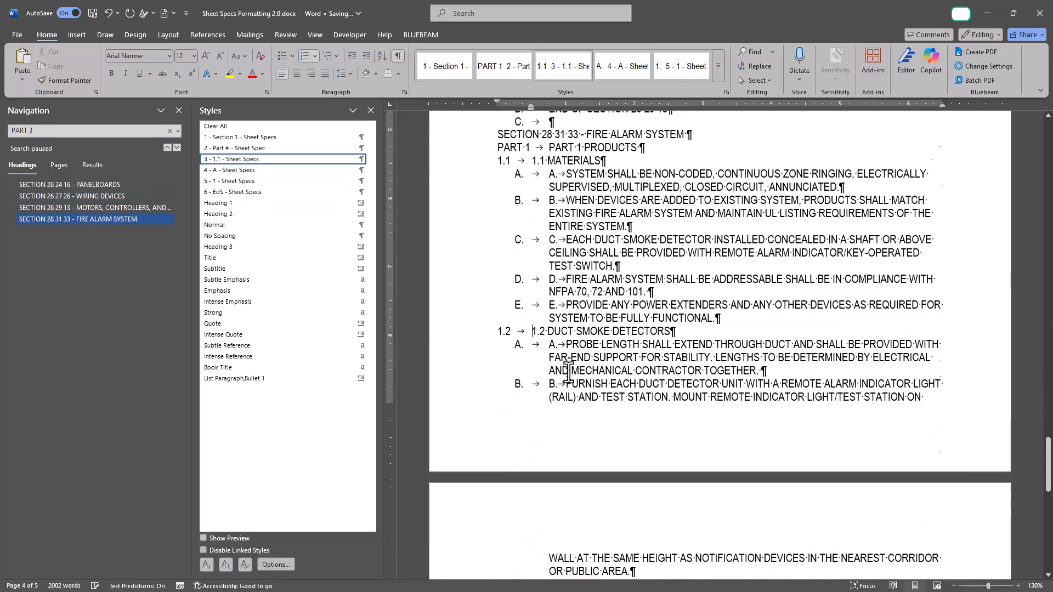
{"action": "scroll", "coordinate": [560, 357], "scroll_direction": "down", "scroll_amount": 6}
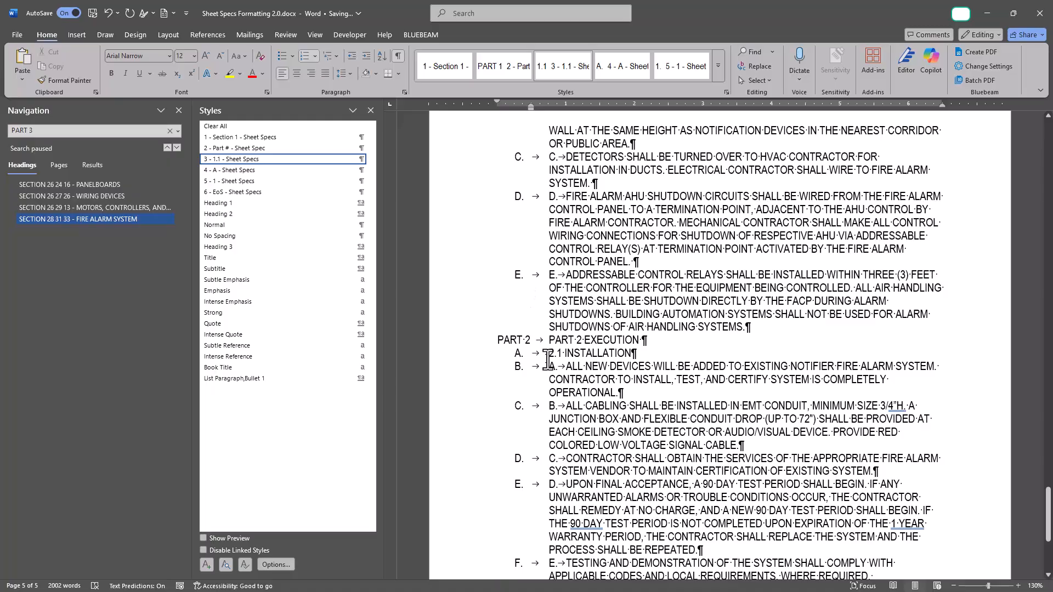
{"action": "left_click", "coordinate": [549, 355]}
{"action": "key", "text": "F4"}
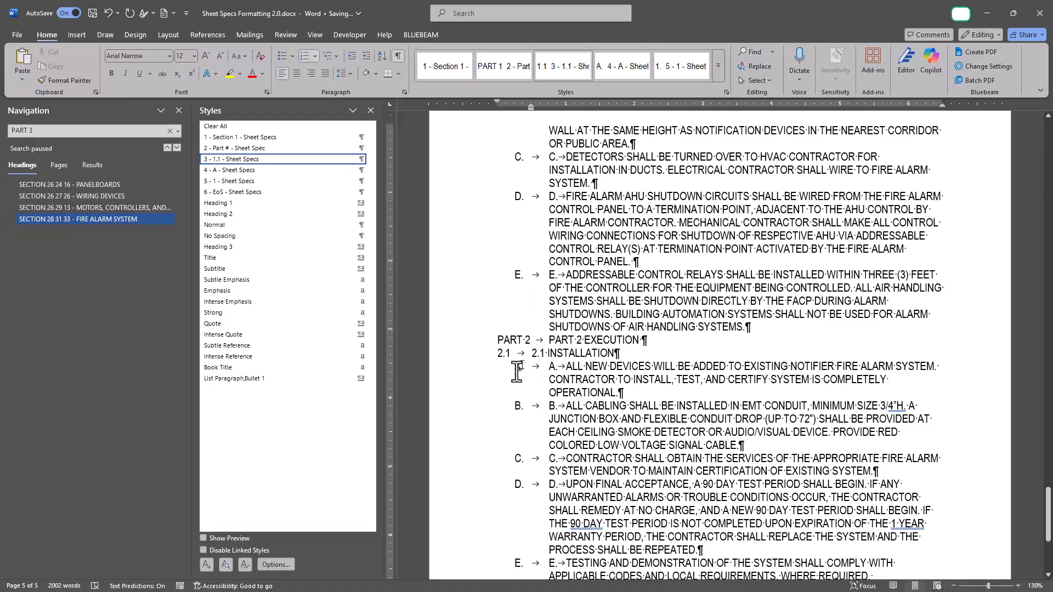
Review the heading levels, blank paragraphs and END OF SECTION lines of all sections from the document's end back to its start.
{"action": "scroll", "coordinate": [547, 375], "scroll_direction": "down", "scroll_amount": 4}
{"action": "scroll", "coordinate": [545, 426], "scroll_direction": "down", "scroll_amount": 2}
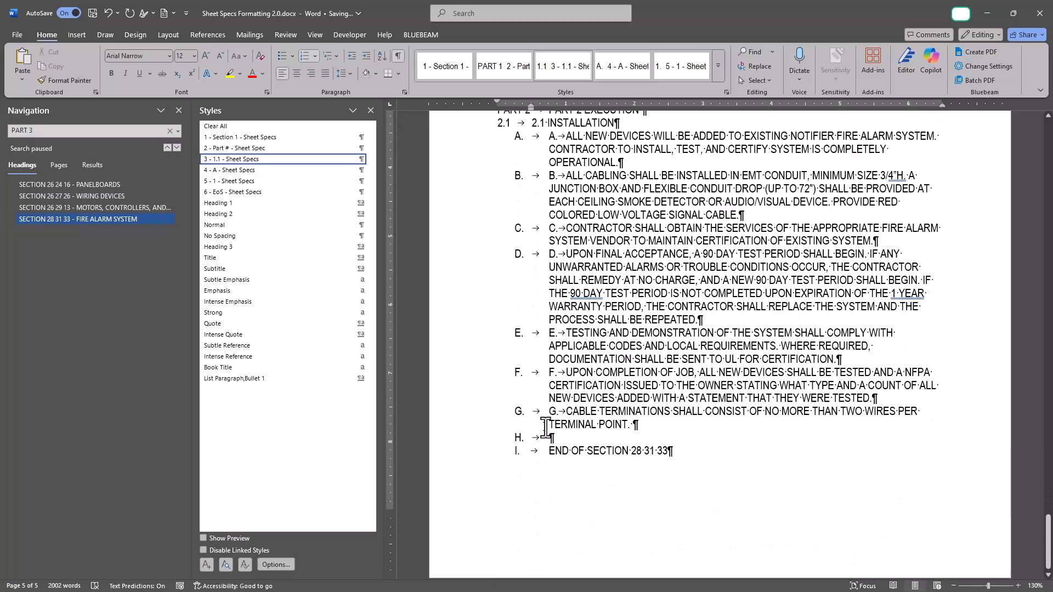
{"action": "scroll", "coordinate": [546, 430], "scroll_direction": "down", "scroll_amount": 1}
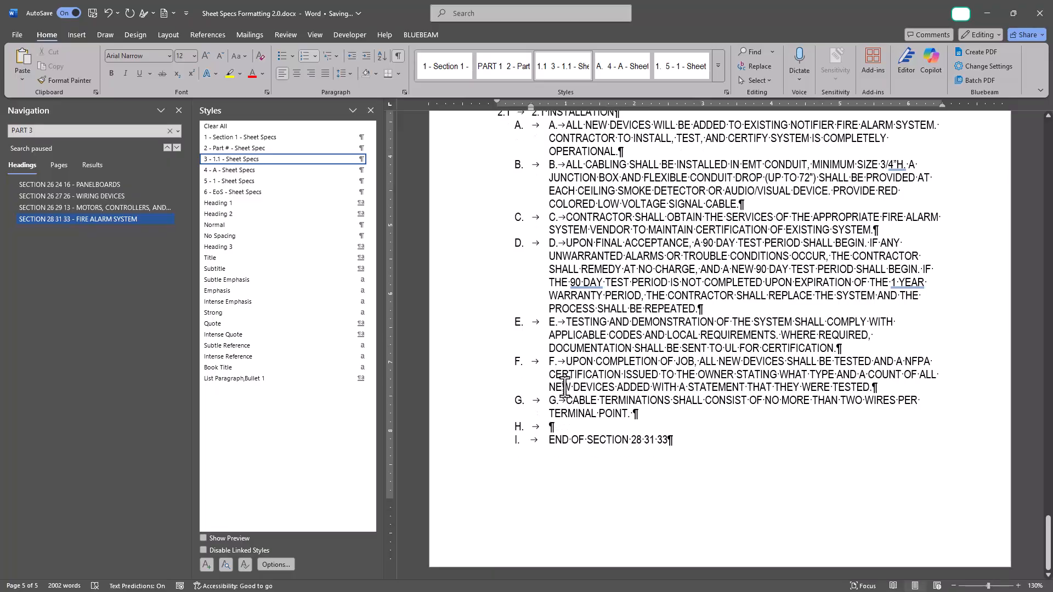
{"action": "scroll", "coordinate": [564, 384], "scroll_direction": "up", "scroll_amount": 13}
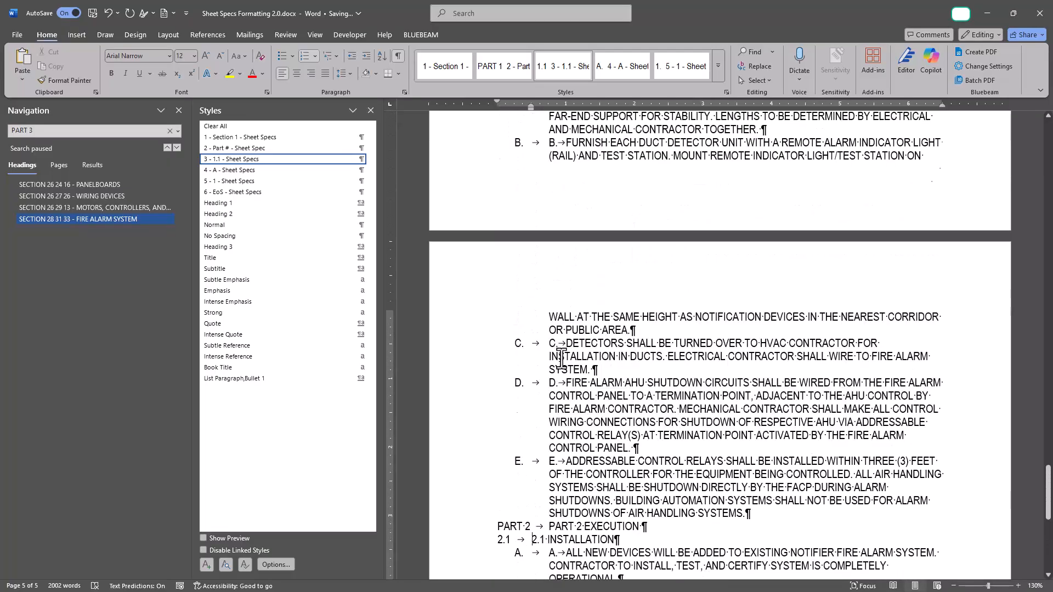
{"action": "scroll", "coordinate": [562, 346], "scroll_direction": "up", "scroll_amount": 3}
{"action": "scroll", "coordinate": [563, 309], "scroll_direction": "up", "scroll_amount": 6}
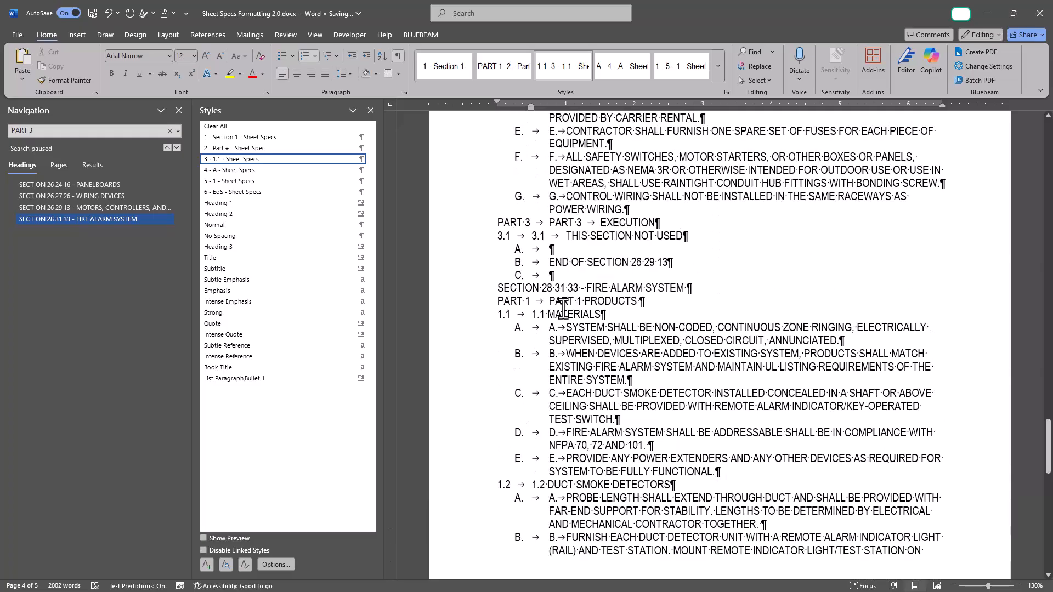
{"action": "scroll", "coordinate": [562, 309], "scroll_direction": "up", "scroll_amount": 11}
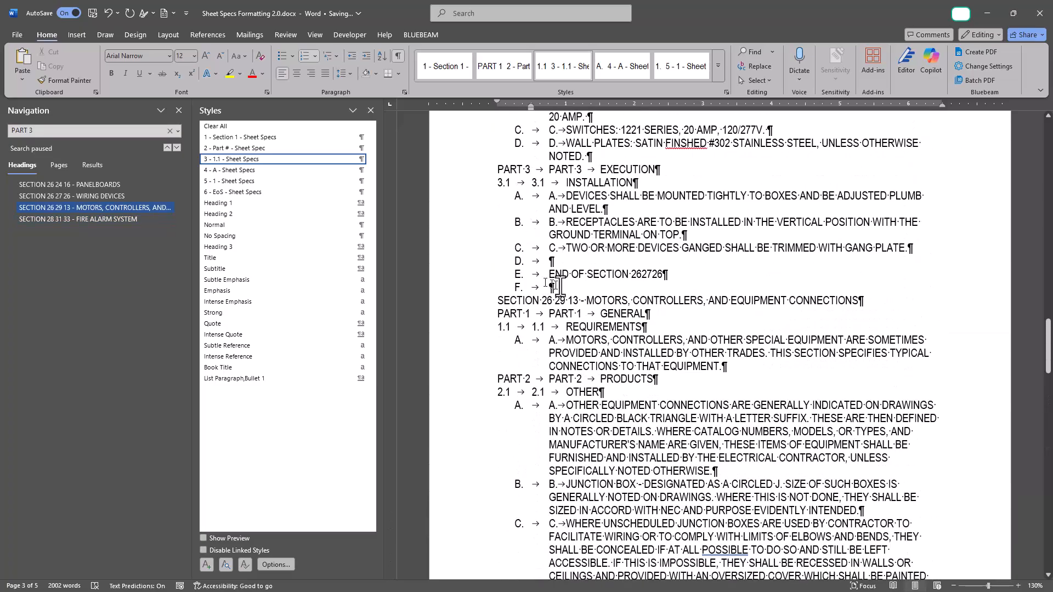
{"action": "left_click", "coordinate": [575, 258]}
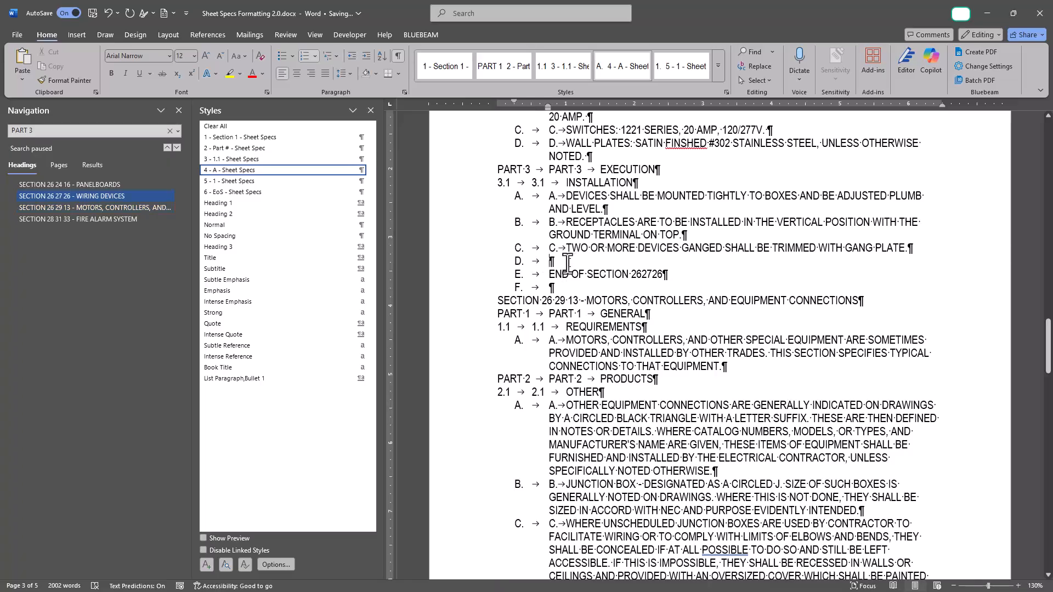
{"action": "left_click", "coordinate": [459, 262]}
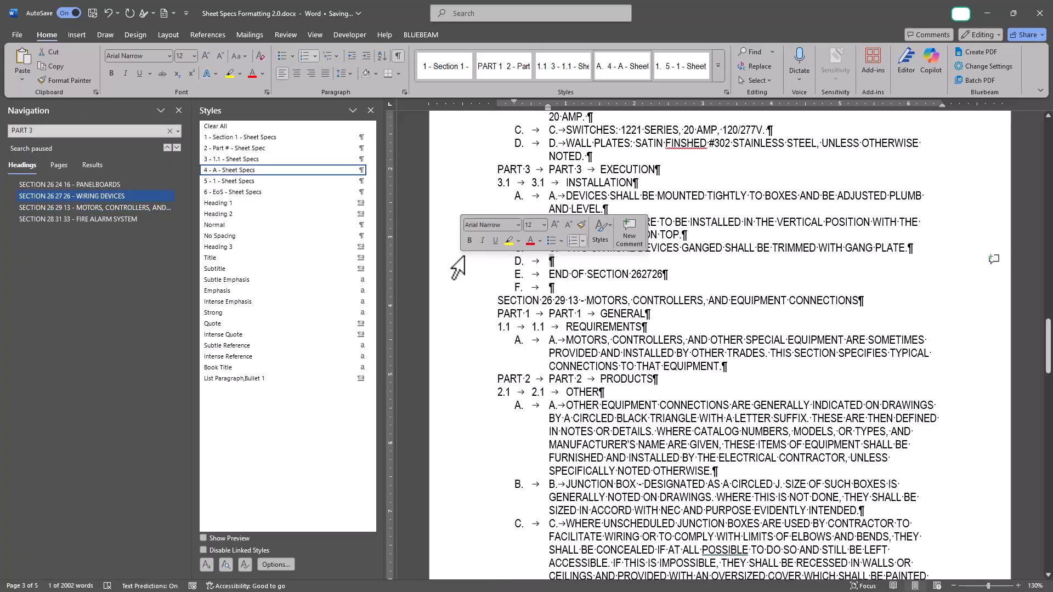
{"action": "left_click", "coordinate": [592, 261]}
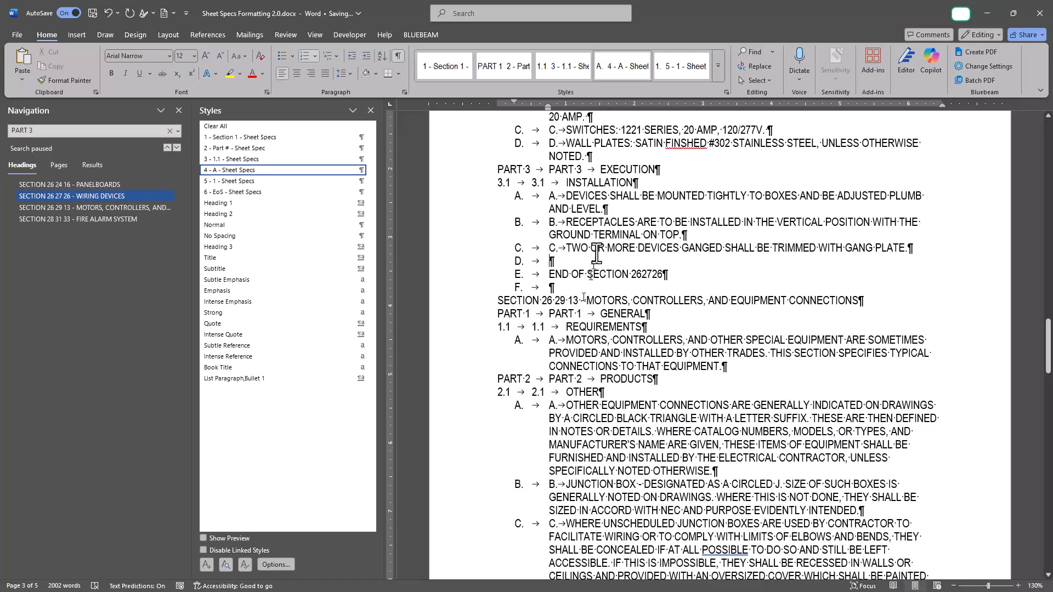
{"action": "scroll", "coordinate": [598, 241], "scroll_direction": "up", "scroll_amount": 3}
{"action": "scroll", "coordinate": [617, 266], "scroll_direction": "up", "scroll_amount": 7}
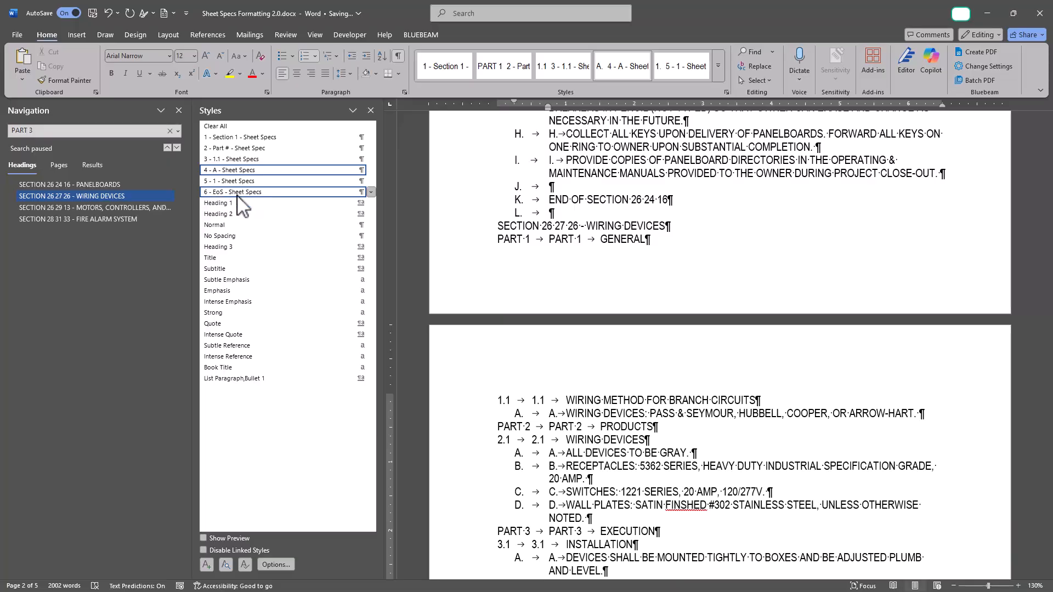
{"action": "scroll", "coordinate": [558, 314], "scroll_direction": "up", "scroll_amount": 5}
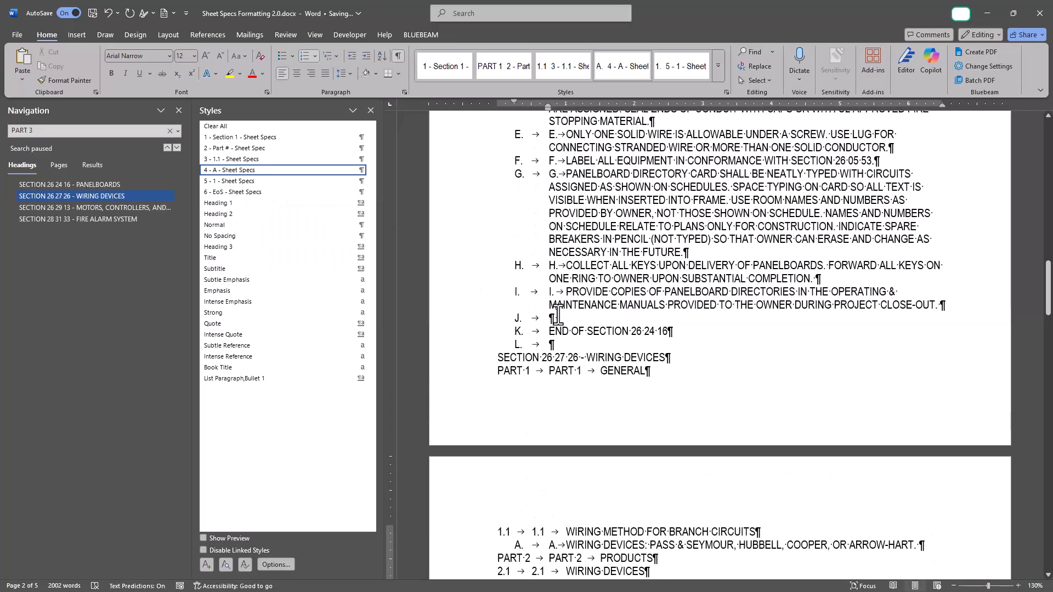
{"action": "scroll", "coordinate": [620, 294], "scroll_direction": "up", "scroll_amount": 1}
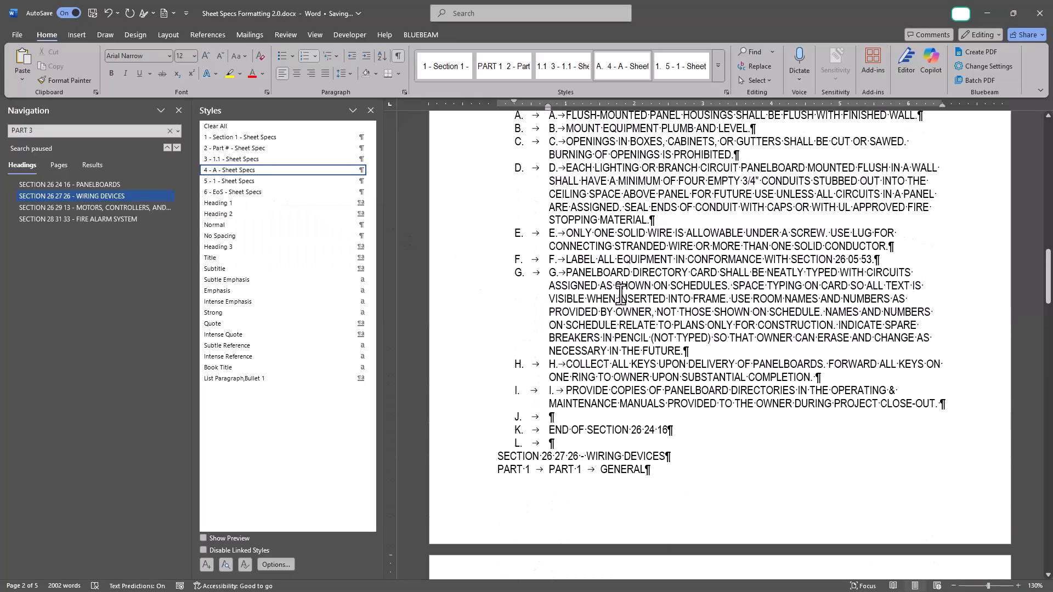
{"action": "scroll", "coordinate": [620, 294], "scroll_direction": "up", "scroll_amount": 20}
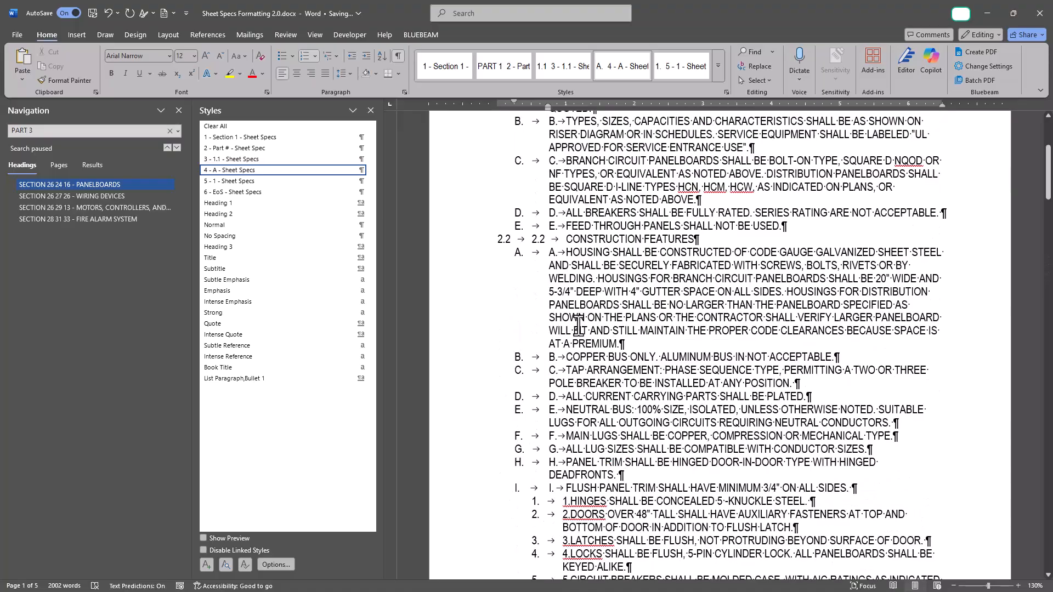
{"action": "scroll", "coordinate": [579, 324], "scroll_direction": "up", "scroll_amount": 5}
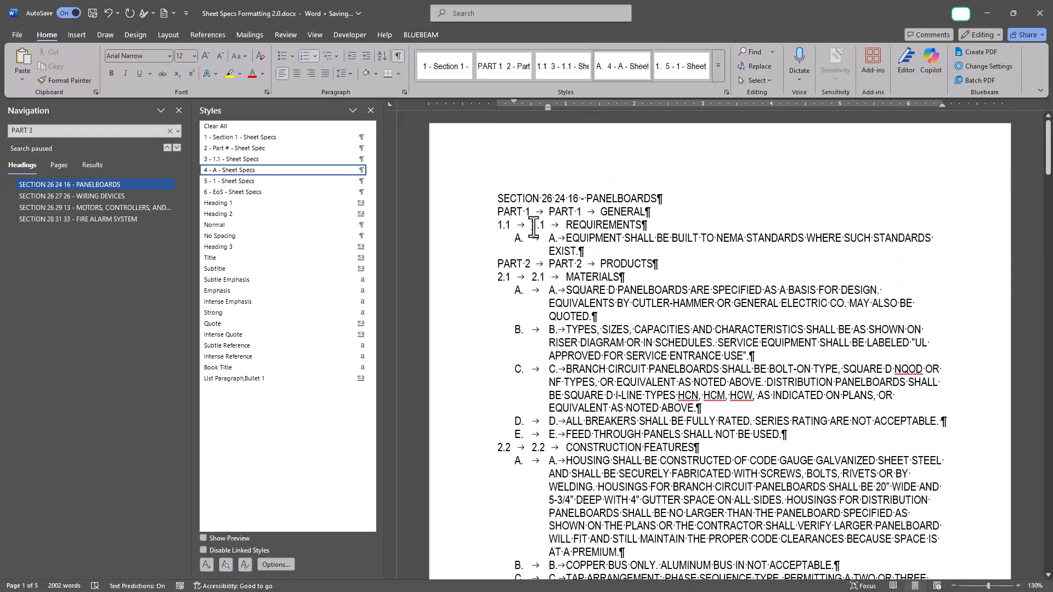
Apply the 6 - EoS - Sheet Specs style to END OF SECTION 26 24 16 and the blank paragraphs around it.
{"action": "scroll", "coordinate": [533, 226], "scroll_direction": "down", "scroll_amount": 20}
{"action": "scroll", "coordinate": [522, 242], "scroll_direction": "down", "scroll_amount": 5}
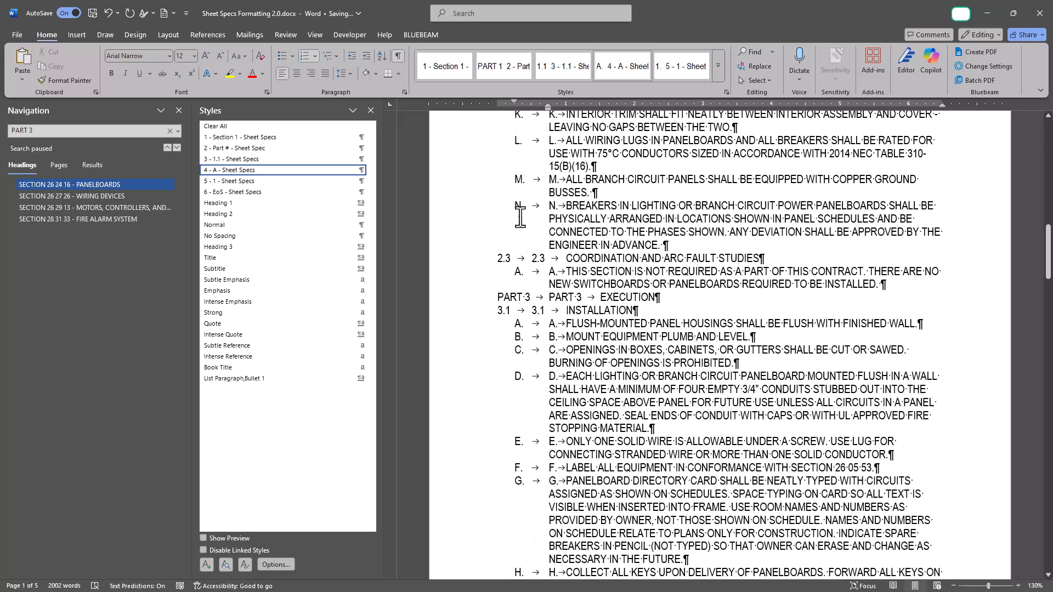
{"action": "left_click", "coordinate": [480, 367]}
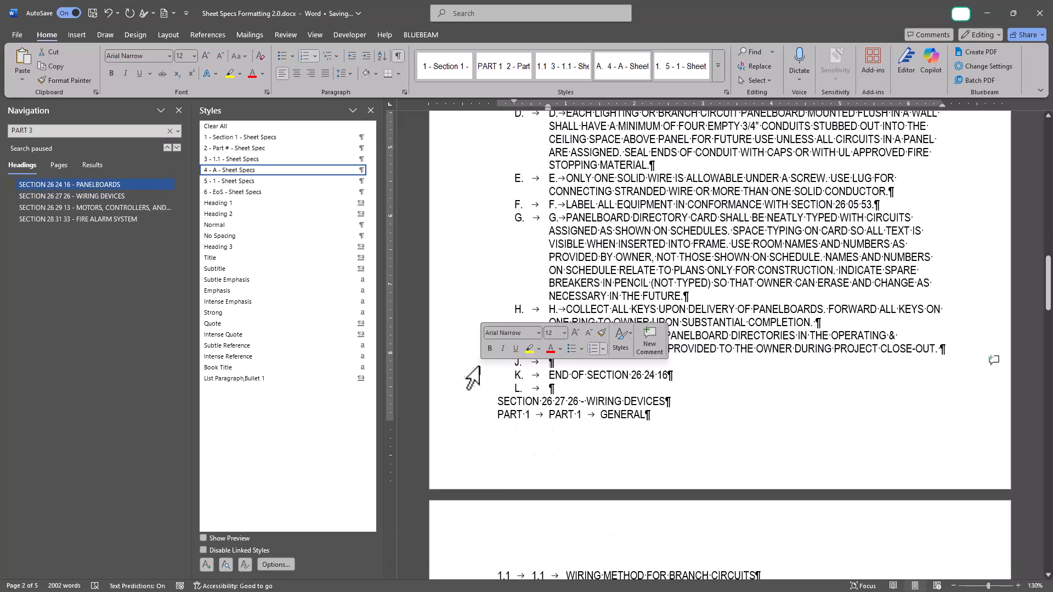
{"action": "left_click_drag", "start_coordinate": [467, 361], "coordinate": [460, 391]}
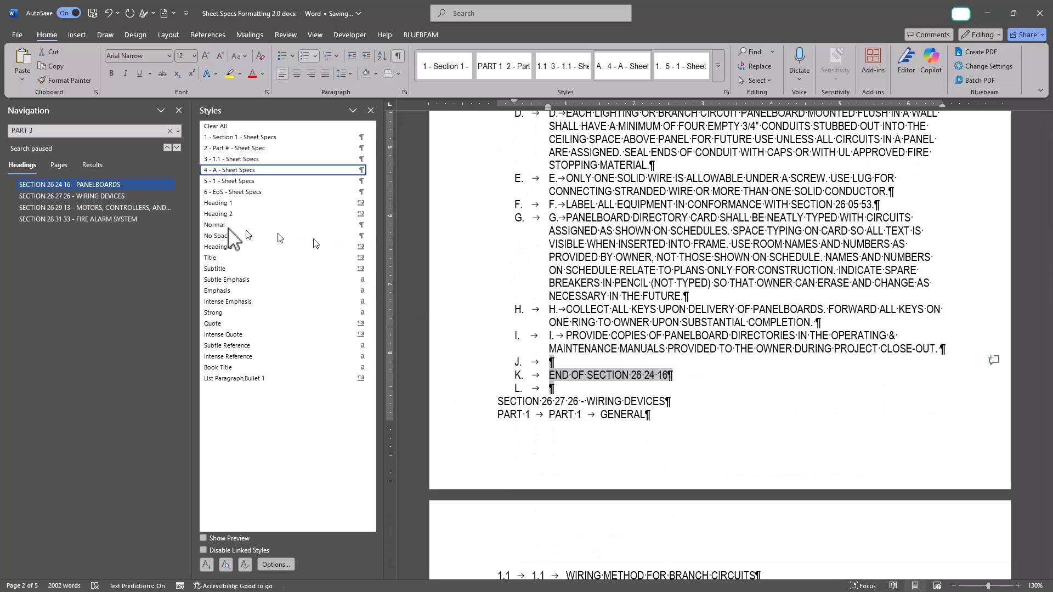
{"action": "left_click", "coordinate": [286, 195]}
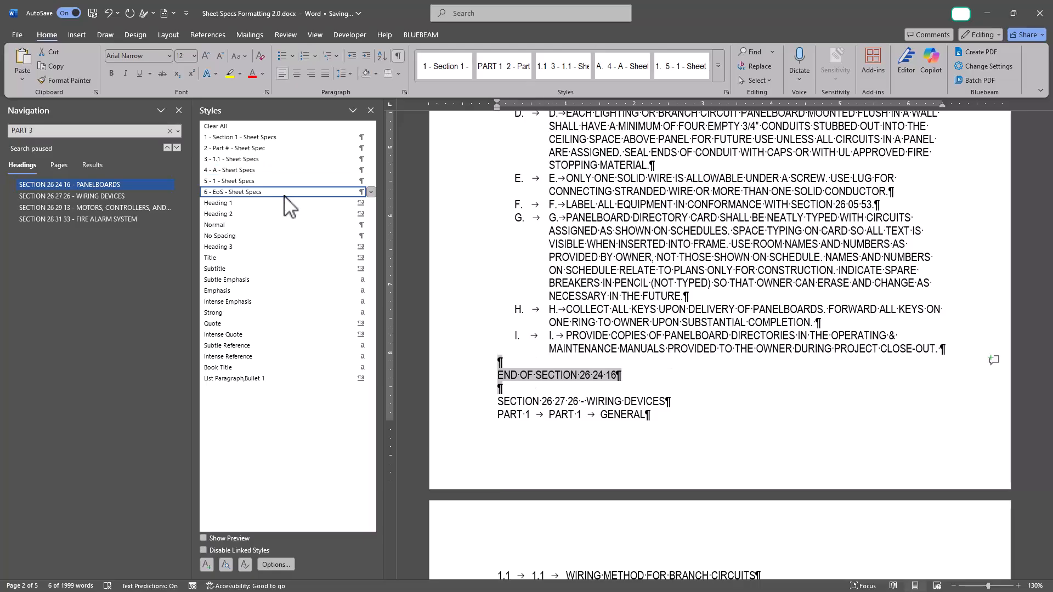
Apply the 6 - EoS - Sheet Specs style to END OF SECTION 262726 and the blank paragraphs around it.
{"action": "left_click", "coordinate": [142, 195]}
{"action": "scroll", "coordinate": [472, 197], "scroll_direction": "up", "scroll_amount": 3}
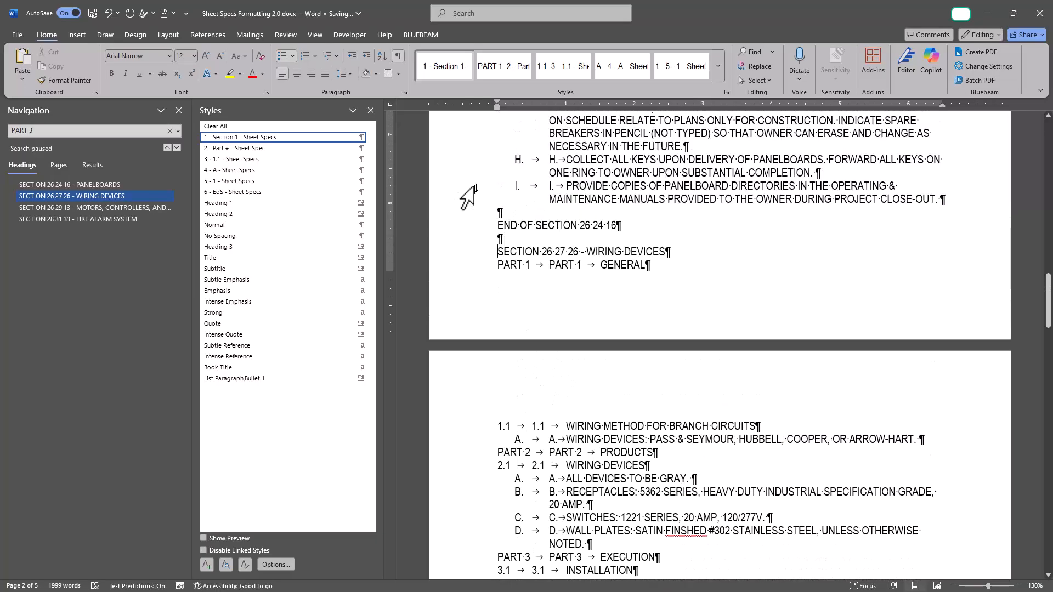
{"action": "left_click", "coordinate": [81, 208]}
{"action": "scroll", "coordinate": [483, 230], "scroll_direction": "up", "scroll_amount": 4}
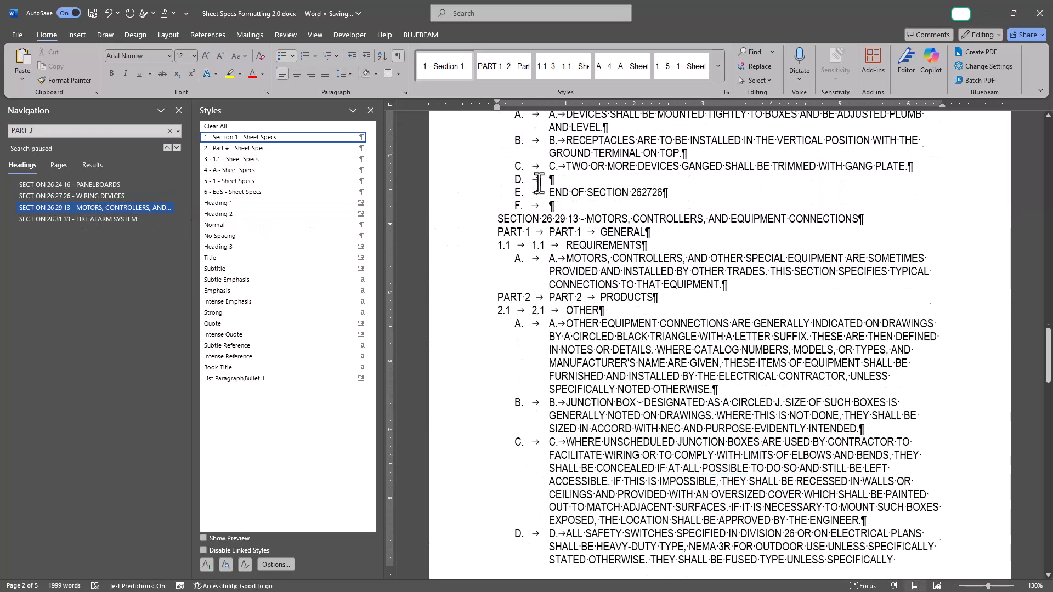
{"action": "left_click", "coordinate": [464, 228]}
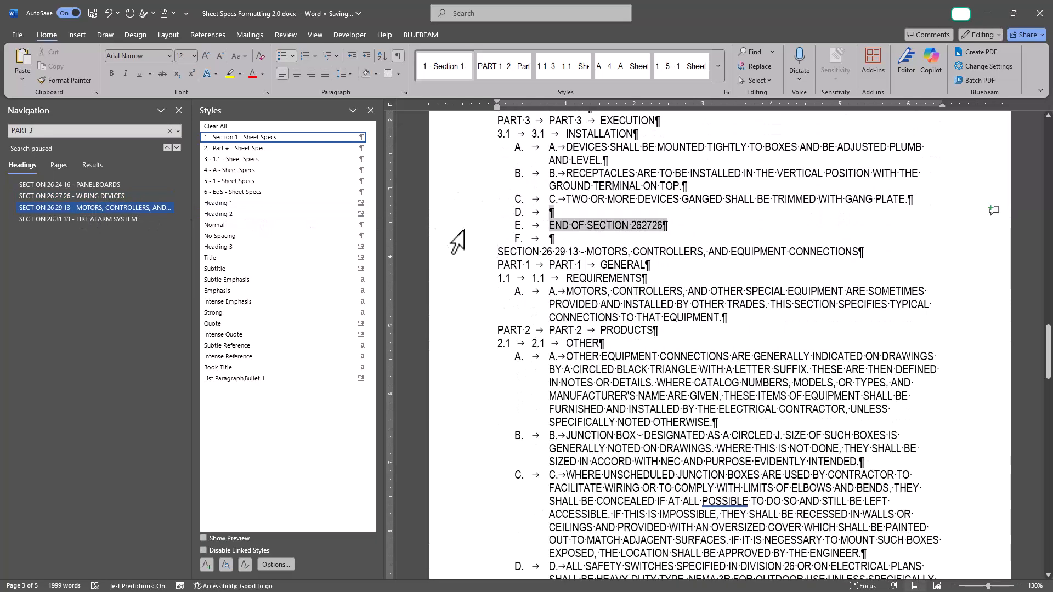
{"action": "left_click", "coordinate": [305, 192]}
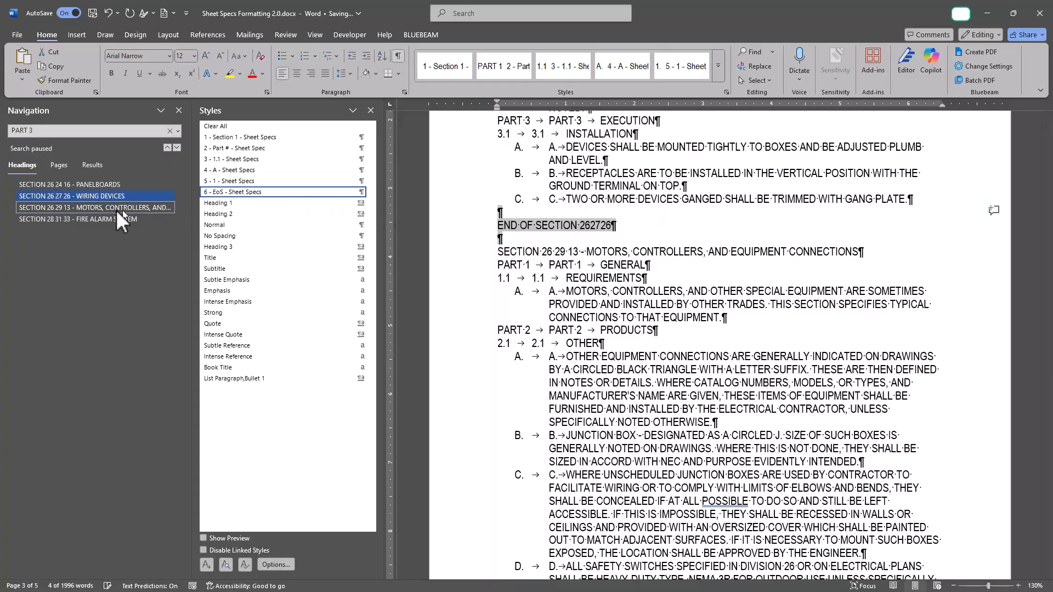
Apply the 6 - EoS - Sheet Specs style to END OF SECTION 26 29 13 and the blank paragraphs around it.
{"action": "left_click", "coordinate": [116, 209]}
{"action": "scroll", "coordinate": [405, 241], "scroll_direction": "up", "scroll_amount": 5}
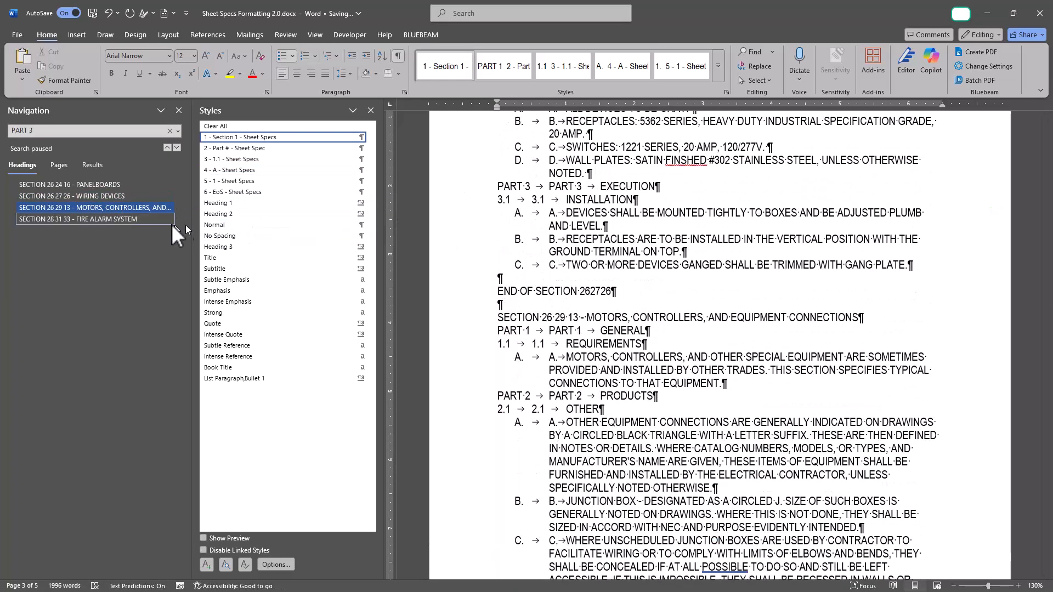
{"action": "left_click", "coordinate": [145, 221]}
{"action": "scroll", "coordinate": [465, 164], "scroll_direction": "up", "scroll_amount": 2}
{"action": "left_click", "coordinate": [465, 160]}
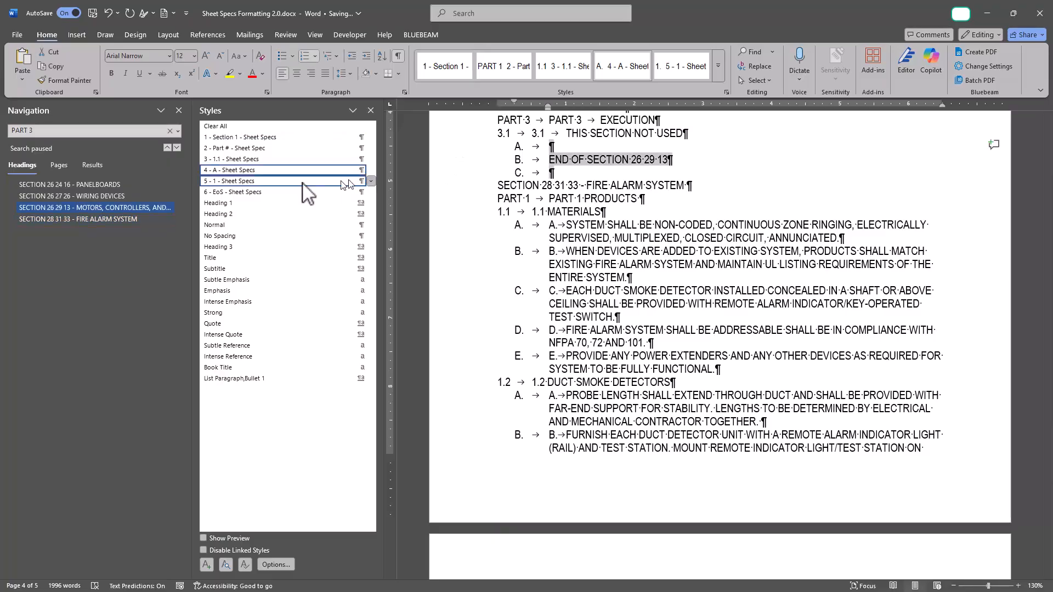
{"action": "left_click", "coordinate": [329, 192]}
Apply the 6 - EoS - Sheet Specs style to END OF SECTION 28 31 33 and the blank paragraph above it.
{"action": "scroll", "coordinate": [605, 255], "scroll_direction": "down", "scroll_amount": 2}
{"action": "left_click", "coordinate": [454, 505]}
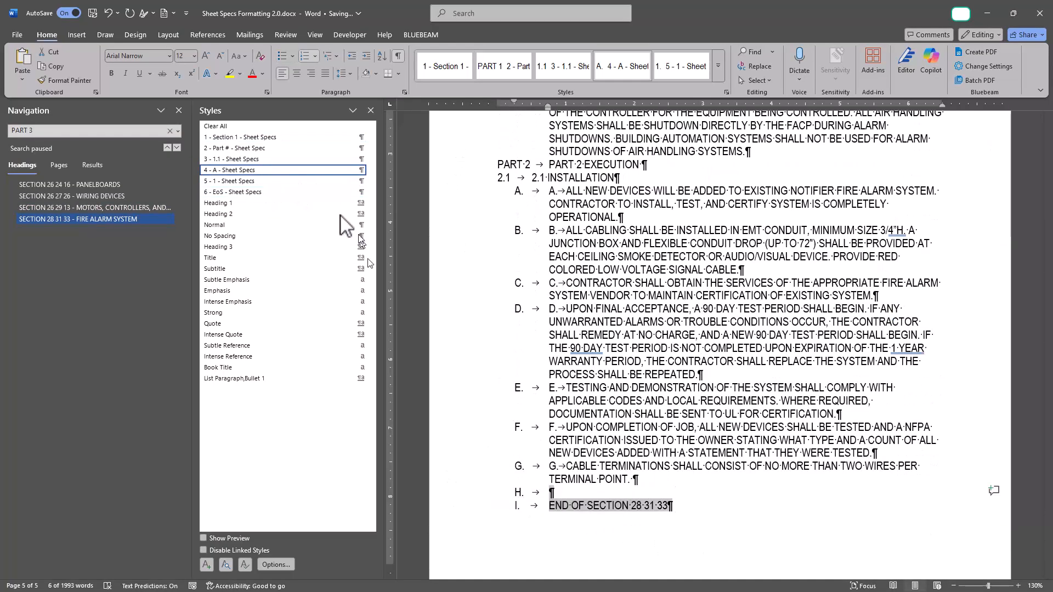
{"action": "left_click", "coordinate": [288, 192]}
Delete the duplicate typed PART 1, 1.1, A. and PART 2 labels by hand at the start of SECTION 26 24 16.
{"action": "scroll", "coordinate": [706, 369], "scroll_direction": "up", "scroll_amount": 10}
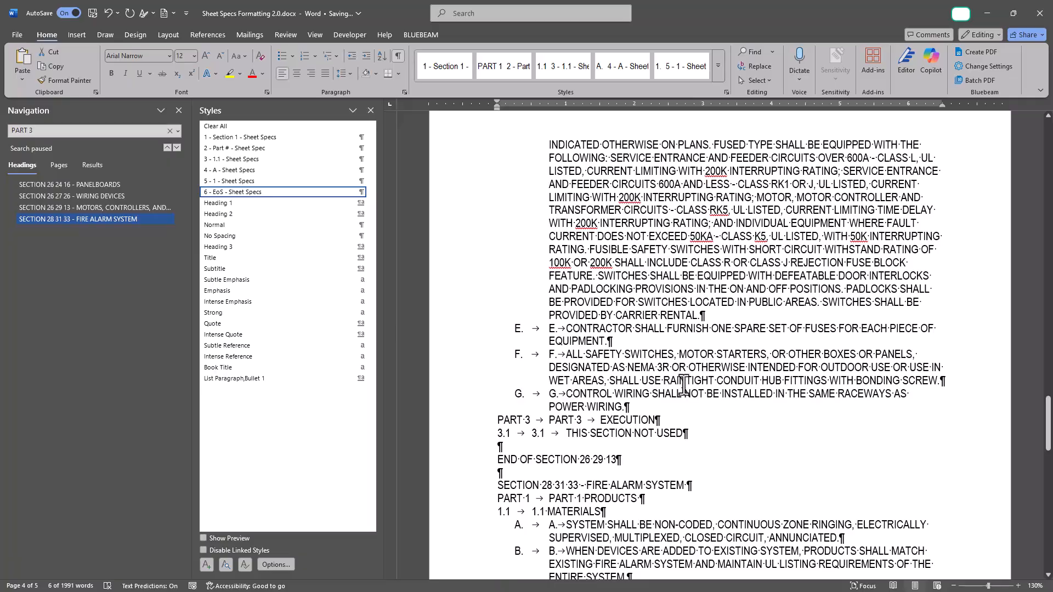
{"action": "scroll", "coordinate": [685, 375], "scroll_direction": "up", "scroll_amount": 20}
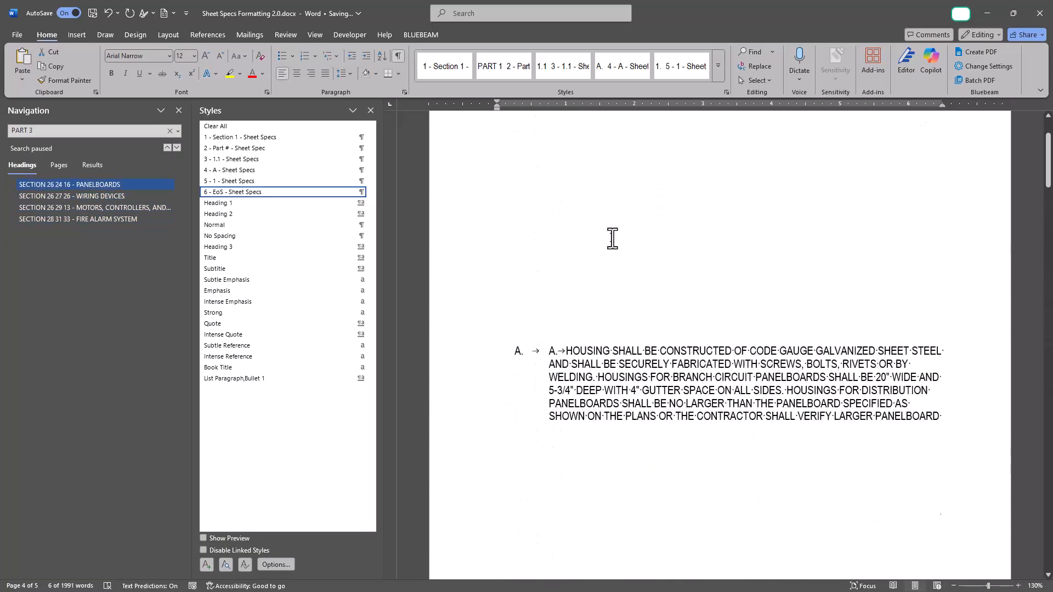
{"action": "left_click_drag", "start_coordinate": [544, 213], "coordinate": [598, 212]}
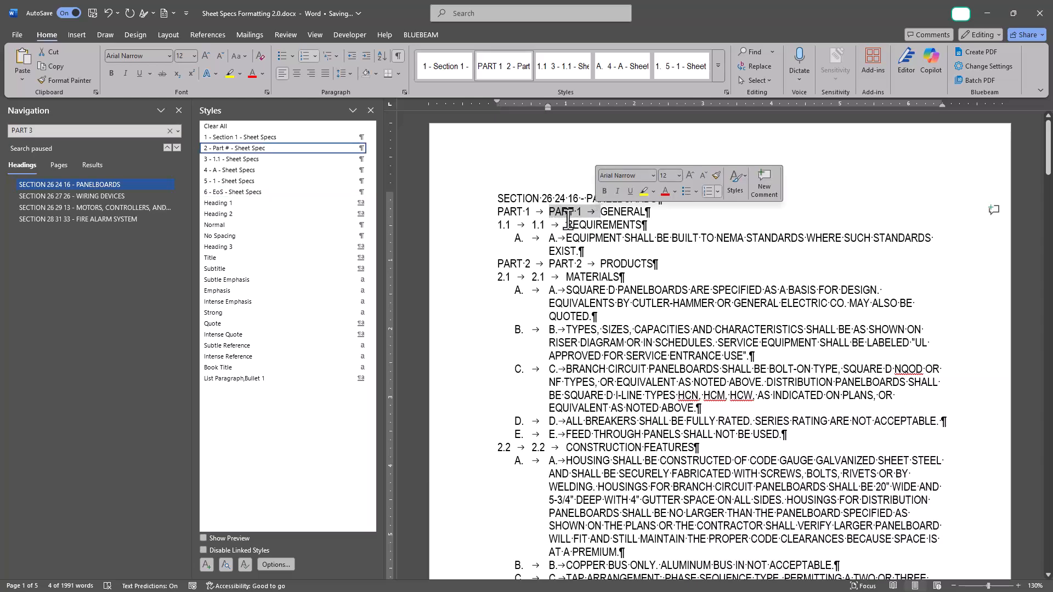
{"action": "key", "text": "Delete"}
{"action": "left_click_drag", "start_coordinate": [532, 225], "coordinate": [560, 240]}
{"action": "key", "text": "Delete"}
{"action": "key", "text": "Delete"}
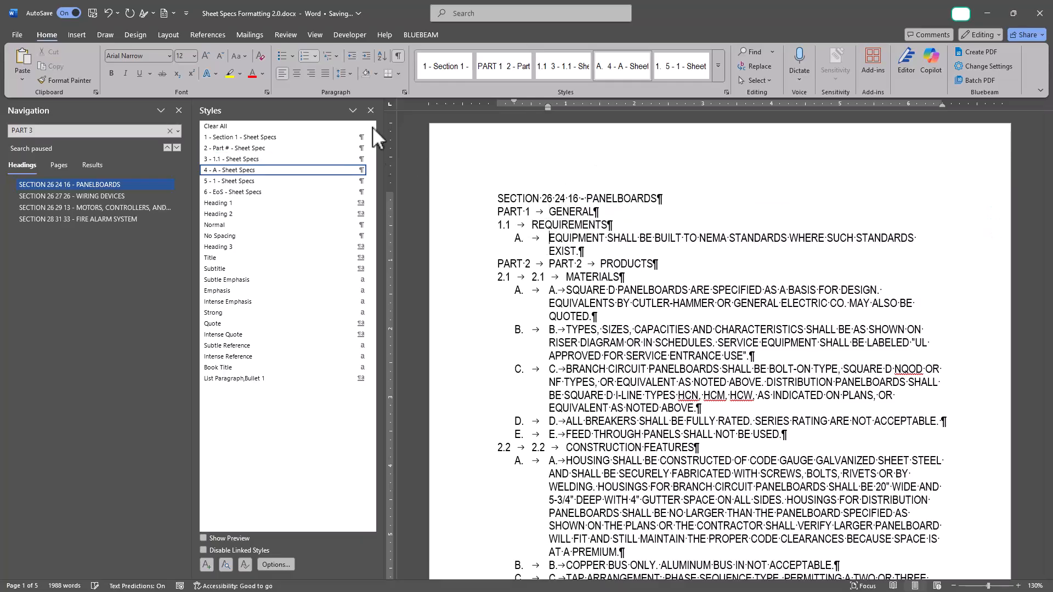
{"action": "left_click_drag", "start_coordinate": [551, 264], "coordinate": [600, 265]}
{"action": "key", "text": "Delete"}
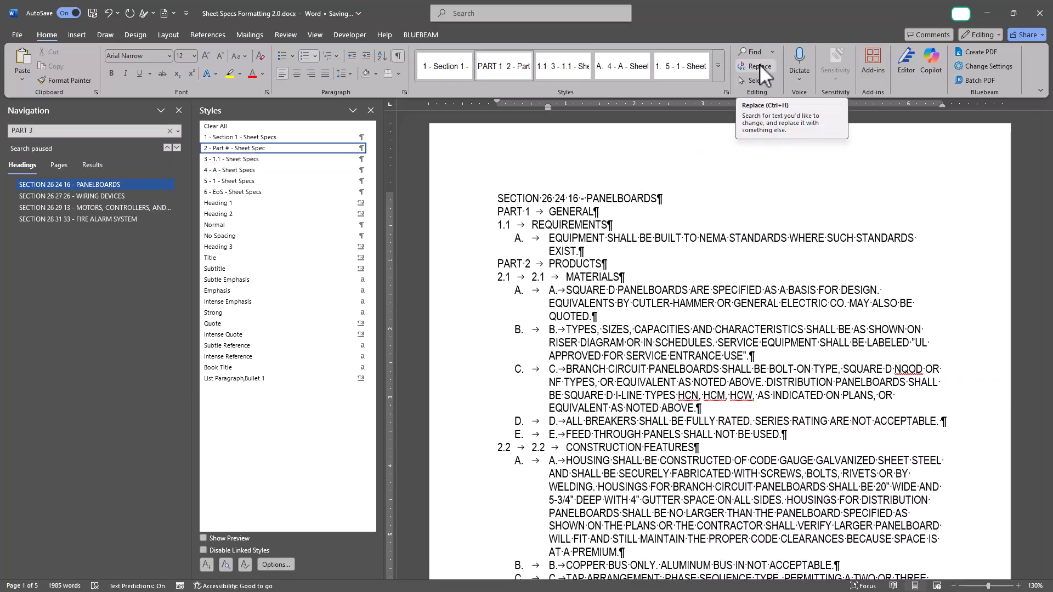
Undo the manual deletions of the duplicate labels at the start of SECTION 26 24 16.
{"action": "key", "text": "ctrl+z"}
{"action": "key", "text": "ctrl+z"}
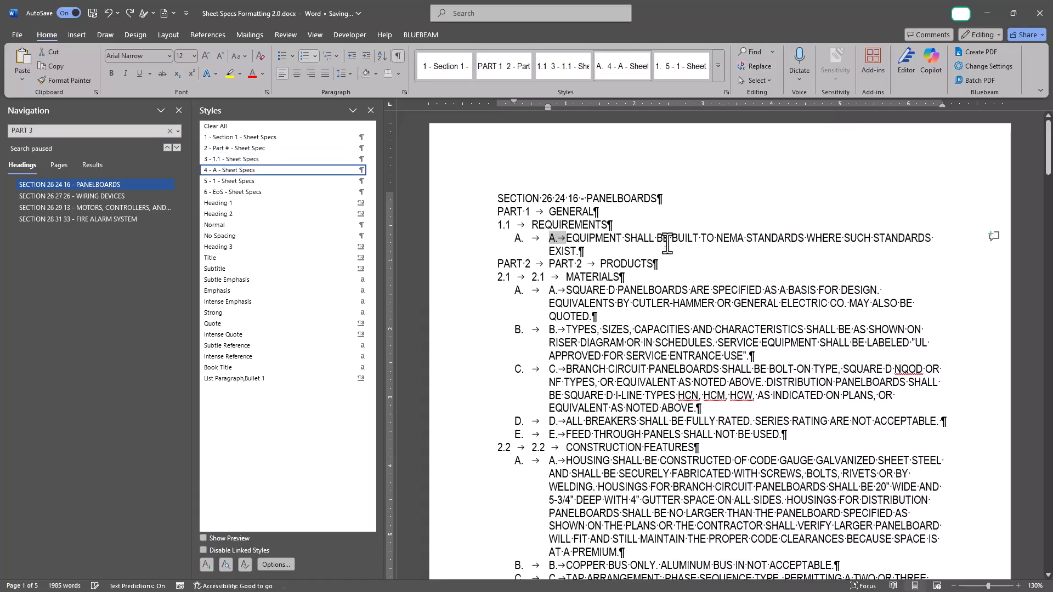
{"action": "key", "text": "ctrl+z"}
{"action": "key", "text": "ctrl+z"}
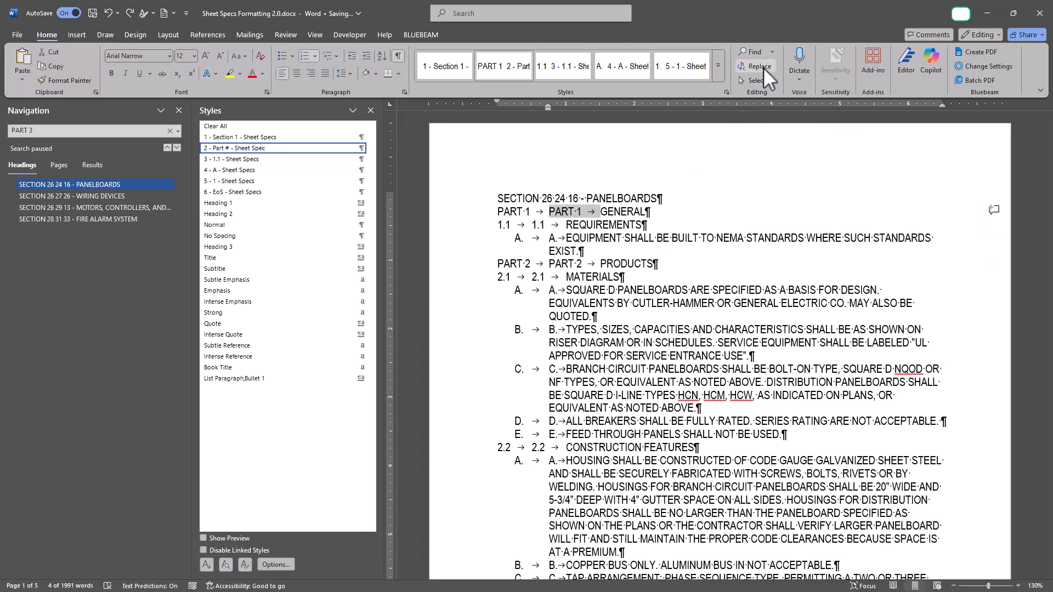
Set up a find and replace of PART 1 plus its trailing tab with nothing, and find the next occurrence.
{"action": "left_click", "coordinate": [760, 67]}
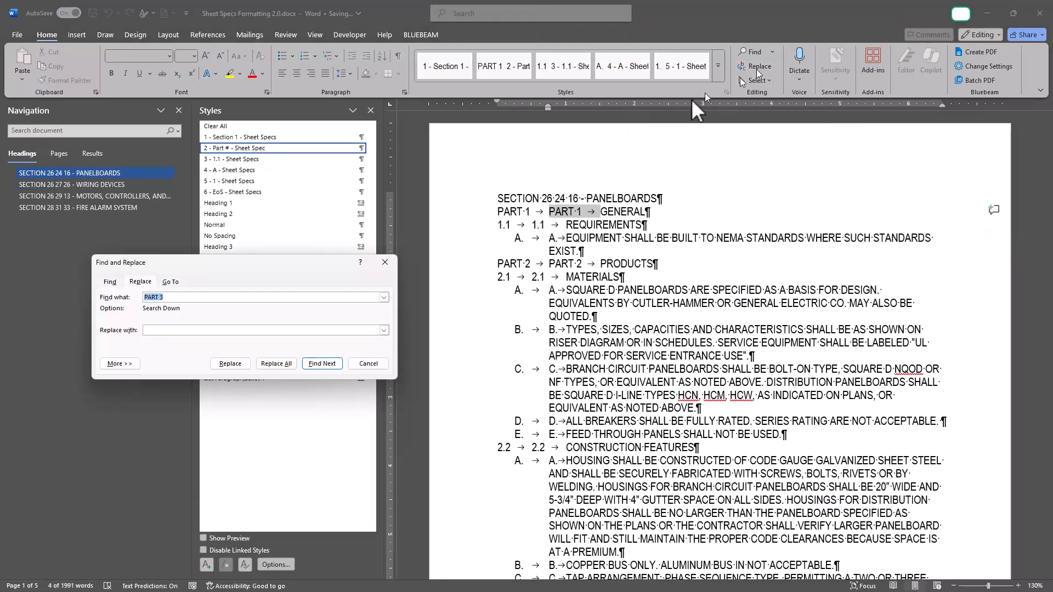
{"action": "left_click", "coordinate": [592, 217]}
{"action": "left_click_drag", "start_coordinate": [604, 215], "coordinate": [569, 217]}
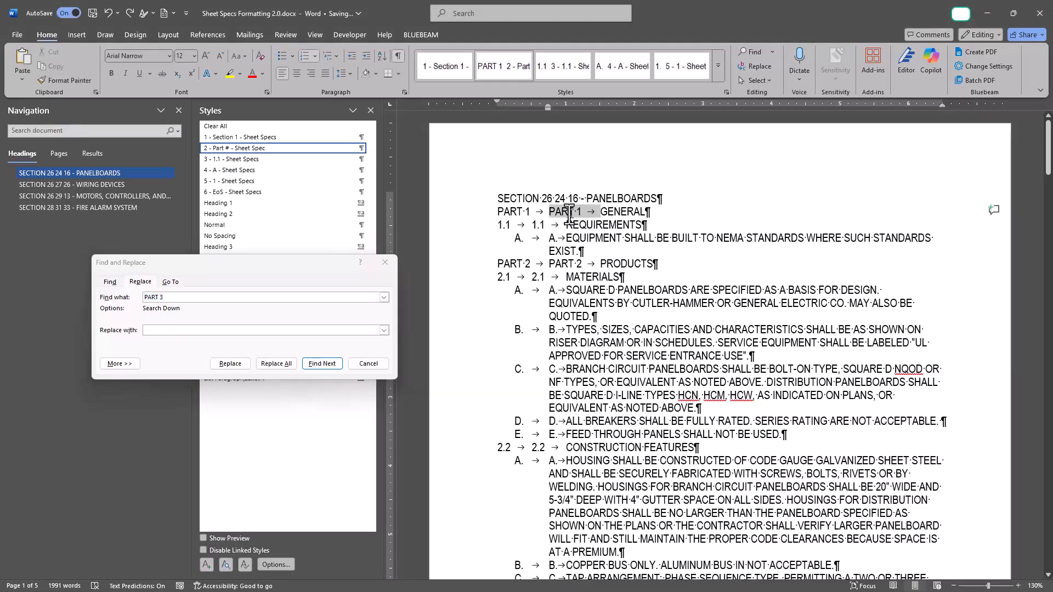
{"action": "left_click", "coordinate": [261, 307]}
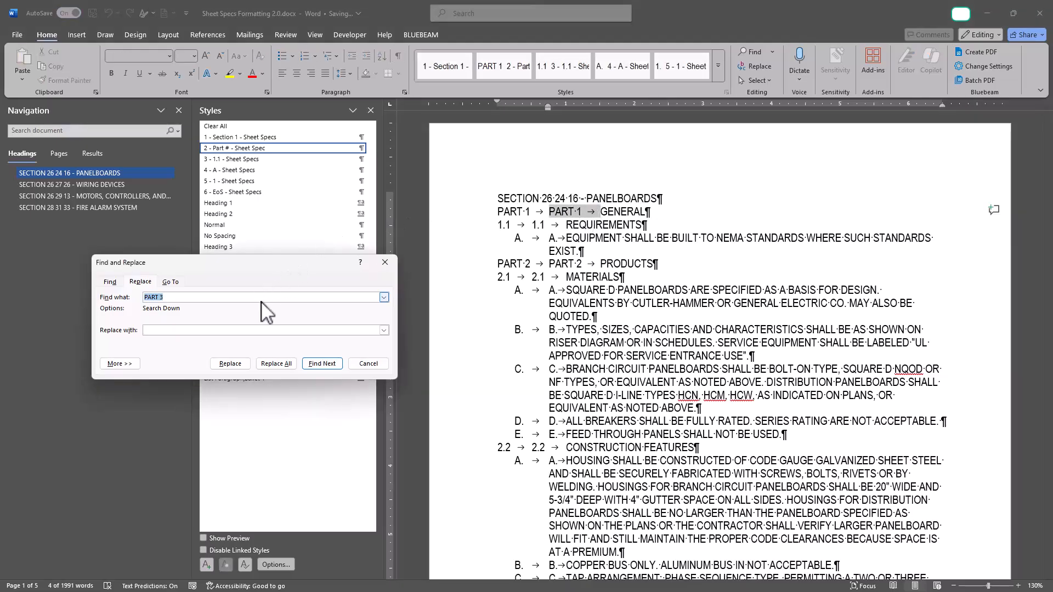
{"action": "type", "text": "PART 1\tPART 1"}
{"action": "left_click", "coordinate": [227, 330]}
{"action": "left_click", "coordinate": [308, 366]}
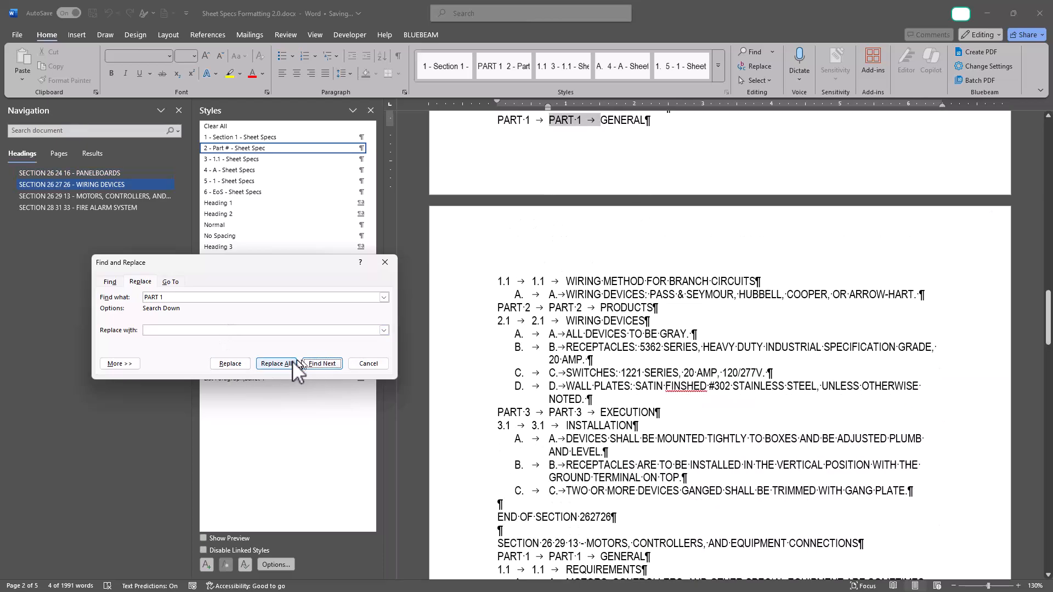
Replace the duplicate PART 1 labels and their tabs with nothing, one occurrence at a time, throughout the document.
{"action": "left_click", "coordinate": [241, 364]}
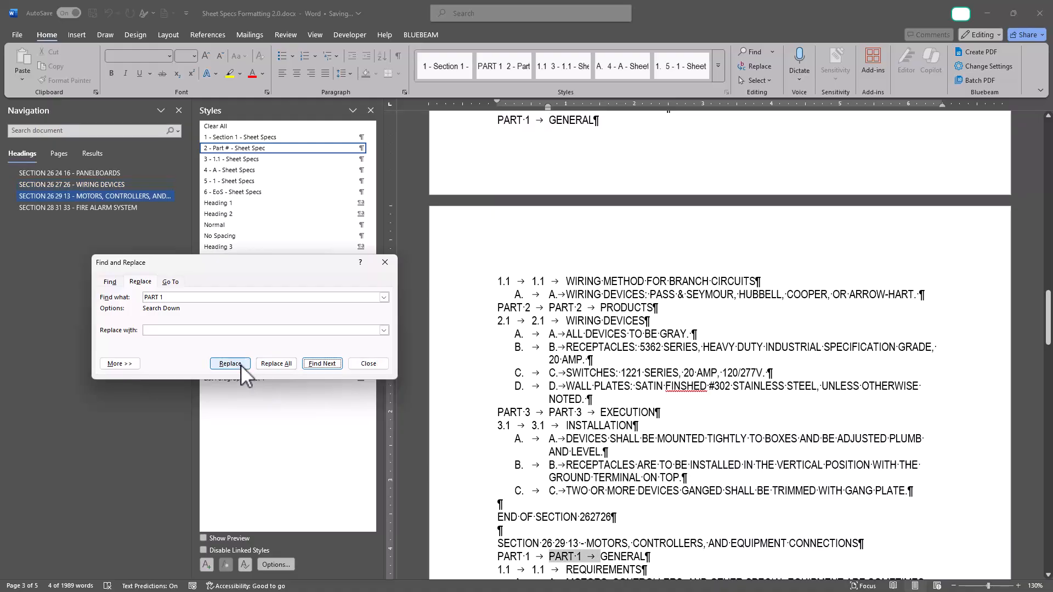
{"action": "left_click", "coordinate": [241, 364]}
{"action": "key", "text": "Return"}
{"action": "left_click", "coordinate": [241, 364]}
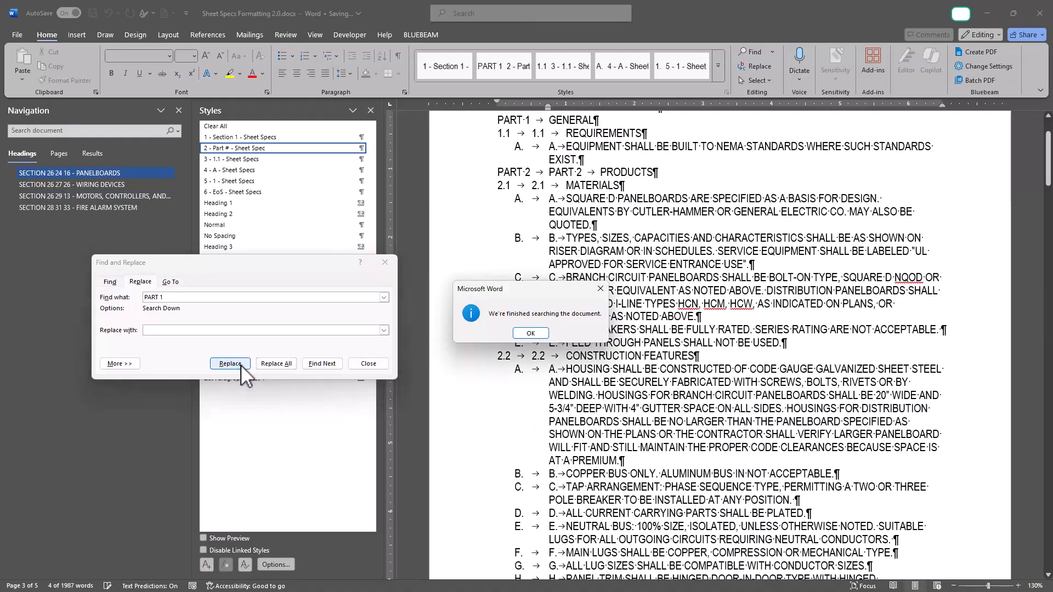
{"action": "left_click", "coordinate": [543, 333]}
{"action": "left_click", "coordinate": [327, 363]}
{"action": "key", "text": "Return"}
Change the search text to PART 2 and replace each duplicate label and its tab with nothing.
{"action": "left_click", "coordinate": [163, 298]}
{"action": "key", "text": "BackSpace"}
{"action": "key", "text": "BackSpace"}
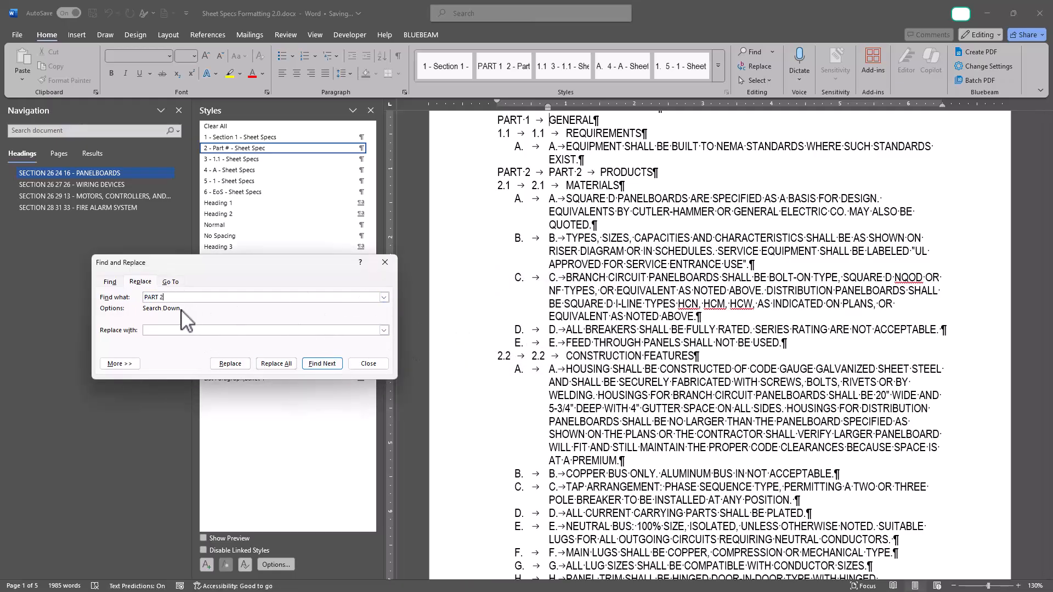
{"action": "type", "text": "2"}
{"action": "left_click", "coordinate": [329, 364]}
{"action": "left_click", "coordinate": [248, 364]}
{"action": "left_click", "coordinate": [249, 364]}
{"action": "left_click", "coordinate": [248, 364]}
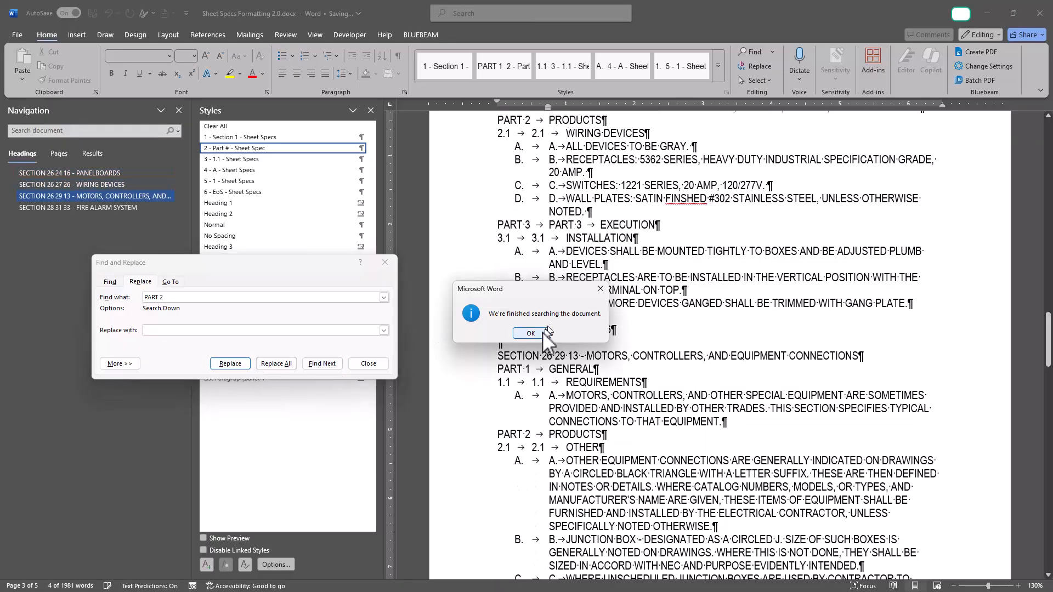
{"action": "left_click", "coordinate": [548, 329]}
Change the search text to PART 3 and replace each duplicate label and its tab with nothing.
{"action": "left_click", "coordinate": [173, 297]}
{"action": "key", "text": "BackSpace"}
{"action": "type", "text": "3"}
{"action": "left_click", "coordinate": [322, 364]}
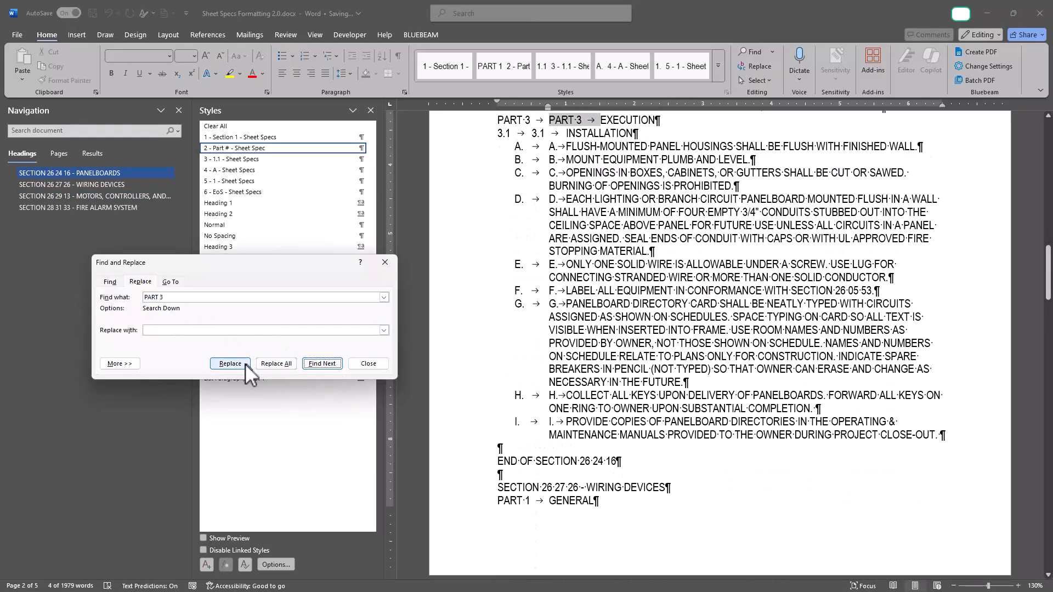
{"action": "left_click", "coordinate": [245, 364]}
{"action": "left_click", "coordinate": [245, 364]}
{"action": "key", "text": "Return"}
Change the search text to 1.1 and replace each duplicate article number and its tab with nothing.
{"action": "left_click", "coordinate": [163, 298]}
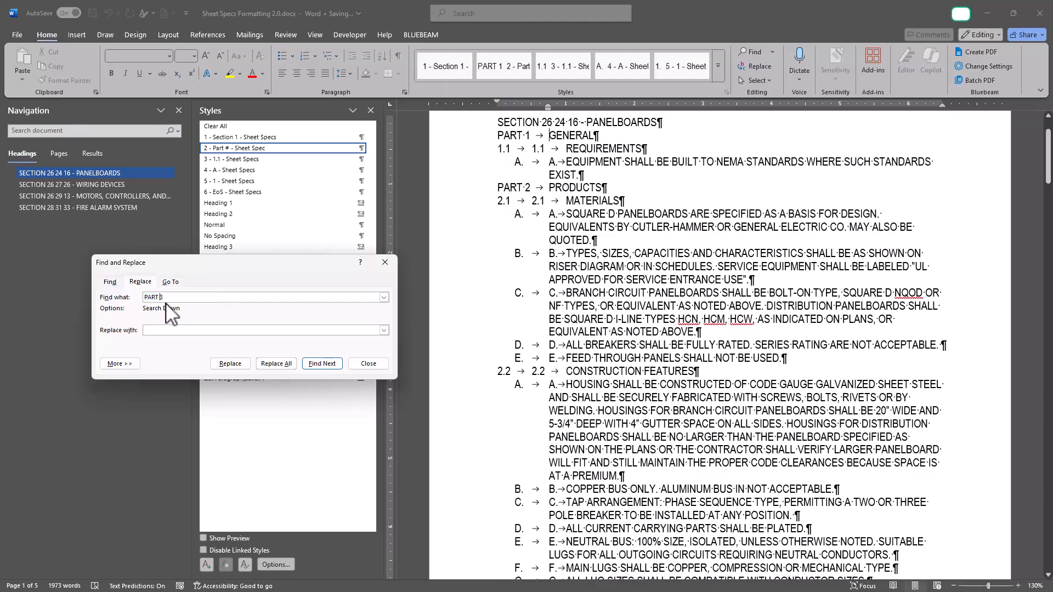
{"action": "type", "text": "1.1"}
{"action": "key", "text": "Return"}
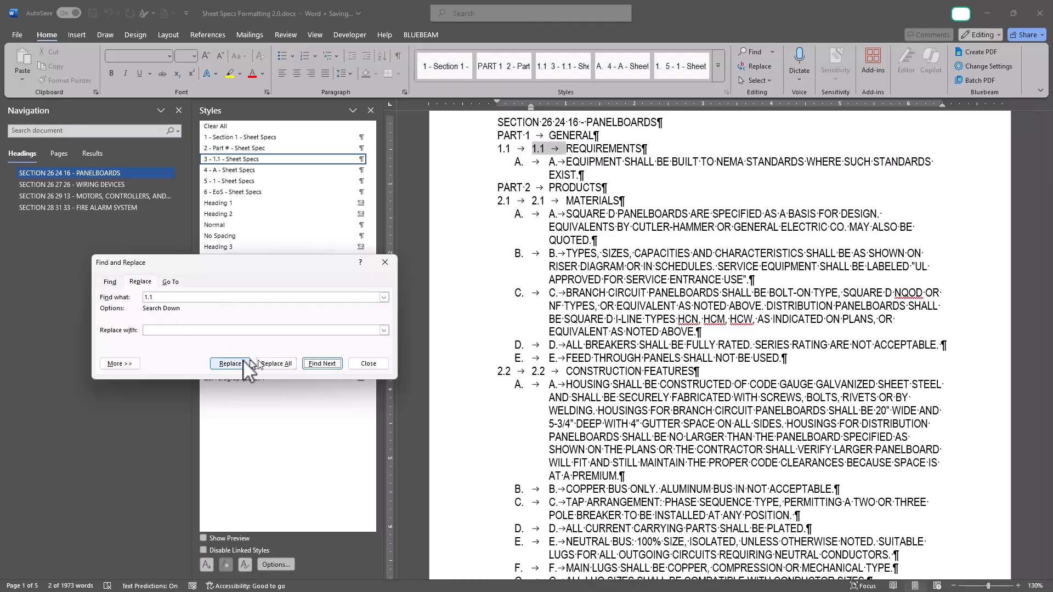
{"action": "left_click", "coordinate": [225, 362]}
{"action": "left_click", "coordinate": [225, 362]}
{"action": "left_click", "coordinate": [222, 360]}
{"action": "key", "text": "Return"}
{"action": "left_click", "coordinate": [222, 360]}
{"action": "key", "text": "Return"}
Search the document for duplicate 1.2 article numbers.
{"action": "left_click", "coordinate": [156, 299]}
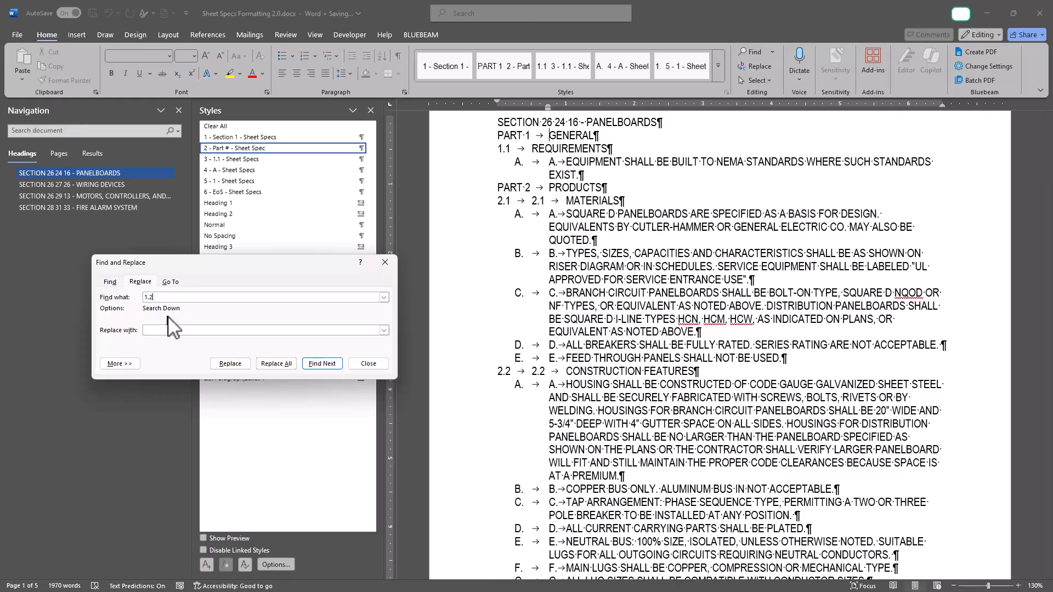
{"action": "left_click", "coordinate": [338, 364]}
{"action": "key", "text": "Return"}
Find the duplicate 2.1 article numbers and replace each one and its tab with nothing.
{"action": "left_click", "coordinate": [328, 364]}
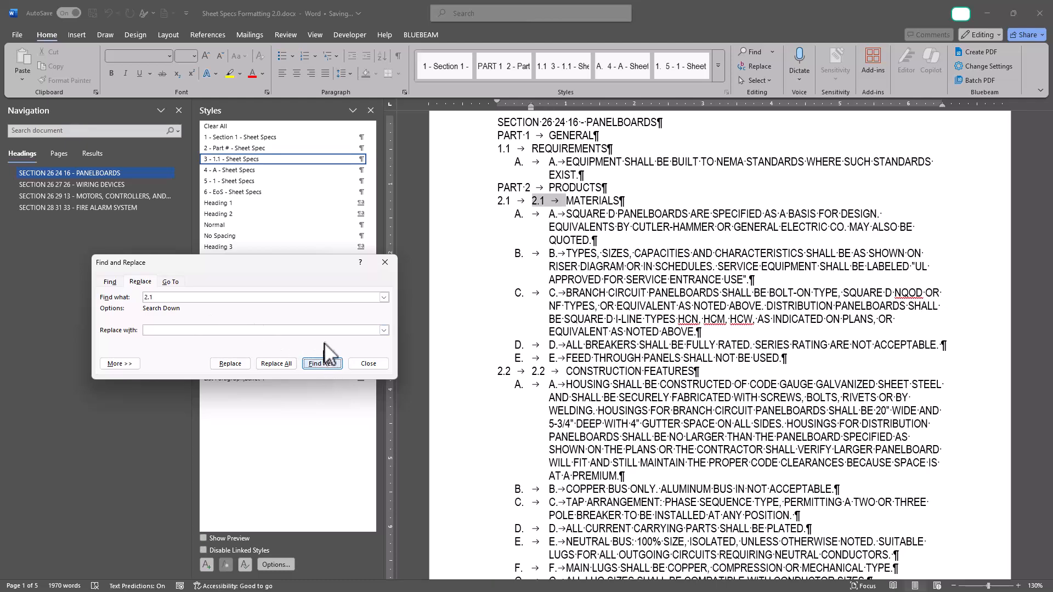
{"action": "left_click", "coordinate": [227, 364]}
{"action": "left_click", "coordinate": [226, 362]}
{"action": "key", "text": "Return"}
Change the search text to 2.2 and replace the duplicate article number before CONSTRUCTION FEATURES with nothing.
{"action": "left_click", "coordinate": [155, 298]}
{"action": "key", "text": "BackSpace"}
{"action": "type", "text": "2"}
{"action": "left_click", "coordinate": [320, 364]}
{"action": "left_click", "coordinate": [240, 360]}
{"action": "key", "text": "Return"}
{"action": "left_click", "coordinate": [312, 362]}
{"action": "key", "text": "Return"}
Change the search text to 3.1, replace each duplicate article number with nothing, and close Find and Replace.
{"action": "type", "text": "3.1"}
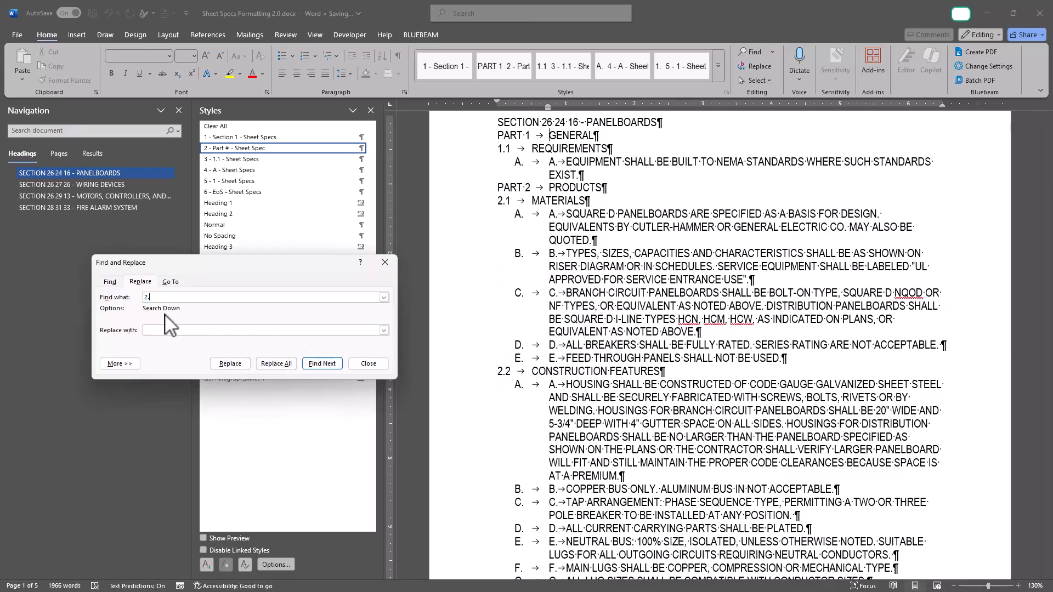
{"action": "left_click", "coordinate": [323, 364]}
{"action": "left_click", "coordinate": [228, 363]}
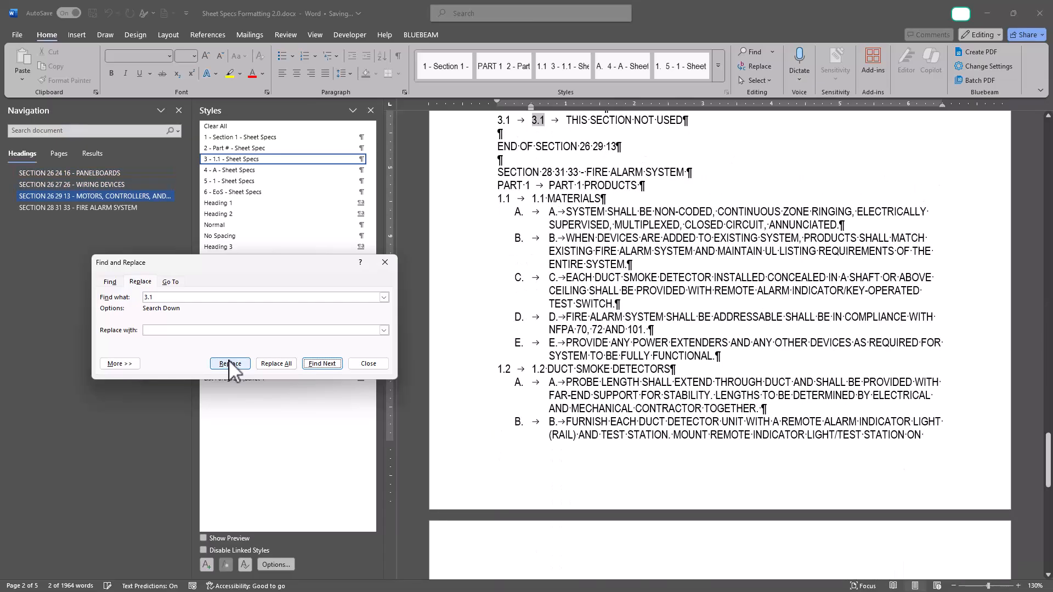
{"action": "key", "text": "Return"}
{"action": "left_click", "coordinate": [361, 363]}
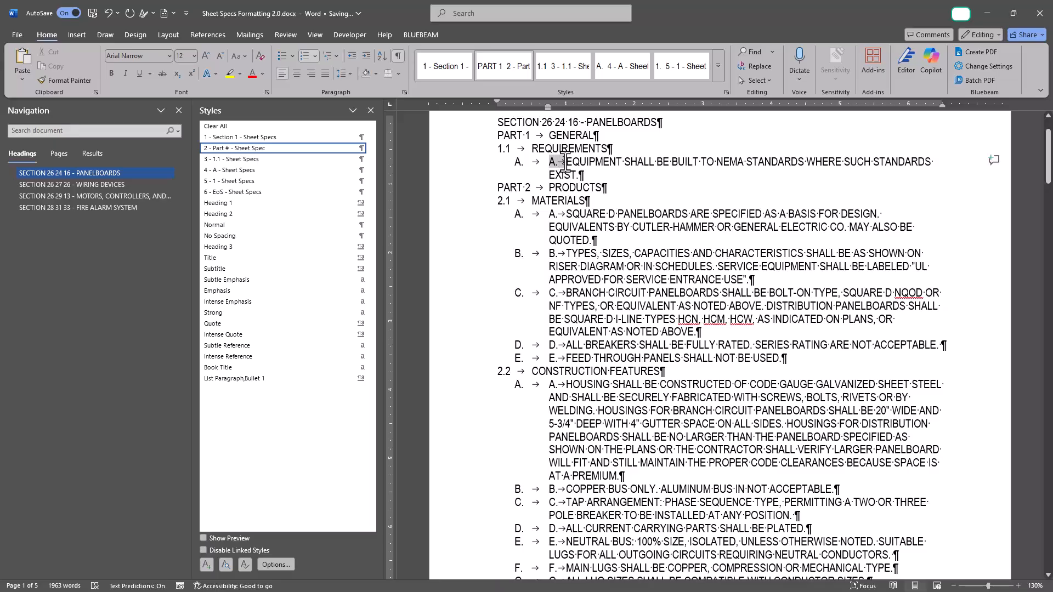
Delete the duplicate typed item letters and their tabs from articles 1.1 and 2.1 of Section 26 24 16.
{"action": "key", "text": "Delete"}
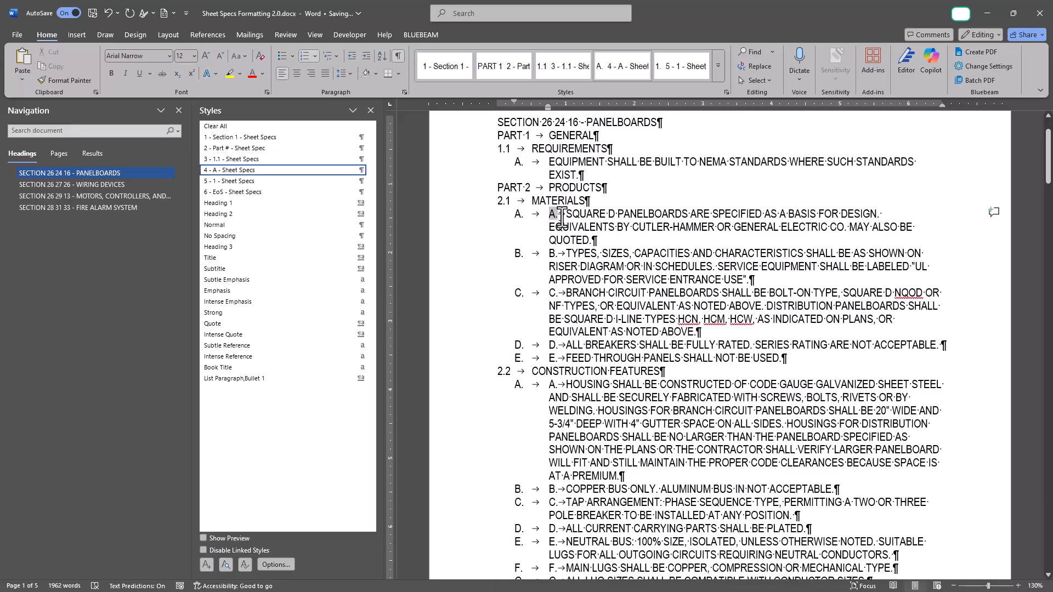
{"action": "key", "text": "Delete"}
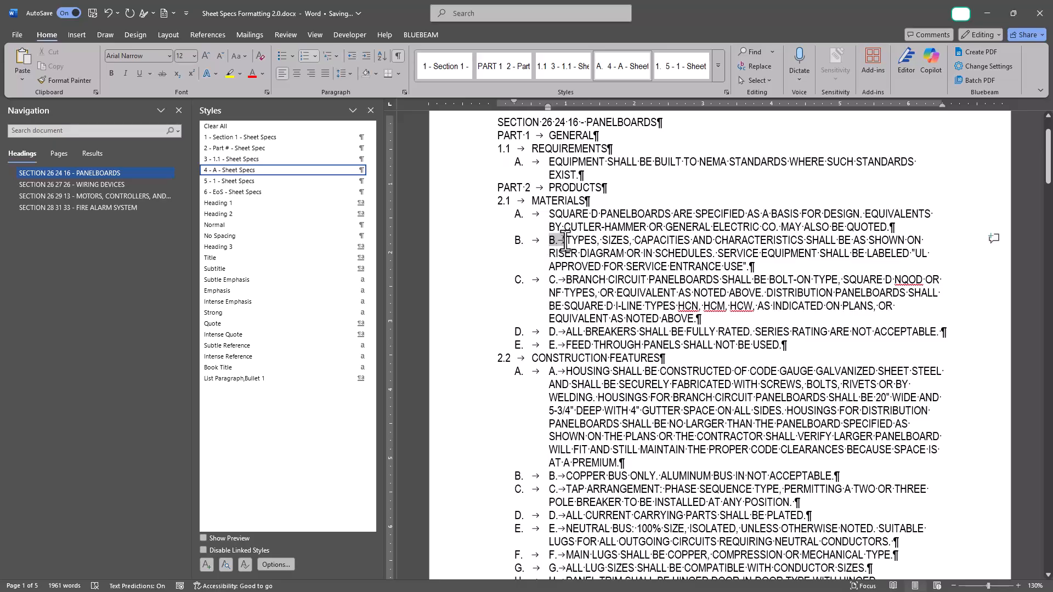
{"action": "key", "text": "Delete"}
{"action": "left_click_drag", "start_coordinate": [554, 281], "coordinate": [565, 281]}
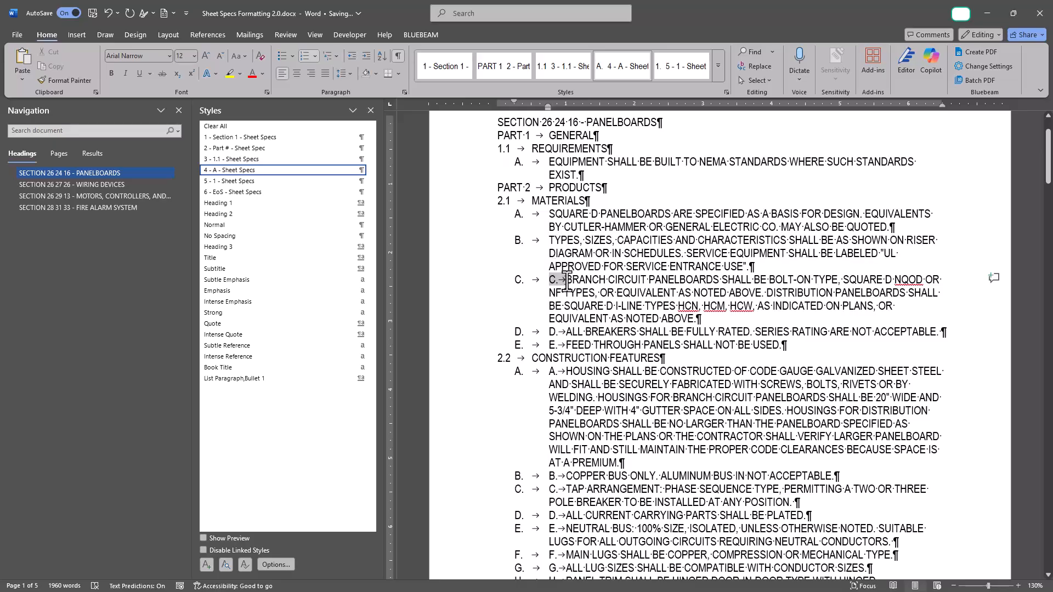
{"action": "key", "text": "Delete"}
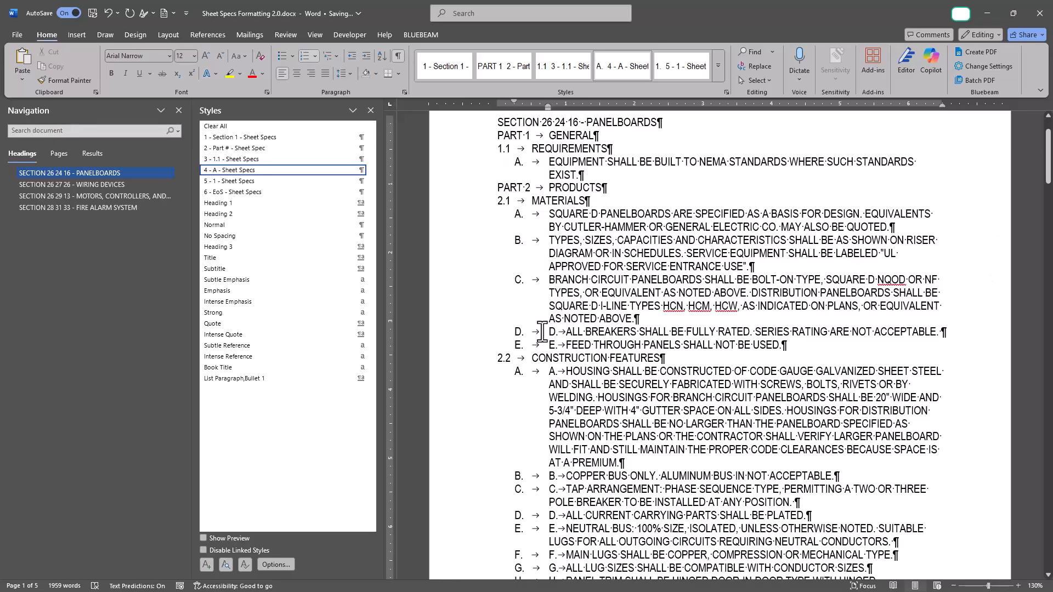
{"action": "mouse_move", "coordinate": [549, 333]}
{"action": "left_mouse_down"}
{"action": "mouse_move", "coordinate": [571, 334]}
{"action": "mouse_move", "coordinate": [563, 346]}
{"action": "left_mouse_up"}
{"action": "key", "text": "Delete"}
{"action": "key", "text": "Delete"}
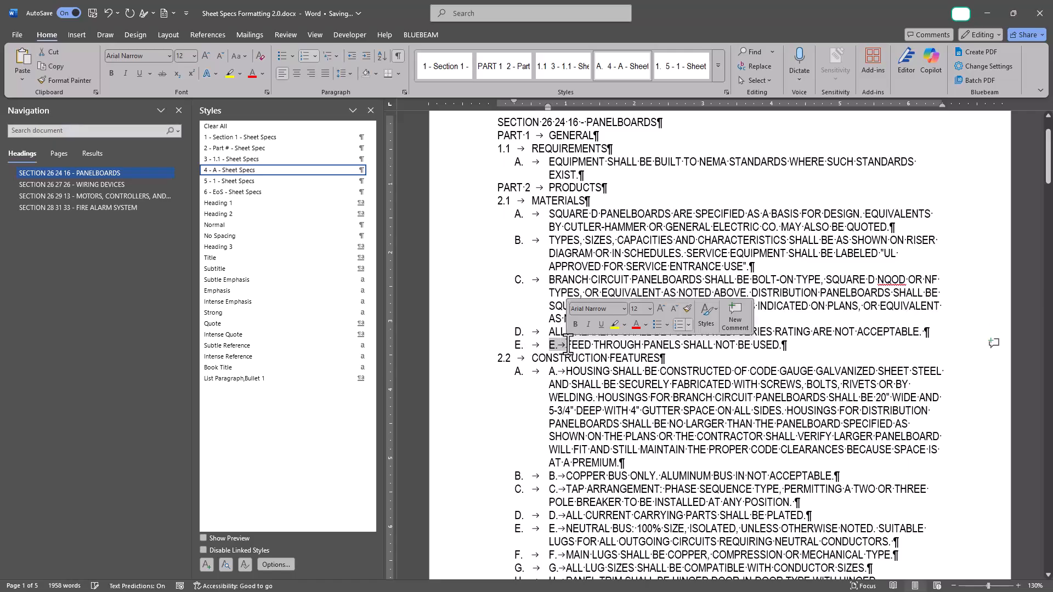
Delete the duplicate typed letters and tabs from items A through H under 2.2 CONSTRUCTION FEATURES.
{"action": "scroll", "coordinate": [556, 337], "scroll_direction": "down", "scroll_amount": 2}
{"action": "left_click_drag", "start_coordinate": [548, 307], "coordinate": [561, 305]}
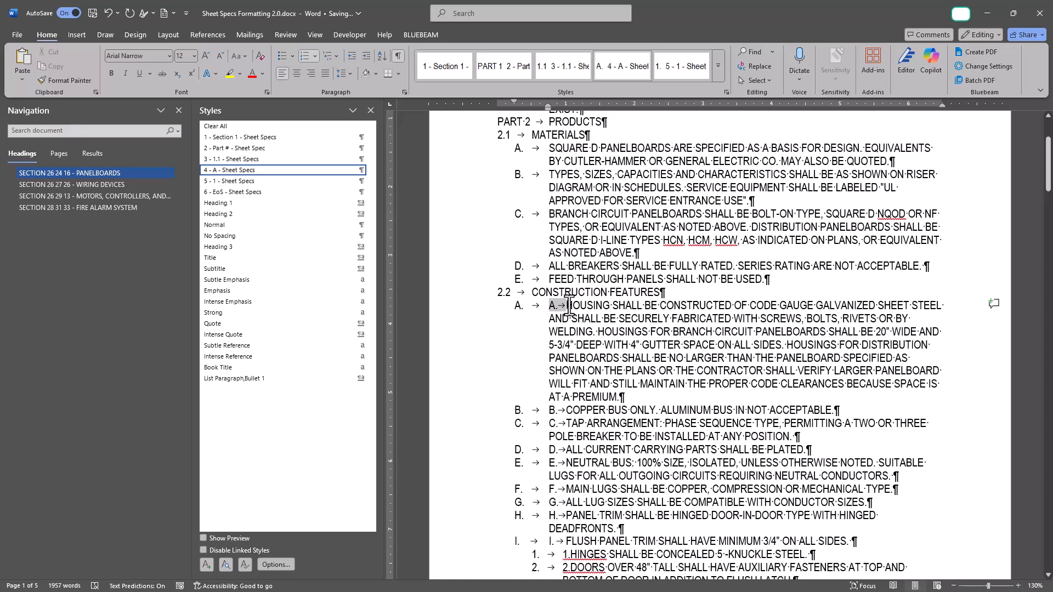
{"action": "key", "text": "Delete"}
{"action": "left_click", "coordinate": [445, 294]}
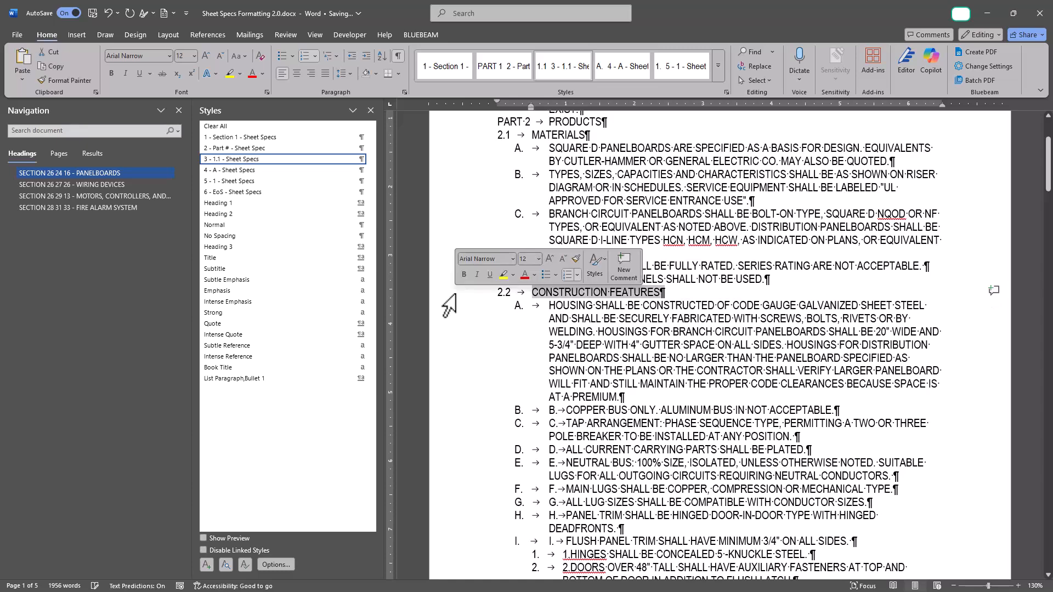
{"action": "scroll", "coordinate": [551, 356], "scroll_direction": "down", "scroll_amount": 2}
{"action": "scroll", "coordinate": [551, 356], "scroll_direction": "down", "scroll_amount": 1}
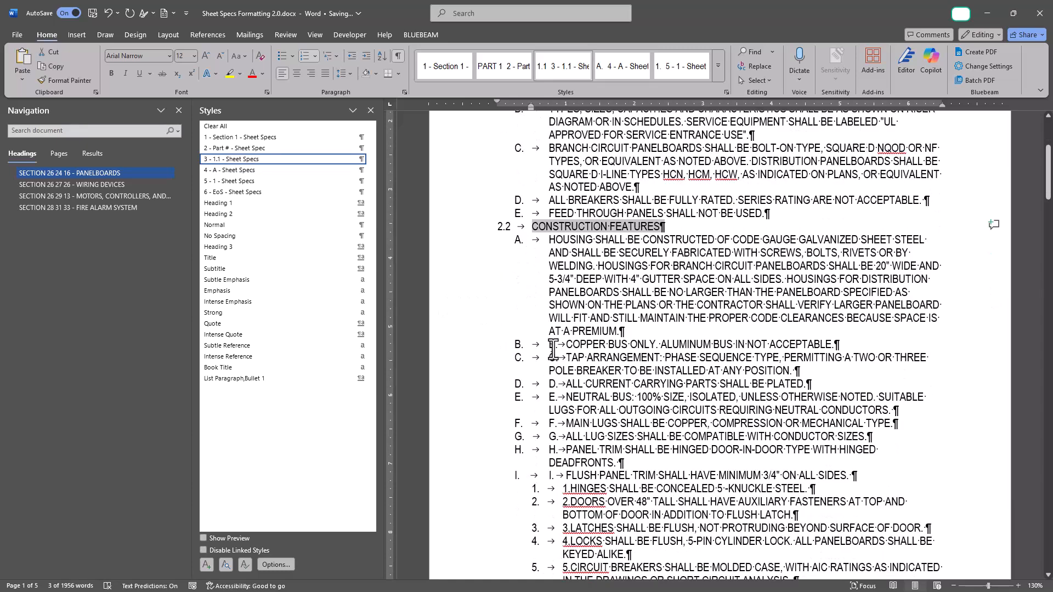
{"action": "left_click_drag", "start_coordinate": [549, 345], "coordinate": [565, 450]}
{"action": "key", "text": "Delete"}
{"action": "key", "text": "Delete"}
{"action": "key", "text": "Delete"}
{"action": "key", "text": "Delete"}
{"action": "key", "text": "Delete"}
{"action": "key", "text": "Delete"}
{"action": "key", "text": "Delete"}
{"action": "scroll", "coordinate": [554, 384], "scroll_direction": "down", "scroll_amount": 5}
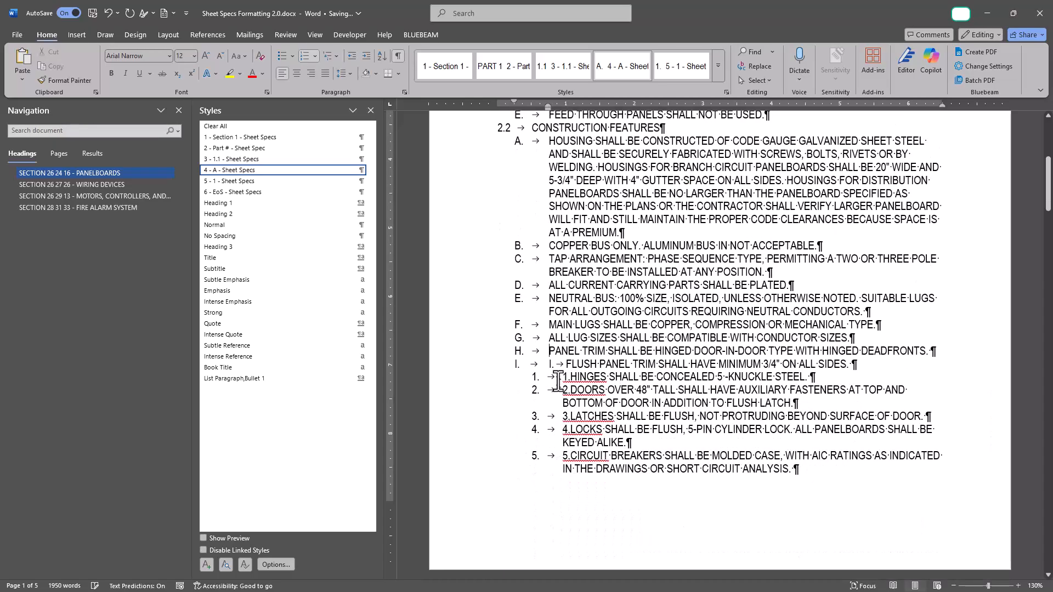
Remove the duplicate letter from item I under CONSTRUCTION FEATURES and the duplicate numbers from its sub-items 1 through 5.
{"action": "left_click_drag", "start_coordinate": [550, 331], "coordinate": [564, 333]}
{"action": "key", "text": "Delete"}
{"action": "left_click", "coordinate": [563, 345]}
{"action": "key", "text": "Delete"}
{"action": "key", "text": "Delete"}
{"action": "key", "text": "Delete"}
{"action": "key", "text": "ctrl+z"}
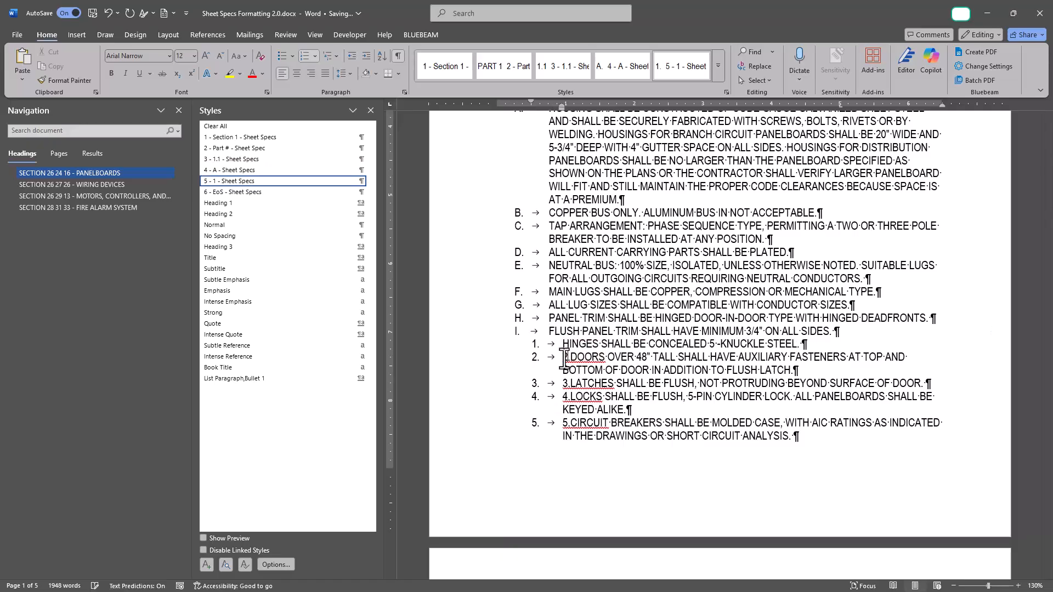
{"action": "left_click", "coordinate": [565, 358]}
{"action": "key", "text": "Delete"}
{"action": "key", "text": "Delete"}
{"action": "key", "text": "Down"}
{"action": "key", "text": "Down"}
{"action": "key", "text": "Delete"}
{"action": "key", "text": "Delete"}
{"action": "key", "text": "Delete"}
{"action": "key", "text": "ctrl+z"}
{"action": "key", "text": "Down"}
{"action": "key", "text": "Delete"}
{"action": "key", "text": "Delete"}
{"action": "key", "text": "Down"}
{"action": "key", "text": "Down"}
{"action": "key", "text": "Delete"}
{"action": "key", "text": "Delete"}
Delete the duplicate typed letters and tabs from items J through N and from item A under 2.3 COORDINATION AND ARC FAULT STUDIES.
{"action": "scroll", "coordinate": [564, 357], "scroll_direction": "down", "scroll_amount": 5}
{"action": "left_click_drag", "start_coordinate": [550, 260], "coordinate": [564, 259]}
{"action": "key", "text": "Delete"}
{"action": "key", "text": "Delete"}
{"action": "left_click_drag", "start_coordinate": [549, 301], "coordinate": [565, 328]}
{"action": "key", "text": "Delete"}
{"action": "left_click_drag", "start_coordinate": [562, 365], "coordinate": [565, 365]}
{"action": "key", "text": "Delete"}
{"action": "left_click_drag", "start_coordinate": [550, 379], "coordinate": [564, 380]}
{"action": "key", "text": "Delete"}
{"action": "left_click_drag", "start_coordinate": [533, 432], "coordinate": [563, 432]}
{"action": "key", "text": "Delete"}
{"action": "scroll", "coordinate": [555, 406], "scroll_direction": "down", "scroll_amount": 3}
{"action": "left_click_drag", "start_coordinate": [550, 346], "coordinate": [564, 347]}
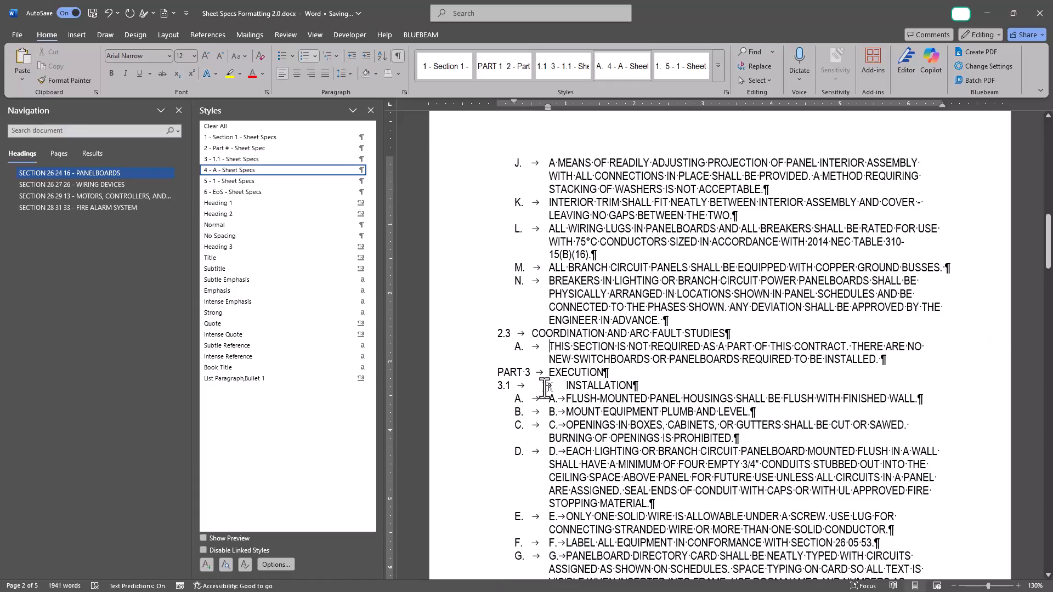
Remove the extra tab before INSTALLATION in Section 26 24 16 and the duplicate letters from the items below it.
{"action": "left_click_drag", "start_coordinate": [563, 398], "coordinate": [565, 399]}
{"action": "key", "text": "Delete"}
{"action": "left_click_drag", "start_coordinate": [549, 412], "coordinate": [564, 412]}
{"action": "key", "text": "Delete"}
{"action": "left_click_drag", "start_coordinate": [549, 425], "coordinate": [563, 425]}
{"action": "key", "text": "Delete"}
{"action": "scroll", "coordinate": [560, 422], "scroll_direction": "down", "scroll_amount": 2}
{"action": "left_click_drag", "start_coordinate": [550, 385], "coordinate": [565, 386]}
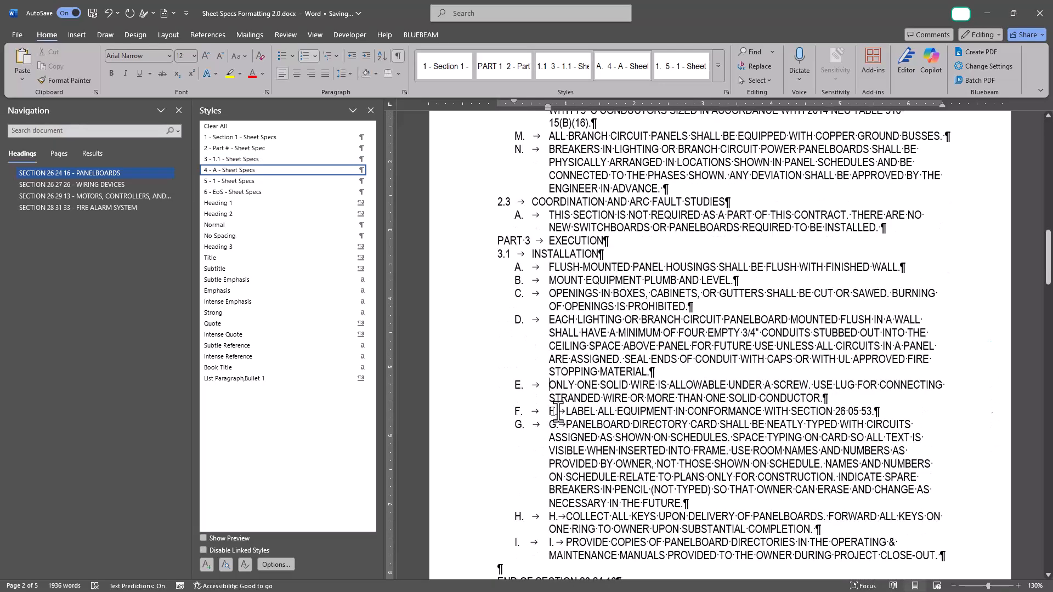
{"action": "scroll", "coordinate": [549, 454], "scroll_direction": "down", "scroll_amount": 5}
{"action": "key", "text": "Delete"}
{"action": "left_click_drag", "start_coordinate": [550, 350], "coordinate": [564, 368]}
{"action": "key", "text": "Delete"}
Delete the duplicate typed item letters and tabs from articles 1.1 and 2.1 of Section 26 27 26 - WIRING DEVICES.
{"action": "scroll", "coordinate": [519, 415], "scroll_direction": "down", "scroll_amount": 8}
{"action": "key", "text": "Delete"}
{"action": "left_click_drag", "start_coordinate": [550, 408], "coordinate": [565, 409]}
{"action": "key", "text": "Delete"}
{"action": "left_click_drag", "start_coordinate": [550, 421], "coordinate": [565, 461]}
{"action": "key", "text": "Delete"}
{"action": "key", "text": "Delete"}
{"action": "key", "text": "Delete"}
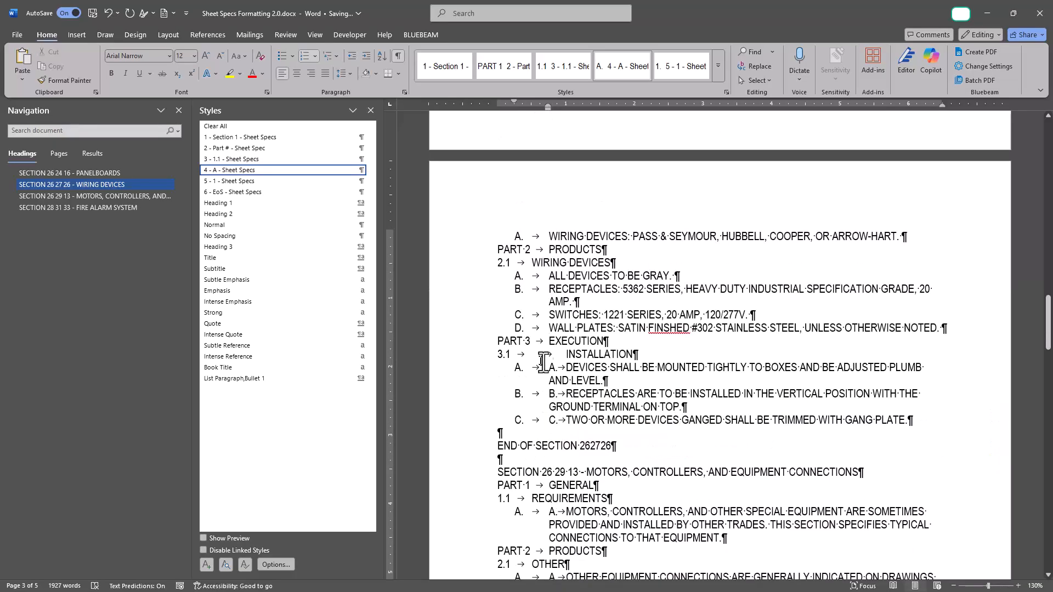
Remove the extra tab before INSTALLATION in the WIRING DEVICES section and the duplicate letters from items A through C.
{"action": "key", "text": "Delete"}
{"action": "mouse_move", "coordinate": [549, 395]}
{"action": "left_mouse_down"}
{"action": "mouse_move", "coordinate": [564, 394]}
{"action": "mouse_move", "coordinate": [564, 421]}
{"action": "mouse_move", "coordinate": [565, 380]}
{"action": "mouse_move", "coordinate": [562, 393]}
{"action": "left_mouse_up"}
{"action": "key", "text": "Delete"}
{"action": "scroll", "coordinate": [557, 432], "scroll_direction": "down", "scroll_amount": 4}
{"action": "key", "text": "Delete"}
Delete the duplicate typed item letters and leftover tabs throughout Section 26 29 13 on motors, controllers, and equipment connections.
{"action": "scroll", "coordinate": [562, 390], "scroll_direction": "down", "scroll_amount": 1}
{"action": "key", "text": "Delete"}
{"action": "scroll", "coordinate": [562, 411], "scroll_direction": "down", "scroll_amount": 3}
{"action": "key", "text": "Delete"}
{"action": "key", "text": "Delete"}
{"action": "left_click_drag", "start_coordinate": [549, 434], "coordinate": [561, 433]}
{"action": "key", "text": "Delete"}
{"action": "key", "text": "Delete"}
{"action": "scroll", "coordinate": [559, 428], "scroll_direction": "down", "scroll_amount": 5}
{"action": "left_click_drag", "start_coordinate": [549, 362], "coordinate": [564, 397]}
{"action": "key", "text": "Delete"}
{"action": "key", "text": "Delete"}
{"action": "scroll", "coordinate": [554, 406], "scroll_direction": "down", "scroll_amount": 4}
{"action": "left_click_drag", "start_coordinate": [550, 434], "coordinate": [564, 428]}
{"action": "left_click", "coordinate": [533, 341]}
{"action": "key", "text": "Delete"}
Delete the duplicate typed item letters and tabs from articles 1.1 and 1.2 of Section 28 31 33 - FIRE ALARM SYSTEM.
{"action": "scroll", "coordinate": [549, 396], "scroll_direction": "down", "scroll_amount": 1}
{"action": "key", "text": "BackSpace"}
{"action": "key", "text": "BackSpace"}
{"action": "left_click_drag", "start_coordinate": [549, 466], "coordinate": [565, 466]}
{"action": "key", "text": "BackSpace"}
{"action": "scroll", "coordinate": [564, 433], "scroll_direction": "down", "scroll_amount": 5}
{"action": "key", "text": "BackSpace"}
{"action": "key", "text": "BackSpace"}
{"action": "left_click_drag", "start_coordinate": [555, 342], "coordinate": [565, 287]}
{"action": "key", "text": "Delete"}
{"action": "scroll", "coordinate": [554, 307], "scroll_direction": "down", "scroll_amount": 7}
{"action": "key", "text": "Delete"}
Delete the duplicate typed letters and tabs from items A through G under 2.1 INSTALLATION of the FIRE ALARM SYSTEM section.
{"action": "left_click_drag", "start_coordinate": [550, 311], "coordinate": [565, 311]}
{"action": "key", "text": "Delete"}
{"action": "left_click_drag", "start_coordinate": [549, 386], "coordinate": [565, 385]}
{"action": "key", "text": "Delete"}
{"action": "left_click_drag", "start_coordinate": [550, 423], "coordinate": [565, 423]}
{"action": "key", "text": "Delete"}
{"action": "scroll", "coordinate": [549, 395], "scroll_direction": "down", "scroll_amount": 4}
{"action": "left_click_drag", "start_coordinate": [550, 278], "coordinate": [565, 278]}
{"action": "key", "text": "Delete"}
{"action": "left_click_drag", "start_coordinate": [549, 303], "coordinate": [565, 303]}
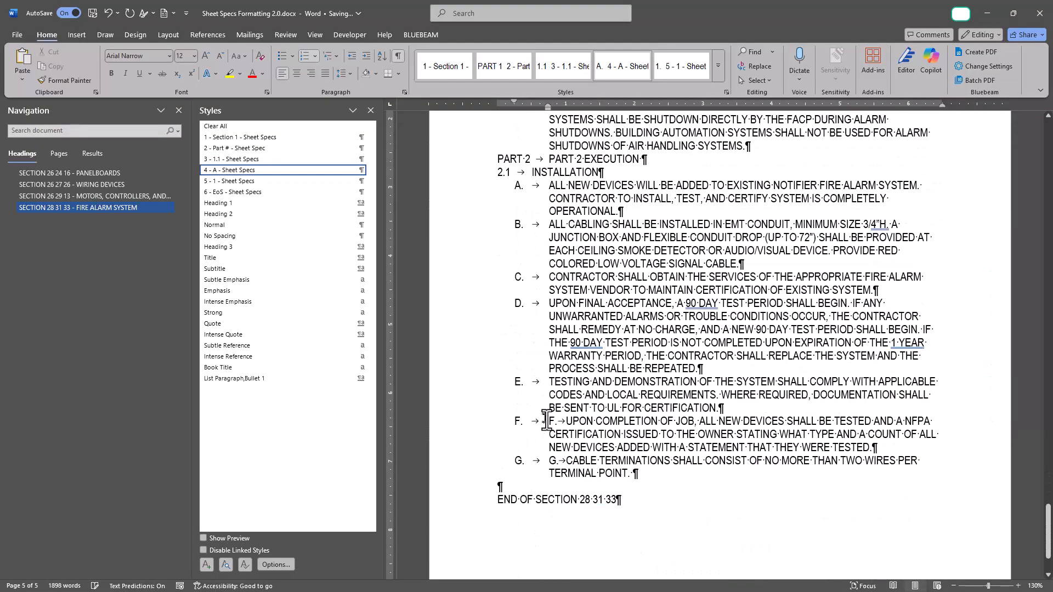
{"action": "scroll", "coordinate": [604, 398], "scroll_direction": "down", "scroll_amount": 2}
{"action": "left_click", "coordinate": [606, 399]}
Review the whole document from the last section back to the first for leftover duplicate numbering.
{"action": "scroll", "coordinate": [633, 281], "scroll_direction": "up", "scroll_amount": 7}
{"action": "scroll", "coordinate": [630, 285], "scroll_direction": "down", "scroll_amount": 4}
{"action": "scroll", "coordinate": [573, 428], "scroll_direction": "up", "scroll_amount": 1}
{"action": "scroll", "coordinate": [562, 447], "scroll_direction": "up", "scroll_amount": 1}
{"action": "scroll", "coordinate": [565, 428], "scroll_direction": "up", "scroll_amount": 7}
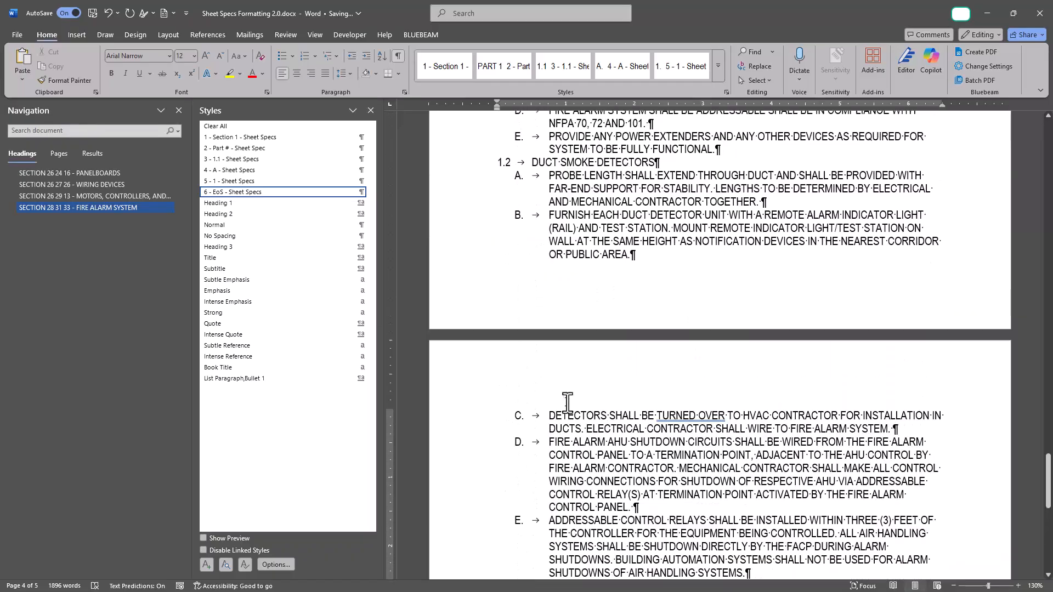
{"action": "scroll", "coordinate": [563, 308], "scroll_direction": "up", "scroll_amount": 6}
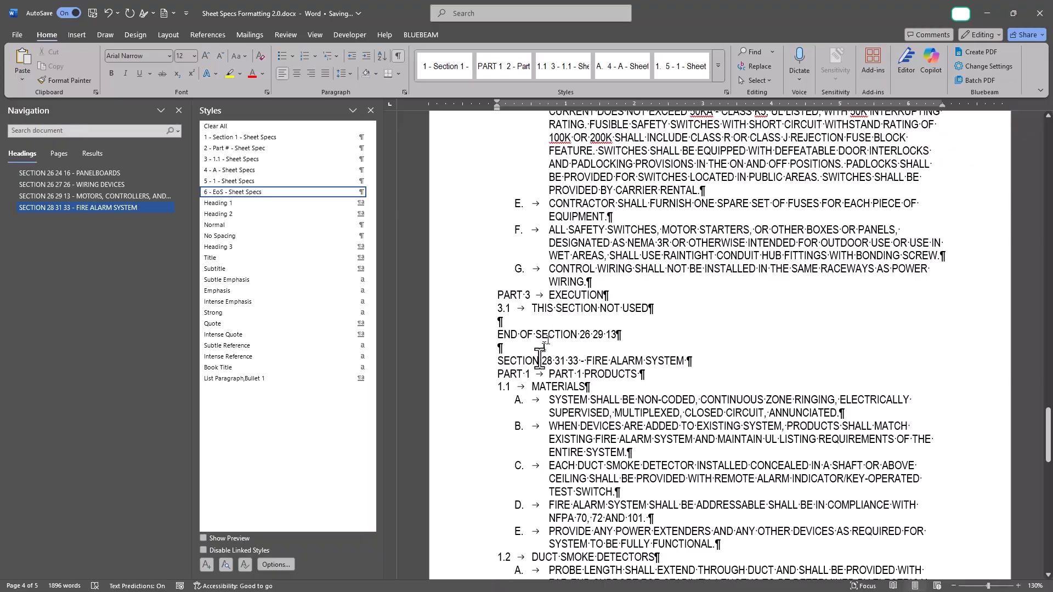
{"action": "scroll", "coordinate": [535, 373], "scroll_direction": "up", "scroll_amount": 2}
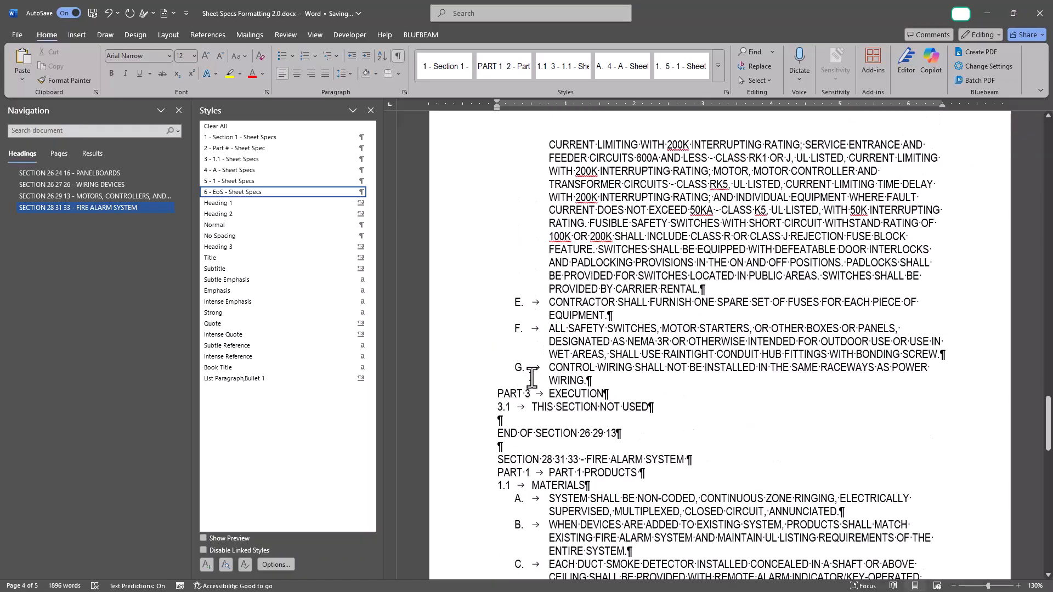
{"action": "scroll", "coordinate": [532, 377], "scroll_direction": "up", "scroll_amount": 3}
{"action": "scroll", "coordinate": [532, 374], "scroll_direction": "up", "scroll_amount": 20}
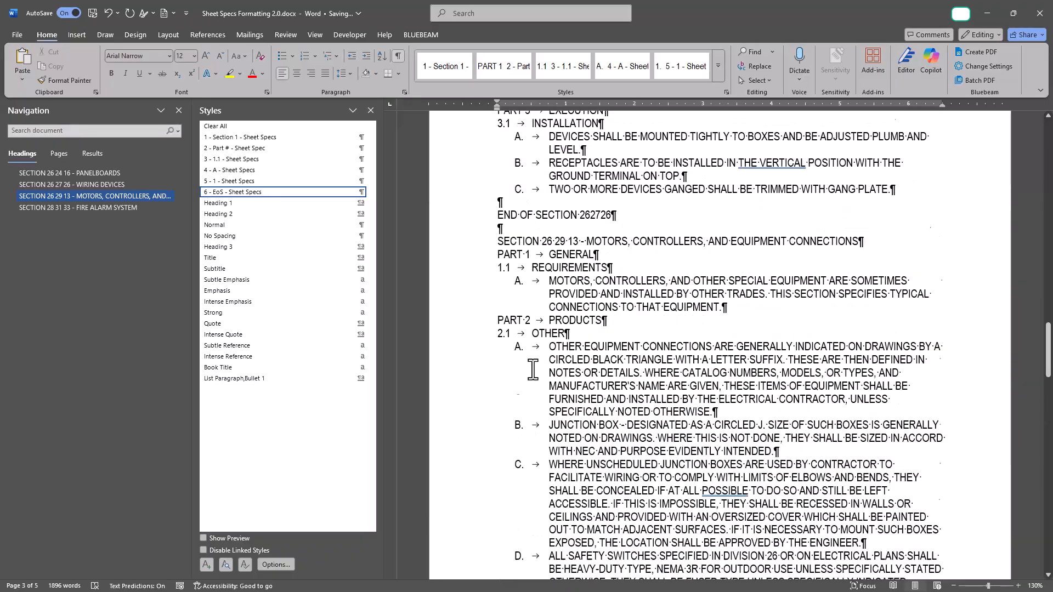
{"action": "scroll", "coordinate": [540, 304], "scroll_direction": "up", "scroll_amount": 8}
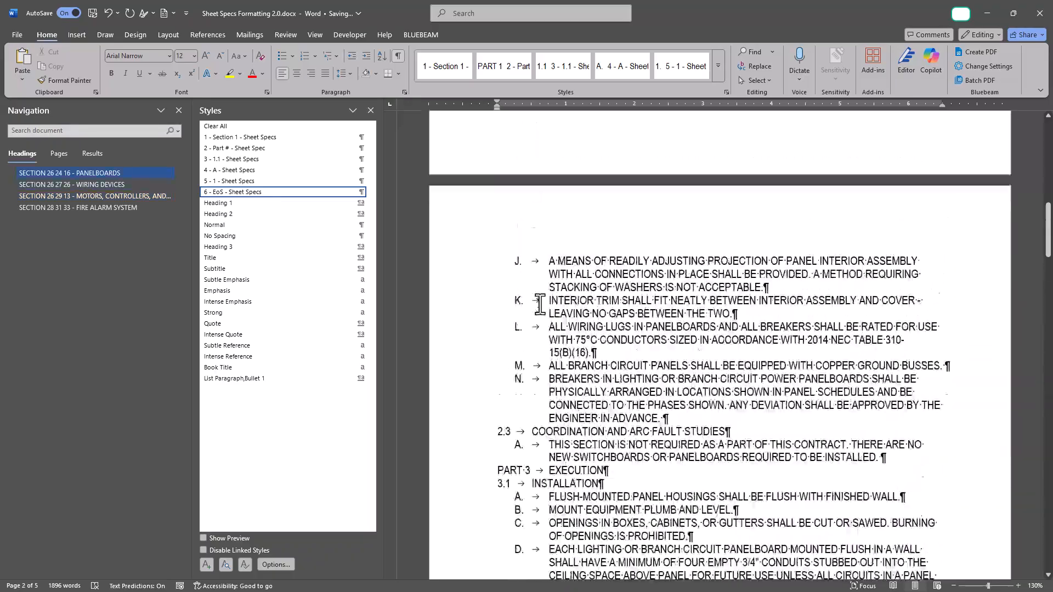
{"action": "scroll", "coordinate": [646, 401], "scroll_direction": "up", "scroll_amount": 13}
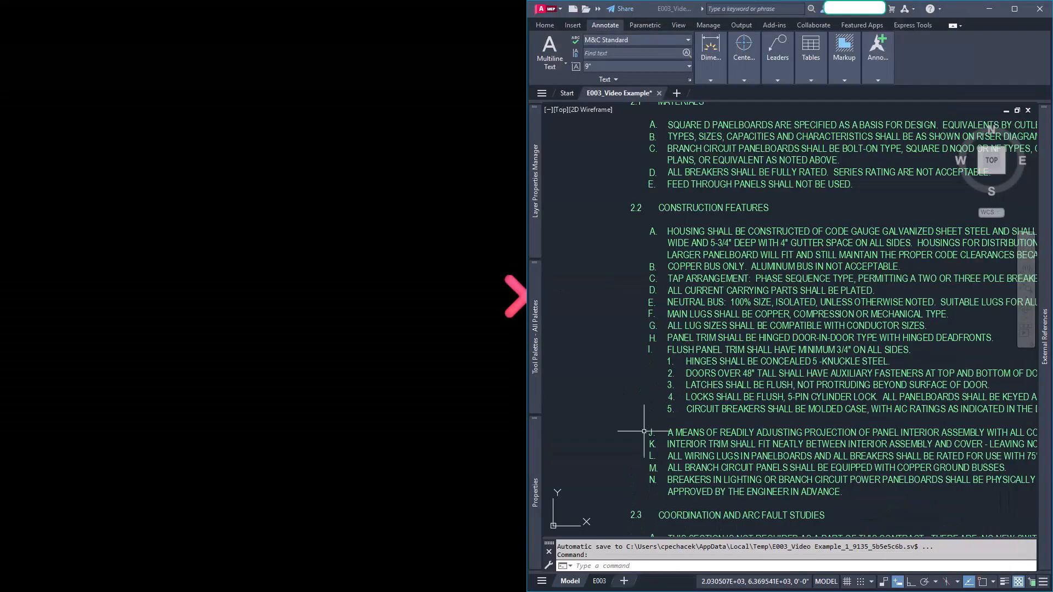
Switch to AutoCAD to examine the spacing of the specification text in E003_Video Example, and return to Word.
{"action": "left_click", "coordinate": [1014, 8]}
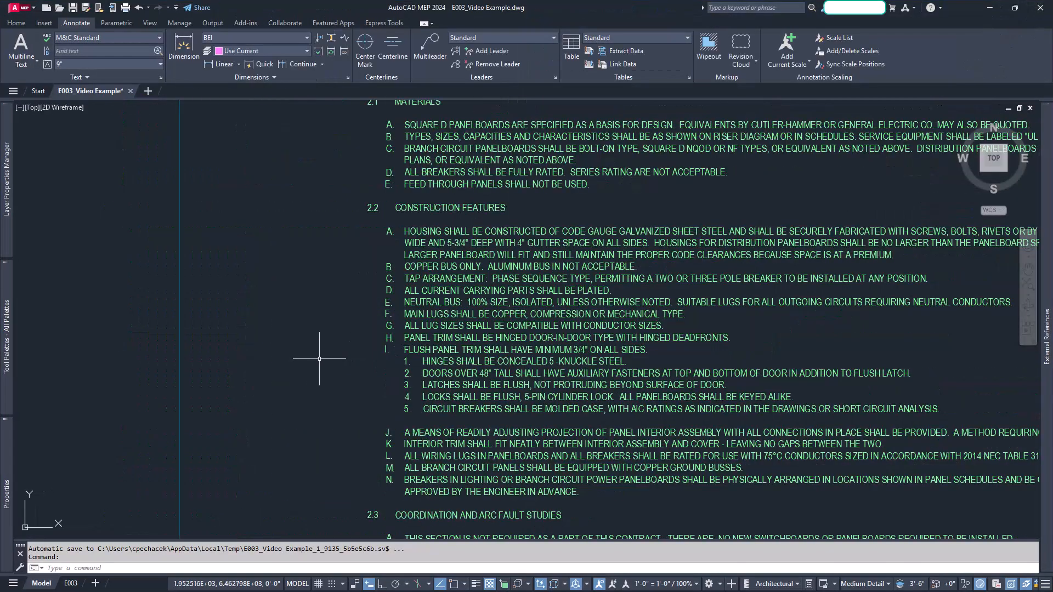
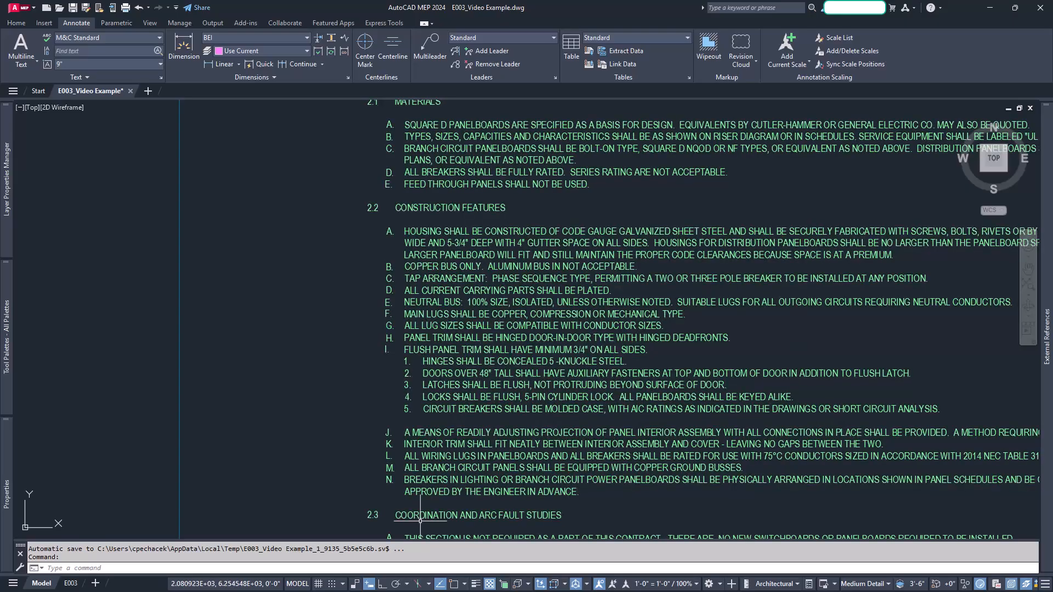
{"action": "left_click_drag", "start_coordinate": [658, 591], "coordinate": [793, 0]}
{"action": "left_click", "coordinate": [516, 250]}
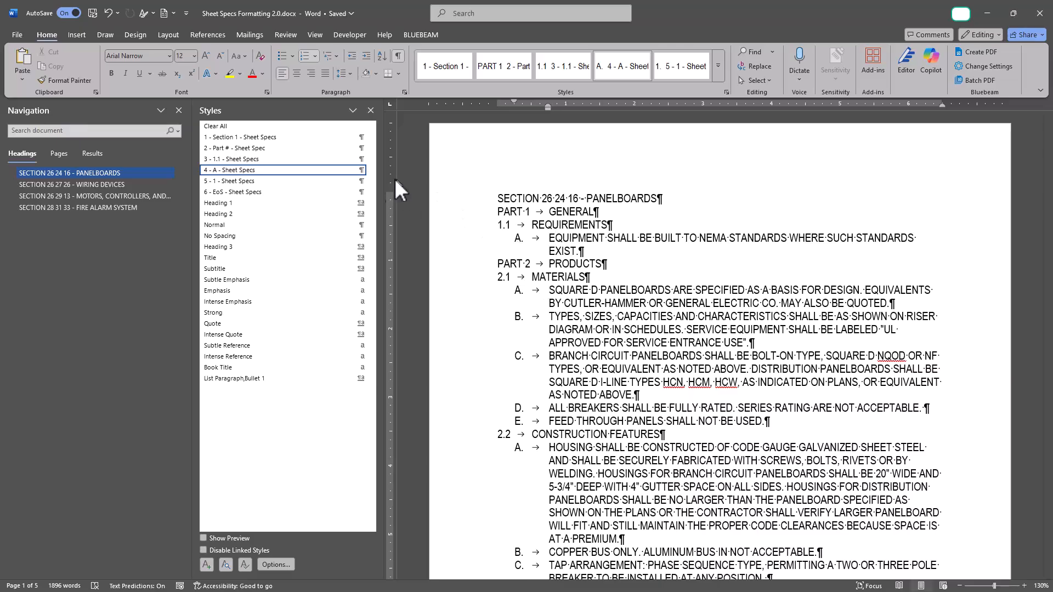
Modify the 1 - Section 1 - Sheet Specs style to underlined text with 6 pt spacing after.
{"action": "left_click", "coordinate": [372, 137]}
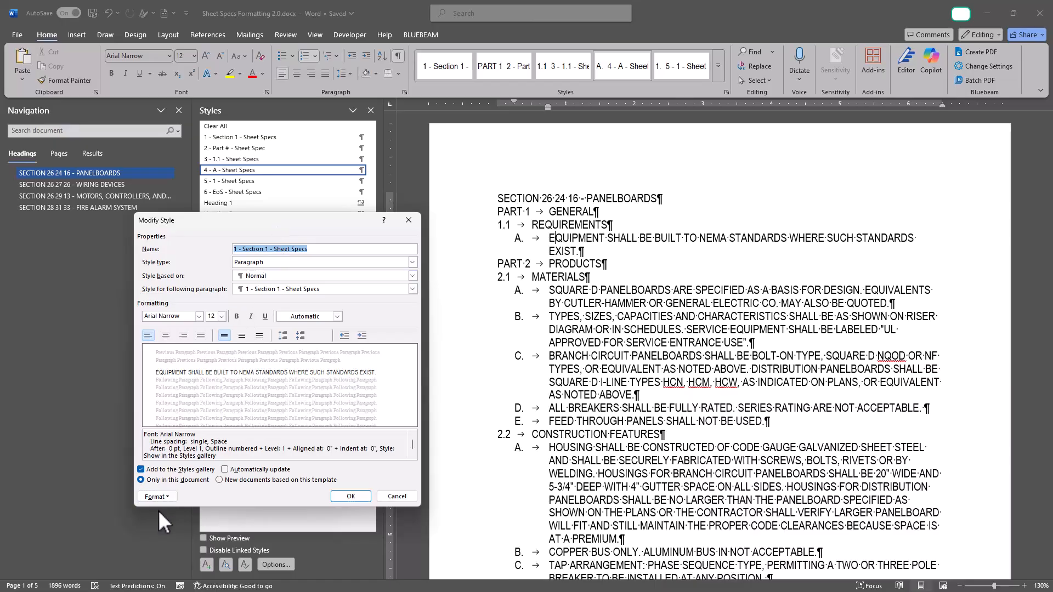
{"action": "left_click", "coordinate": [163, 494]}
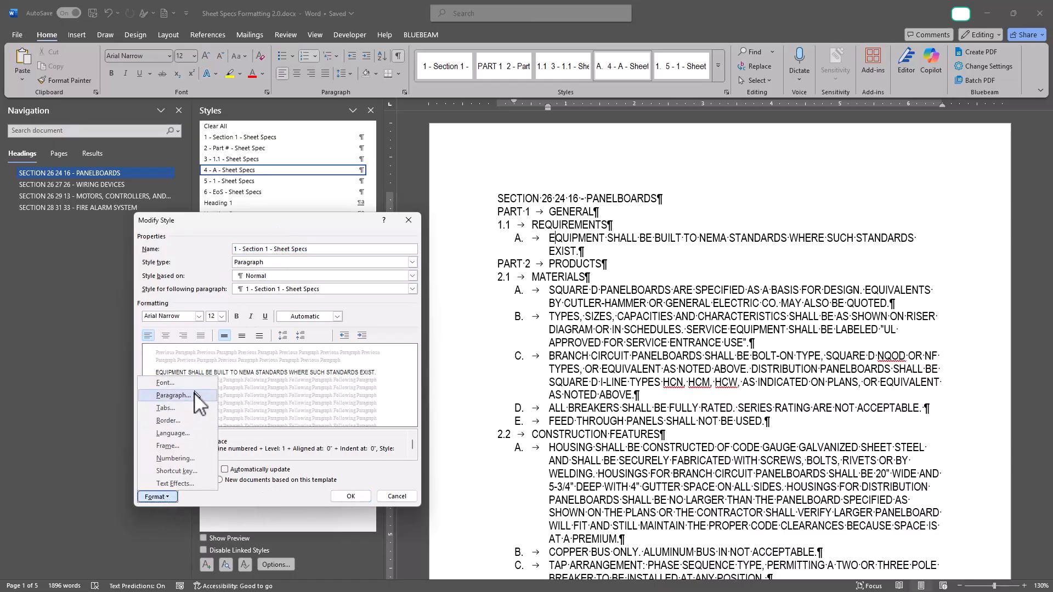
{"action": "left_click", "coordinate": [174, 395]}
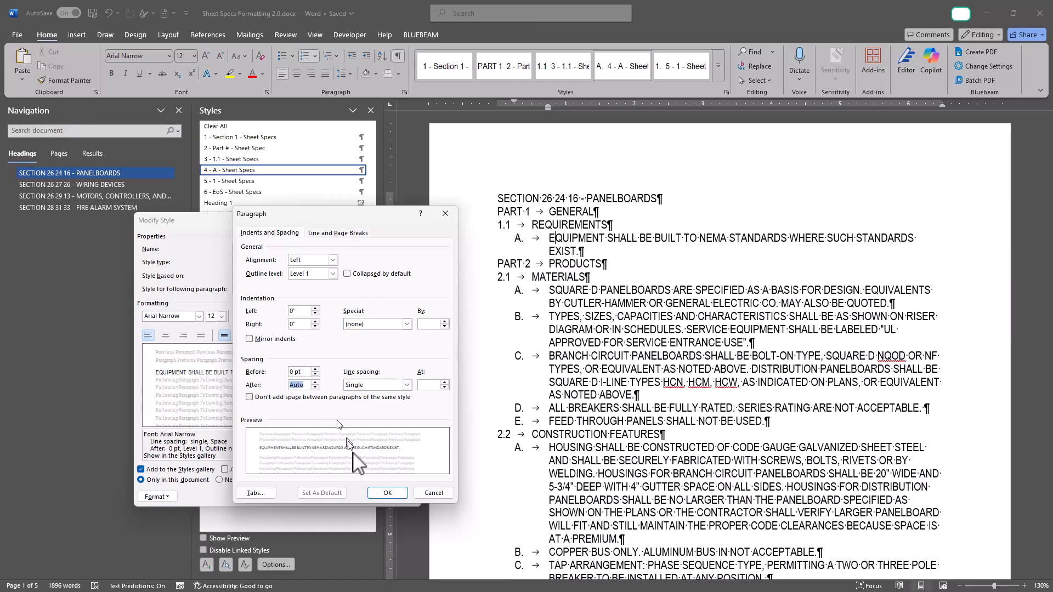
{"action": "left_click", "coordinate": [315, 383]}
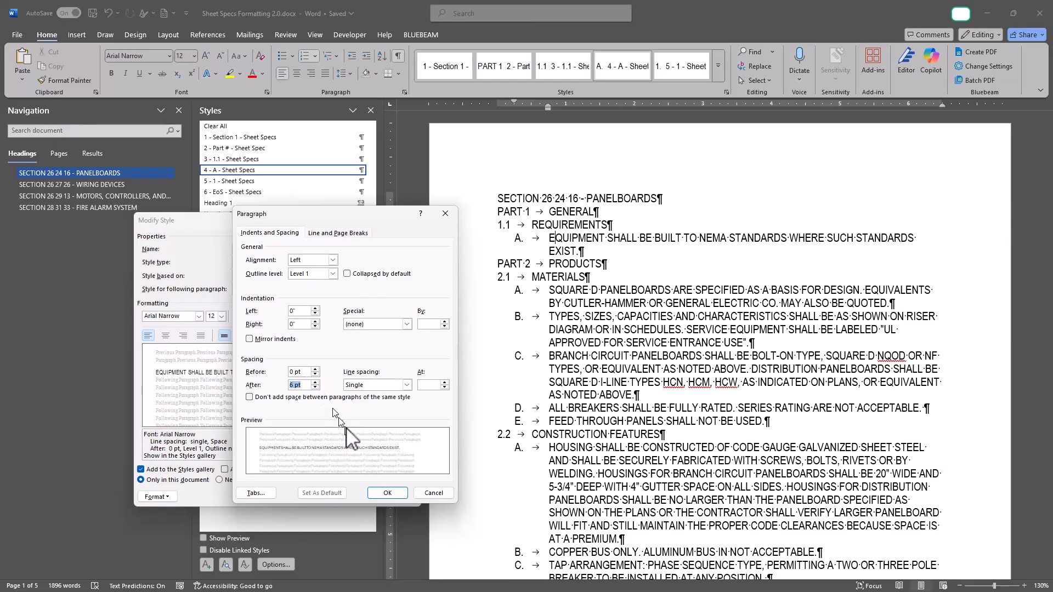
{"action": "left_click", "coordinate": [388, 493]}
{"action": "left_click", "coordinate": [266, 318]}
{"action": "left_click", "coordinate": [351, 497]}
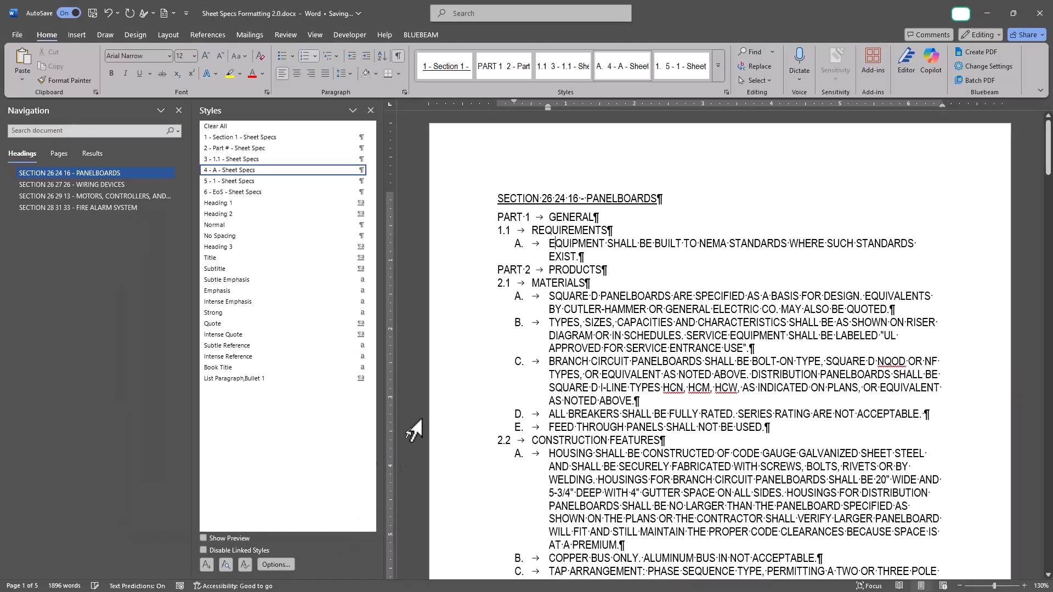
Modify the 2 - Part # - Sheet Spec style to have 6 pt paragraph spacing before and 6 pt after.
{"action": "scroll", "coordinate": [542, 205], "scroll_direction": "down", "scroll_amount": 20}
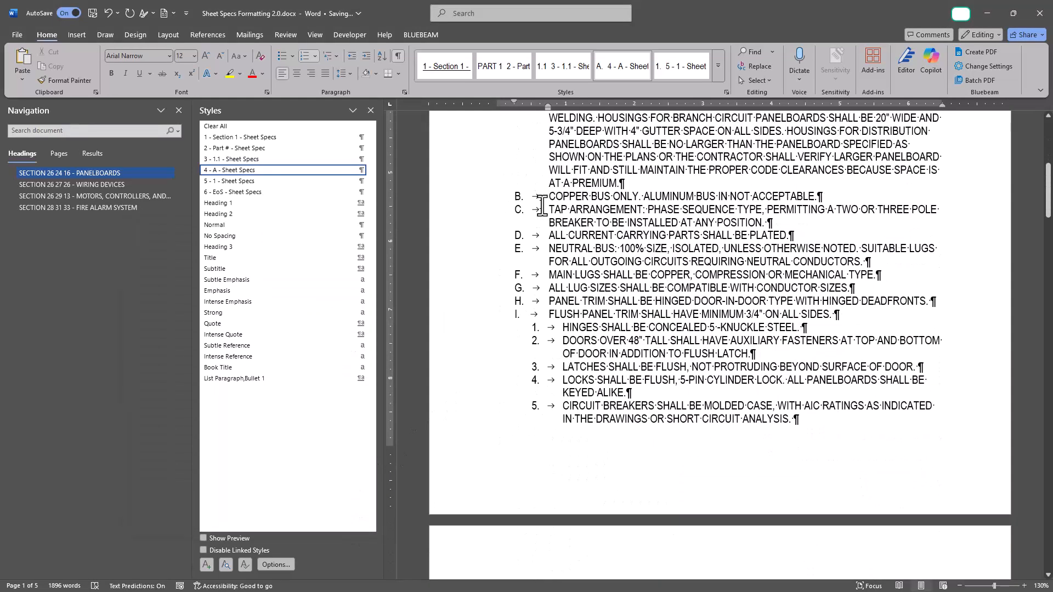
{"action": "scroll", "coordinate": [527, 223], "scroll_direction": "down", "scroll_amount": 3}
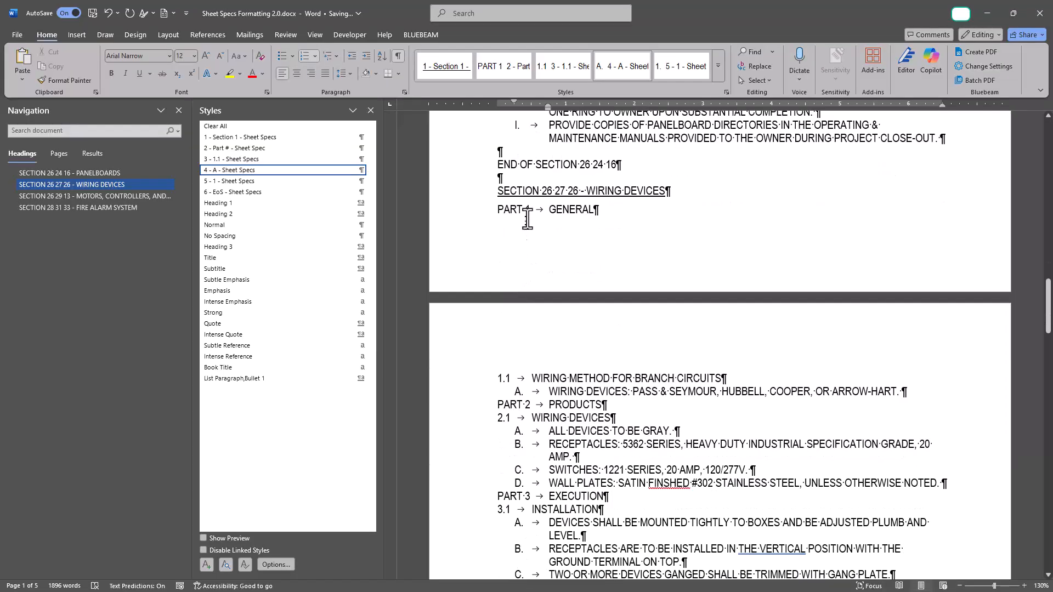
{"action": "scroll", "coordinate": [533, 198], "scroll_direction": "up", "scroll_amount": 20}
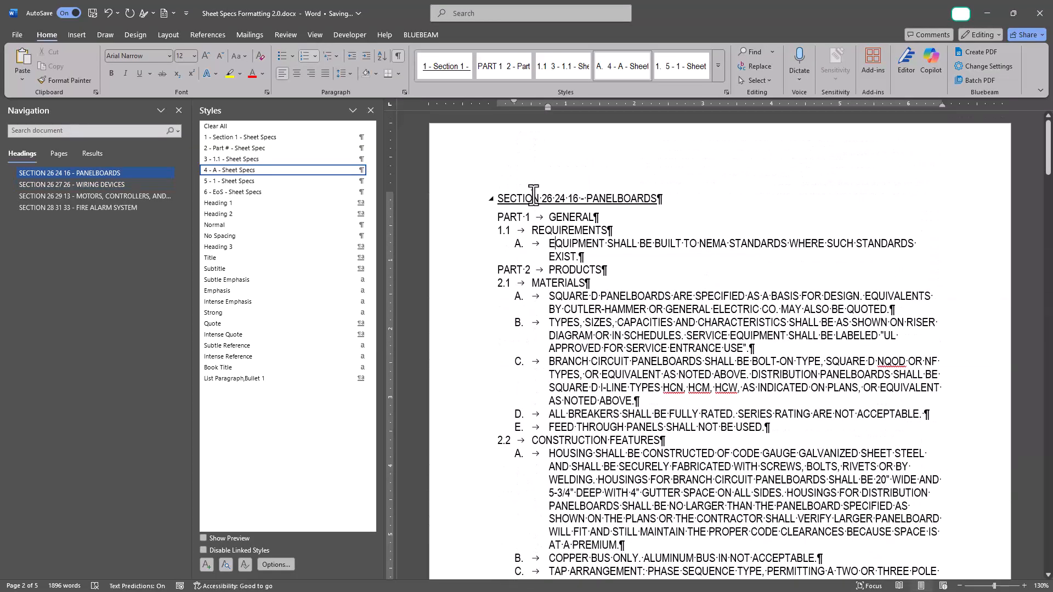
{"action": "left_click", "coordinate": [507, 219]}
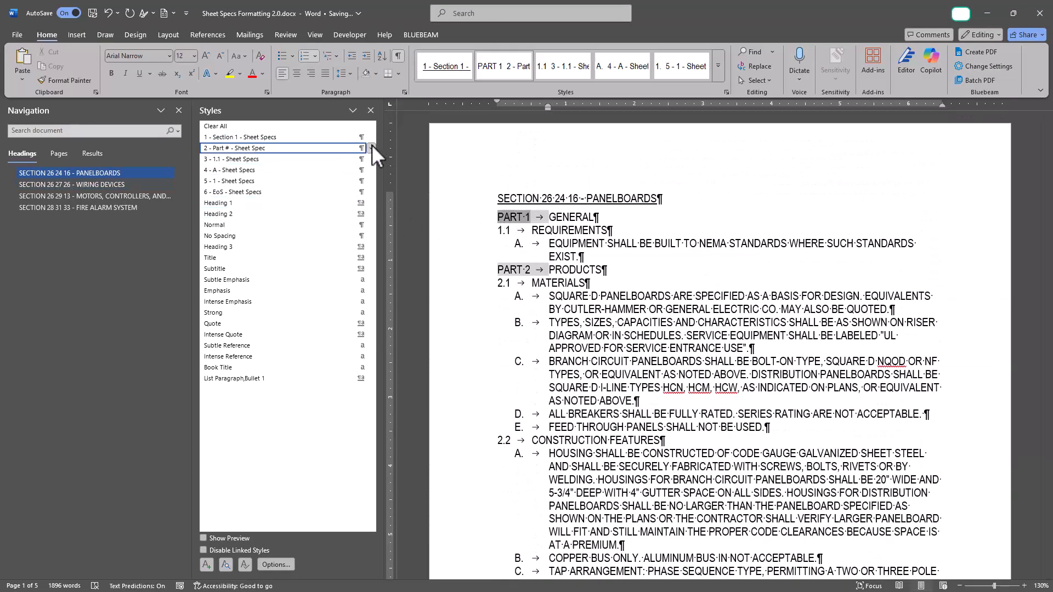
{"action": "left_click", "coordinate": [372, 148]}
{"action": "left_click", "coordinate": [341, 176]}
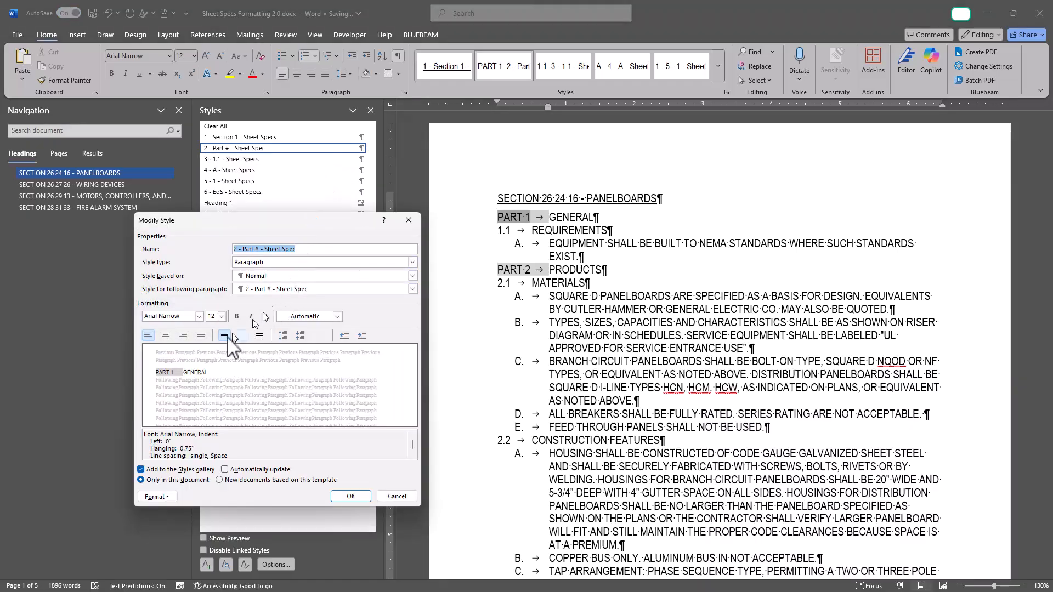
{"action": "left_click", "coordinate": [154, 496]}
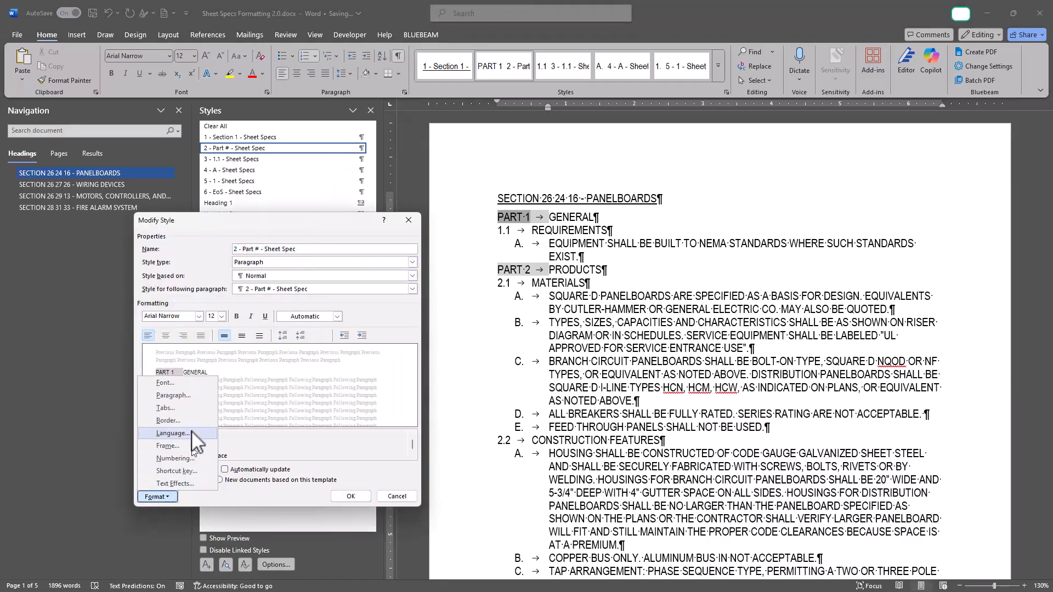
{"action": "left_click", "coordinate": [190, 396]}
{"action": "left_click", "coordinate": [316, 369]}
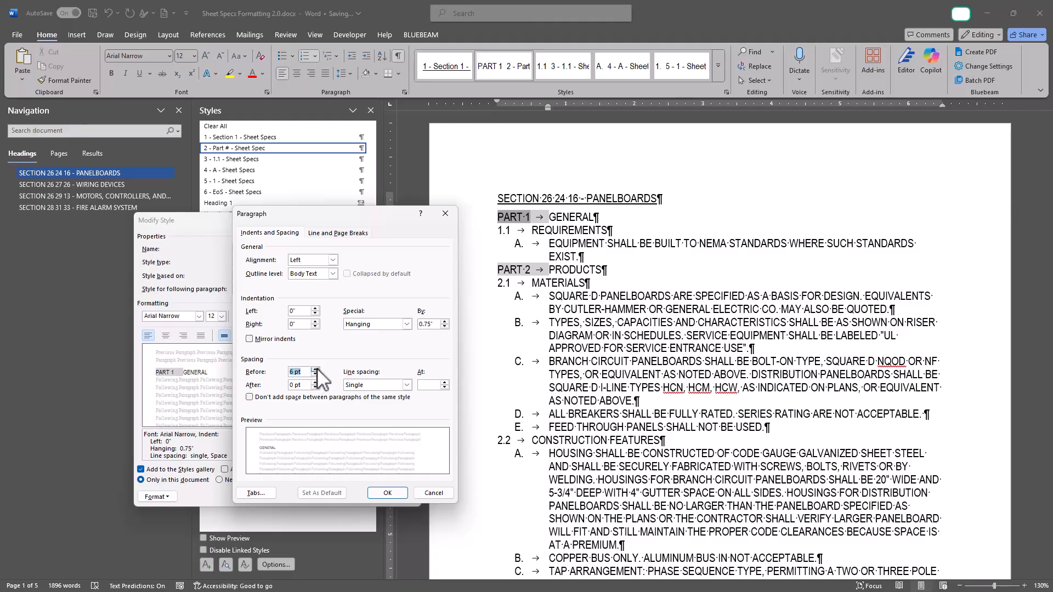
{"action": "left_click", "coordinate": [315, 382]}
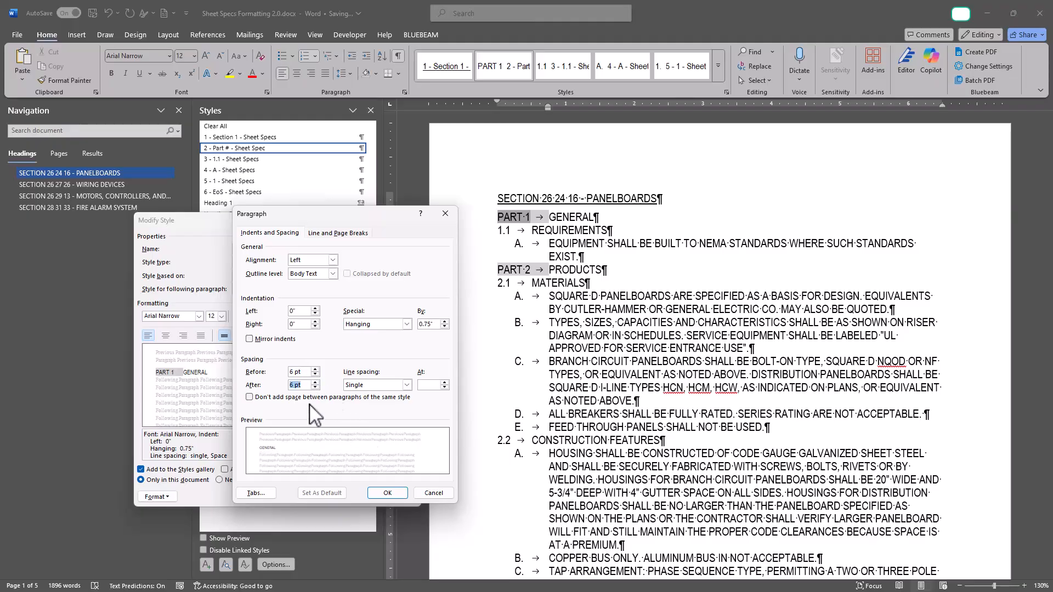
{"action": "left_click", "coordinate": [387, 493]}
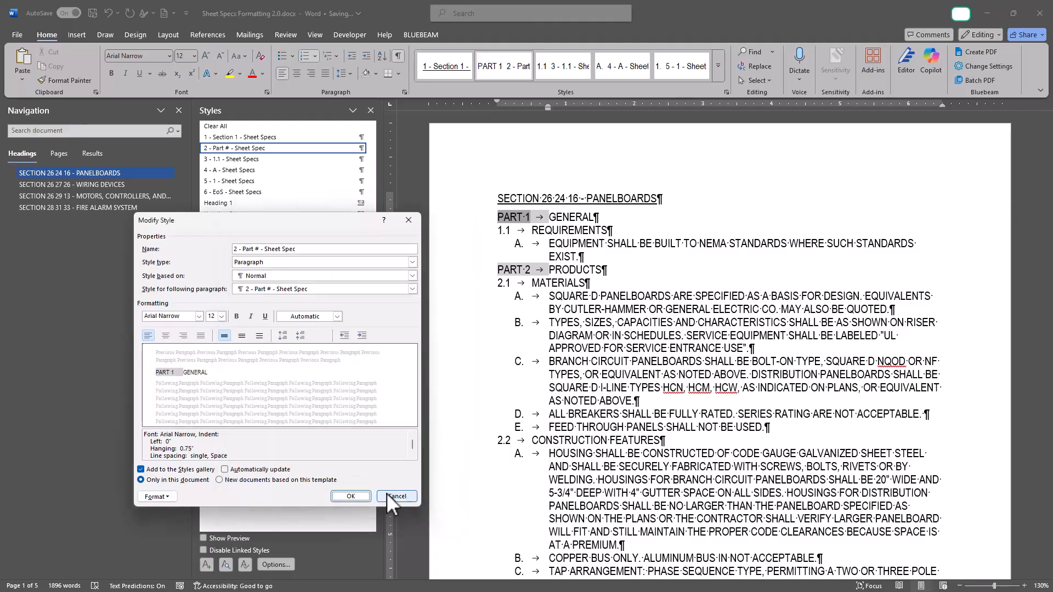
{"action": "left_click", "coordinate": [348, 486]}
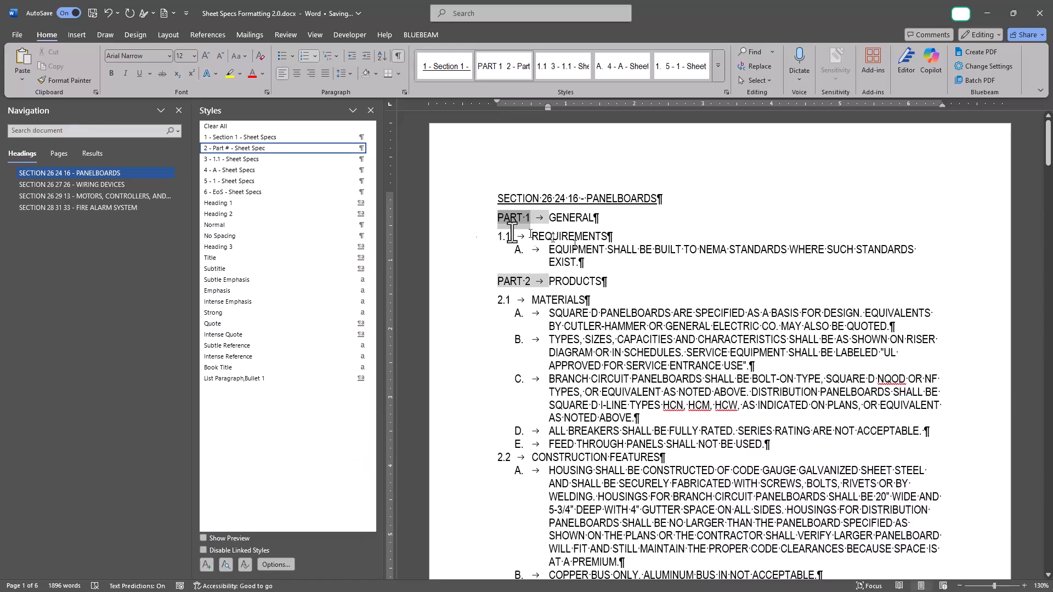
Set the 3 - 1.1 - Sheet Specs style's paragraph spacing before to 6 pt.
{"action": "left_click", "coordinate": [546, 236]}
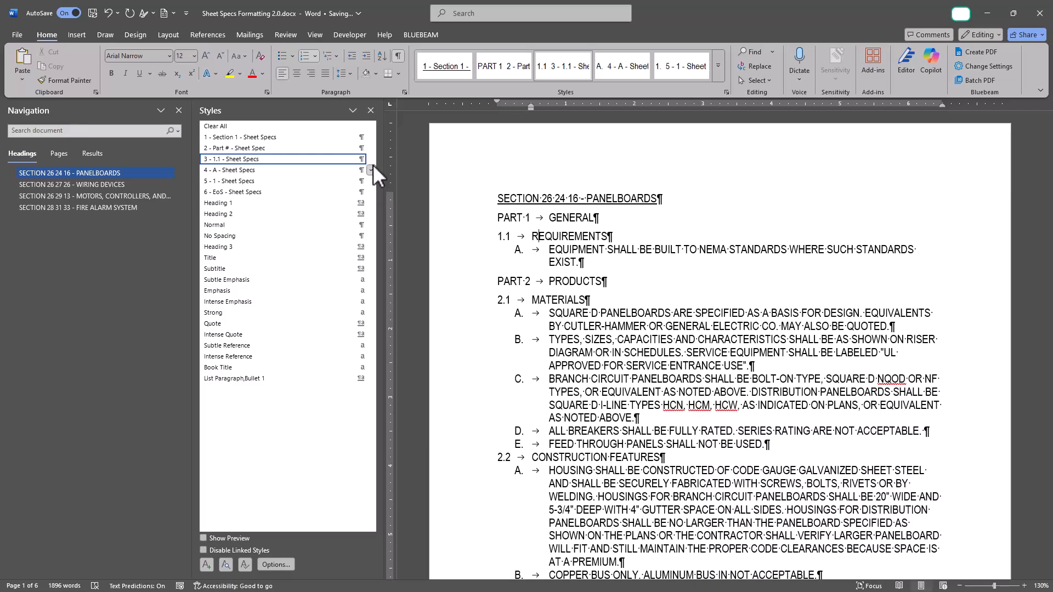
{"action": "left_click", "coordinate": [371, 170]}
{"action": "left_click", "coordinate": [335, 182]}
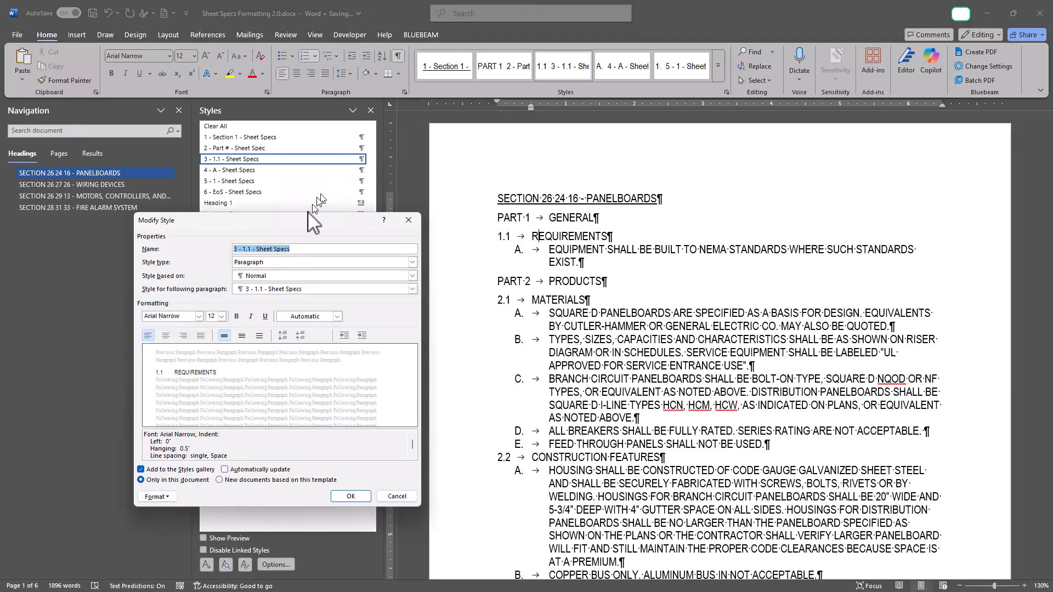
{"action": "left_click", "coordinate": [157, 498]}
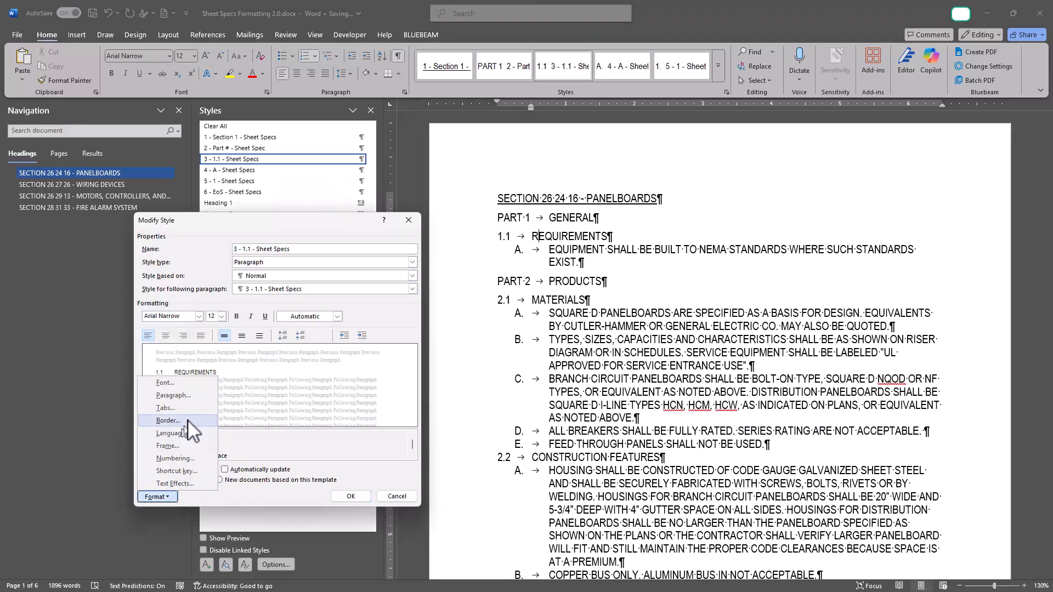
{"action": "left_click", "coordinate": [156, 398]}
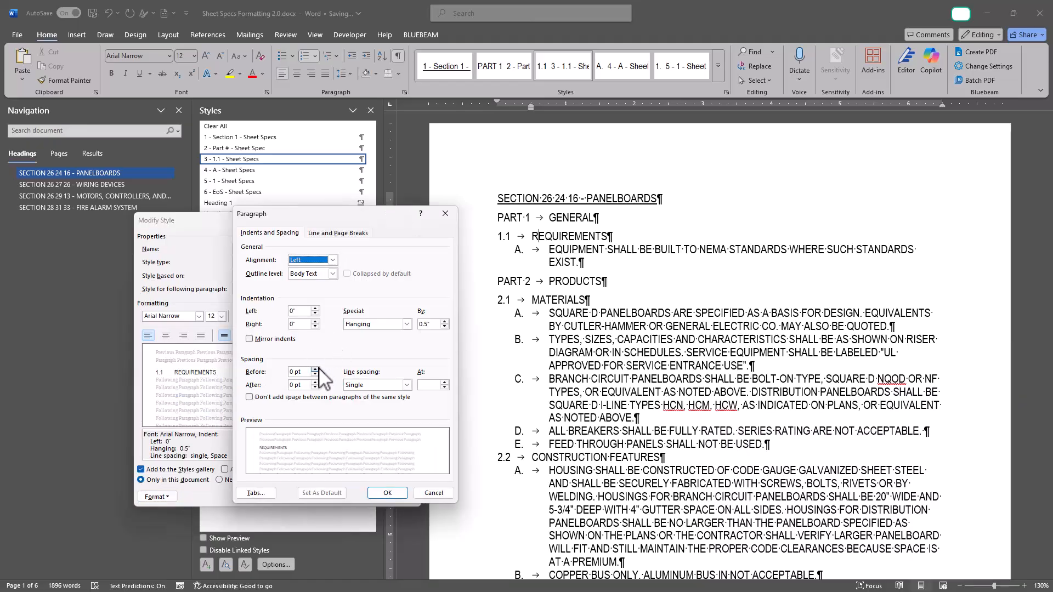
{"action": "left_click", "coordinate": [385, 494]}
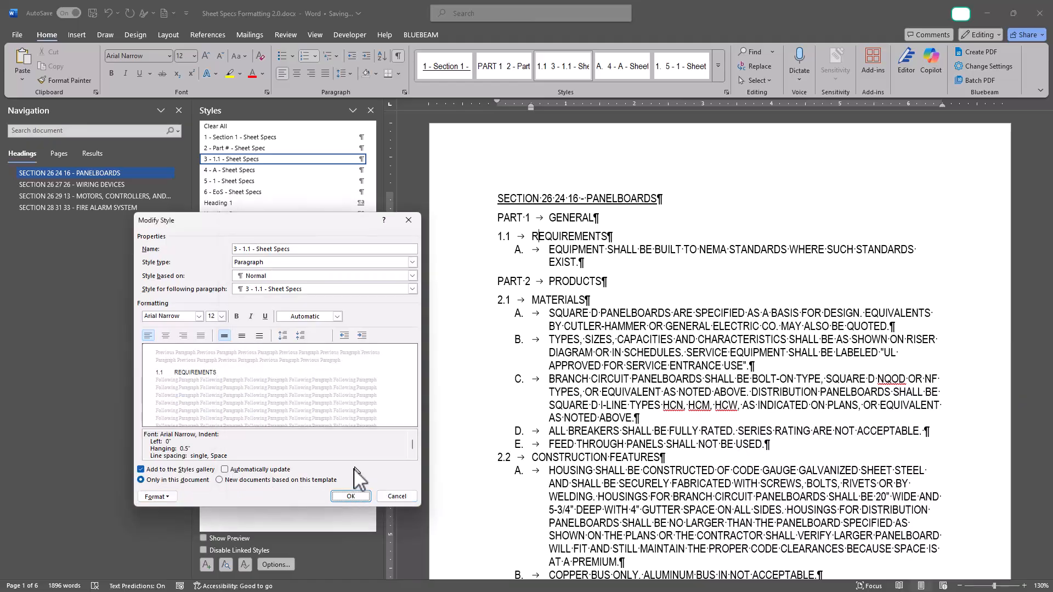
{"action": "left_click", "coordinate": [348, 496]}
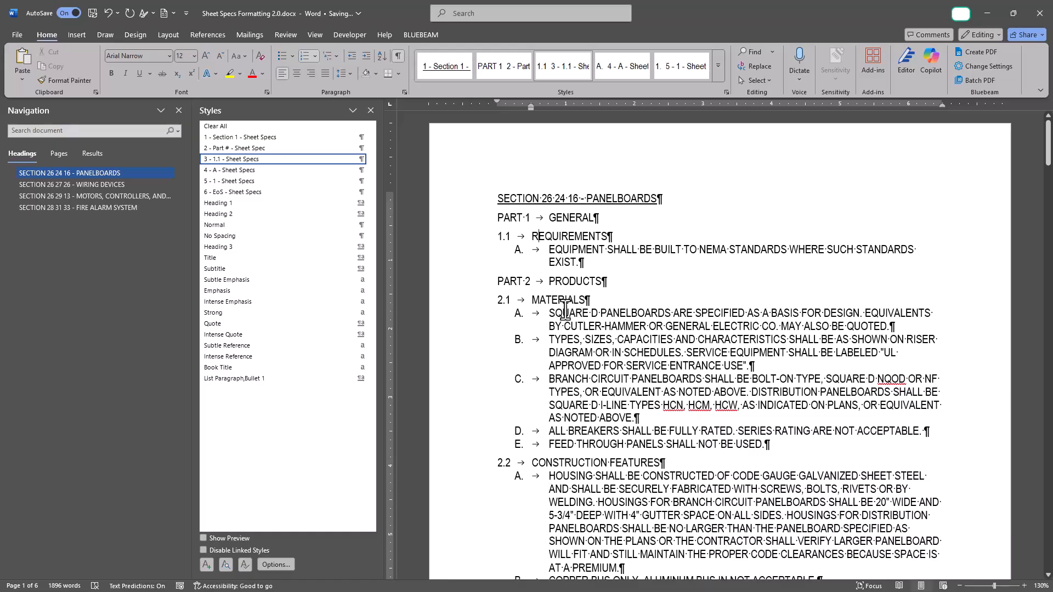
Set the 3 - 1.1 - Sheet Specs style's paragraph spacing after to 6 pt.
{"action": "left_click", "coordinate": [371, 160]}
{"action": "left_click", "coordinate": [239, 188]}
{"action": "left_click", "coordinate": [156, 497]}
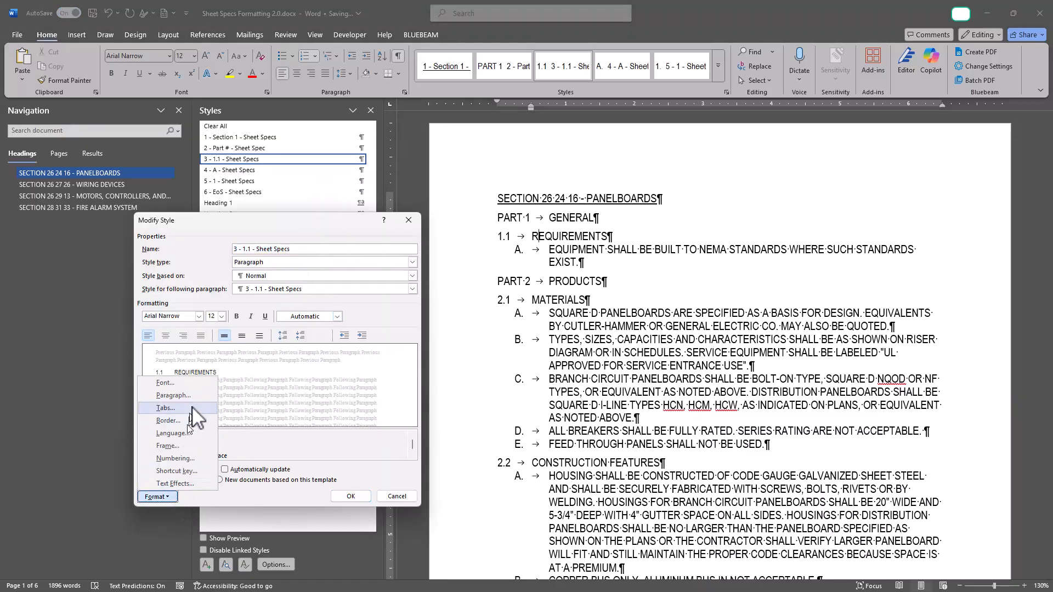
{"action": "left_click", "coordinate": [175, 395]}
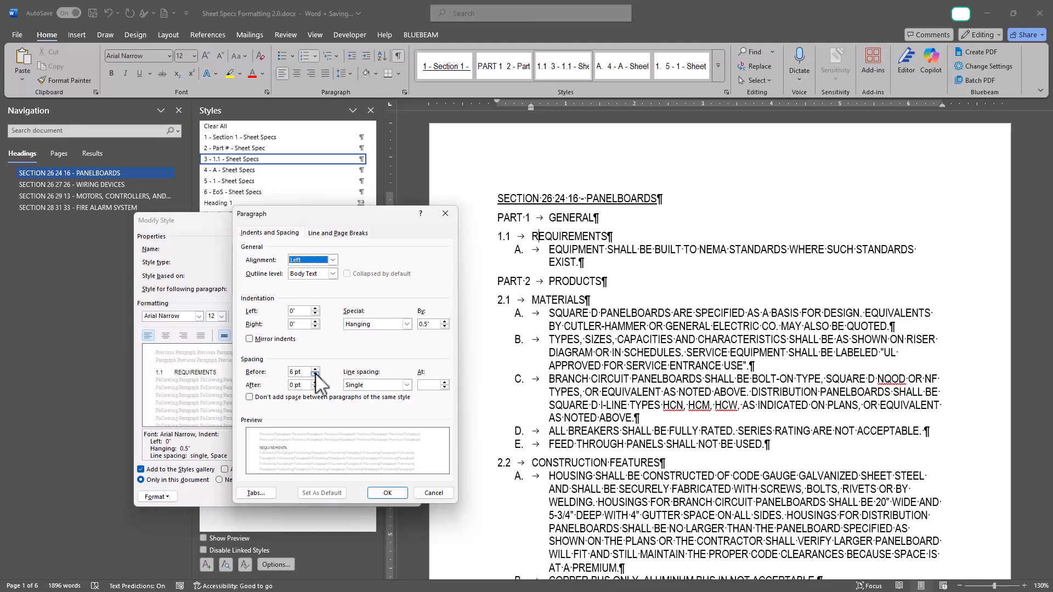
{"action": "left_click", "coordinate": [315, 369]}
{"action": "left_click", "coordinate": [314, 383]}
{"action": "left_click", "coordinate": [387, 492]}
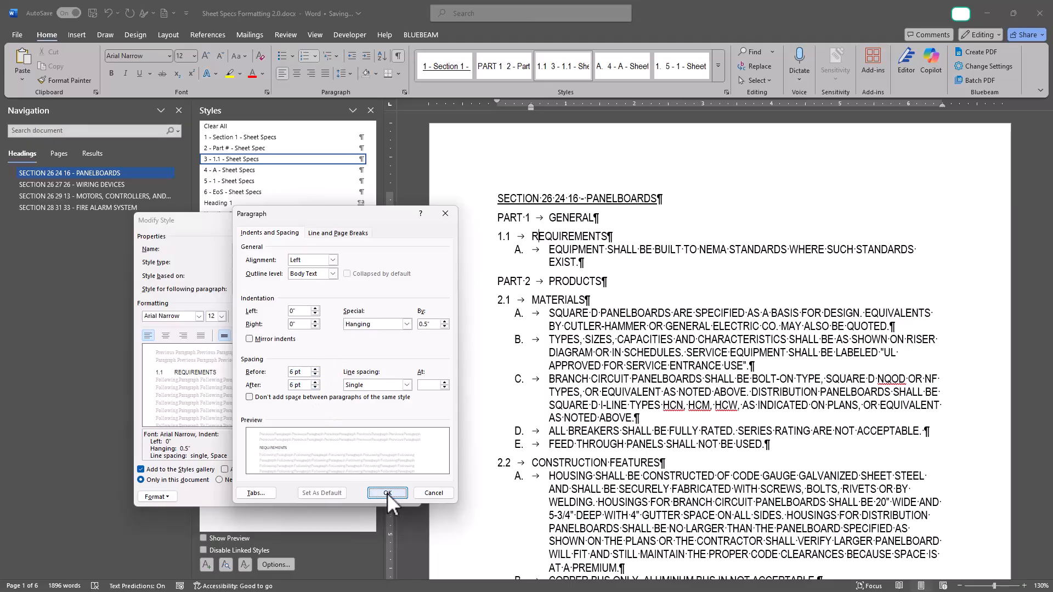
{"action": "left_click", "coordinate": [334, 492]}
Give the 4 - A - Sheet Specs style 6 pt spacing before and after, with no space added between paragraphs of the same style.
{"action": "left_click", "coordinate": [606, 354]}
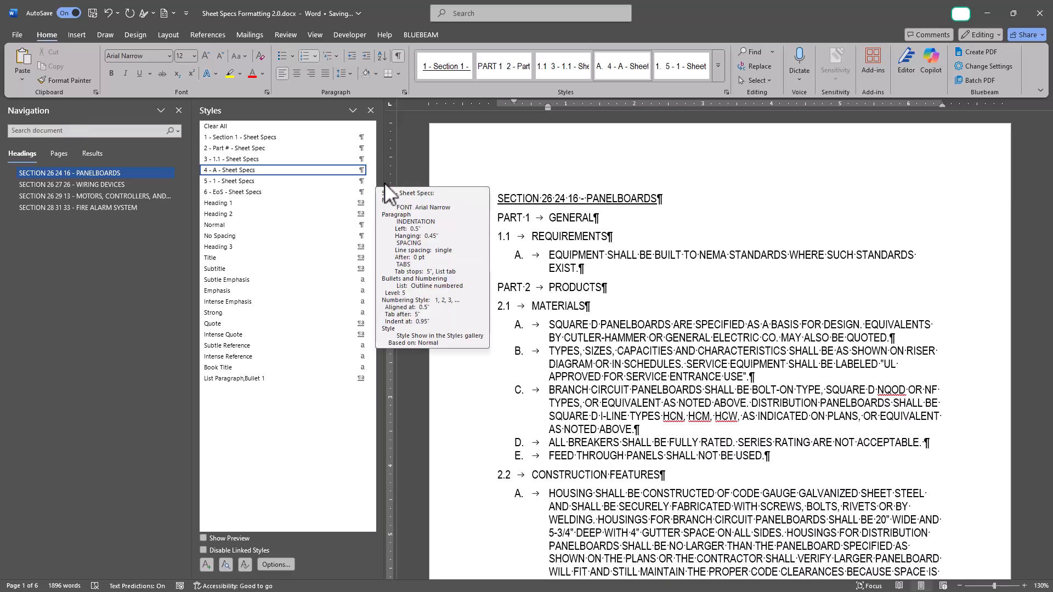
{"action": "left_click", "coordinate": [371, 171]}
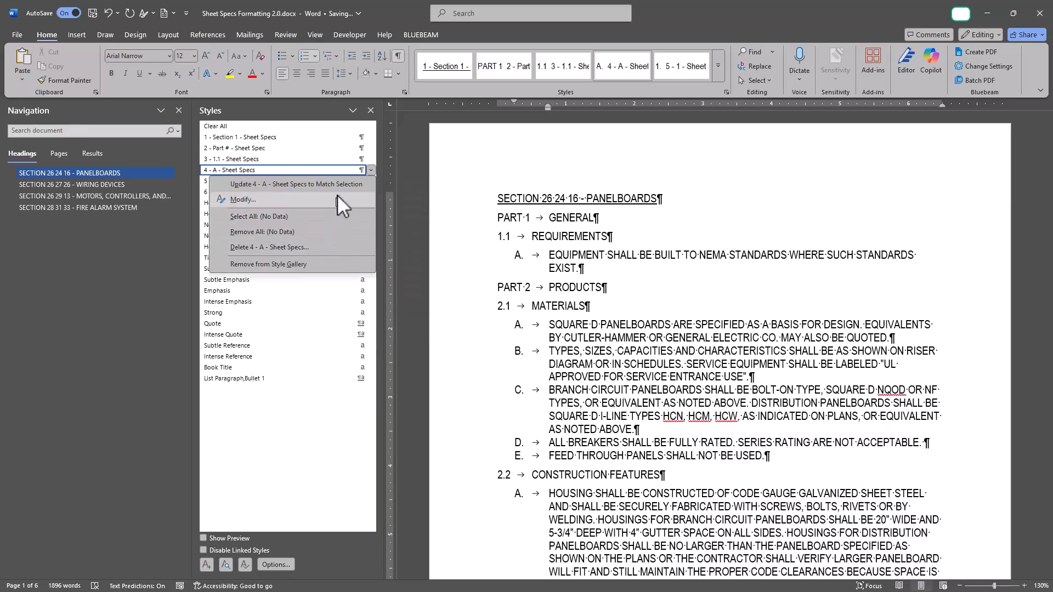
{"action": "left_click", "coordinate": [277, 200]}
{"action": "left_click", "coordinate": [157, 496]}
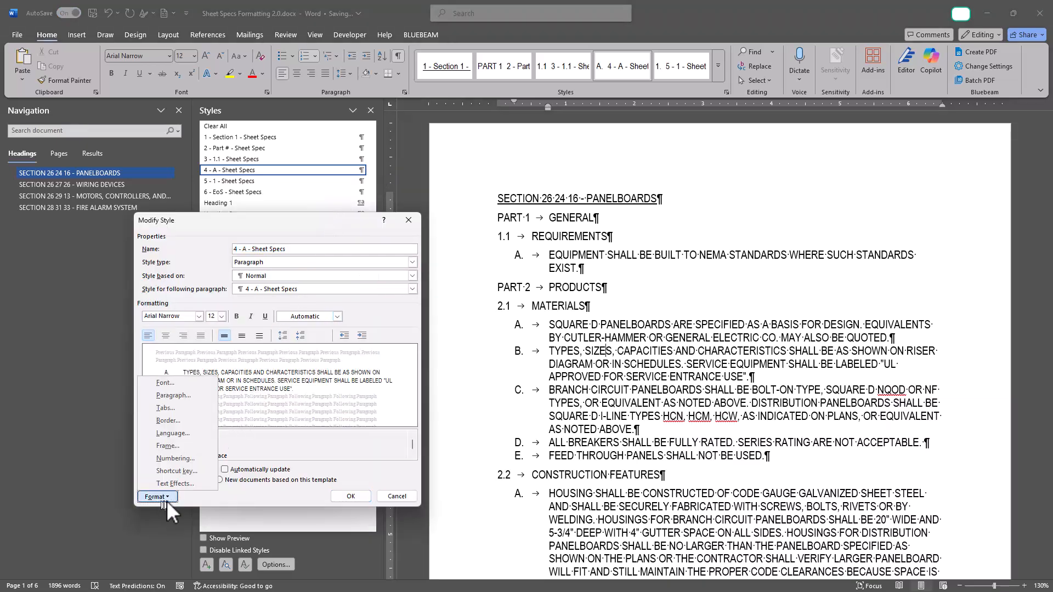
{"action": "left_click", "coordinate": [173, 395]}
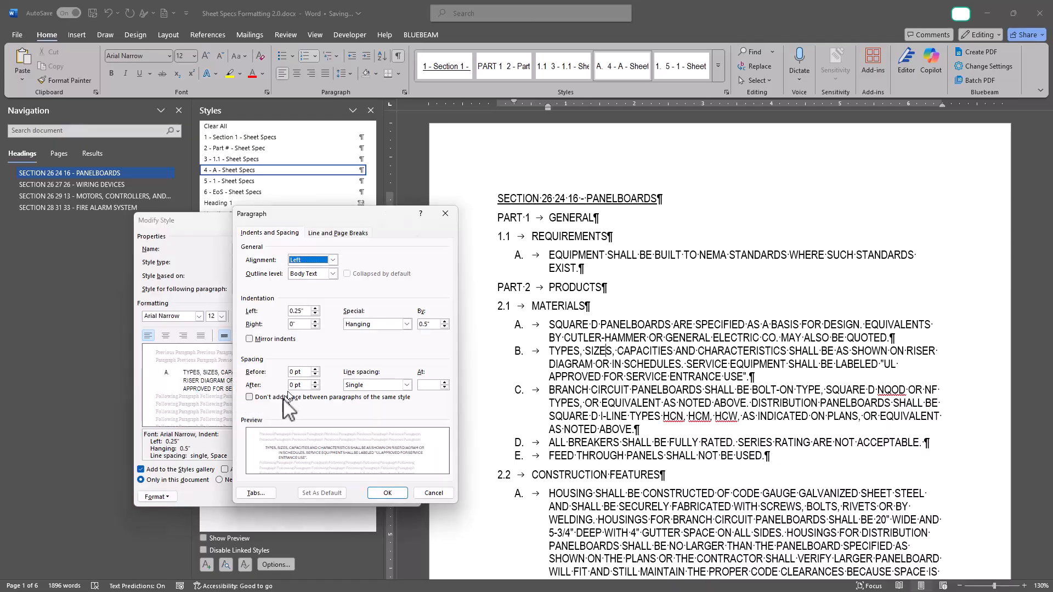
{"action": "left_click", "coordinate": [315, 369]}
{"action": "left_click", "coordinate": [314, 383]}
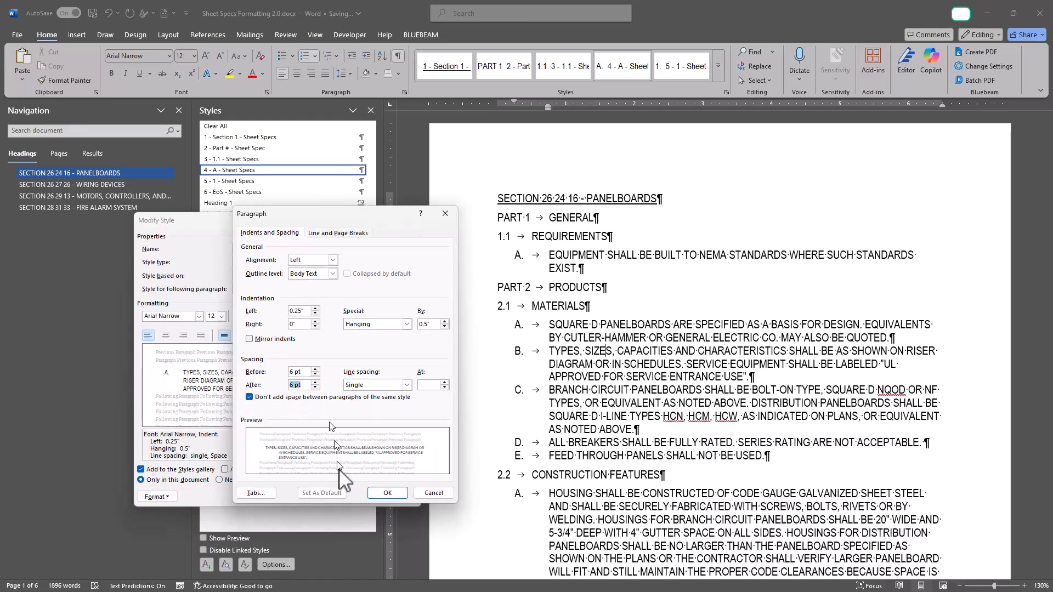
{"action": "left_click", "coordinate": [387, 493]}
{"action": "left_click", "coordinate": [363, 493]}
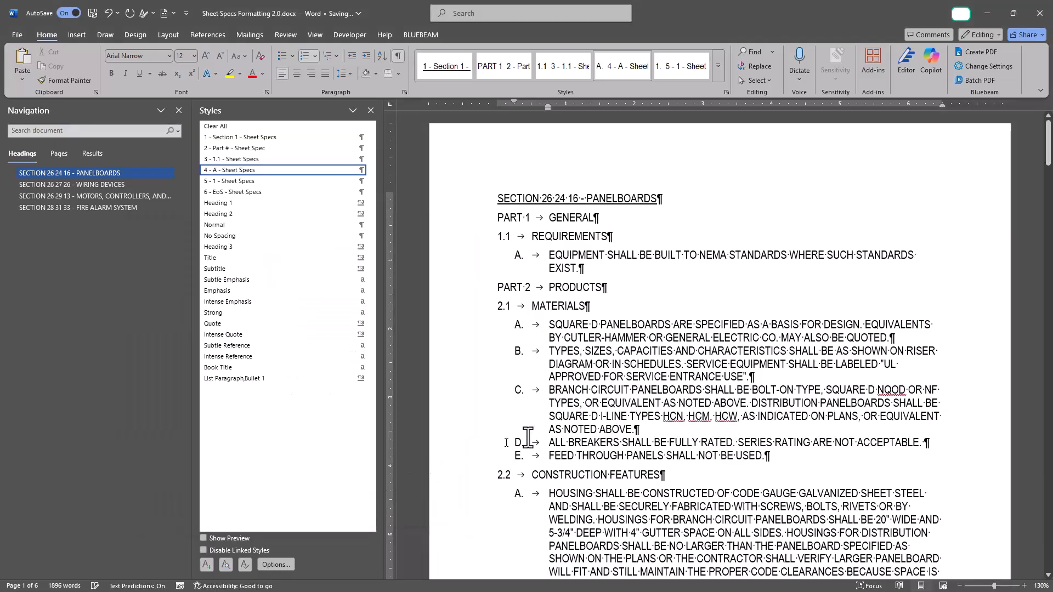
Modify the 6 - EoS - Sheet Specs style used by the END OF SECTION lines to centered alignment.
{"action": "scroll", "coordinate": [578, 292], "scroll_direction": "down", "scroll_amount": 20}
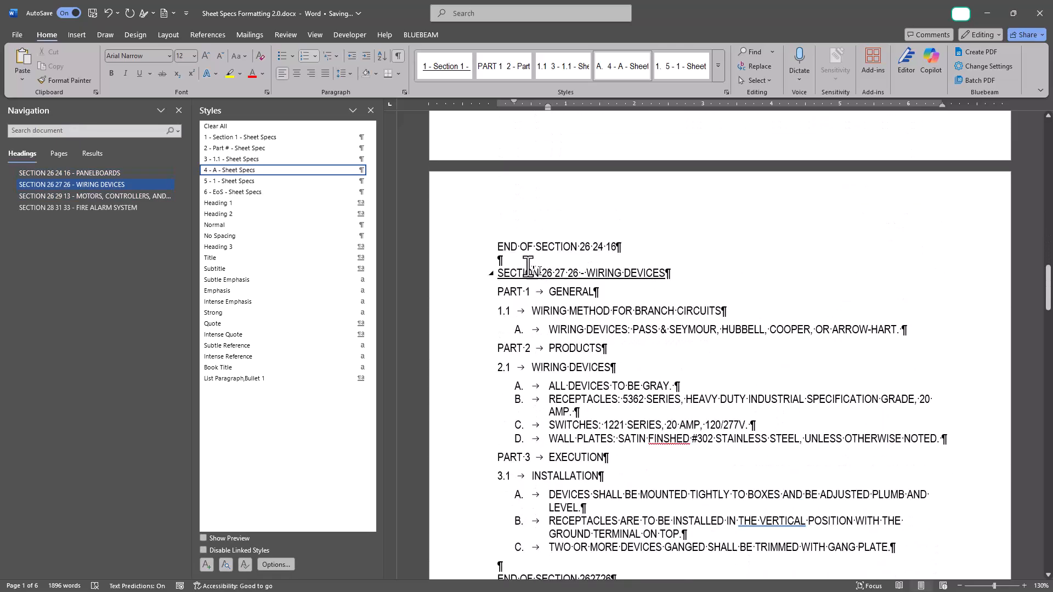
{"action": "left_click", "coordinate": [476, 247]}
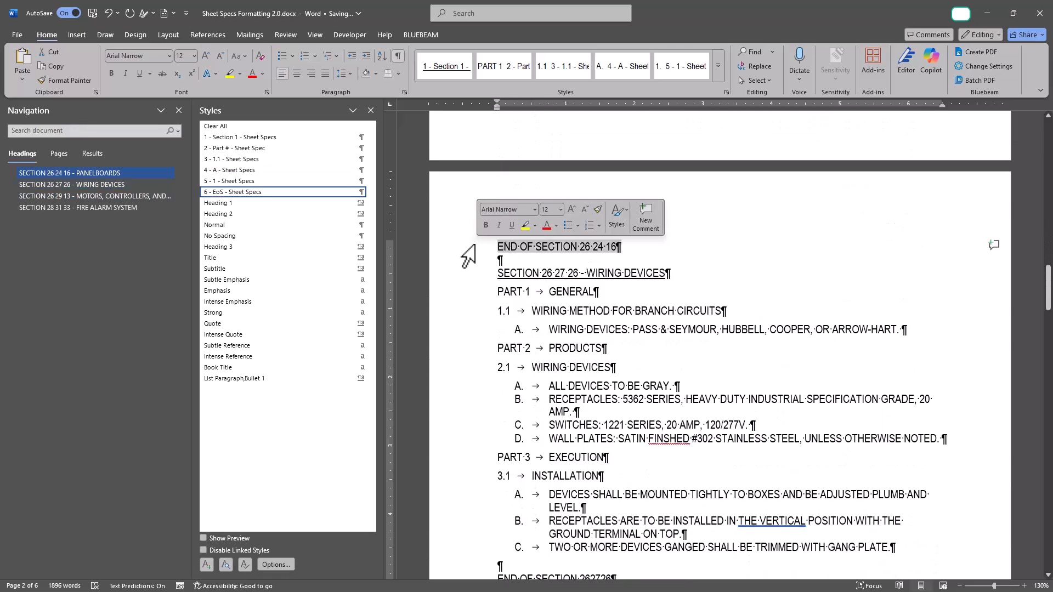
{"action": "left_click", "coordinate": [371, 192]}
{"action": "left_click", "coordinate": [345, 220]}
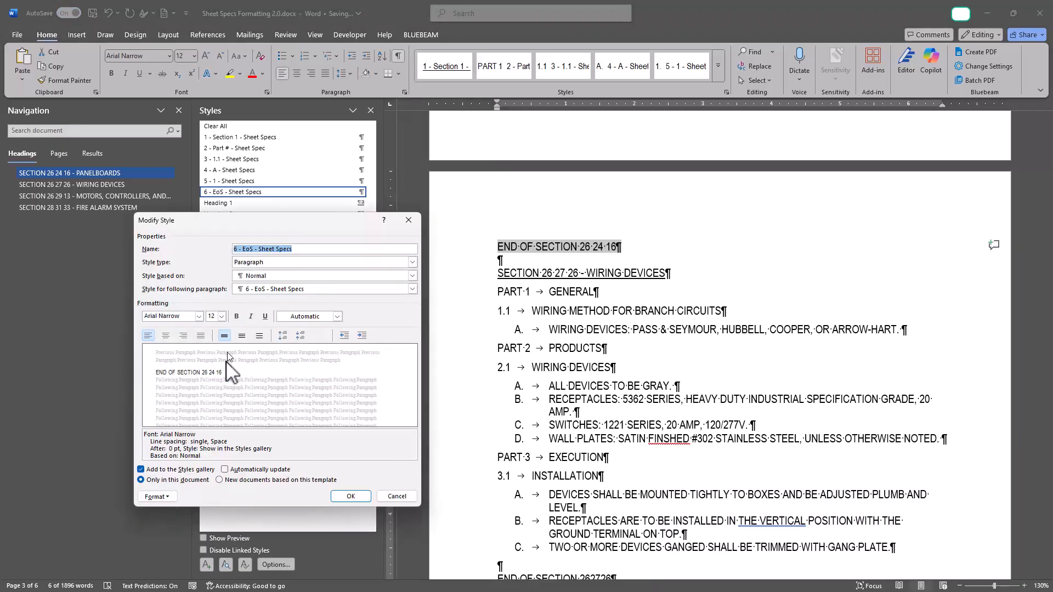
{"action": "left_click", "coordinate": [165, 335]}
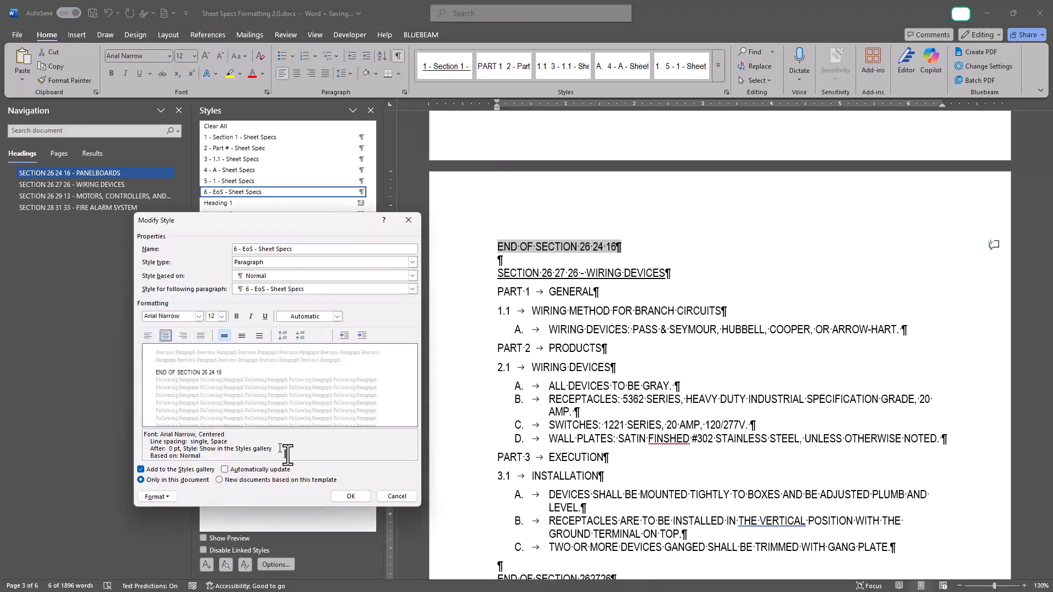
{"action": "left_click", "coordinate": [350, 496]}
{"action": "left_click", "coordinate": [726, 330]}
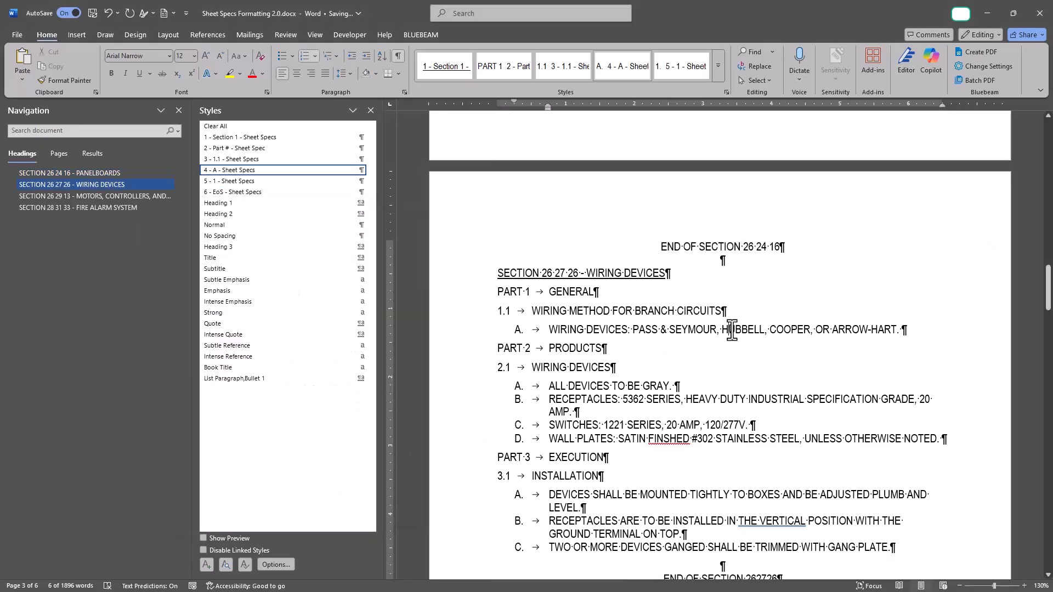
Review the spacing of the list levels and the END OF SECTION lines through the last section of the document.
{"action": "scroll", "coordinate": [738, 319], "scroll_direction": "up", "scroll_amount": 3}
{"action": "scroll", "coordinate": [735, 319], "scroll_direction": "up", "scroll_amount": 1}
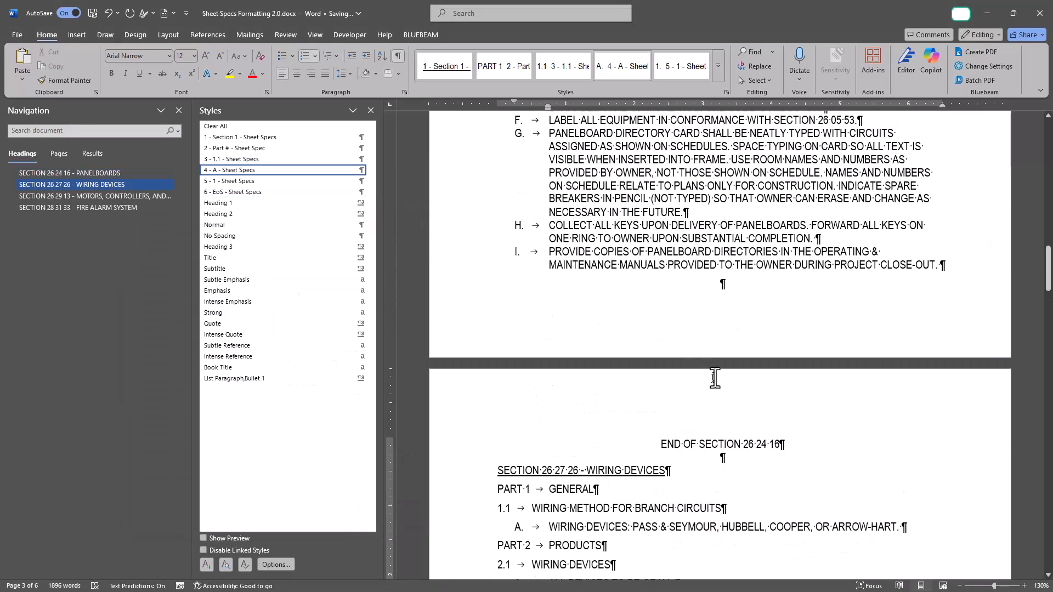
{"action": "scroll", "coordinate": [720, 386], "scroll_direction": "down", "scroll_amount": 15}
{"action": "scroll", "coordinate": [720, 387], "scroll_direction": "up", "scroll_amount": 5}
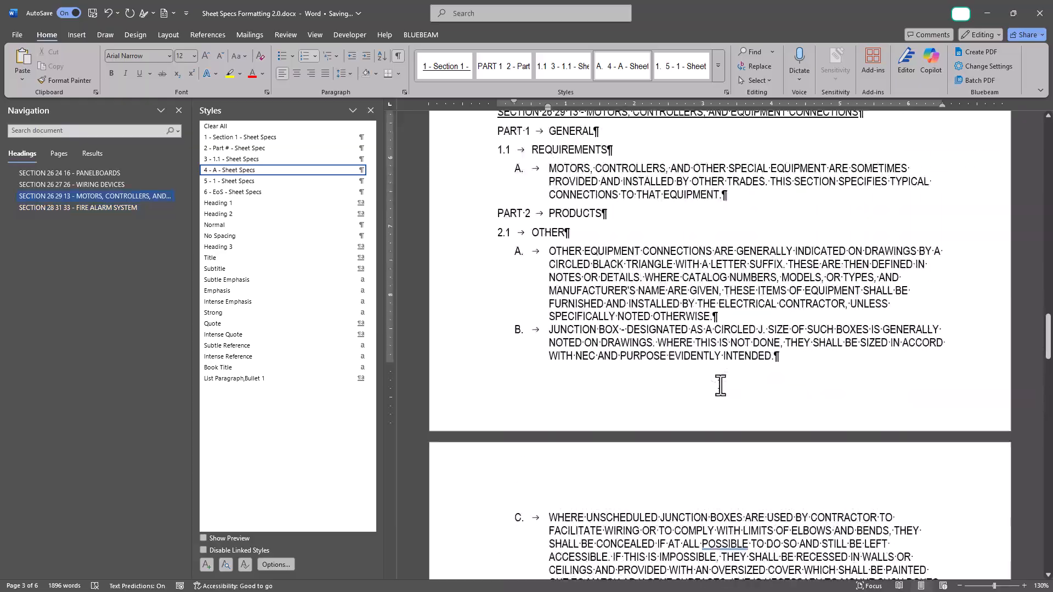
{"action": "scroll", "coordinate": [720, 387], "scroll_direction": "down", "scroll_amount": 10}
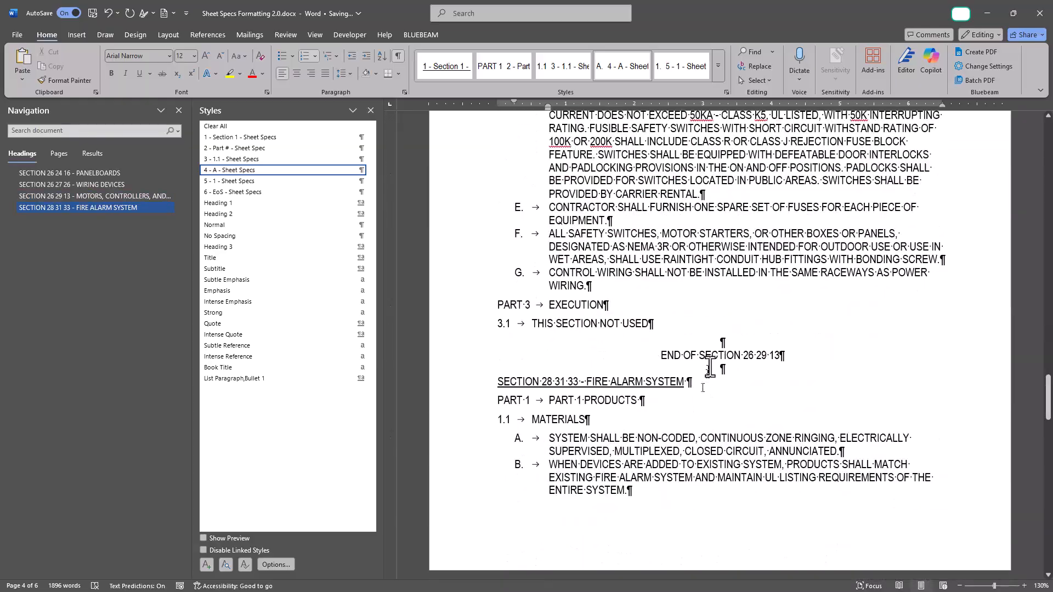
{"action": "left_click", "coordinate": [709, 370]}
{"action": "scroll", "coordinate": [710, 373], "scroll_direction": "down", "scroll_amount": 15}
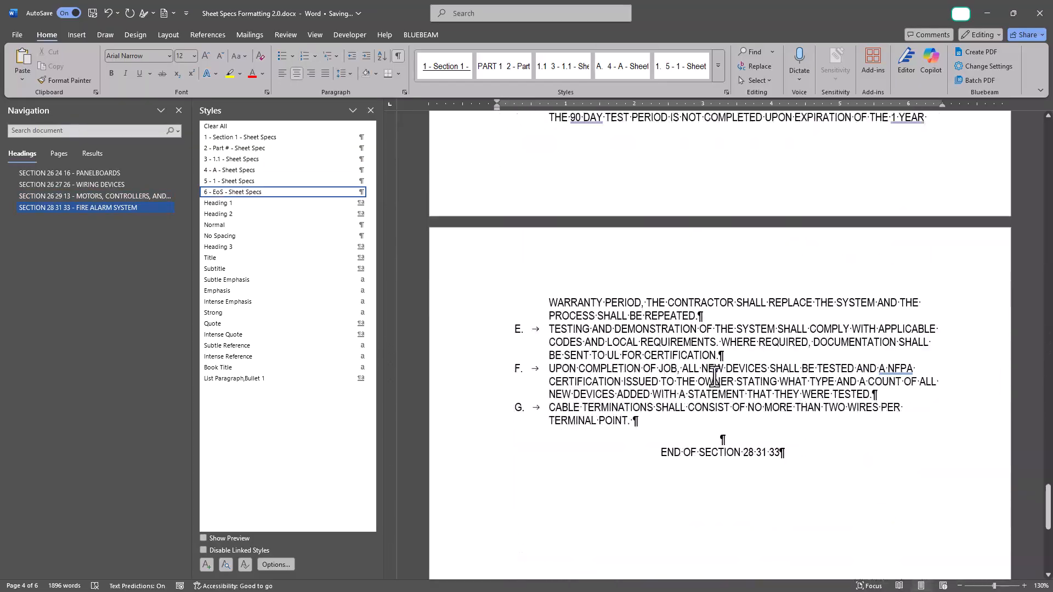
{"action": "scroll", "coordinate": [714, 377], "scroll_direction": "down", "scroll_amount": 1}
{"action": "scroll", "coordinate": [714, 377], "scroll_direction": "up", "scroll_amount": 15}
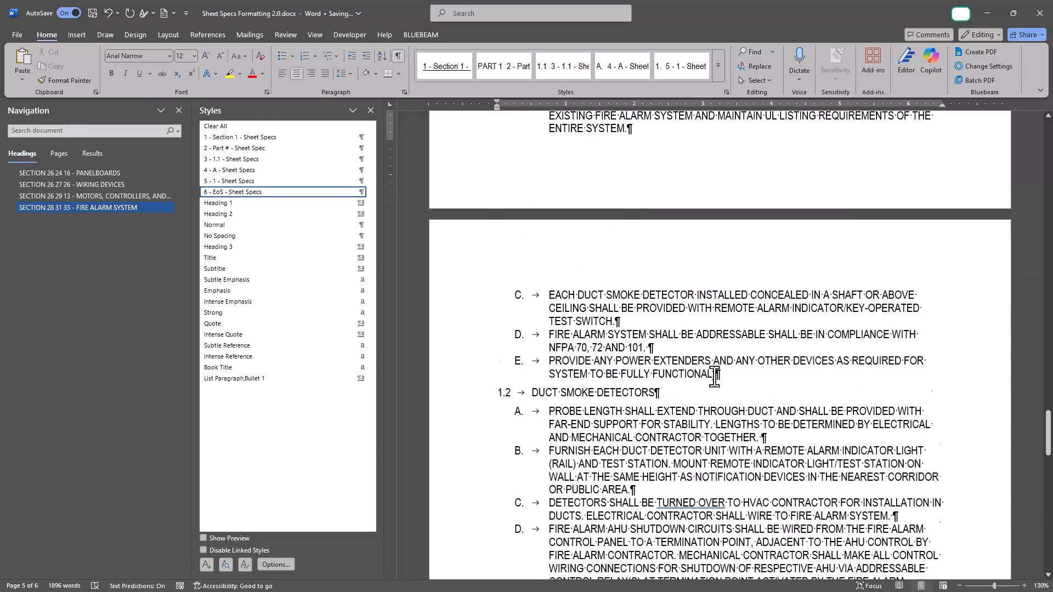
Review the sections back up to WIRING DEVICES and examine the flagged spelling in the wall plates paragraph.
{"action": "scroll", "coordinate": [714, 376], "scroll_direction": "up", "scroll_amount": 6}
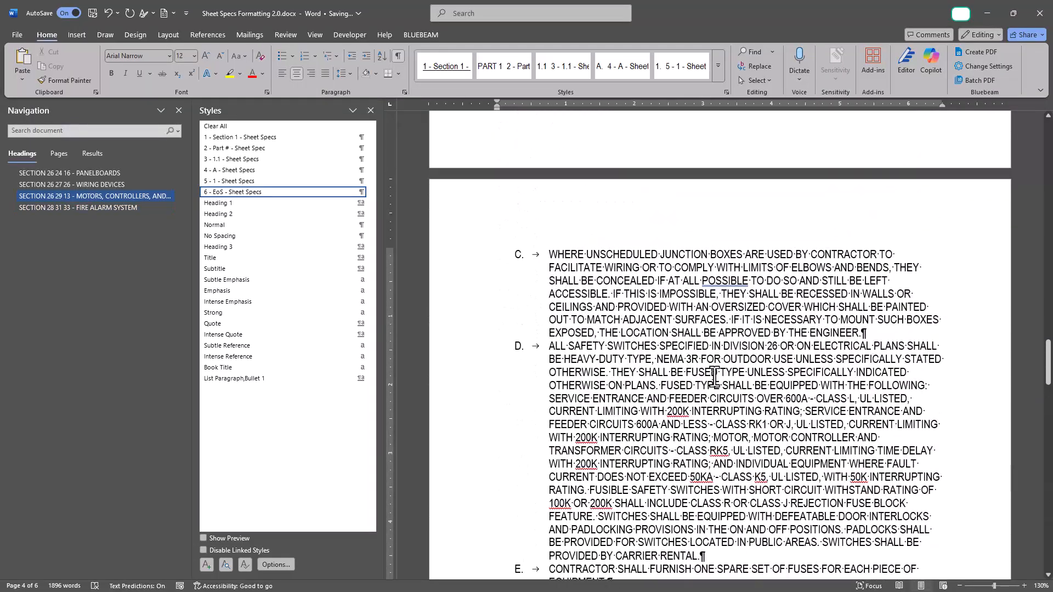
{"action": "scroll", "coordinate": [703, 382], "scroll_direction": "up", "scroll_amount": 15}
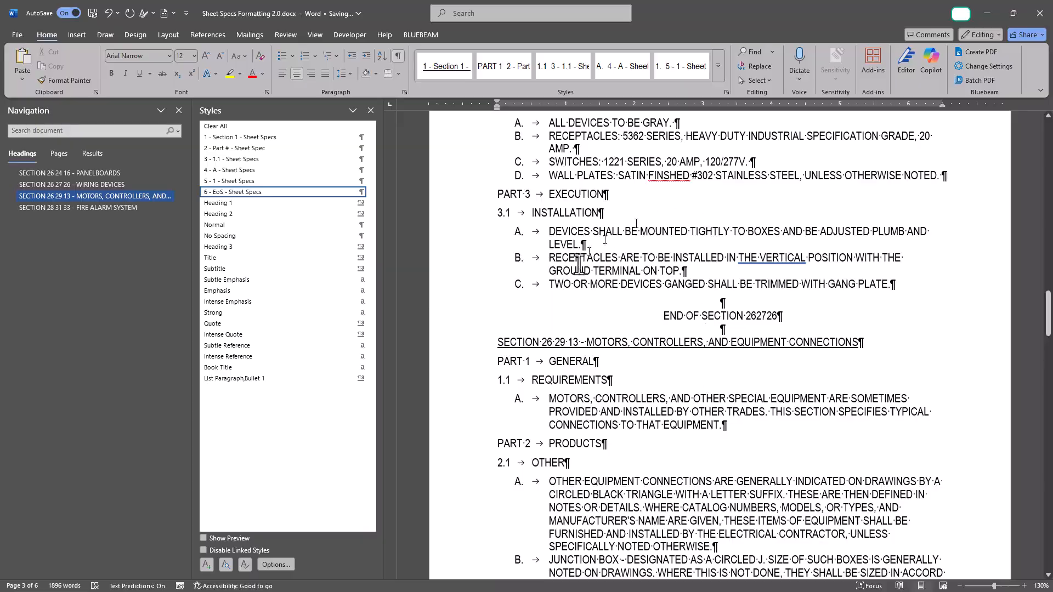
{"action": "scroll", "coordinate": [598, 433], "scroll_direction": "up", "scroll_amount": 9}
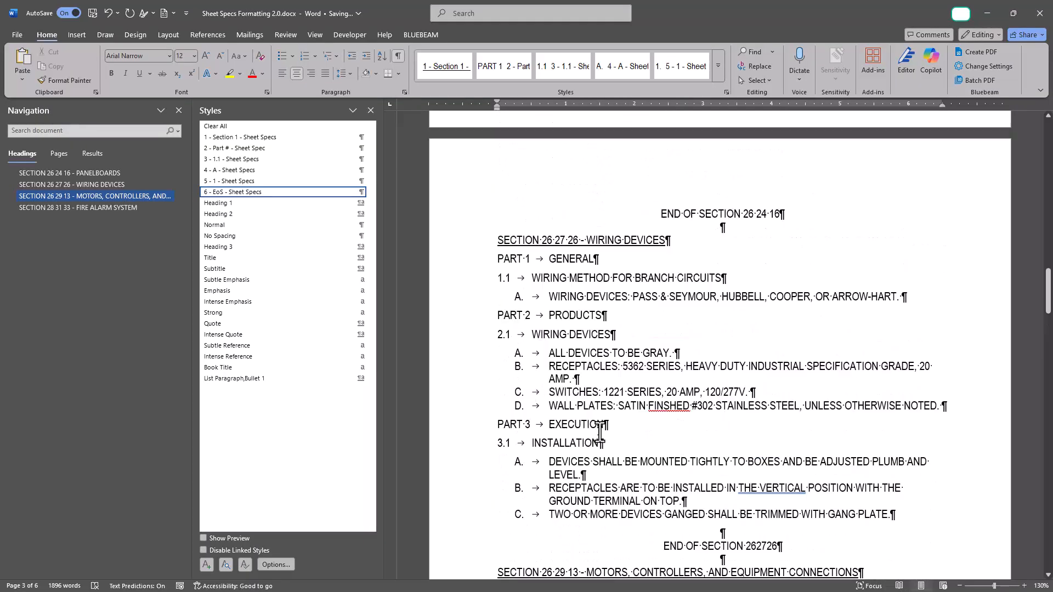
{"action": "scroll", "coordinate": [602, 429], "scroll_direction": "down", "scroll_amount": 4}
{"action": "scroll", "coordinate": [603, 429], "scroll_direction": "down", "scroll_amount": 2}
{"action": "left_click_drag", "start_coordinate": [675, 308], "coordinate": [639, 305]}
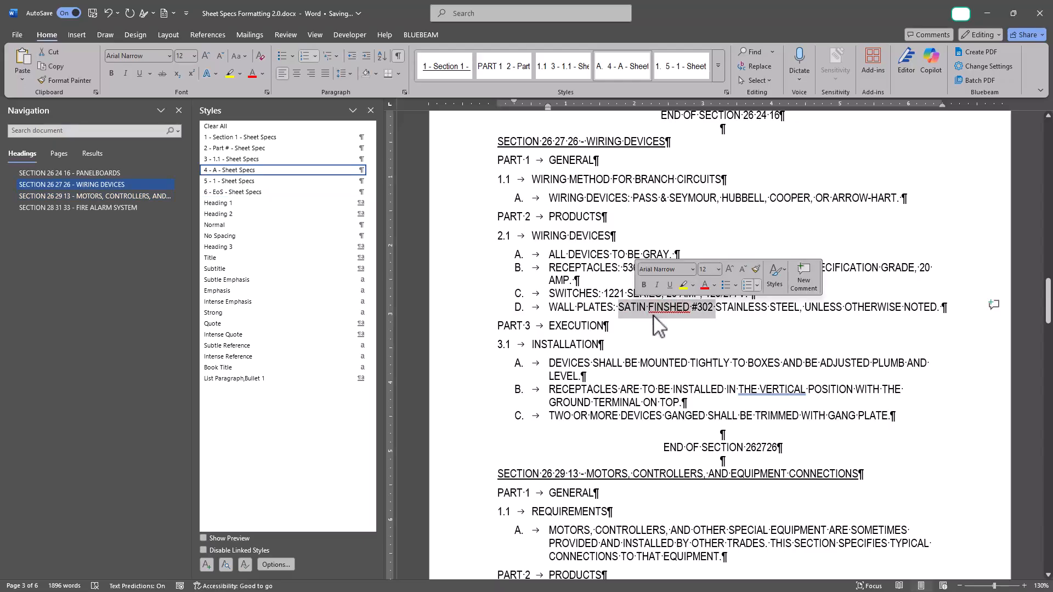
{"action": "left_click", "coordinate": [768, 309]}
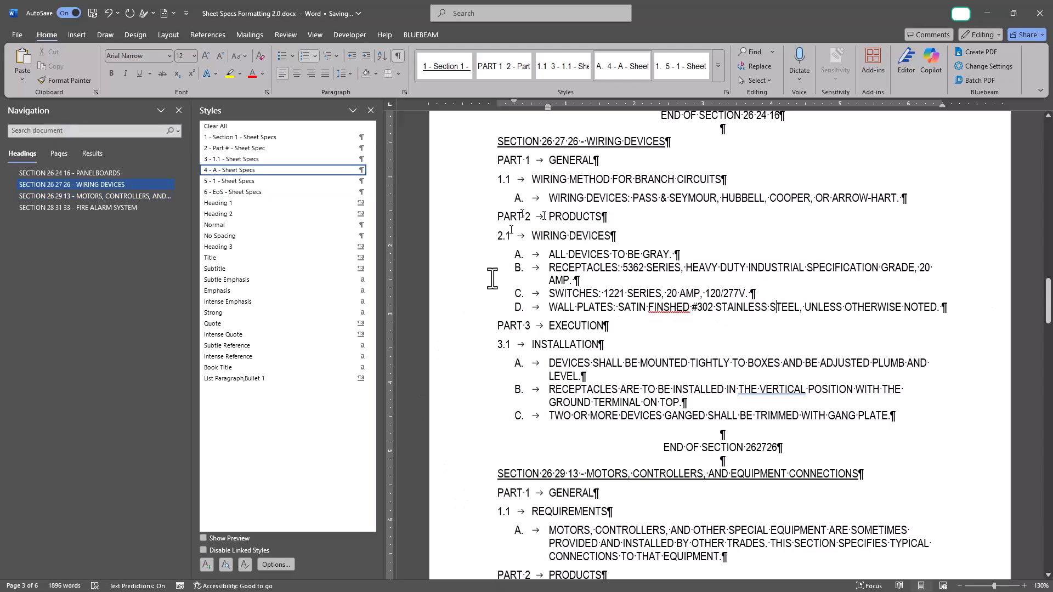
Run a spelling check, ignoring the flagged panelboard type codes such as NQOD and HCN and correcting FINSHED to FINISHED.
{"action": "left_click", "coordinate": [907, 61]}
{"action": "left_click", "coordinate": [920, 226]}
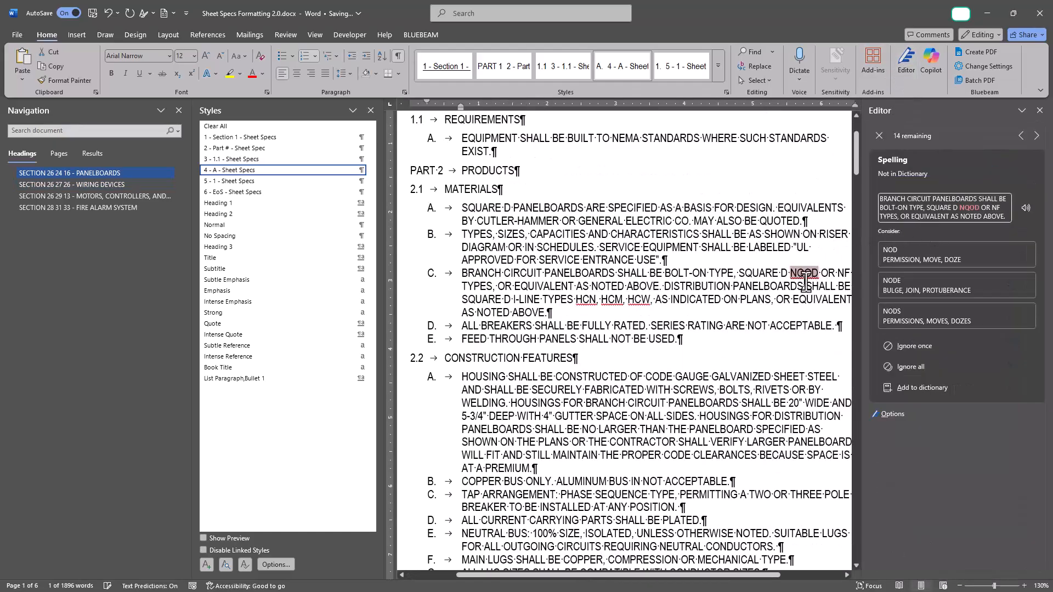
{"action": "left_click", "coordinate": [929, 351]}
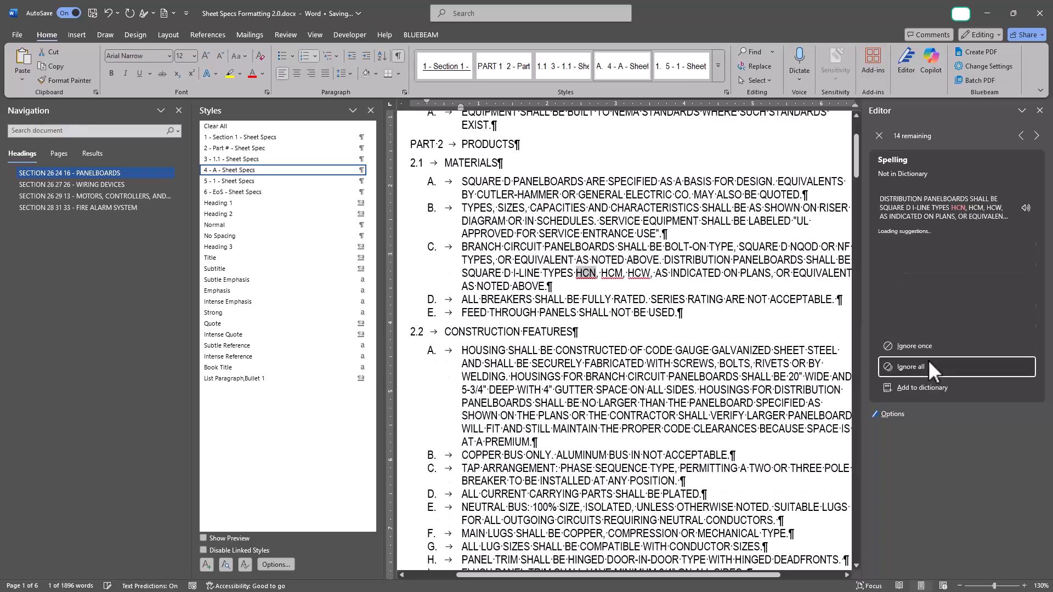
{"action": "left_click", "coordinate": [929, 363]}
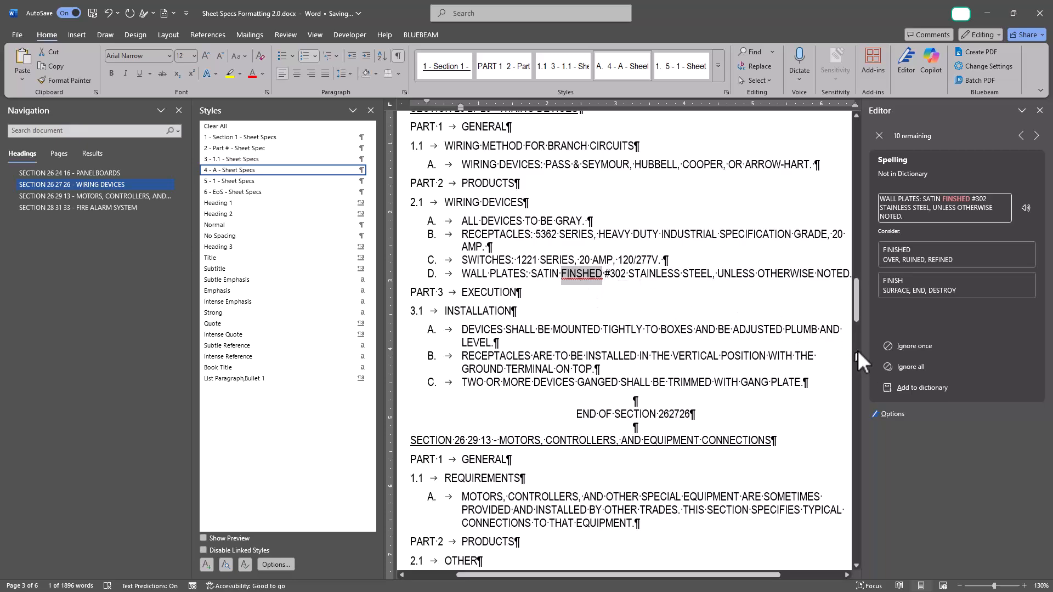
{"action": "left_click", "coordinate": [924, 254]}
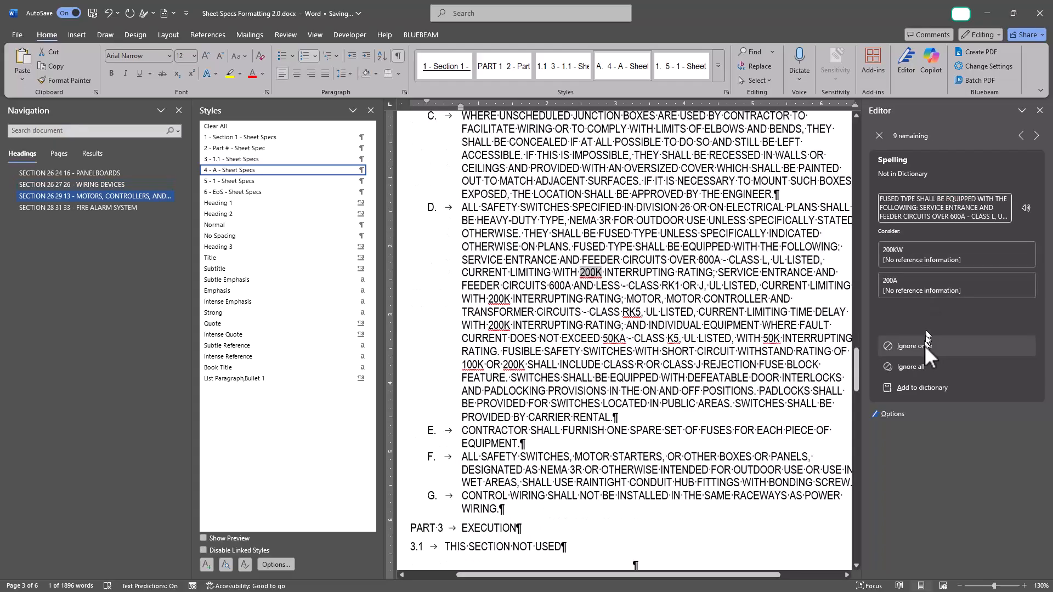
Ignore all occurrences of the remaining flagged rating terms, such as 200K and 100K, and close the spelling check.
{"action": "left_click", "coordinate": [924, 367]}
{"action": "left_click", "coordinate": [924, 366]}
{"action": "left_click", "coordinate": [923, 367]}
{"action": "left_click", "coordinate": [924, 367]}
{"action": "left_click", "coordinate": [923, 366]}
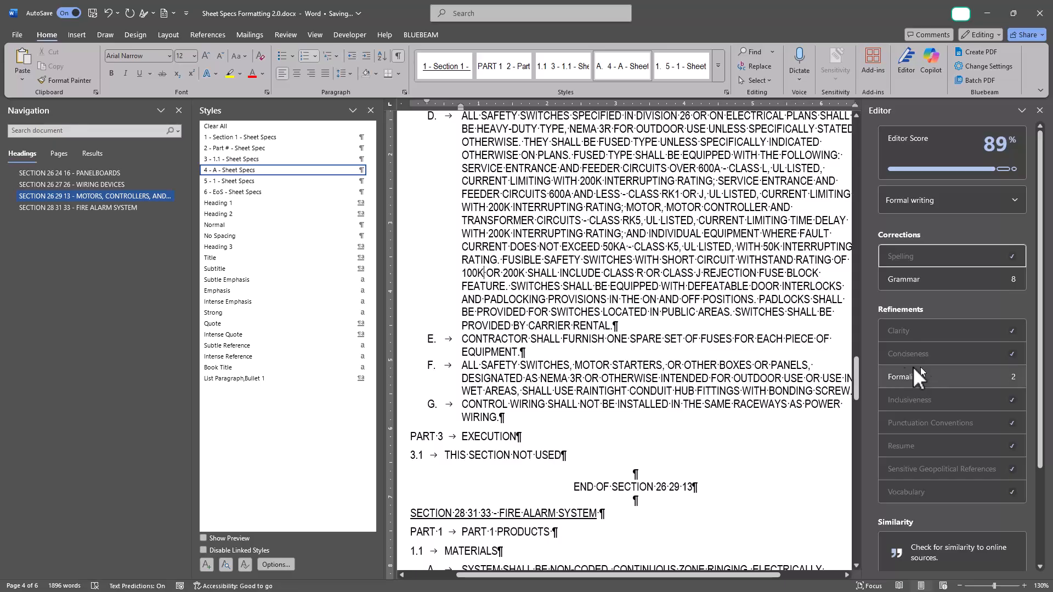
{"action": "scroll", "coordinate": [623, 400], "scroll_direction": "down", "scroll_amount": 5}
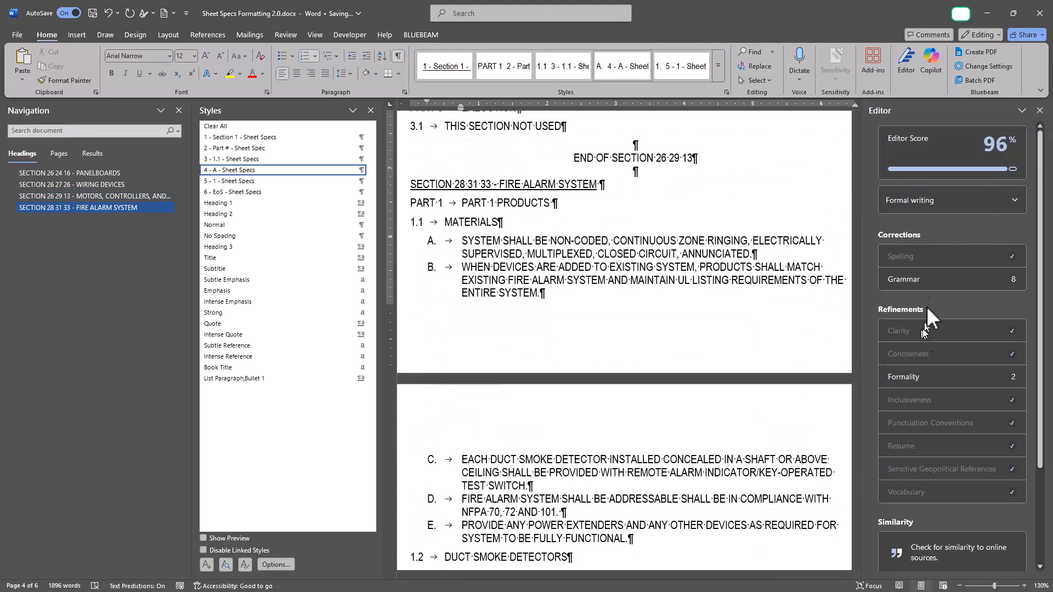
{"action": "left_click", "coordinate": [1040, 110]}
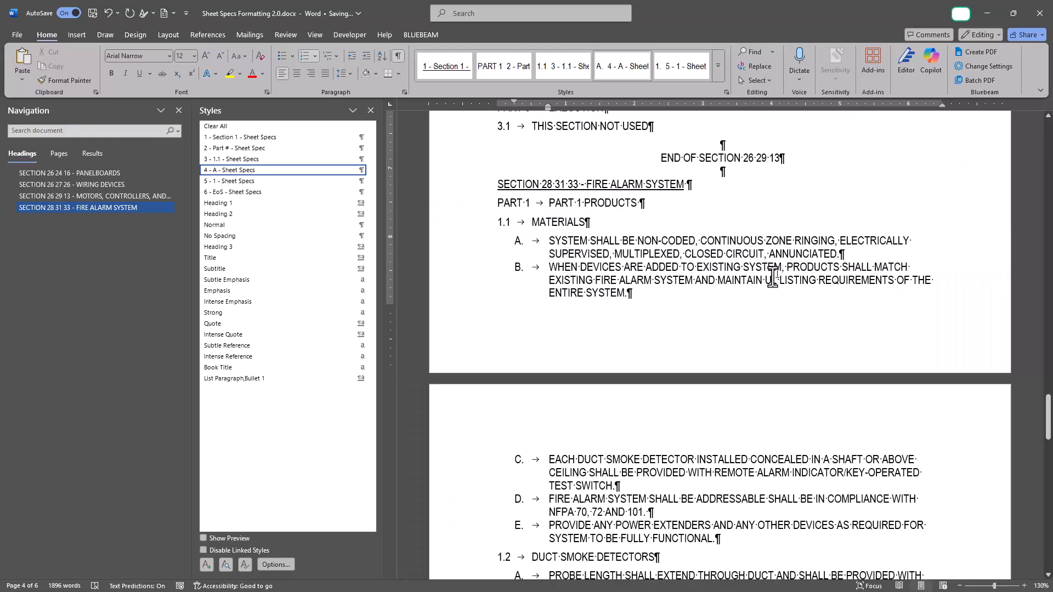
Copy the entire document's text and switch to the E003_Video Example drawing in AutoCAD.
{"action": "scroll", "coordinate": [670, 359], "scroll_direction": "up", "scroll_amount": 5}
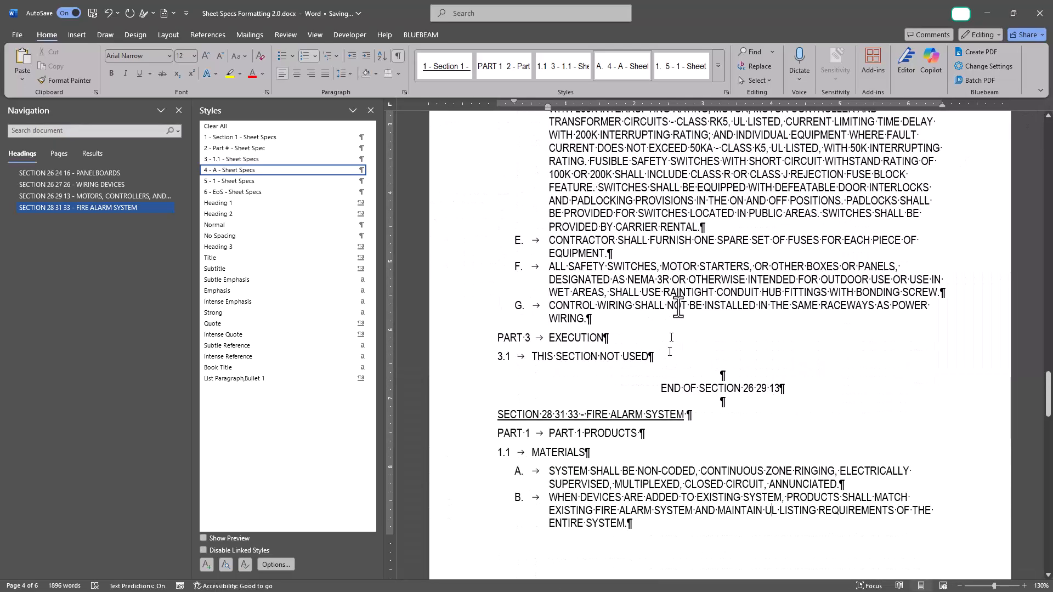
{"action": "left_click", "coordinate": [749, 319]}
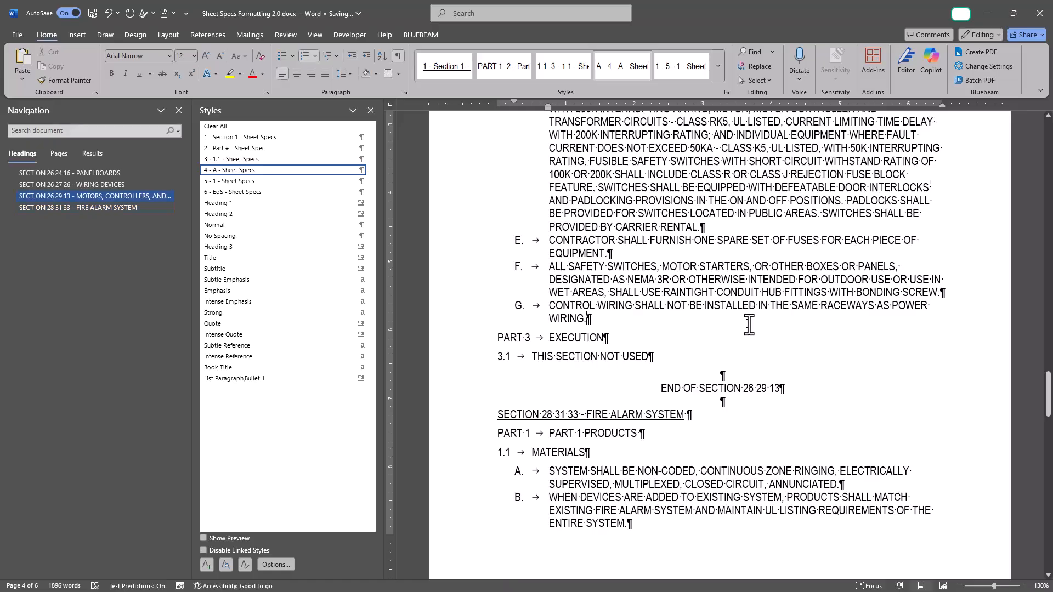
{"action": "key", "text": "ctrl+a"}
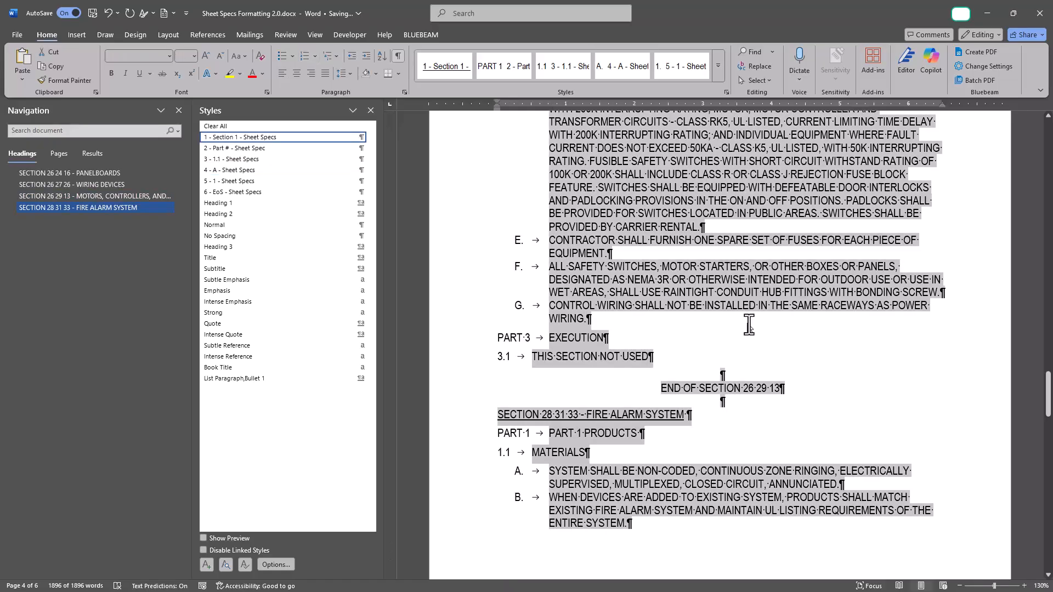
{"action": "left_click", "coordinate": [749, 325]}
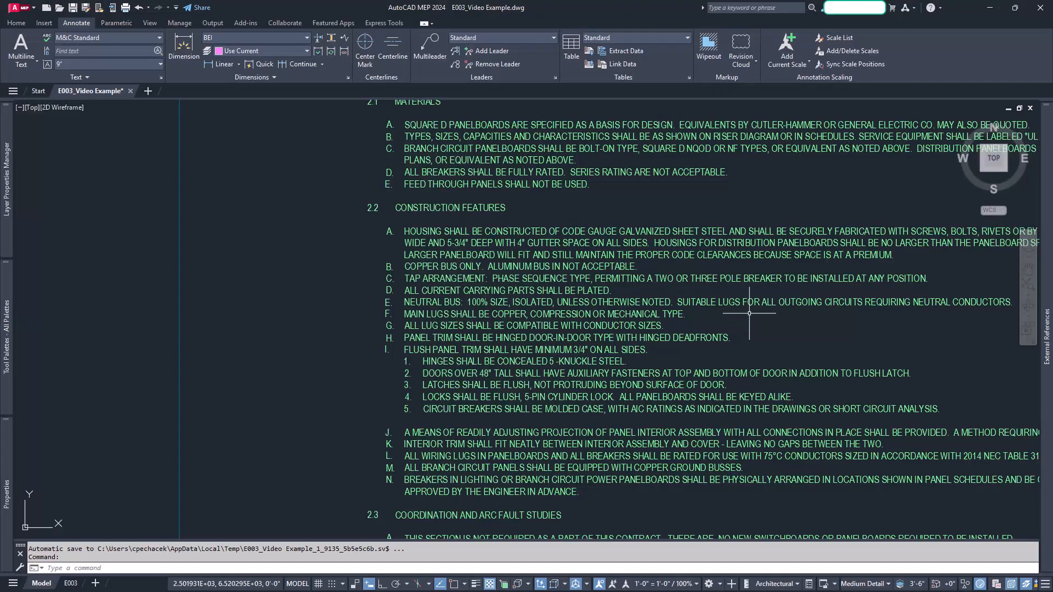
Copy the four specification text blocks horizontally to the empty area outside the sheet border, with ortho mode on.
{"action": "scroll", "coordinate": [525, 309], "scroll_direction": "down", "scroll_amount": 6}
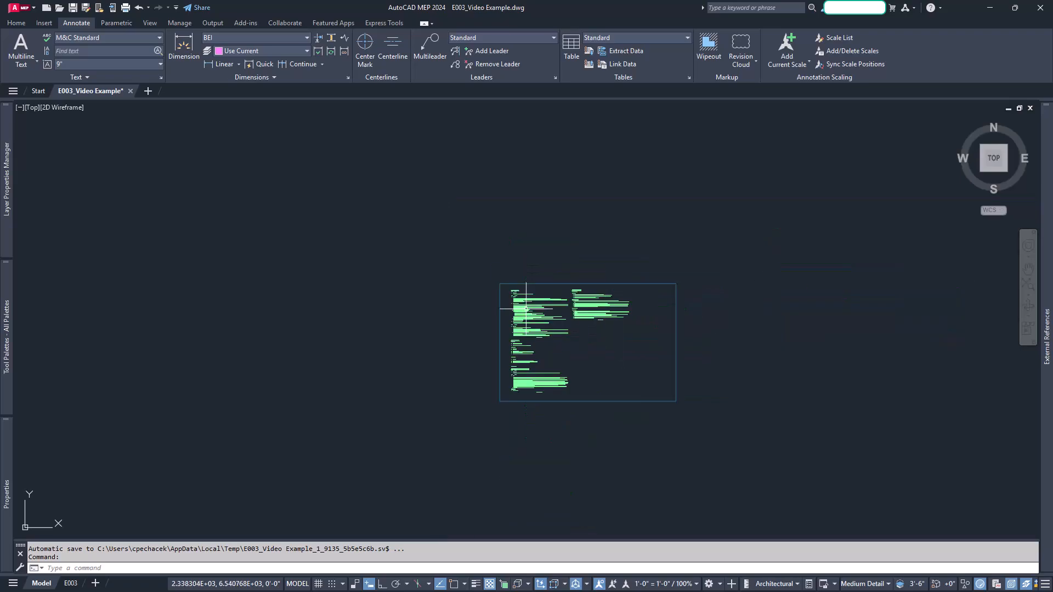
{"action": "scroll", "coordinate": [525, 309], "scroll_direction": "up", "scroll_amount": 4}
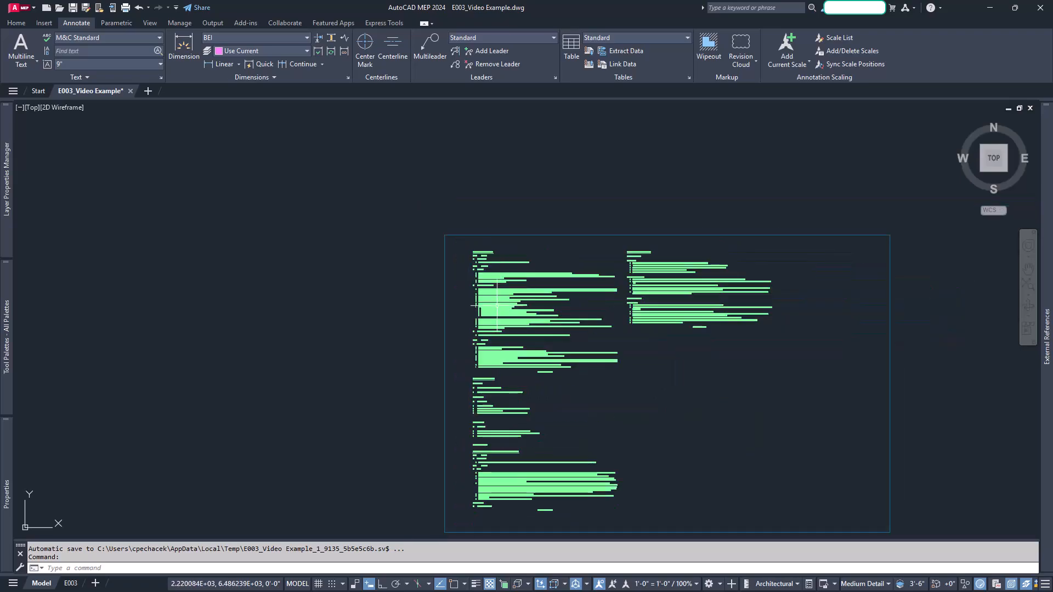
{"action": "scroll", "coordinate": [500, 351], "scroll_direction": "down", "scroll_amount": 2}
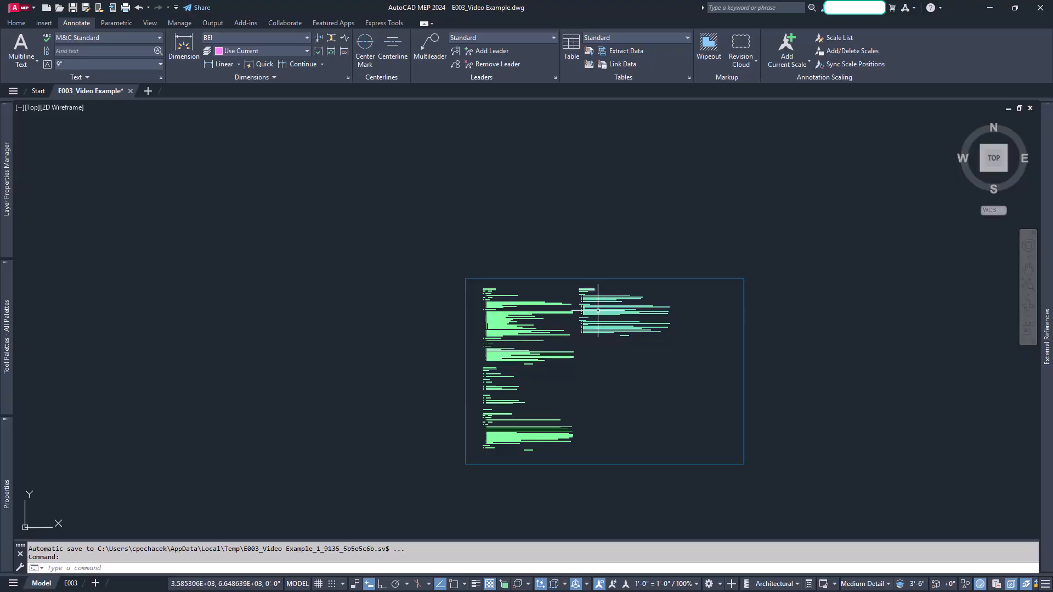
{"action": "left_click", "coordinate": [423, 254]}
{"action": "left_click", "coordinate": [688, 496]}
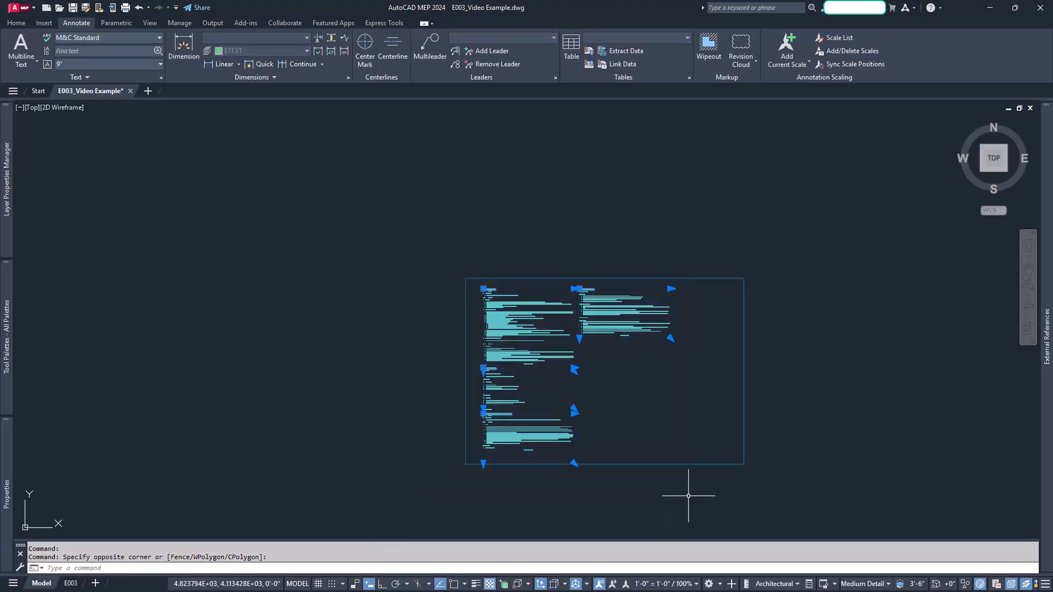
{"action": "type", "text": "CO"}
{"action": "key", "text": "Return"}
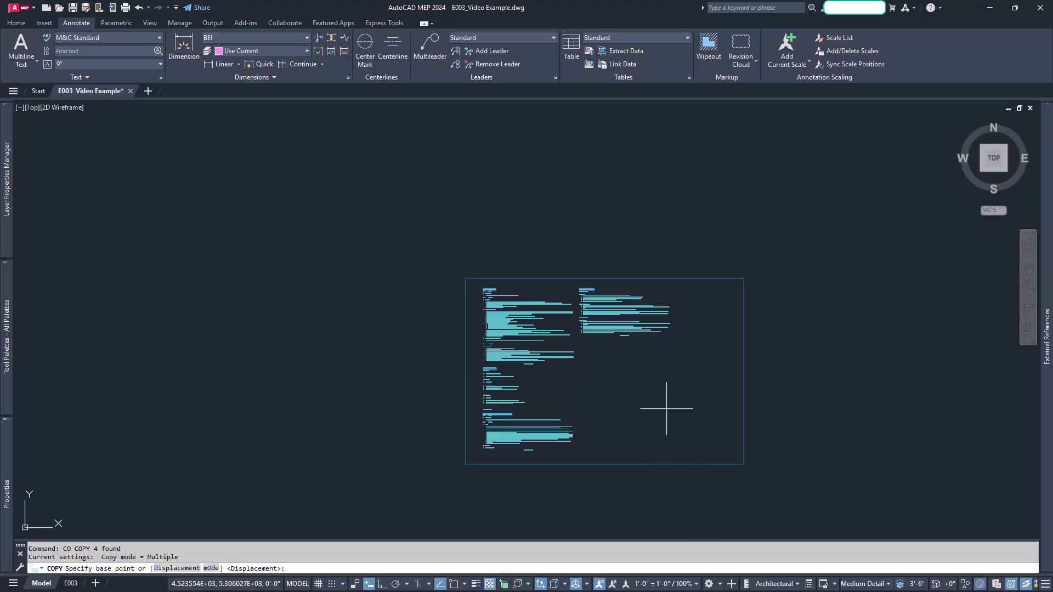
{"action": "left_click", "coordinate": [667, 408]}
{"action": "key", "text": "F8"}
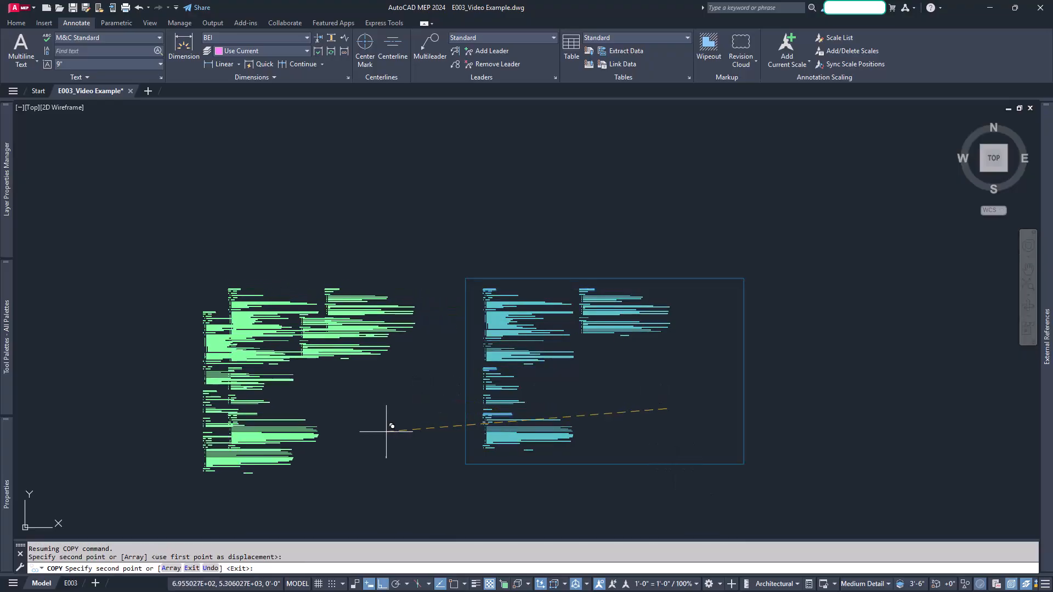
{"action": "left_click", "coordinate": [409, 414]}
{"action": "key", "text": "Return"}
Delete the fire alarm, motors and wiring devices text blocks inside the sheet border, keeping only the panelboards block.
{"action": "left_click", "coordinate": [710, 282]}
{"action": "left_click", "coordinate": [578, 334]}
{"action": "key", "text": "Delete"}
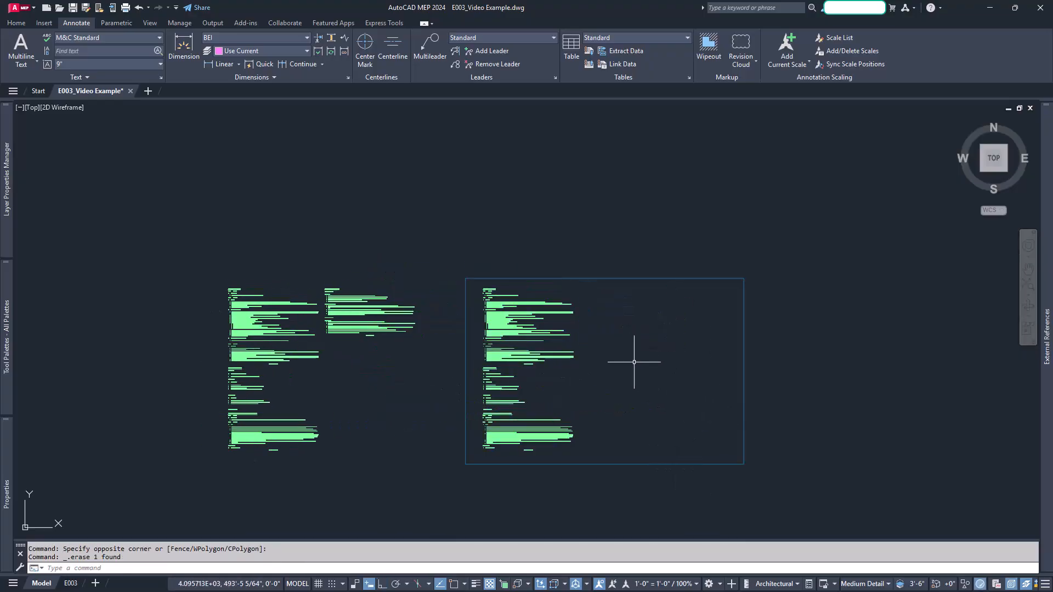
{"action": "left_click", "coordinate": [634, 353]}
{"action": "key", "text": "Escape"}
{"action": "left_click", "coordinate": [591, 412]}
{"action": "left_click", "coordinate": [504, 444]}
{"action": "key", "text": "Delete"}
{"action": "left_click", "coordinate": [496, 390]}
{"action": "key", "text": "Delete"}
Replace the entire contents of the panelboards multiline text inside the sheet border with the specifications copied from Word.
{"action": "left_click", "coordinate": [515, 333]}
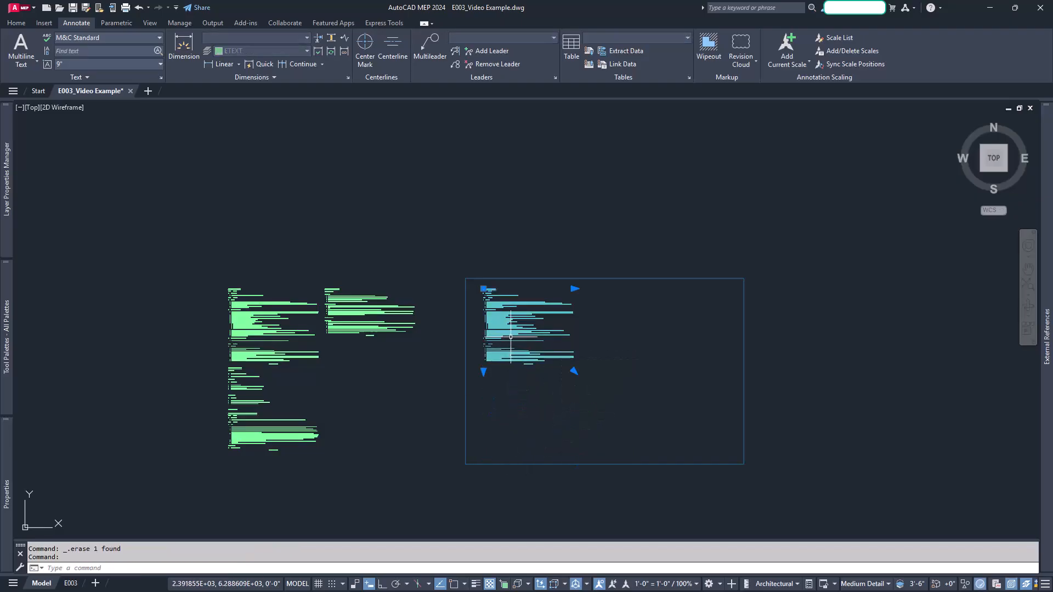
{"action": "scroll", "coordinate": [511, 337], "scroll_direction": "up", "scroll_amount": 6}
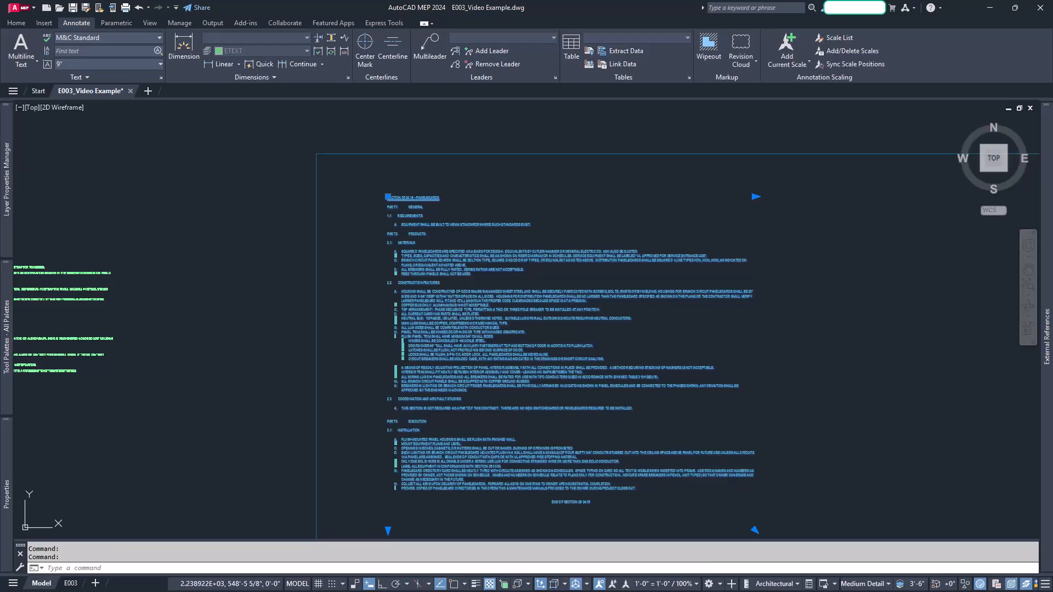
{"action": "double_click", "coordinate": [454, 304]}
{"action": "key", "text": "ctrl+a"}
{"action": "key", "text": "Delete"}
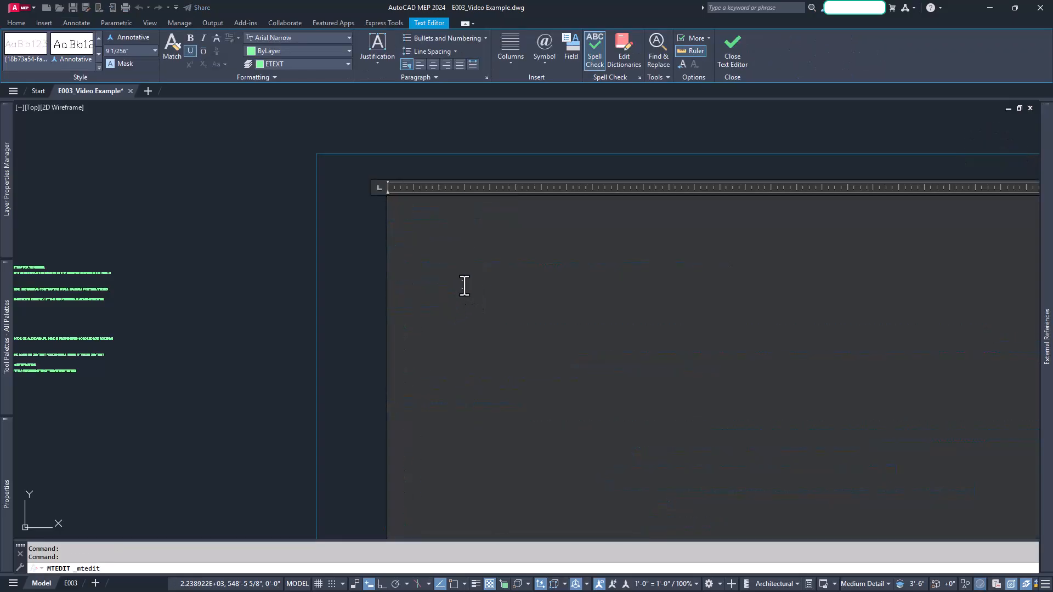
{"action": "key", "text": "ctrl+v"}
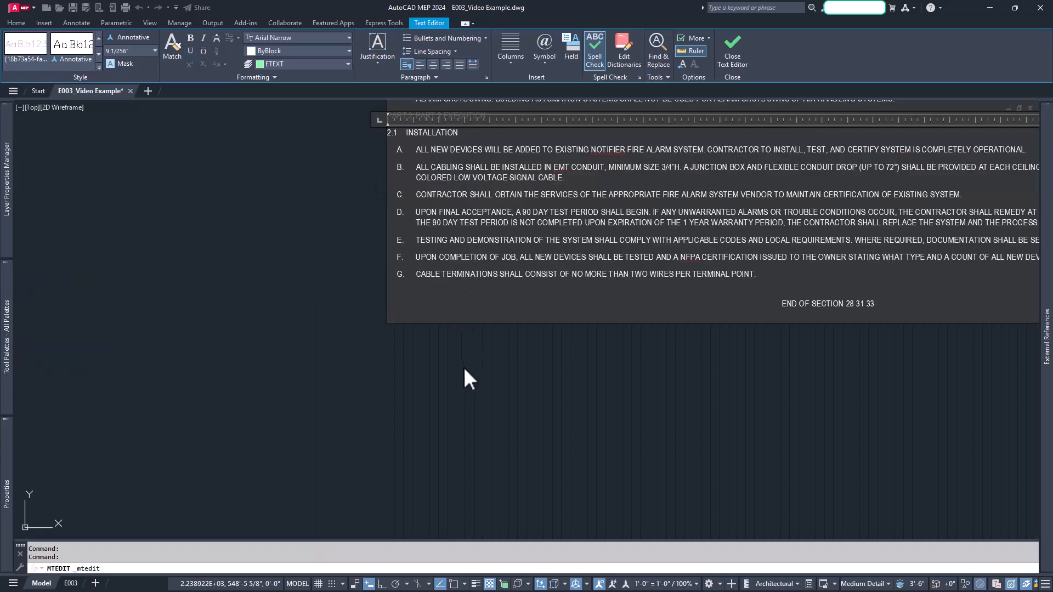
Set the color of all the pasted specification text to ByLayer and finish editing the multiline text.
{"action": "key", "text": "ctrl+a"}
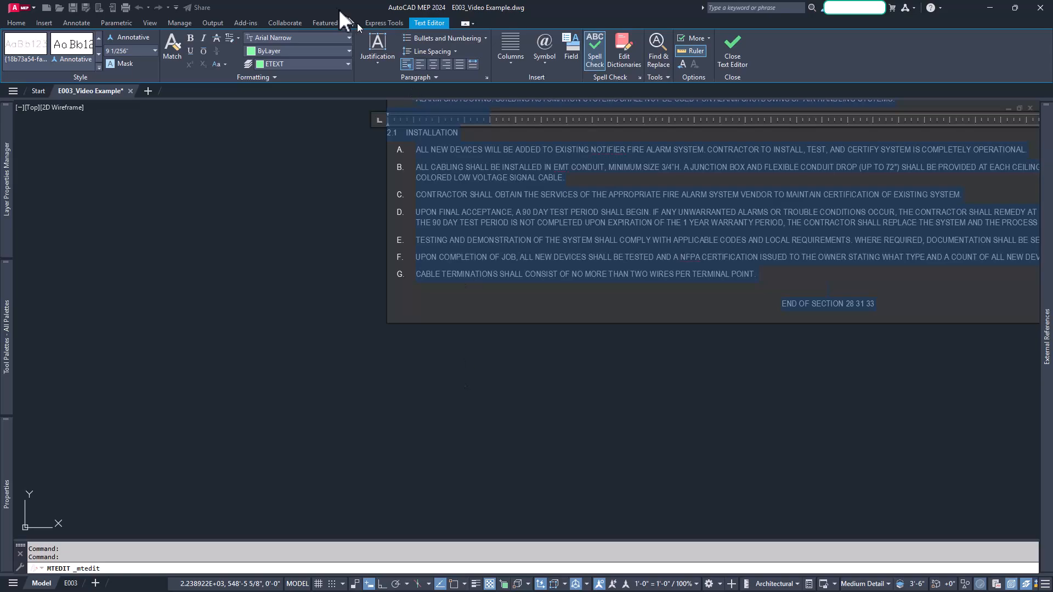
{"action": "left_click", "coordinate": [319, 51]}
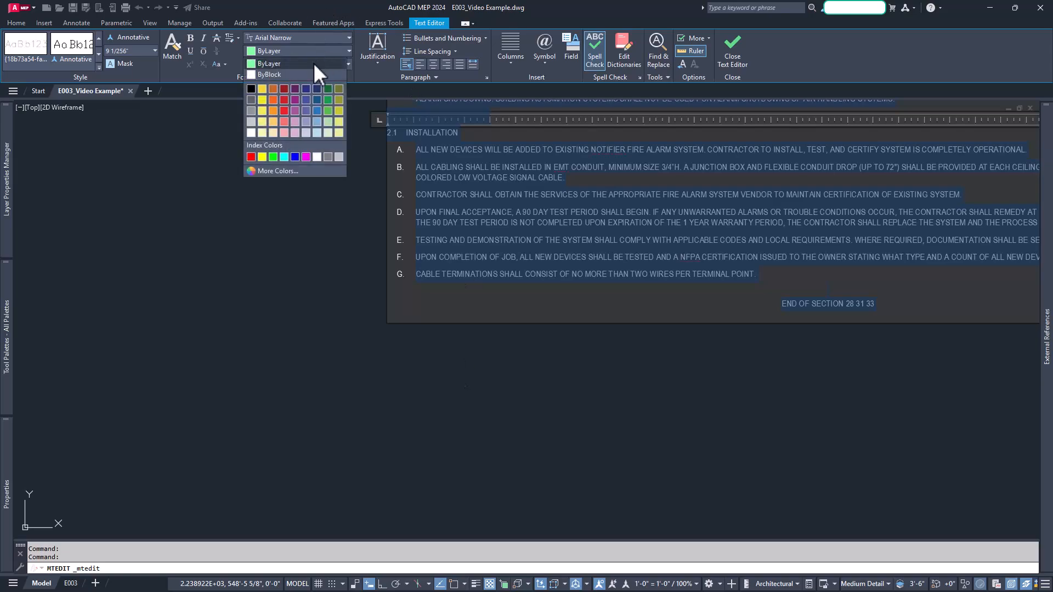
{"action": "left_click", "coordinate": [314, 62]}
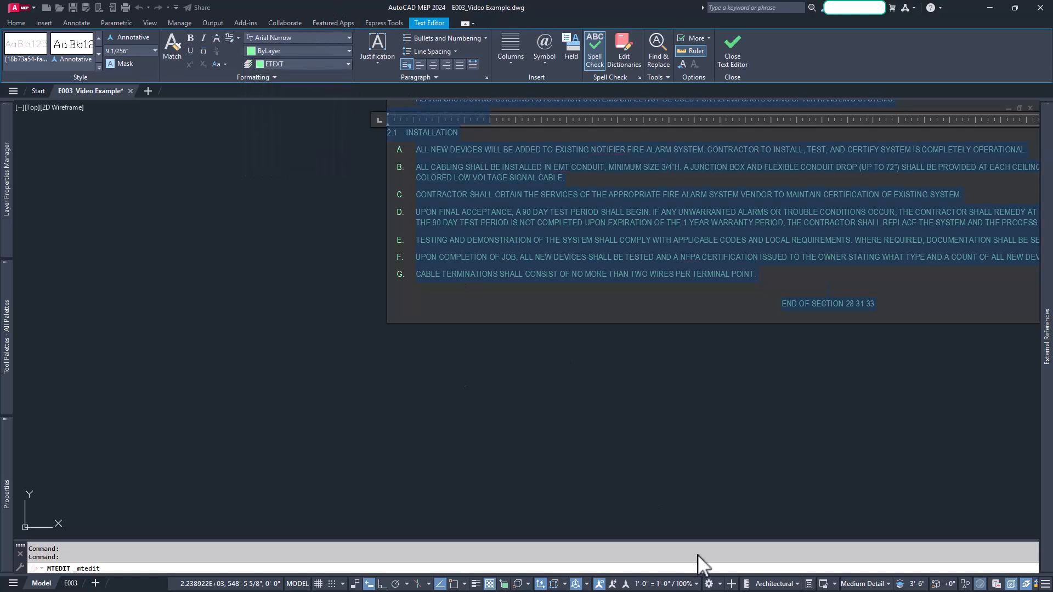
{"action": "left_click", "coordinate": [686, 475]}
Examine the pasted specifications' numbering, indents and spacing, and the placement of the section headings and END OF SECTION lines.
{"action": "scroll", "coordinate": [684, 475], "scroll_direction": "down", "scroll_amount": 5}
{"action": "scroll", "coordinate": [674, 311], "scroll_direction": "up", "scroll_amount": 4}
{"action": "scroll", "coordinate": [674, 311], "scroll_direction": "up", "scroll_amount": 8}
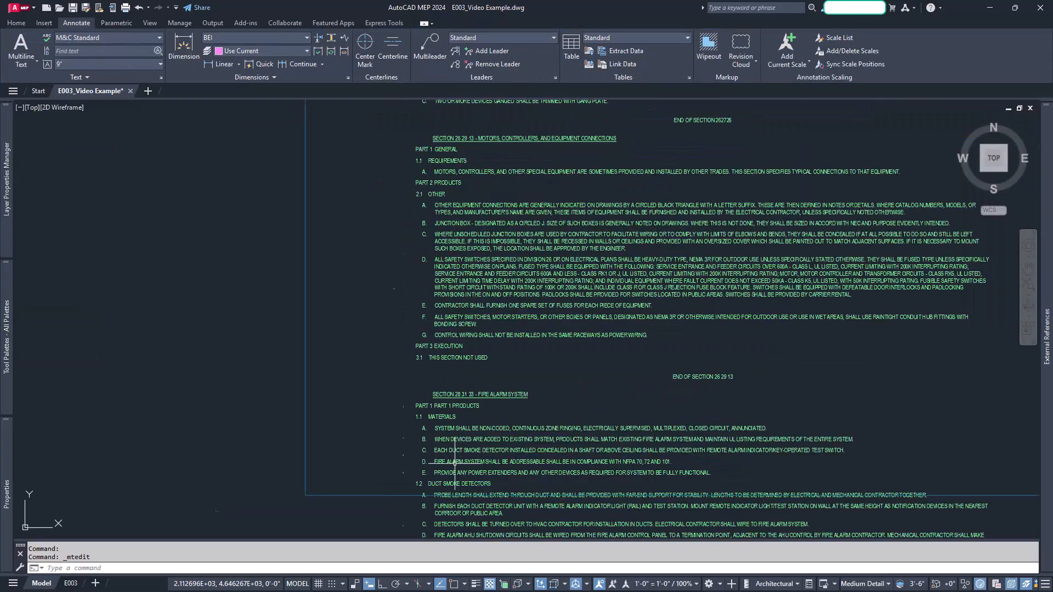
{"action": "left_click_drag", "start_coordinate": [450, 471], "coordinate": [428, 360]}
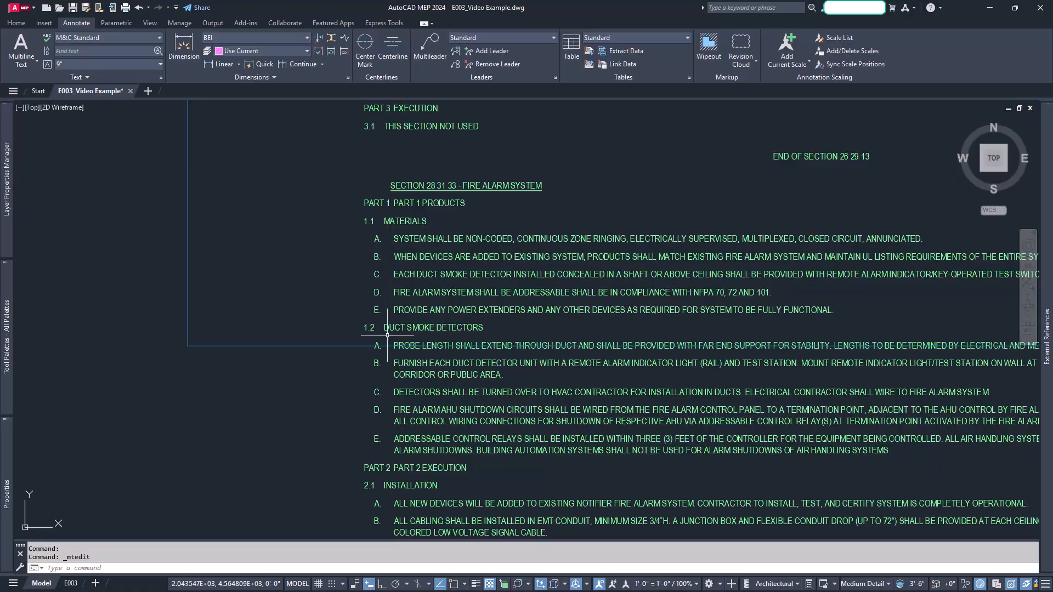
{"action": "left_click_drag", "start_coordinate": [420, 214], "coordinate": [384, 319]}
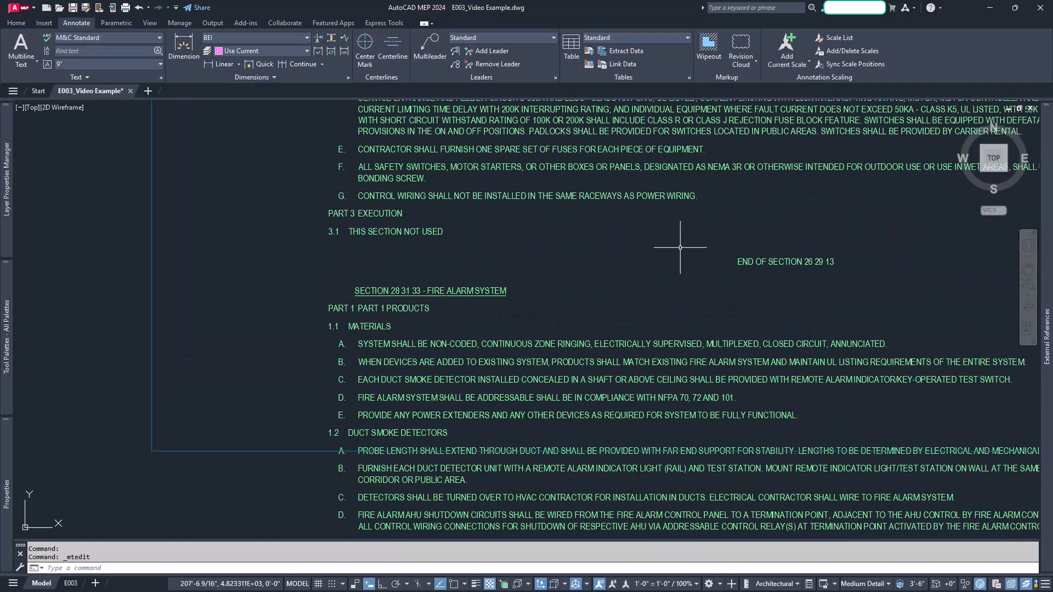
{"action": "left_click_drag", "start_coordinate": [644, 287], "coordinate": [592, 379]}
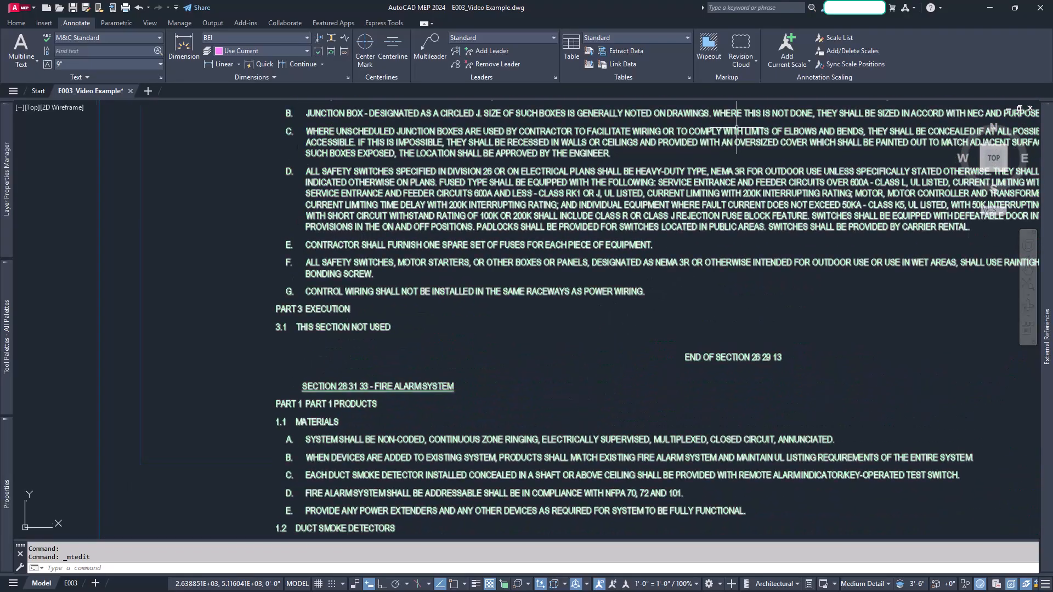
{"action": "left_click_drag", "start_coordinate": [781, 127], "coordinate": [642, 477]}
{"action": "scroll", "coordinate": [615, 308], "scroll_direction": "up", "scroll_amount": 4}
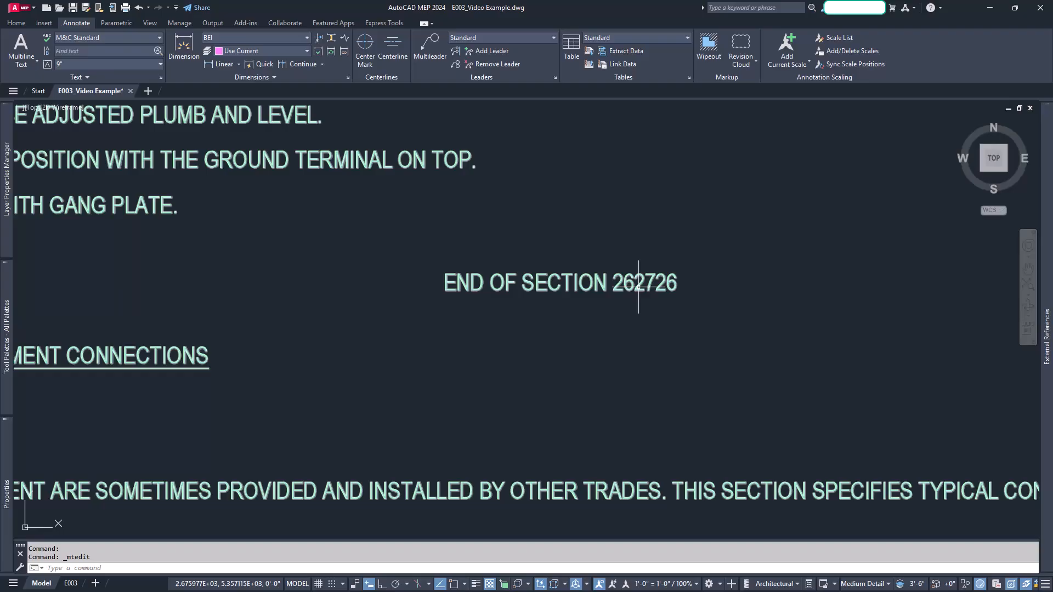
Remove the leading indent before the SECTION 26 27 26 - WIRING DEVICES heading in the specifications multiline text.
{"action": "scroll", "coordinate": [638, 286], "scroll_direction": "down", "scroll_amount": 7}
{"action": "left_click_drag", "start_coordinate": [636, 287], "coordinate": [612, 375]}
{"action": "scroll", "coordinate": [603, 225], "scroll_direction": "up", "scroll_amount": 4}
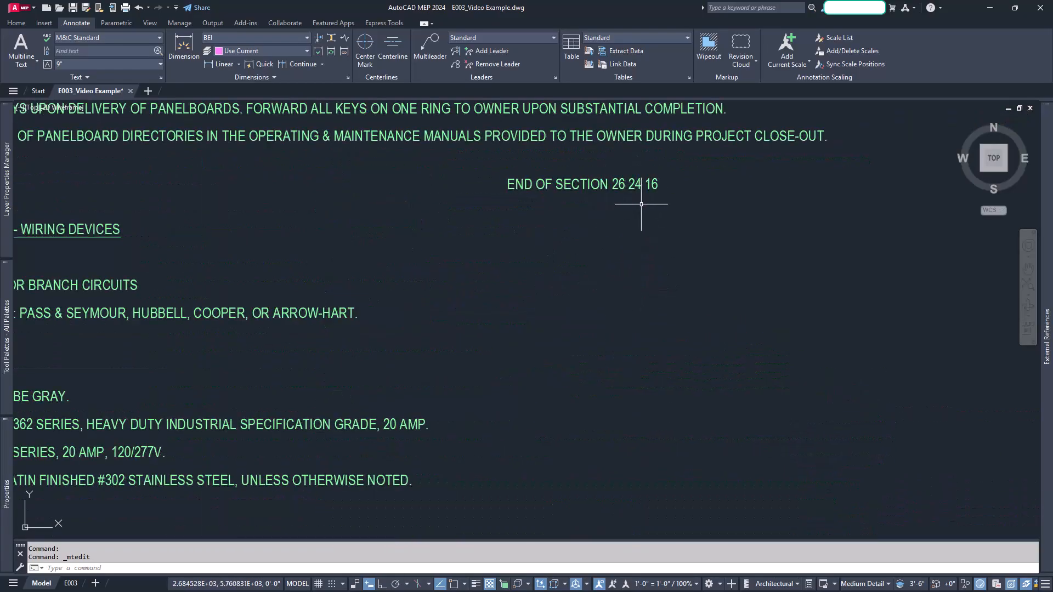
{"action": "left_click_drag", "start_coordinate": [353, 336], "coordinate": [729, 414]}
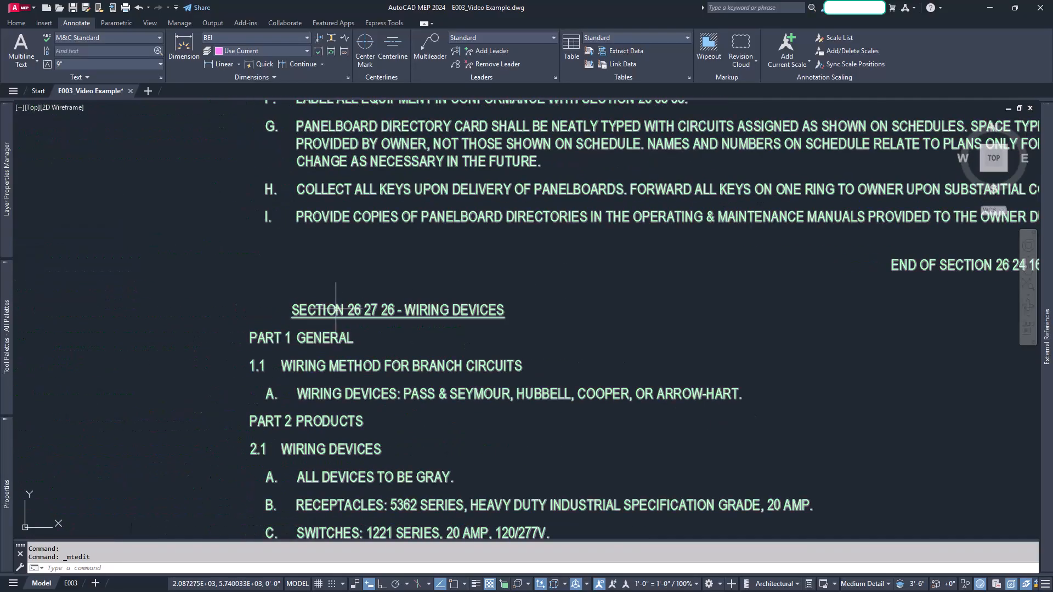
{"action": "double_click", "coordinate": [288, 312]}
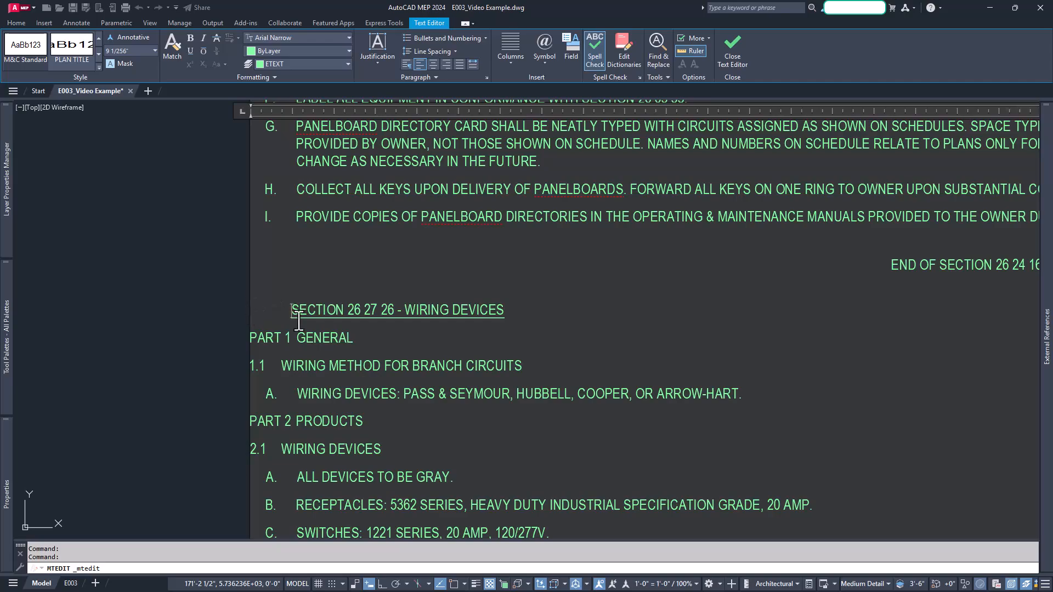
{"action": "key", "text": "BackSpace"}
Remove the leading indent before the SECTION 26 24 16 - PANELBOARDS heading and finish editing the multiline text.
{"action": "scroll", "coordinate": [343, 175], "scroll_direction": "up", "scroll_amount": 15}
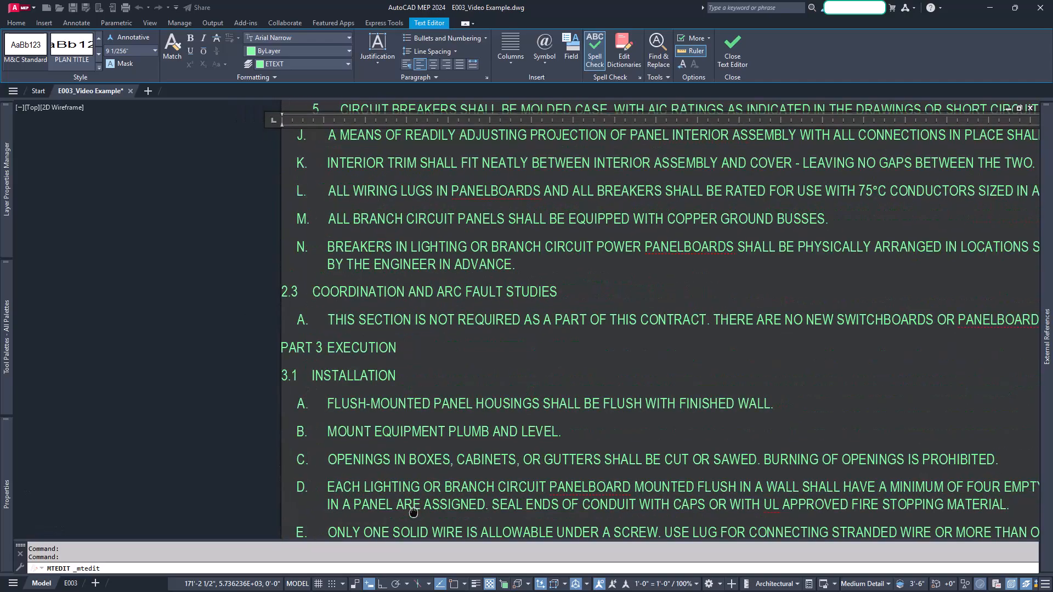
{"action": "scroll", "coordinate": [328, 272], "scroll_direction": "up", "scroll_amount": 15}
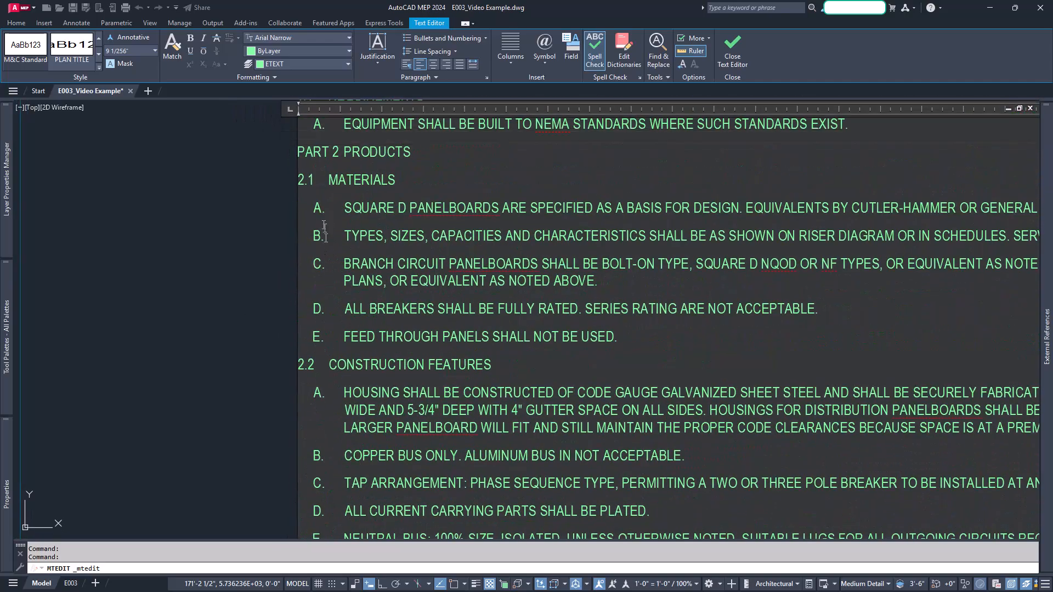
{"action": "left_click", "coordinate": [333, 291]}
{"action": "key", "text": "BackSpace"}
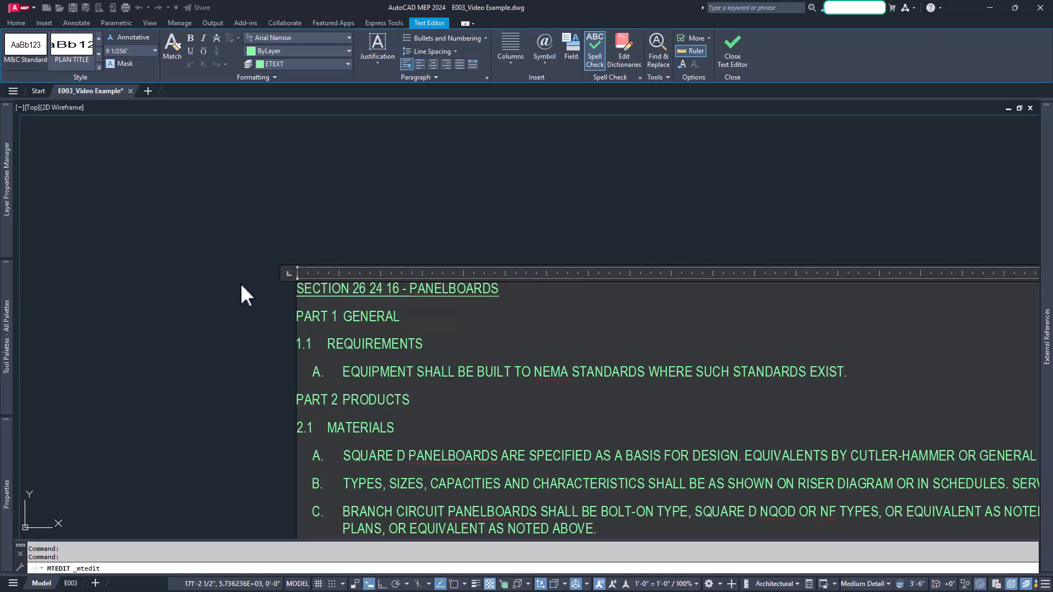
{"action": "left_click", "coordinate": [240, 283]}
Remove the leading indents before the SECTION 26 29 13 motors and SECTION 28 31 33 fire alarm headings, and finish editing the text.
{"action": "scroll", "coordinate": [272, 193], "scroll_direction": "down", "scroll_amount": 10}
{"action": "scroll", "coordinate": [291, 322], "scroll_direction": "up", "scroll_amount": 4}
{"action": "scroll", "coordinate": [291, 321], "scroll_direction": "up", "scroll_amount": 4}
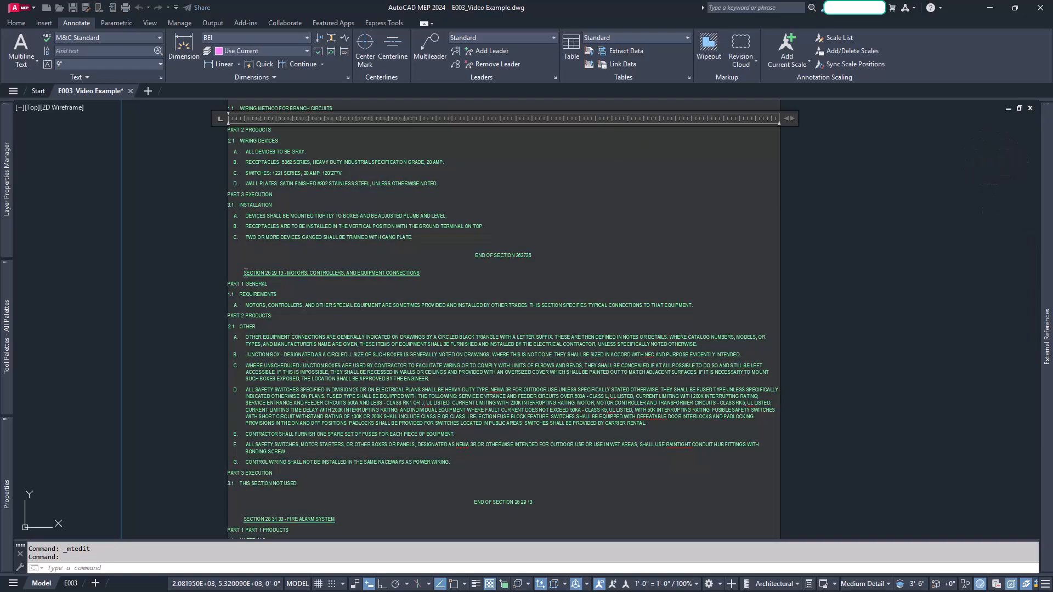
{"action": "key", "text": "BackSpace"}
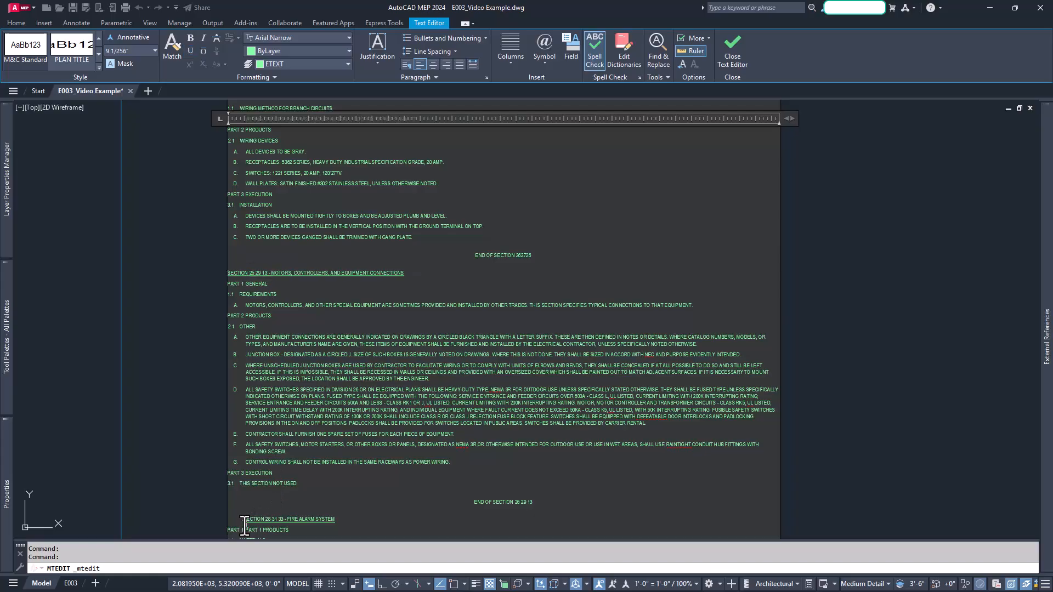
{"action": "key", "text": "BackSpace"}
{"action": "left_click", "coordinate": [213, 509]}
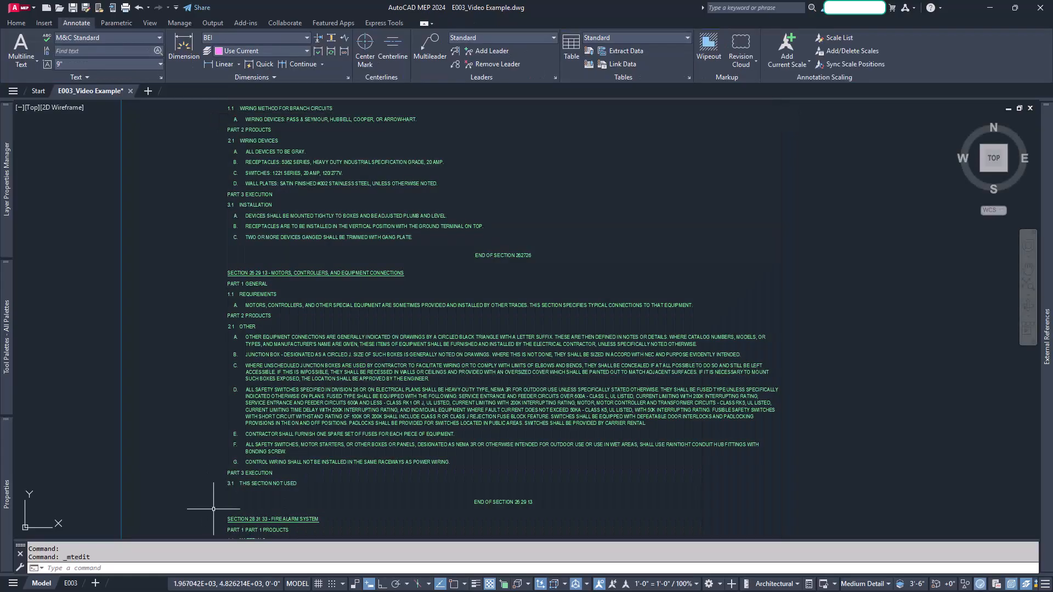